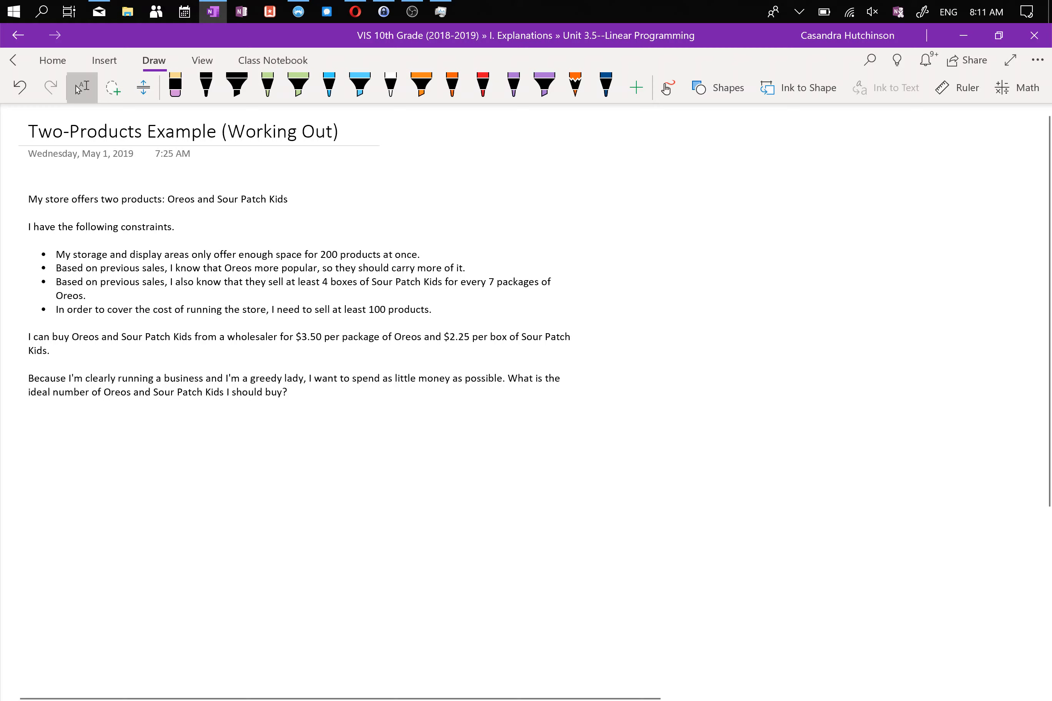
# Step: Add the line "Identify Variables" in Heading 2 style below the problem text
pyautogui.moveTo(309, 379); pyautogui.dragTo(299, 407)
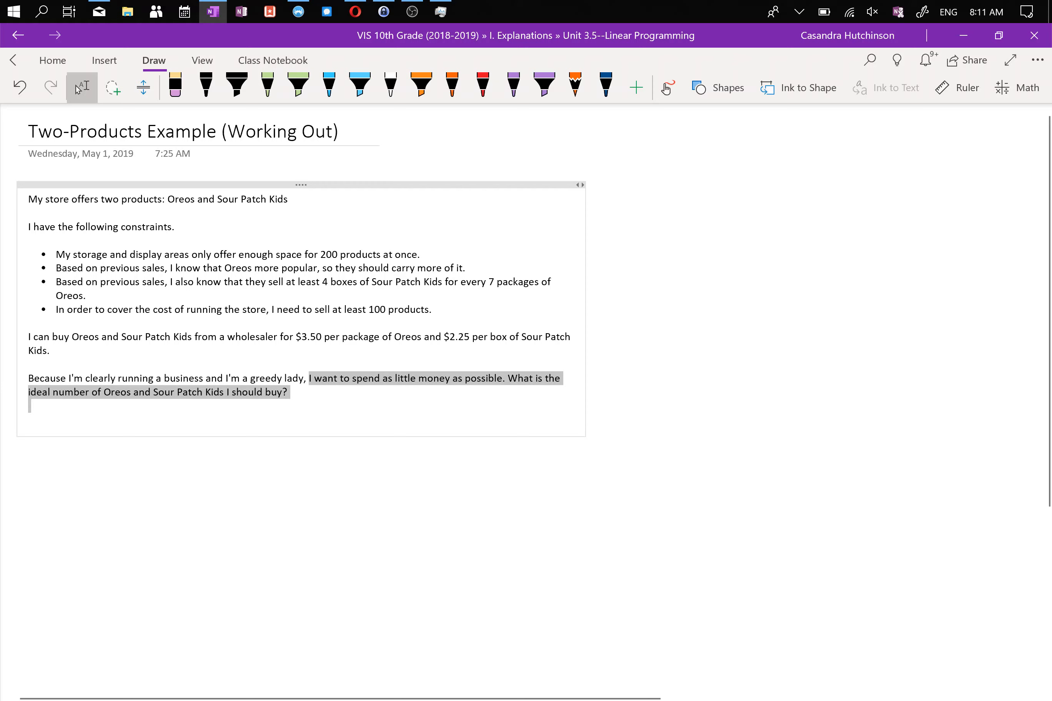
pyautogui.click(299, 414)
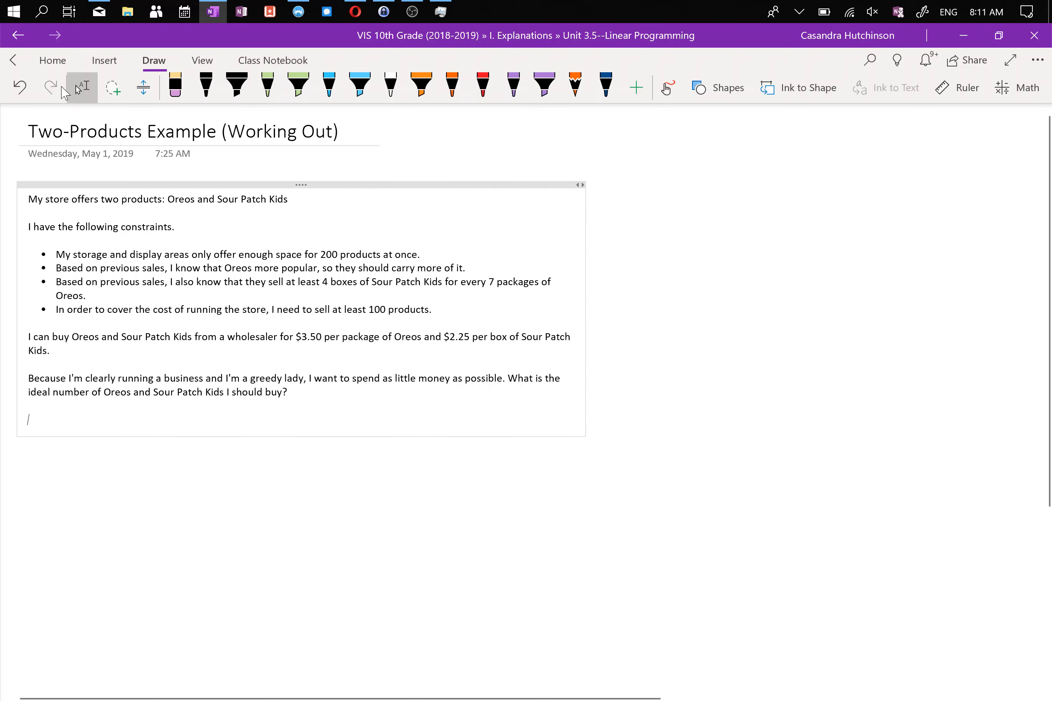
pyautogui.click(50, 67)
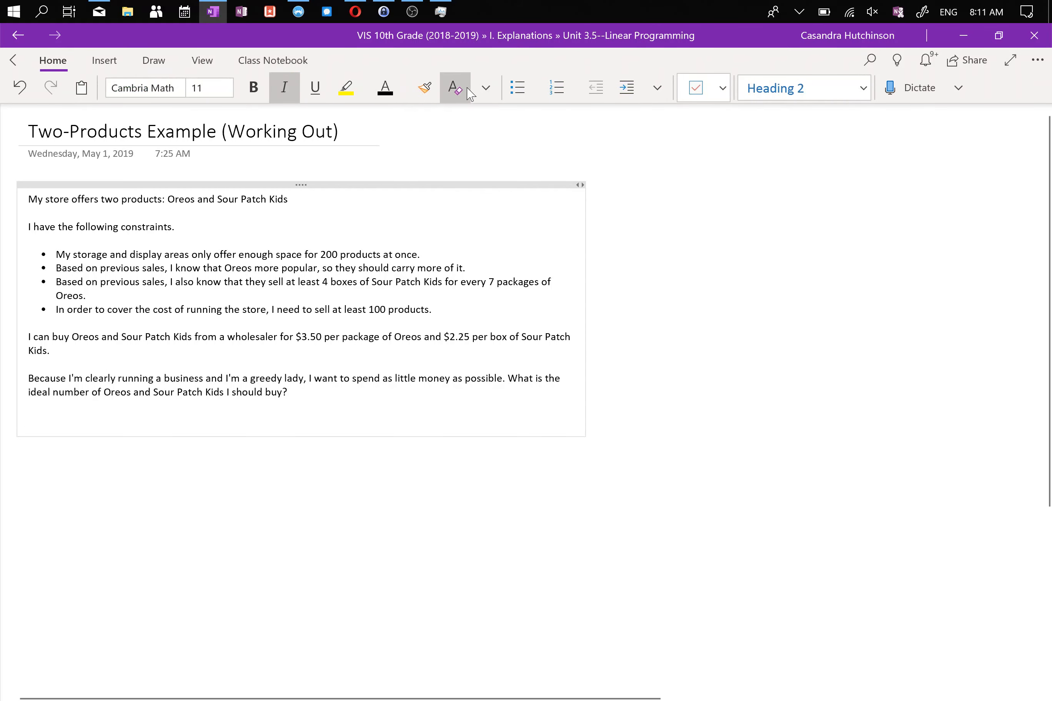
pyautogui.write('Identif')
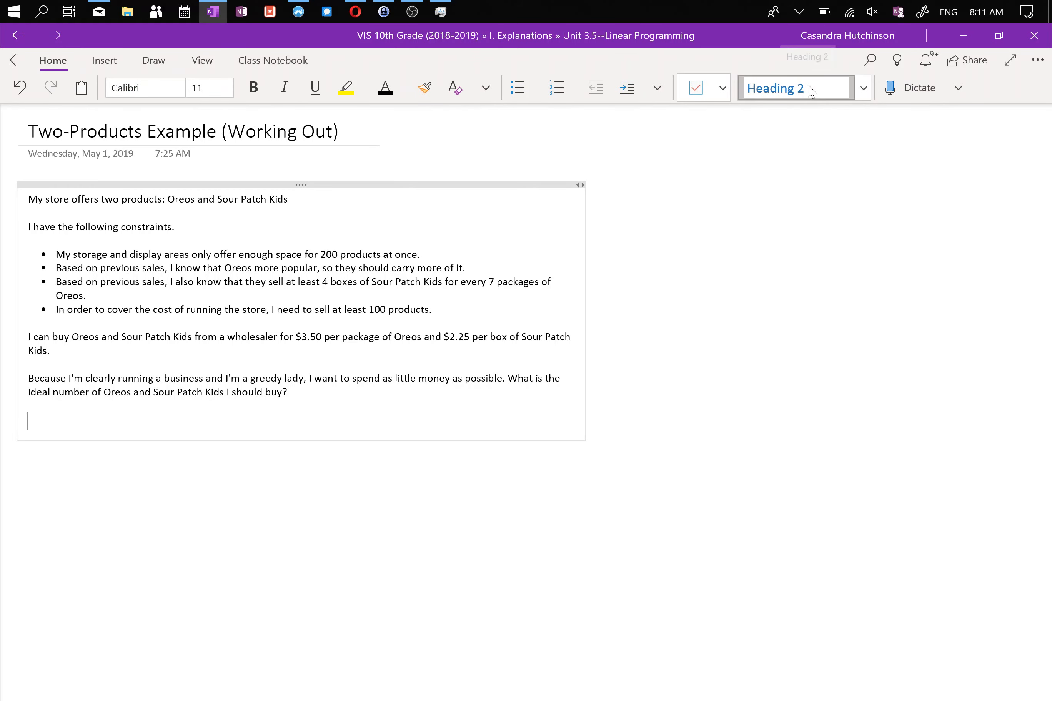
pyautogui.write('y Variables')
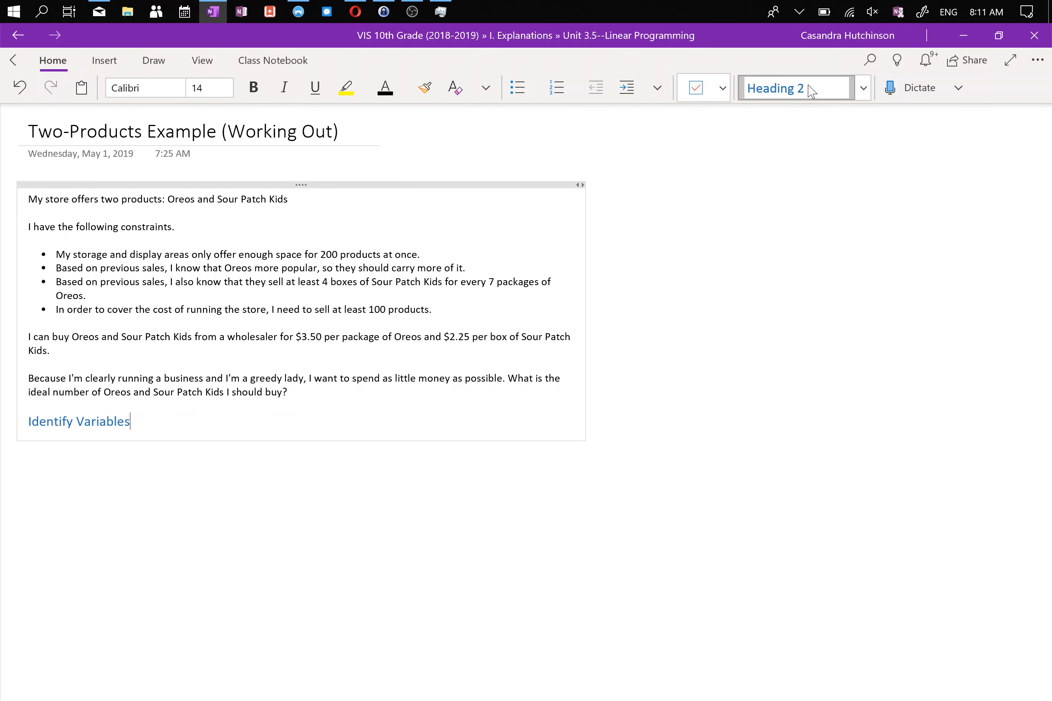
pyautogui.press('Return')
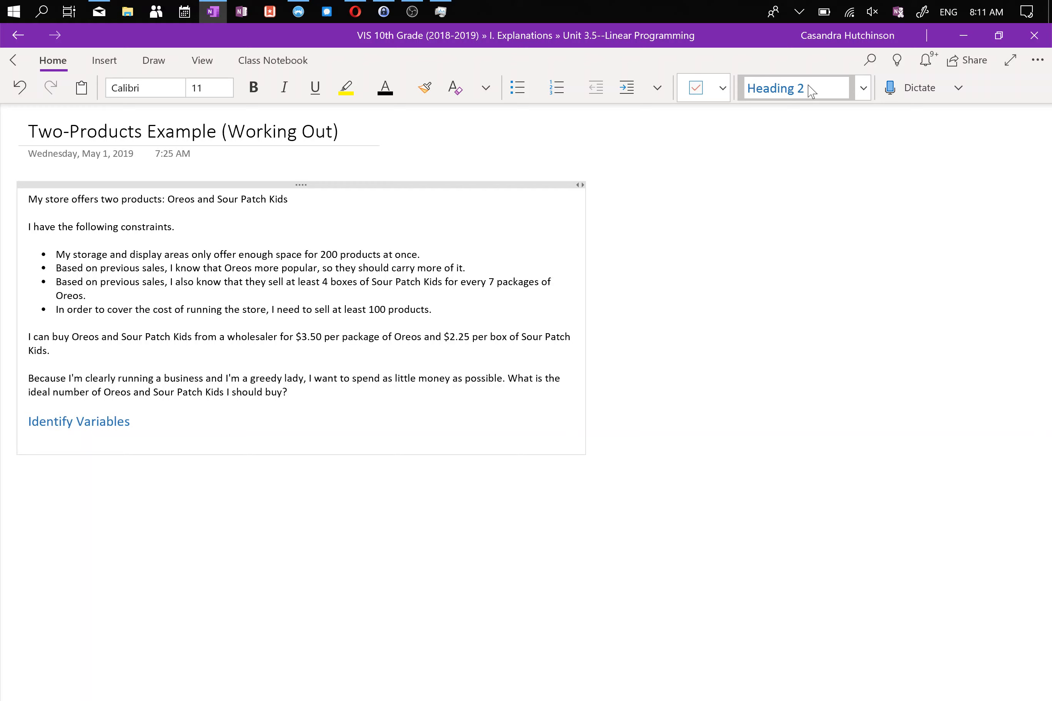
# Step: Define the variables on two lines under the heading: "x: number of packages of Oreos" and "y: number of boxes of Sour Patch Kids"
pyautogui.write('x:')
pyautogui.write('number of pcka')
pyautogui.press('BackSpace')
pyautogui.press('BackSpace')
pyautogui.write('ackages of Oreos')
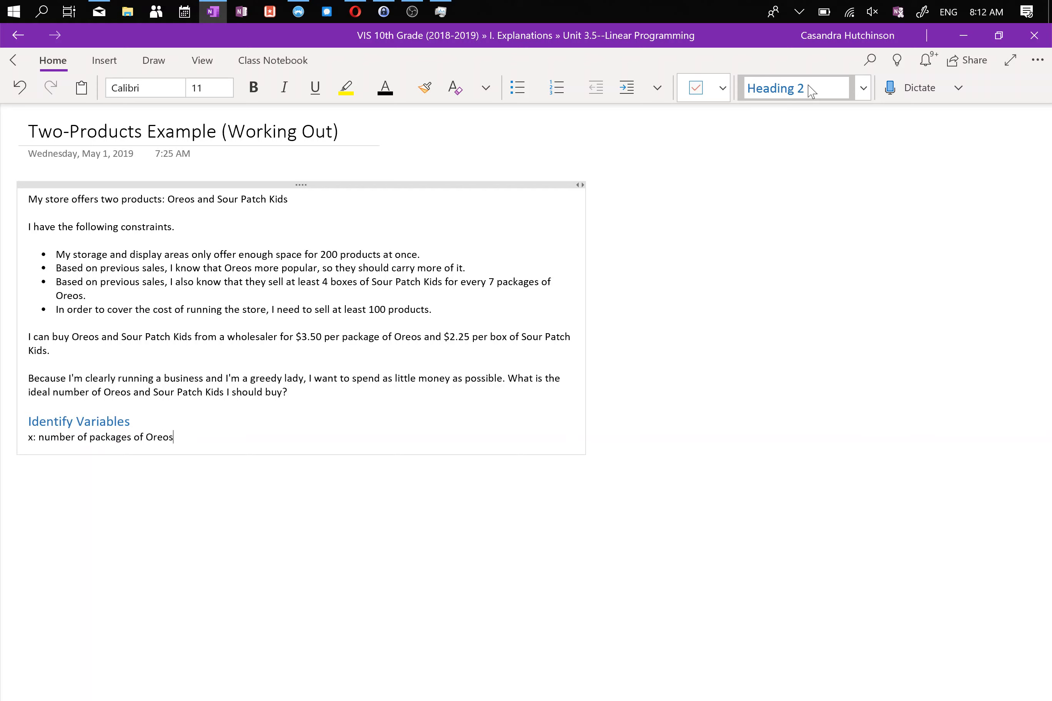
pyautogui.press('Return')
pyautogui.write('y: ')
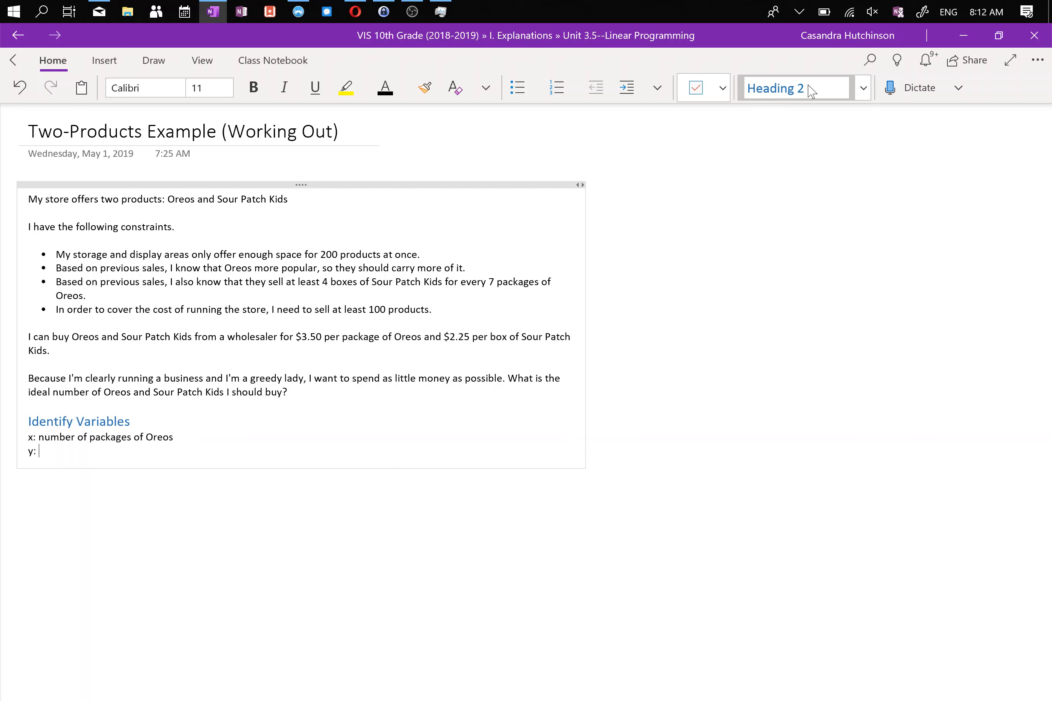
pyautogui.write('number of boxes of Sour Patch Kids')
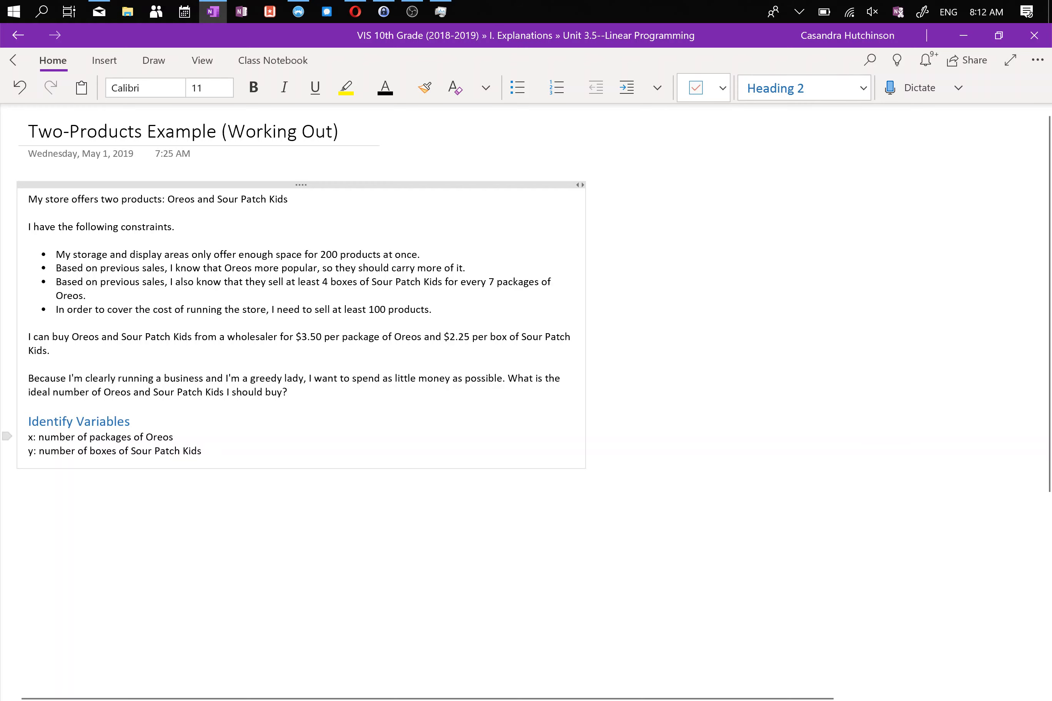
# Step: Convert the variable letters x and y at the start of the two definitions into math equations
pyautogui.moveTo(34, 437); pyautogui.dragTo(28, 437)
pyautogui.hotkey('alt', '=')
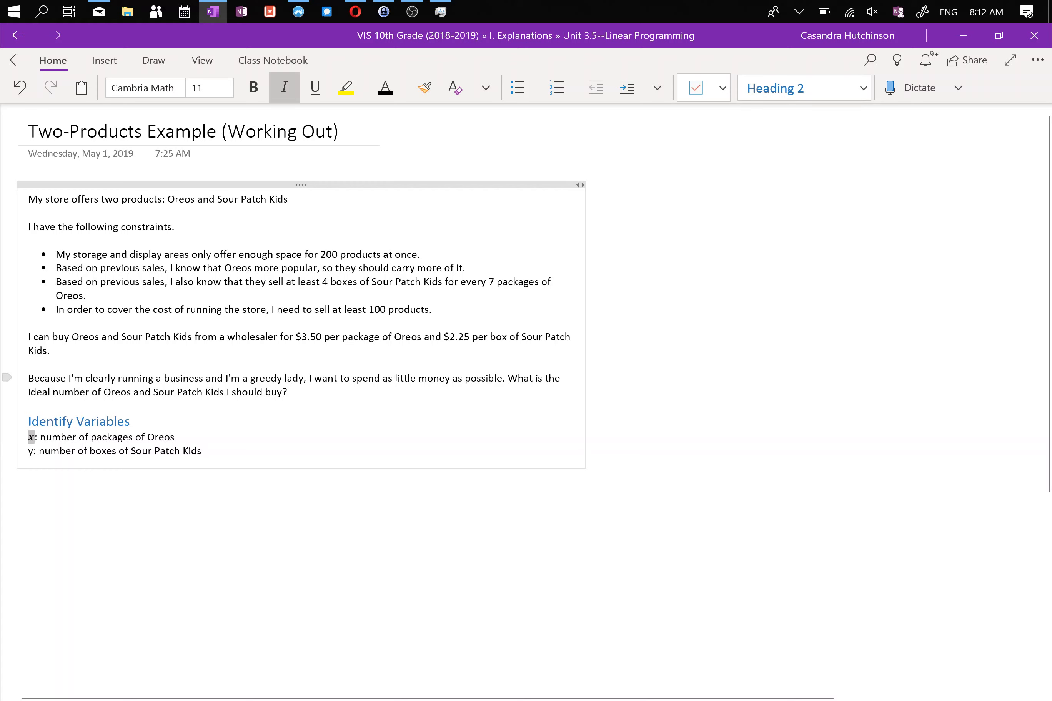
pyautogui.doubleClick(31, 451)
pyautogui.hotkey('alt', '=')
pyautogui.press('End')
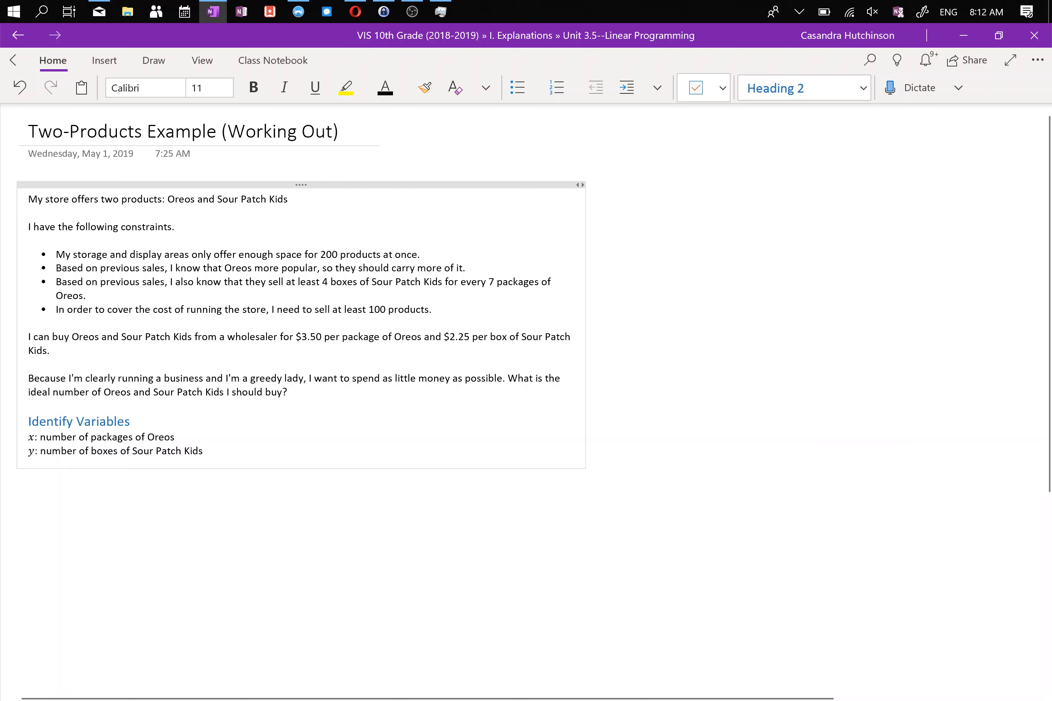
# Step: Add the Heading 2 line "Objective Function" below the variable definitions, leaving a blank line between them
pyautogui.click(104, 62)
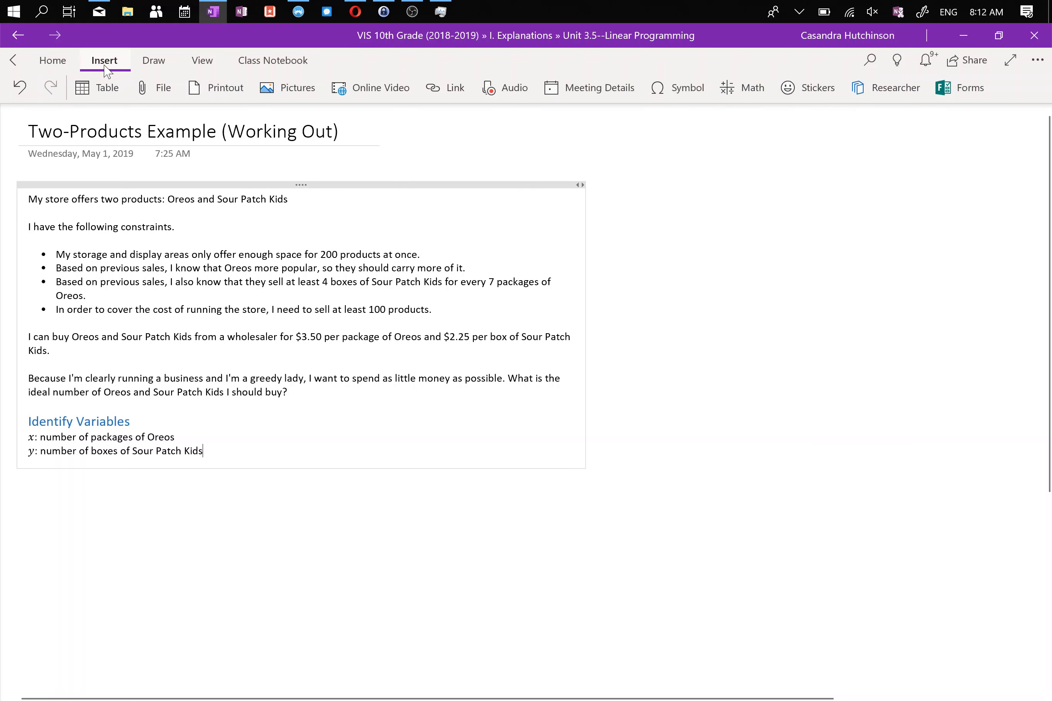
pyautogui.click(154, 64)
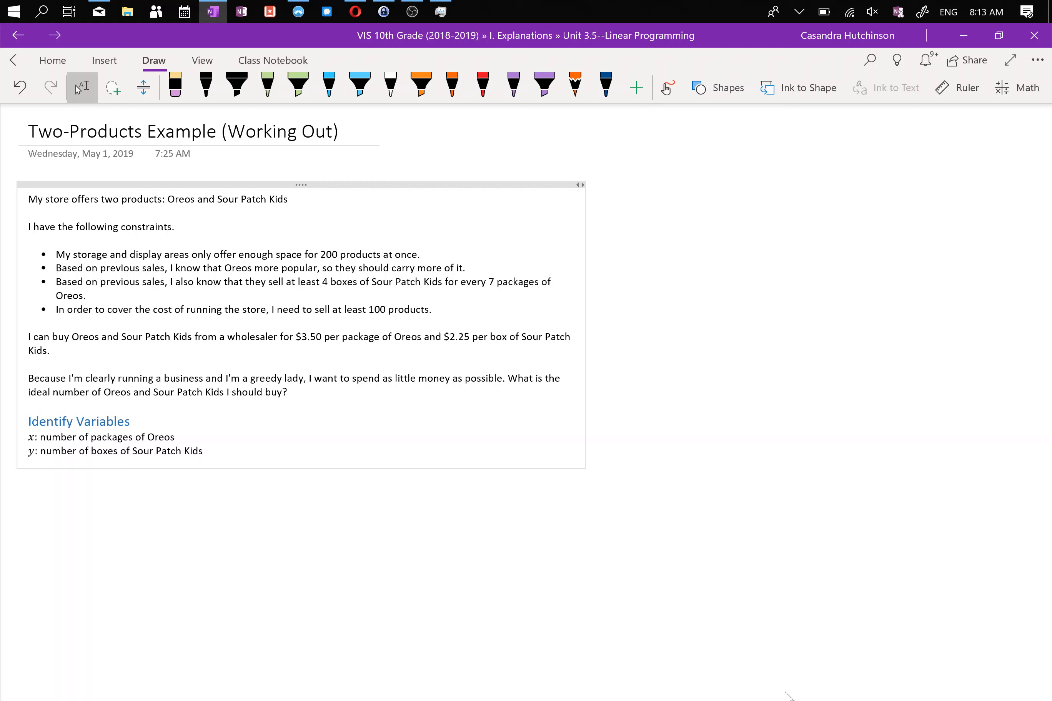
pyautogui.press('Return')
pyautogui.press('Return')
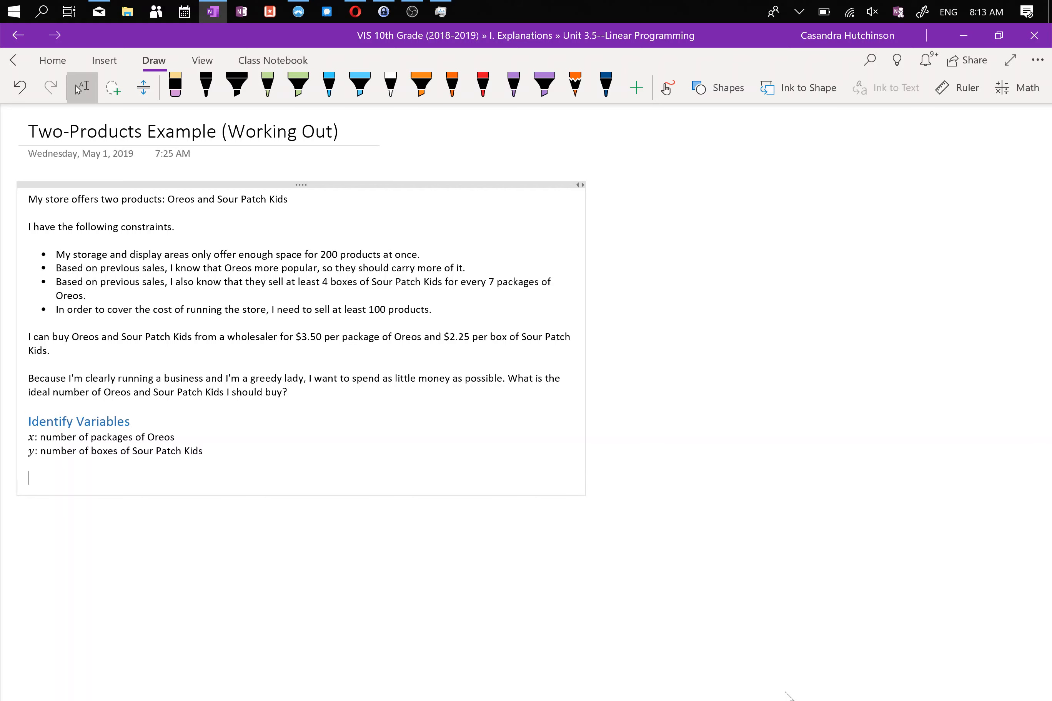
pyautogui.hotkey('alt', 'h')
pyautogui.hotkey('ctrl', 'alt', '2')
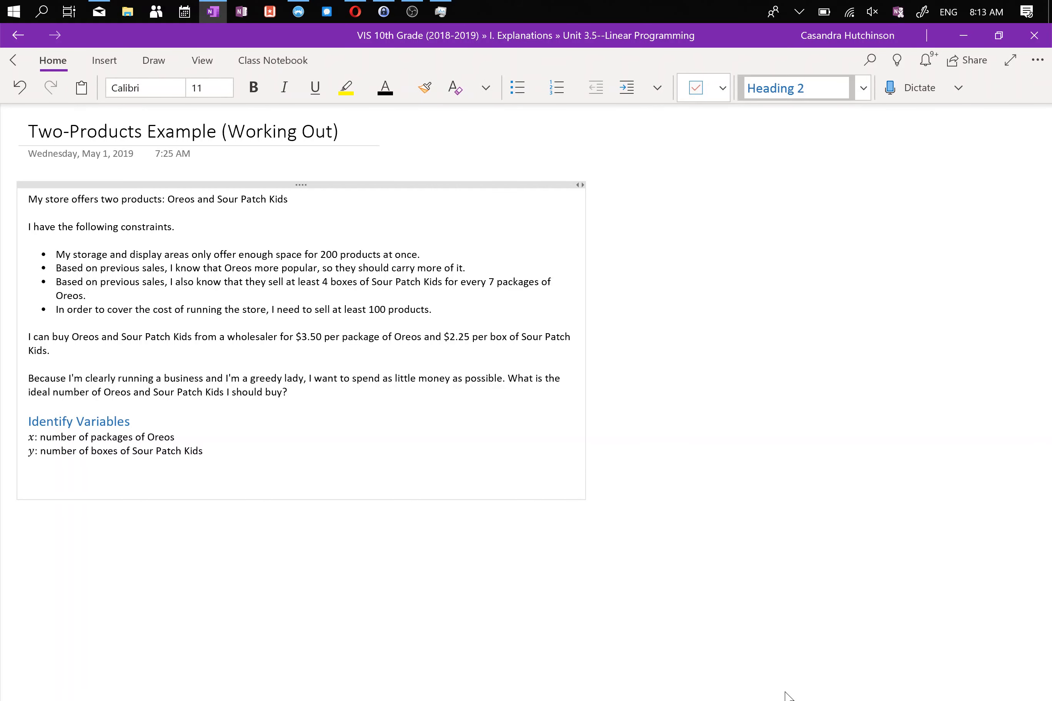
pyautogui.write('Objective Function')
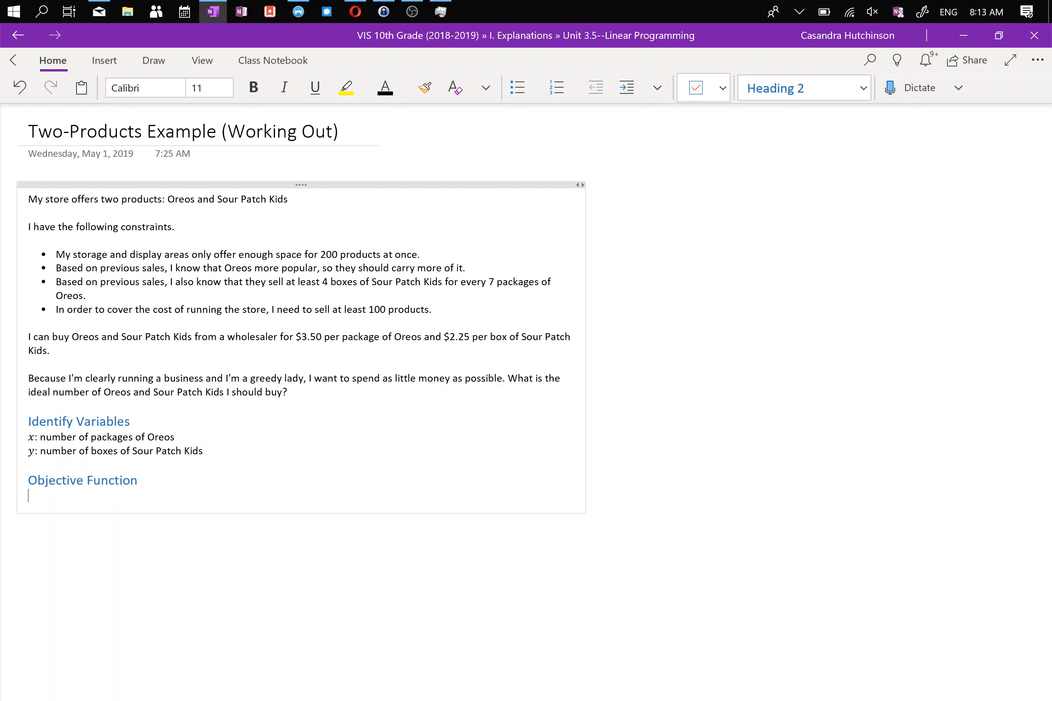
# Step: Enter the equation c(x,y) = 3.5x + 2.25y under the Objective Function heading
pyautogui.hotkey('alt', '=')
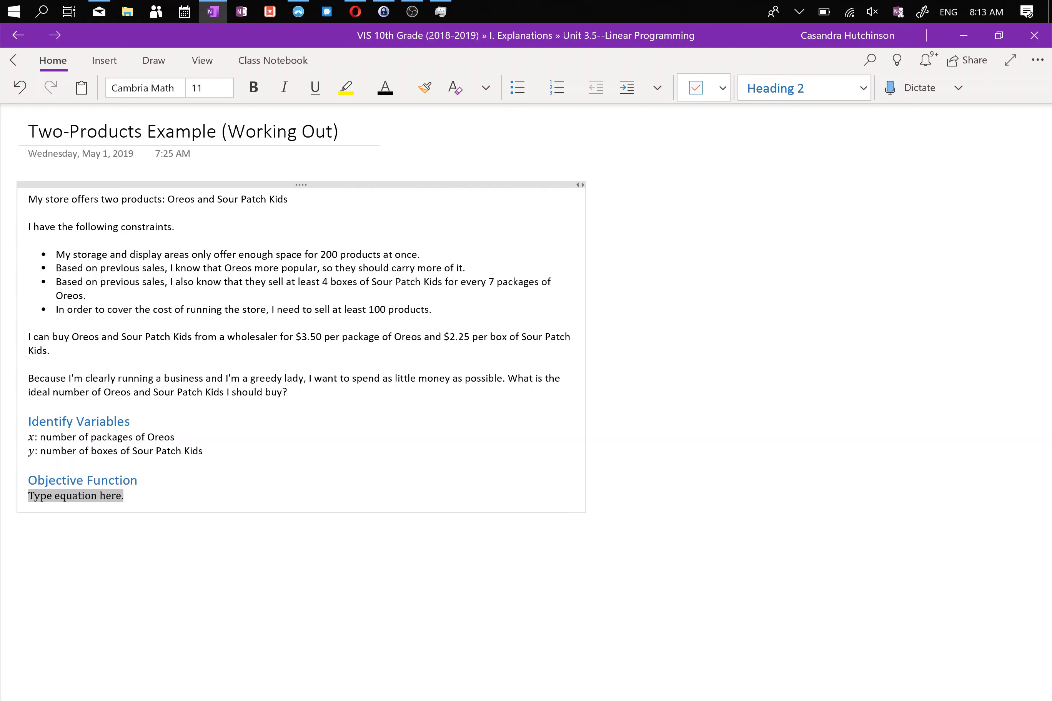
pyautogui.write('c')
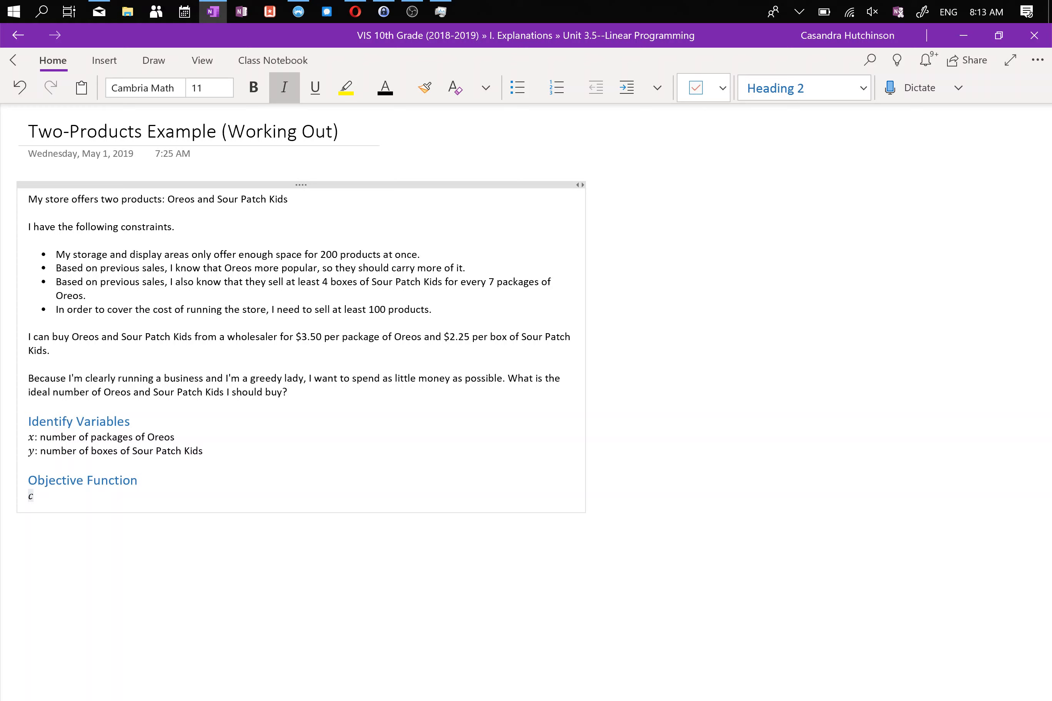
pyautogui.write('(x,y)')
pyautogui.write('= 3.5x ')
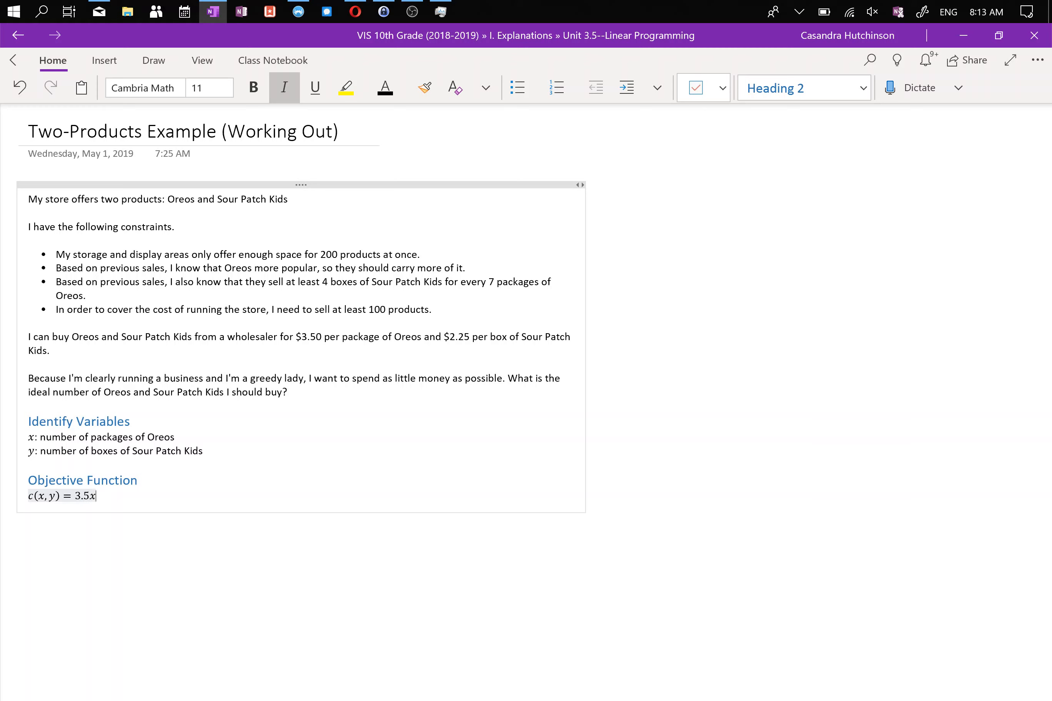
pyautogui.write('+ 2.25y')
pyautogui.press('Return')
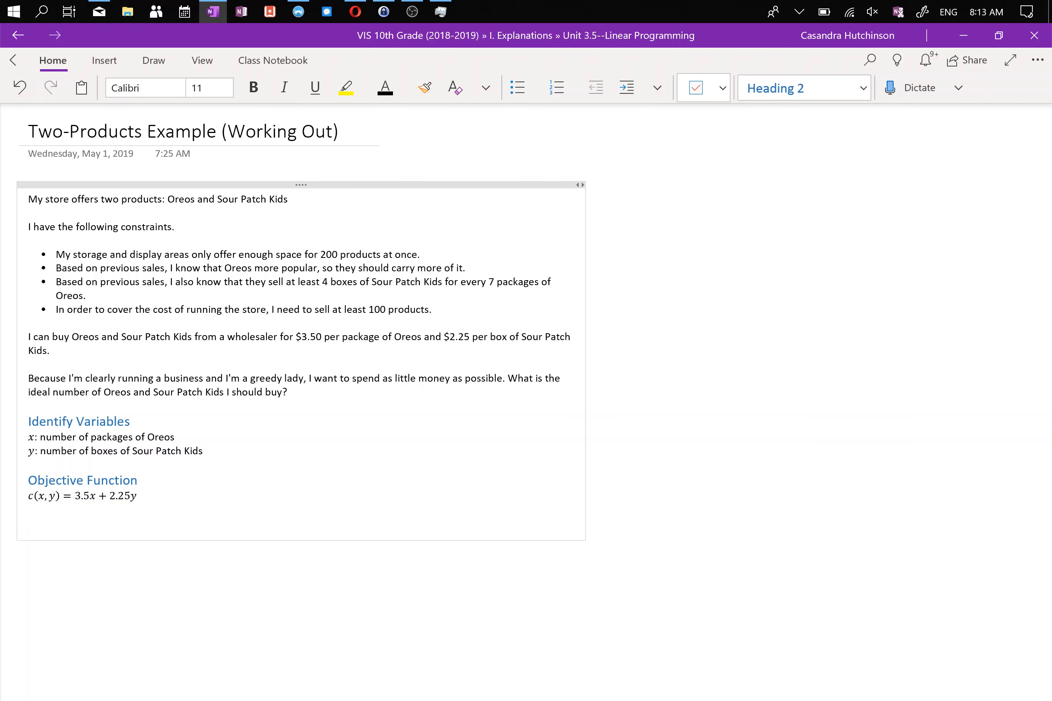
# Step: Add the Heading 2 line "Constraints" below the objective function
pyautogui.hotkey('ctrl', 'alt', '2')
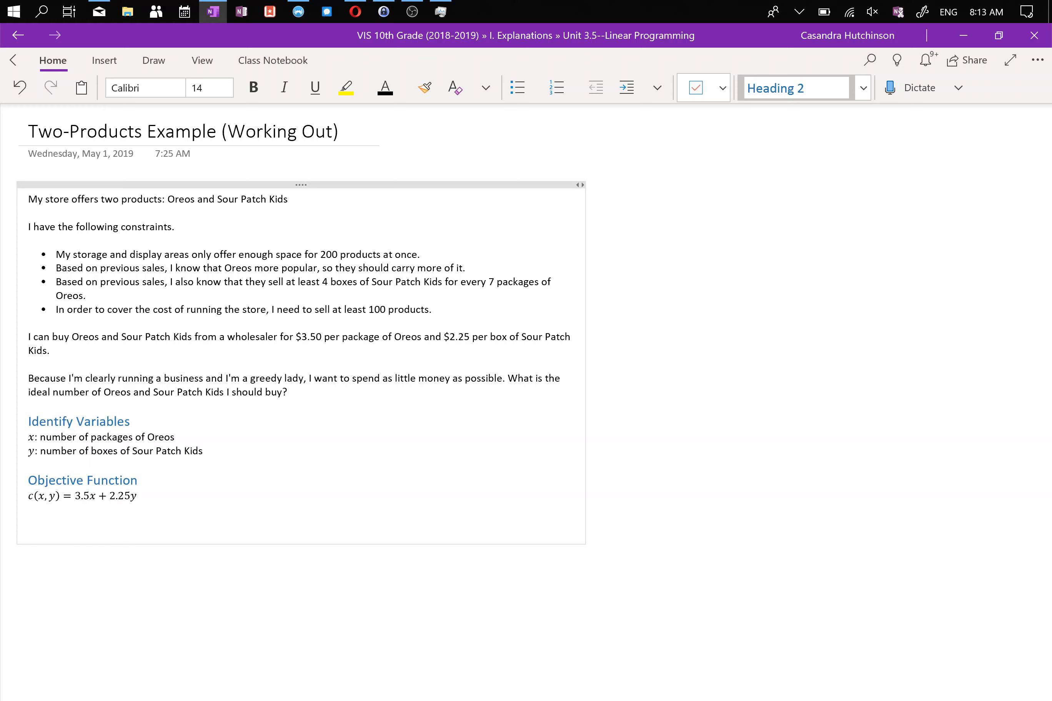
pyautogui.write('Constraints')
pyautogui.press('Return')
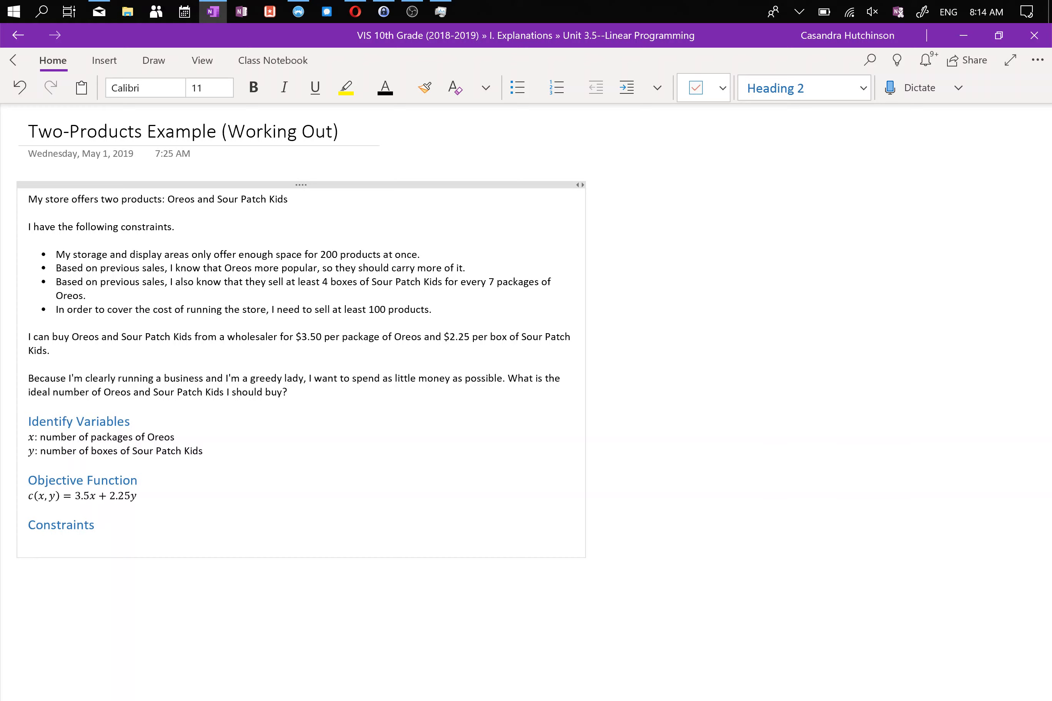
# Step: Enter the storage-space constraint x + y ≤ 200 as an equation under the Constraints heading
pyautogui.hotkey('alt', '=')
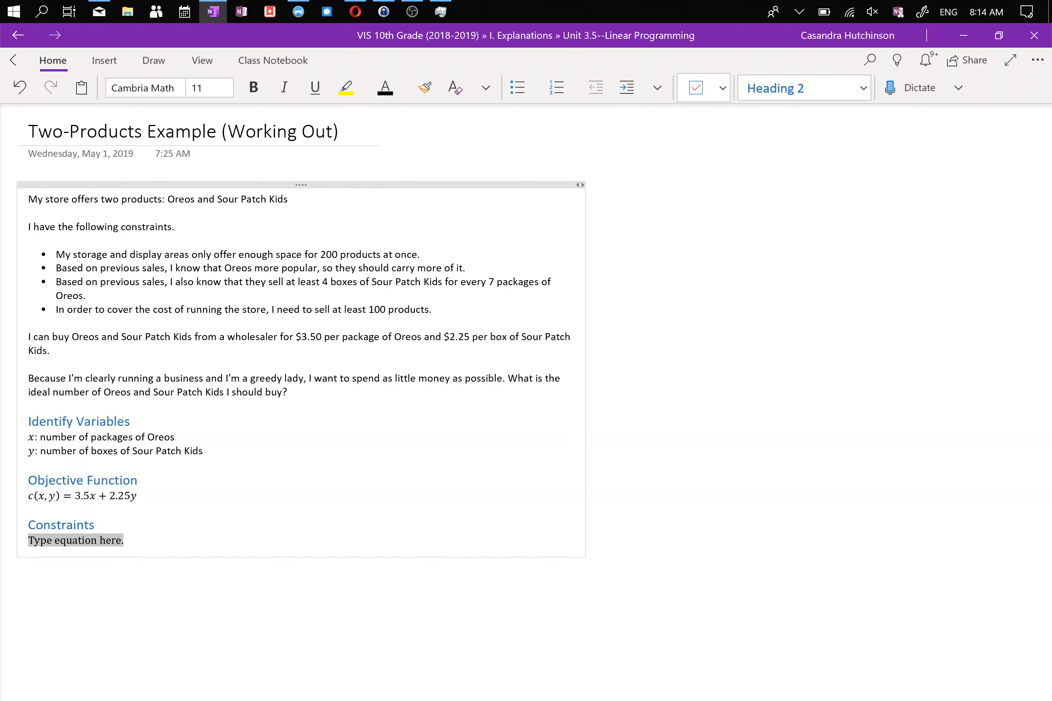
pyautogui.write('x')
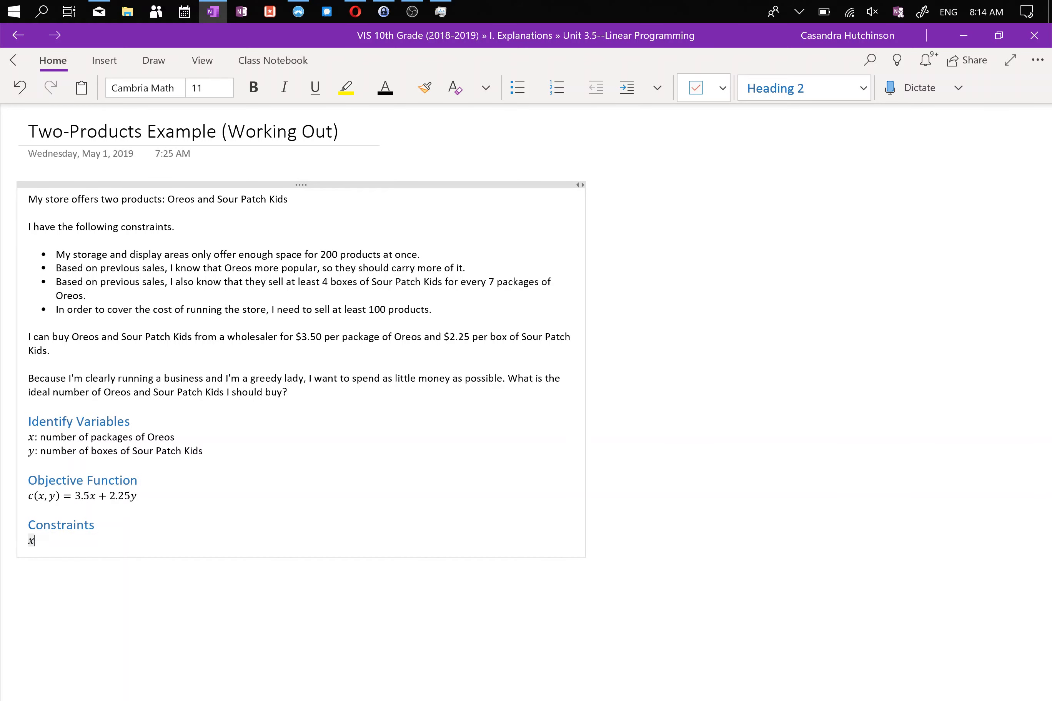
pyautogui.write('+y<=200')
pyautogui.press('Return')
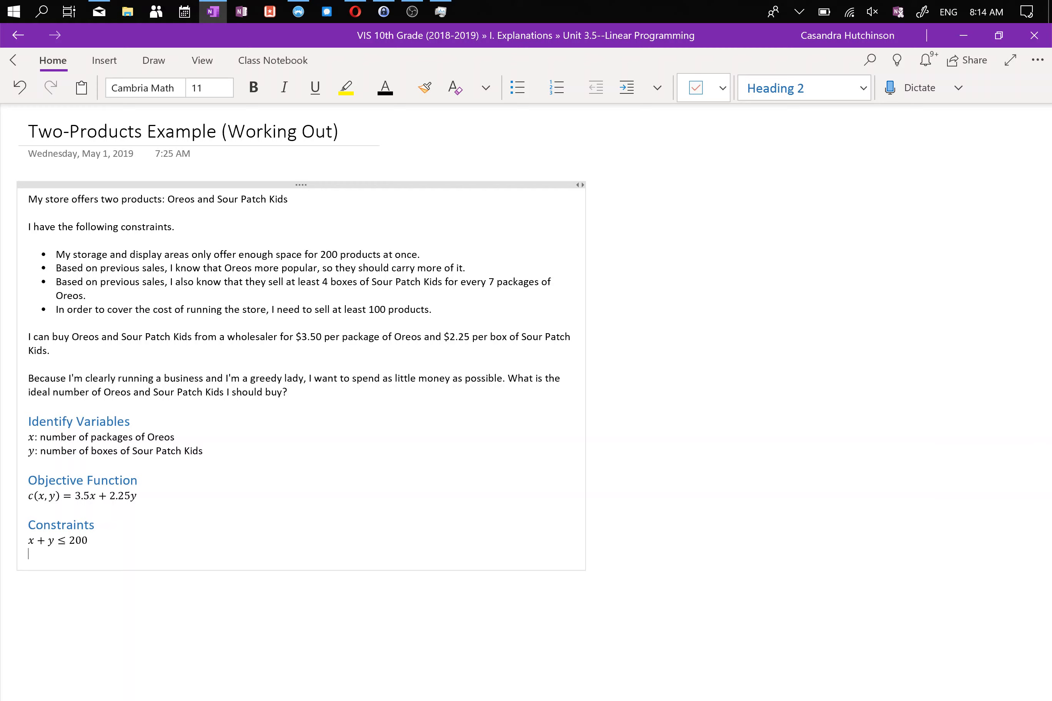
# Step: Add the popularity constraint x ≥ y as an equation on the next line
pyautogui.hotkey('alt', '=')
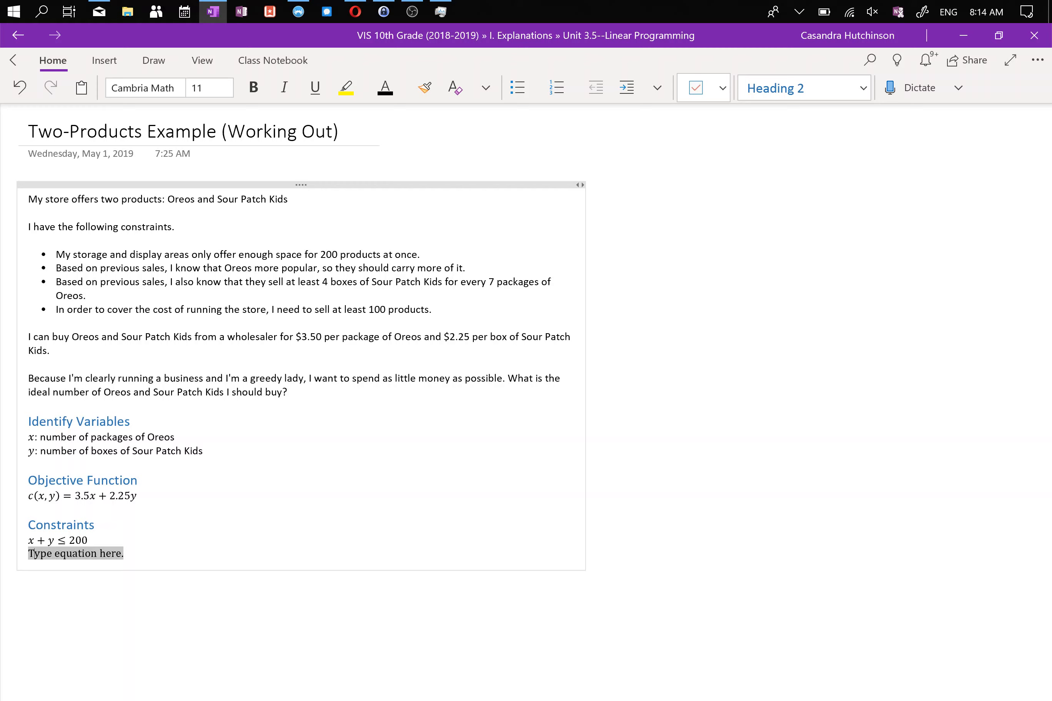
pyautogui.write('x>=')
pyautogui.write('y')
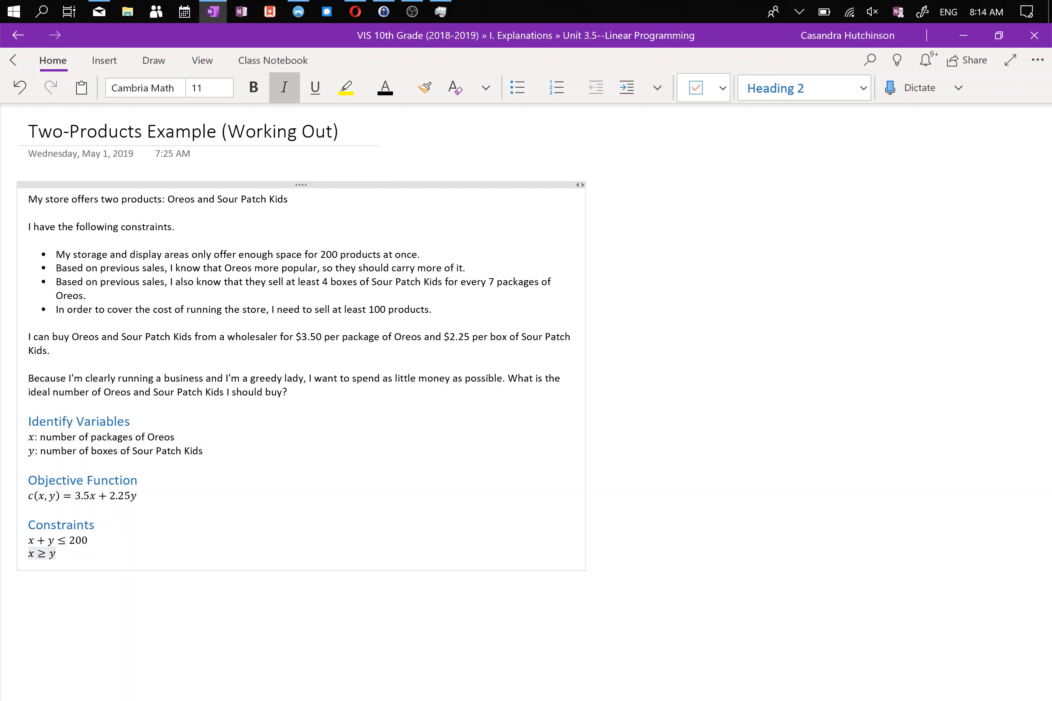
pyautogui.press('Return')
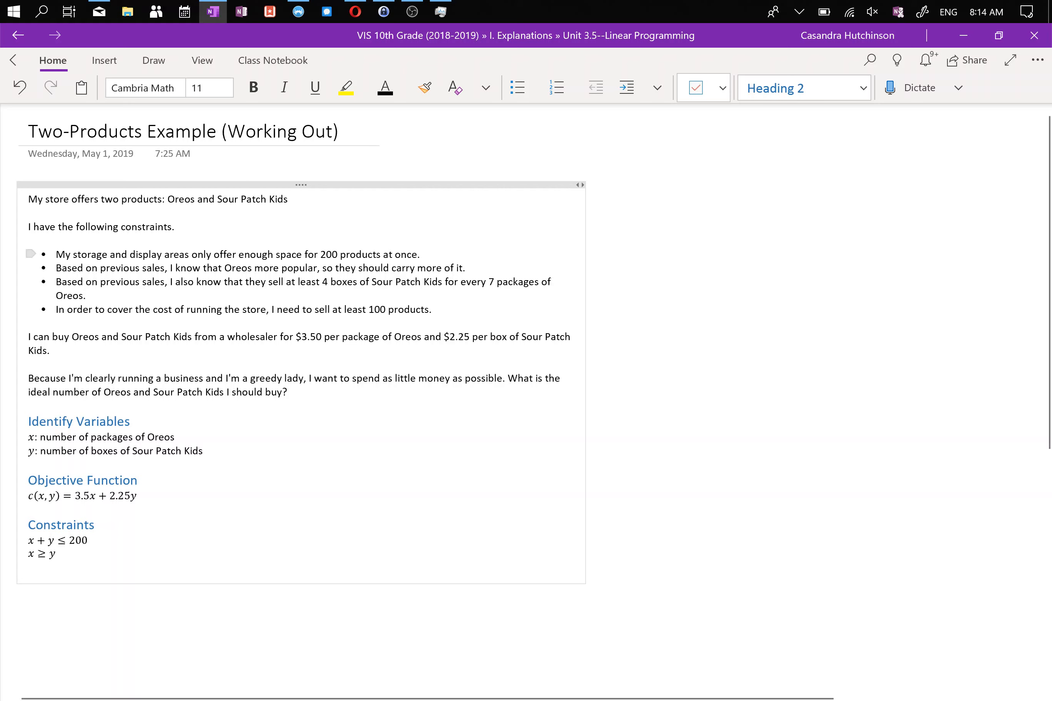
# Step: Replace "they" with "I" in the third bullet so it reads "I sell at least 4 boxes", and return to the x ≥ y line
pyautogui.doubleClick(255, 282)
pyautogui.write('I')
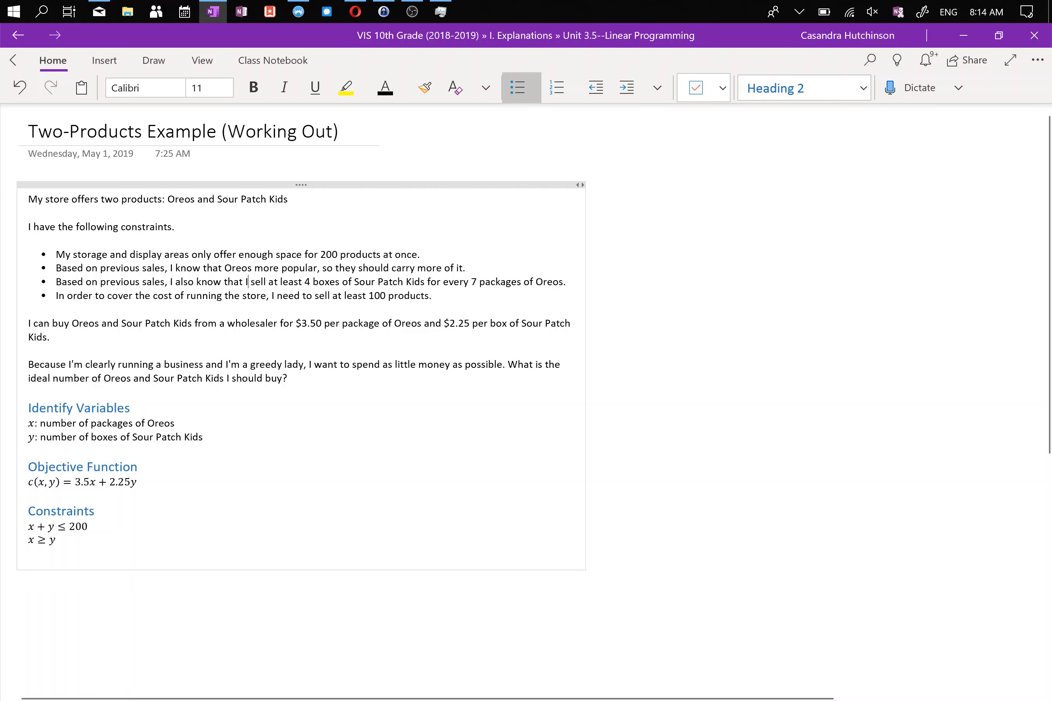
pyautogui.click(56, 540)
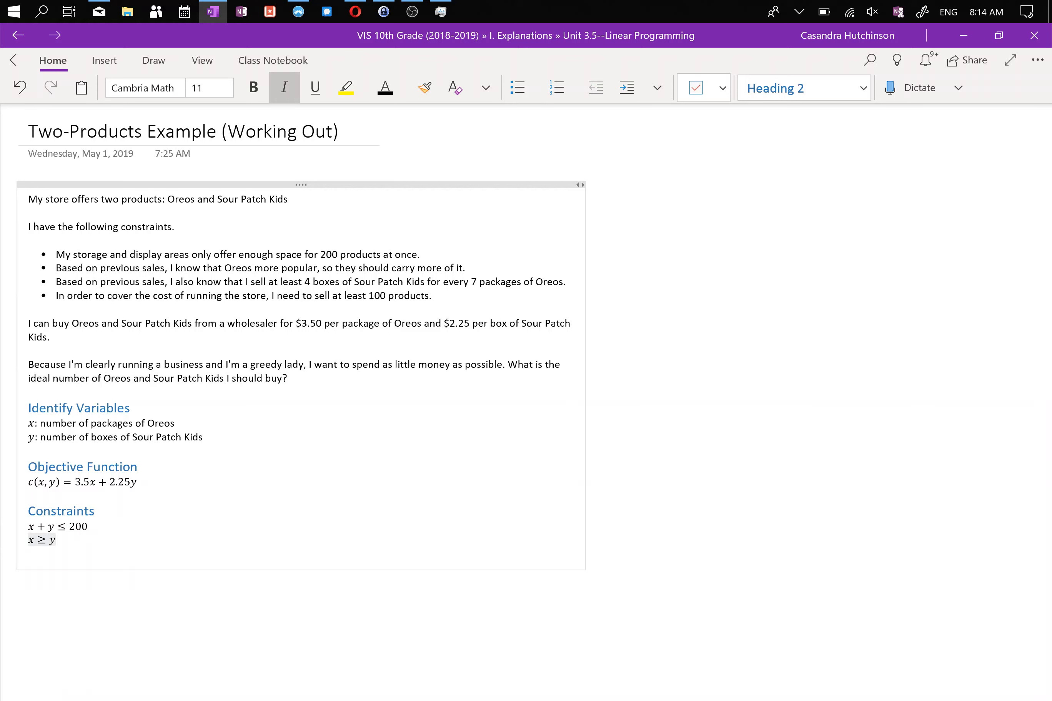
# Step: Draw a two-column T-chart headed x and y with the black pen in the blank area beside the constraints
pyautogui.click(154, 60)
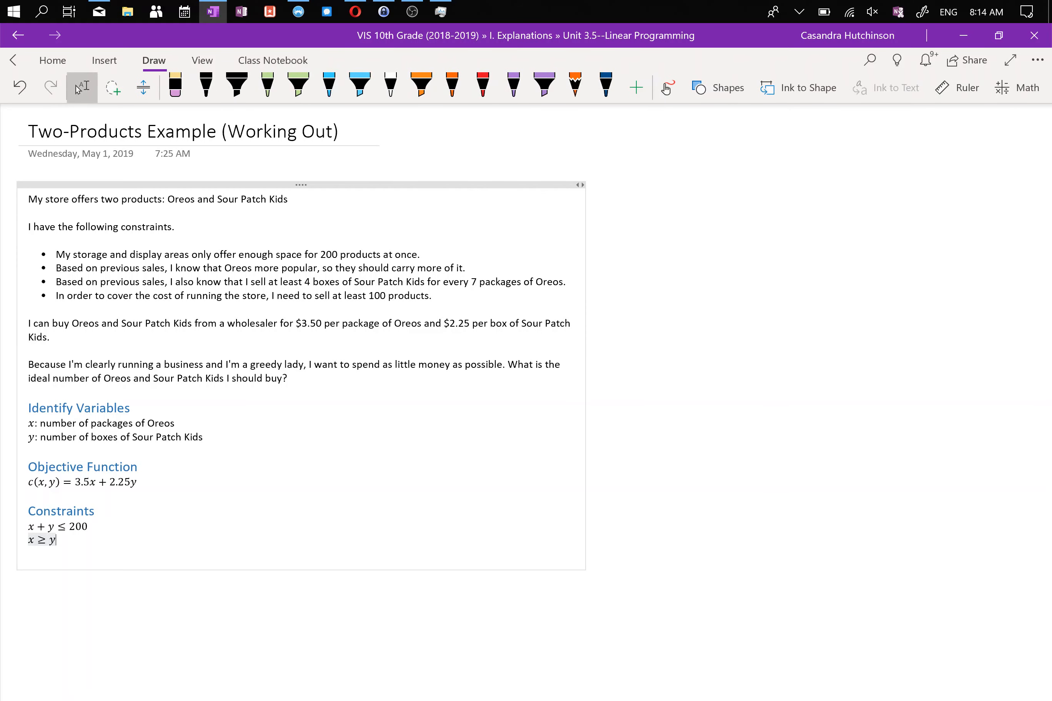
pyautogui.click(206, 83)
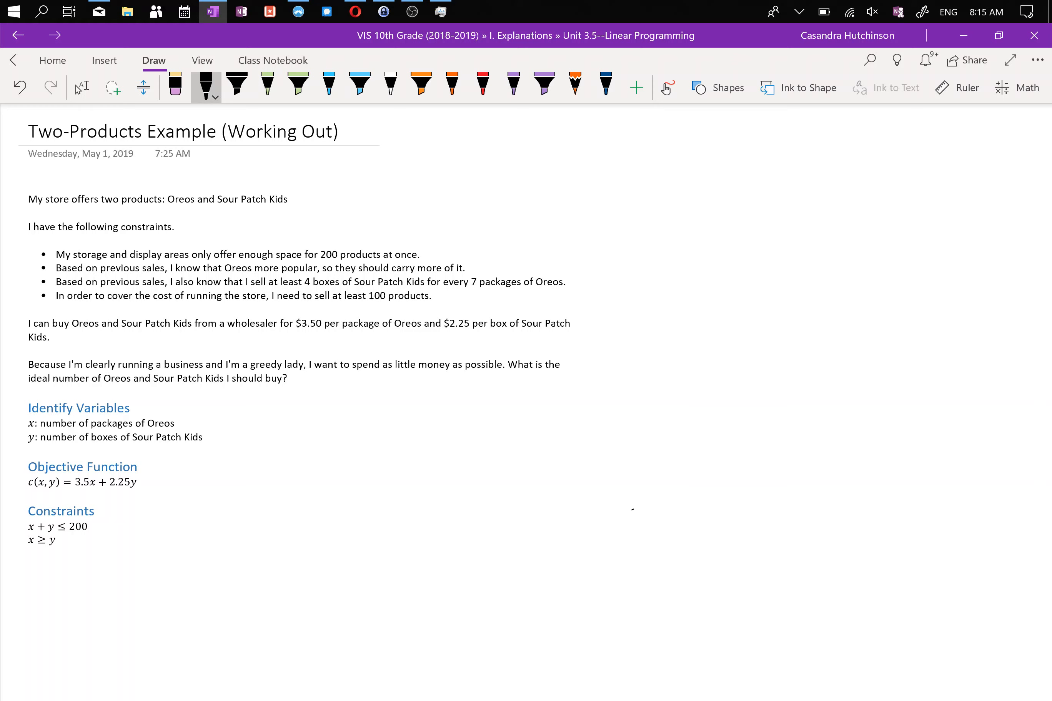
pyautogui.moveTo(632, 509); pyautogui.dragTo(650, 524)
pyautogui.moveTo(648, 507)
pyautogui.mouseDown()
pyautogui.moveTo(635, 527)
pyautogui.moveTo(663, 545)
pyautogui.moveTo(666, 641)
pyautogui.mouseUp()
pyautogui.moveTo(633, 529)
pyautogui.mouseDown()
pyautogui.moveTo(684, 528)
pyautogui.moveTo(684, 506)
pyautogui.moveTo(681, 546)
pyautogui.mouseUp()
# Step: Handwrite the labels "oreos" above the x column and "SPK" above the y column of the chart
pyautogui.moveTo(610, 475); pyautogui.dragTo(622, 476)
pyautogui.moveTo(628, 473); pyautogui.dragTo(630, 481)
pyautogui.moveTo(635, 472); pyautogui.dragTo(672, 483)
pyautogui.moveTo(679, 472)
pyautogui.mouseDown()
pyautogui.moveTo(678, 485)
pyautogui.moveTo(688, 475)
pyautogui.mouseUp()
pyautogui.moveTo(692, 465)
pyautogui.mouseDown()
pyautogui.moveTo(691, 484)
pyautogui.moveTo(704, 482)
pyautogui.mouseUp()
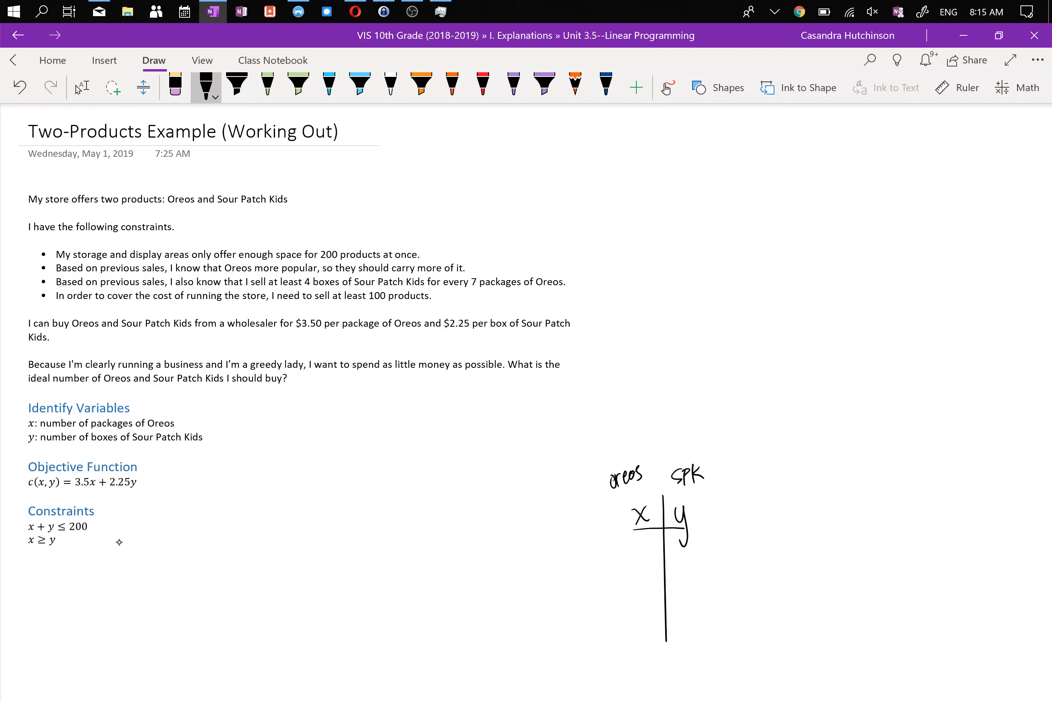
# Step: Handwrite the rows 7, 4 and 14, 8 in the x-y chart, keeping the black pen selected
pyautogui.moveTo(674, 537)
pyautogui.mouseDown()
pyautogui.moveTo(687, 560)
pyautogui.moveTo(638, 553)
pyautogui.moveTo(651, 546)
pyautogui.mouseUp()
pyautogui.moveTo(689, 569)
pyautogui.mouseDown()
pyautogui.moveTo(637, 590)
pyautogui.moveTo(652, 583)
pyautogui.moveTo(651, 591)
pyautogui.mouseUp()
pyautogui.click(82, 87)
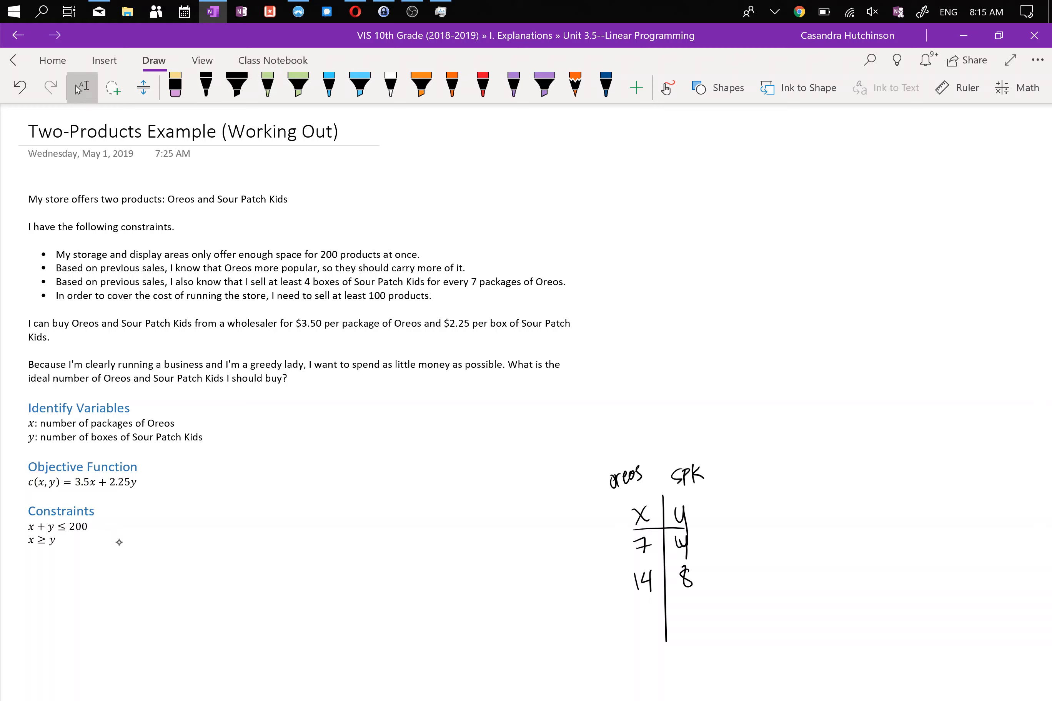
pyautogui.click(206, 87)
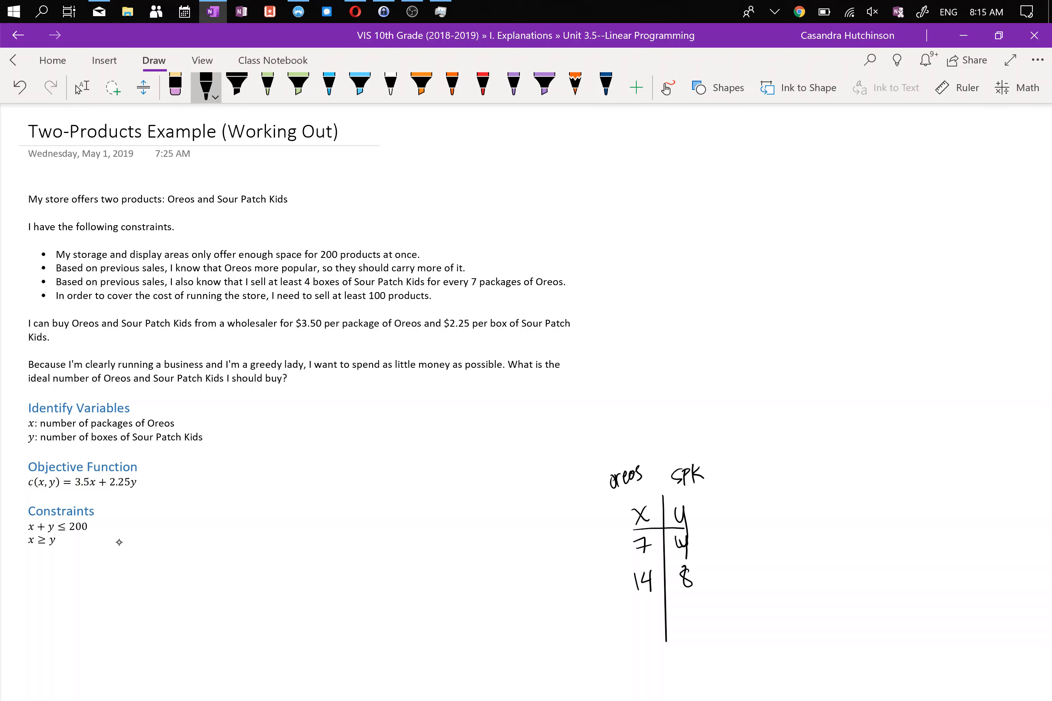
# Step: Handwrite the third row, 21 and 12, in the x-y chart
pyautogui.moveTo(677, 606)
pyautogui.mouseDown()
pyautogui.moveTo(678, 626)
pyautogui.moveTo(701, 622)
pyautogui.mouseUp()
pyautogui.moveTo(634, 613); pyautogui.dragTo(645, 627)
pyautogui.moveTo(648, 609); pyautogui.dragTo(648, 621)
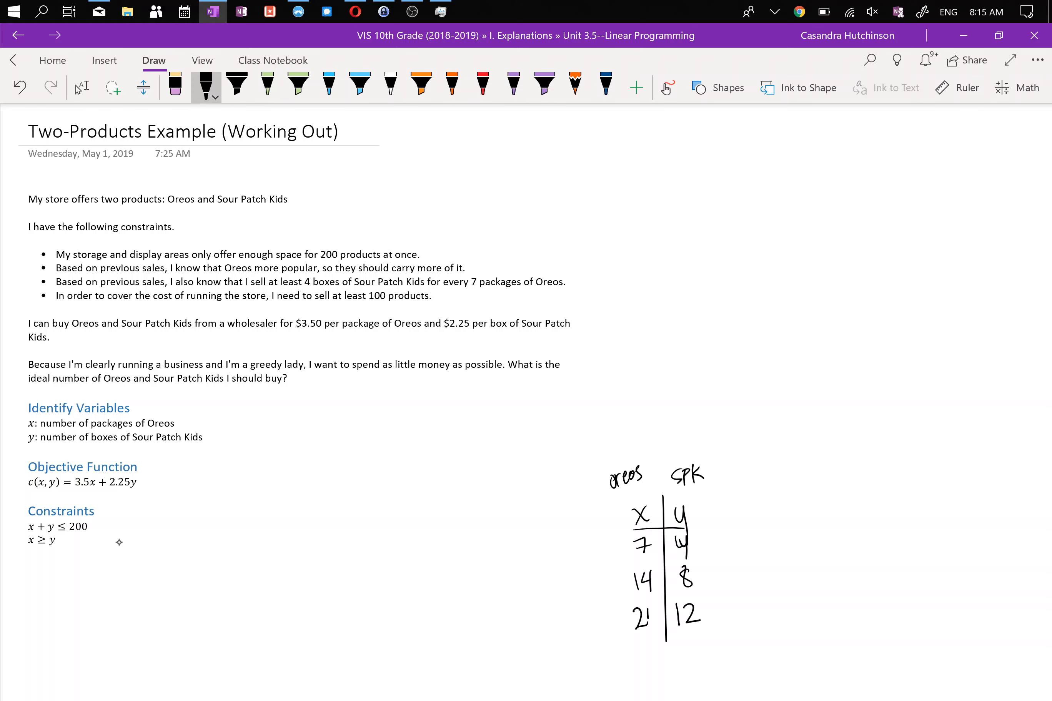
# Step: Handwrite the equation y = mx + c with the black pen in the blank area above the chart
pyautogui.scroll(-3, 317, 407)
pyautogui.click(82, 87)
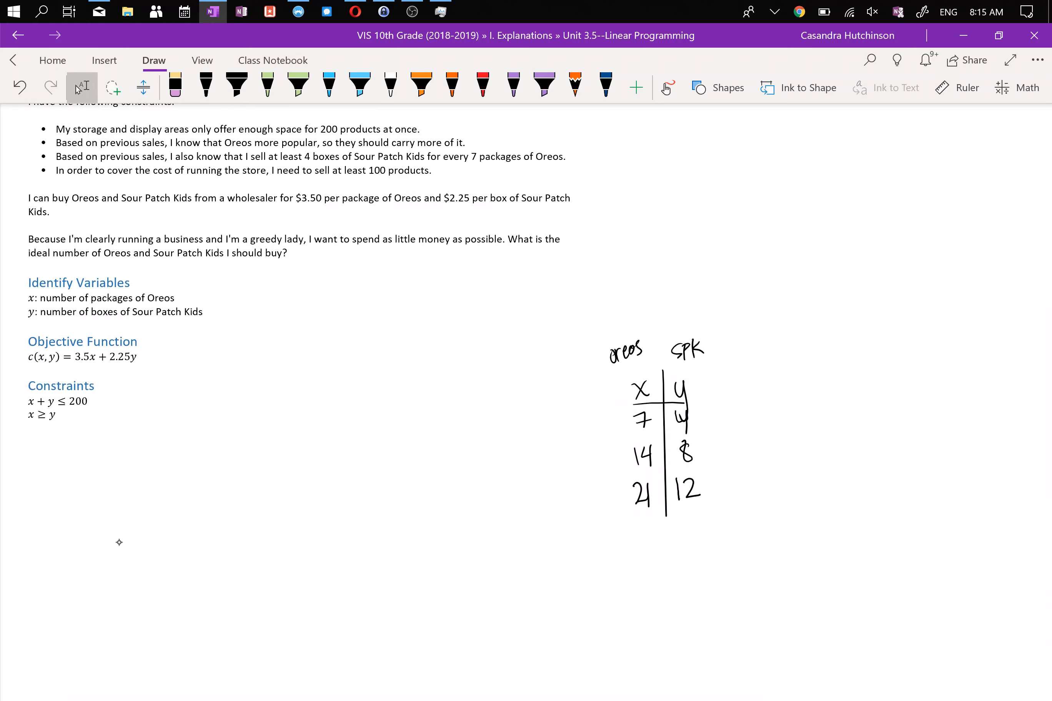
pyautogui.click(206, 87)
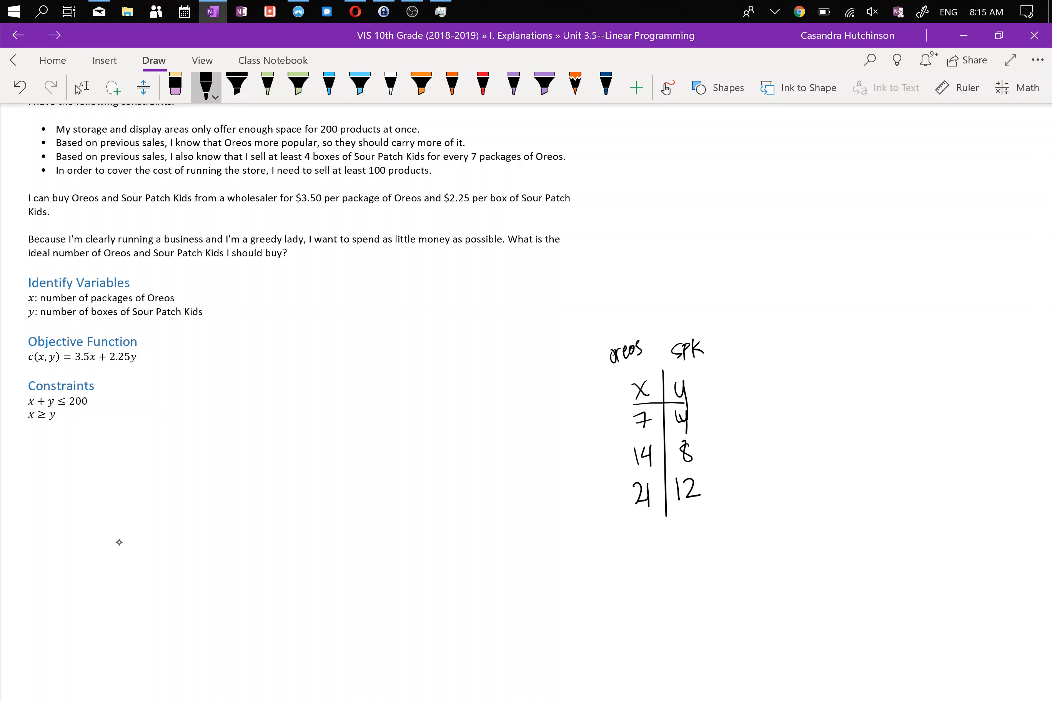
pyautogui.moveTo(693, 208)
pyautogui.mouseDown()
pyautogui.moveTo(702, 226)
pyautogui.moveTo(694, 247)
pyautogui.moveTo(728, 209)
pyautogui.mouseUp()
pyautogui.moveTo(719, 212); pyautogui.dragTo(775, 218)
pyautogui.moveTo(776, 200)
pyautogui.mouseDown()
pyautogui.moveTo(767, 218)
pyautogui.moveTo(786, 221)
pyautogui.mouseUp()
pyautogui.moveTo(781, 211); pyautogui.dragTo(792, 210)
pyautogui.moveTo(818, 199)
pyautogui.mouseDown()
pyautogui.moveTo(807, 202)
pyautogui.moveTo(819, 215)
pyautogui.mouseUp()
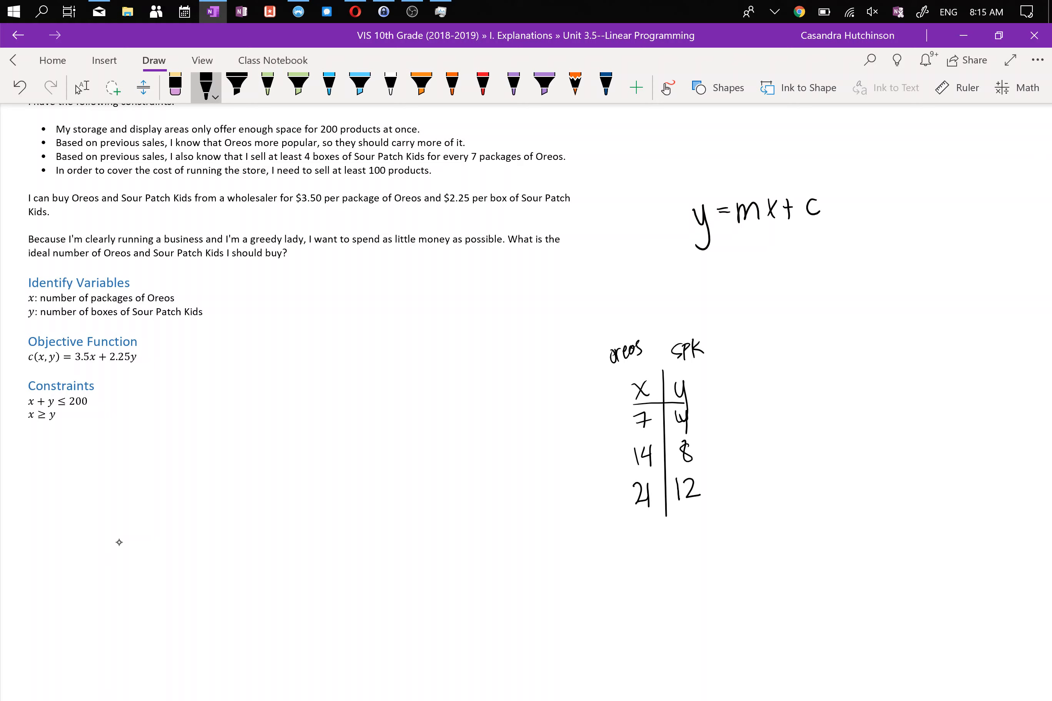
# Step: Label the m of y = mx + c as "grad" and the c as "y-int", each with an arrow pointing down to it
pyautogui.moveTo(740, 171); pyautogui.dragTo(742, 193)
pyautogui.moveTo(736, 185)
pyautogui.mouseDown()
pyautogui.moveTo(749, 186)
pyautogui.moveTo(727, 177)
pyautogui.moveTo(741, 156)
pyautogui.mouseUp()
pyautogui.moveTo(749, 153); pyautogui.dragTo(754, 160)
pyautogui.moveTo(761, 141)
pyautogui.mouseDown()
pyautogui.moveTo(760, 161)
pyautogui.moveTo(814, 186)
pyautogui.moveTo(819, 177)
pyautogui.mouseUp()
pyautogui.moveTo(813, 149); pyautogui.dragTo(816, 169)
pyautogui.moveTo(824, 154); pyautogui.dragTo(831, 158)
pyautogui.moveTo(836, 146); pyautogui.dragTo(844, 157)
pyautogui.moveTo(850, 139)
pyautogui.mouseDown()
pyautogui.moveTo(852, 154)
pyautogui.moveTo(857, 141)
pyautogui.mouseUp()
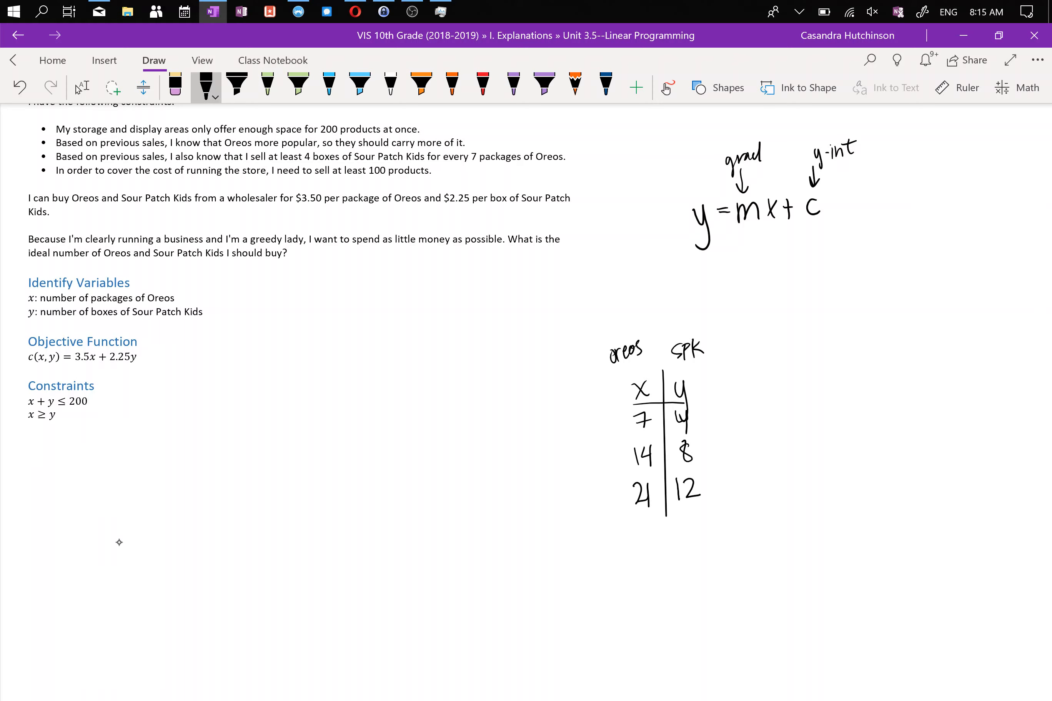
# Step: Cross out the c term and its "y-int" label, and handwrite m = Δy/Δx below the equation
pyautogui.moveTo(837, 146); pyautogui.dragTo(788, 225)
pyautogui.moveTo(792, 166); pyautogui.dragTo(831, 226)
pyautogui.moveTo(758, 296)
pyautogui.mouseDown()
pyautogui.moveTo(767, 281)
pyautogui.moveTo(777, 294)
pyautogui.mouseUp()
pyautogui.click(786, 276)
pyautogui.moveTo(817, 256)
pyautogui.mouseDown()
pyautogui.moveTo(811, 268)
pyautogui.moveTo(822, 267)
pyautogui.mouseUp()
pyautogui.moveTo(823, 257)
pyautogui.mouseDown()
pyautogui.moveTo(832, 280)
pyautogui.moveTo(834, 272)
pyautogui.moveTo(826, 294)
pyautogui.moveTo(843, 295)
pyautogui.mouseUp()
pyautogui.click(816, 293)
pyautogui.moveTo(841, 277); pyautogui.dragTo(831, 295)
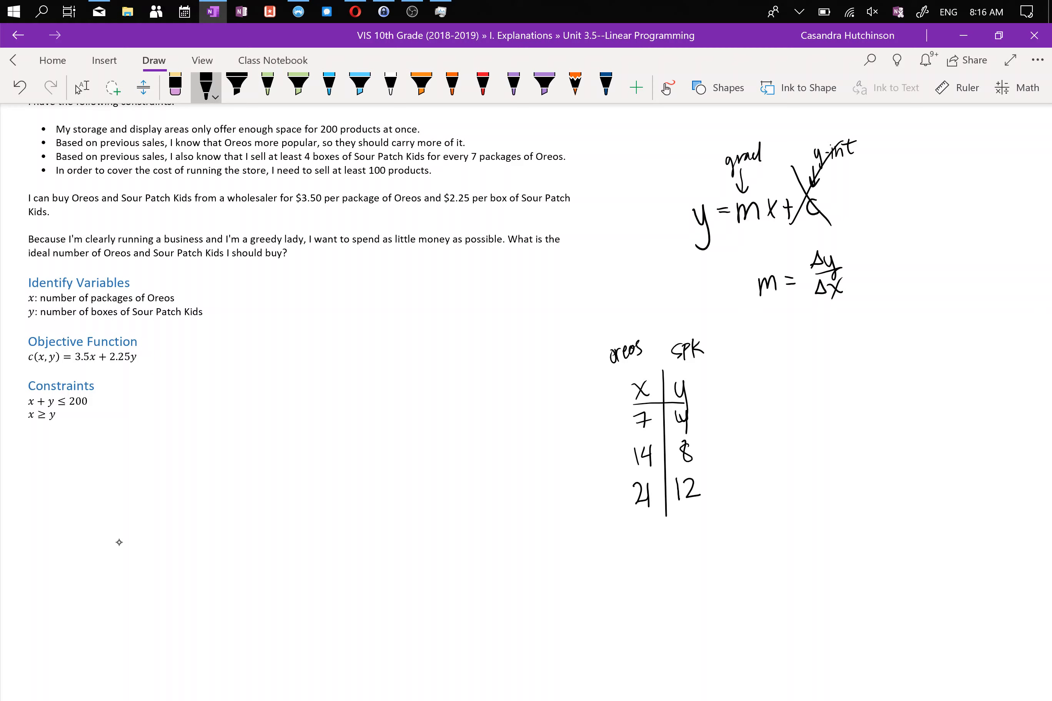
# Step: Handwrite y/x = 4/7 beside the top of the x-y chart
pyautogui.moveTo(772, 361); pyautogui.dragTo(779, 372)
pyautogui.moveTo(785, 361)
pyautogui.mouseDown()
pyautogui.moveTo(780, 388)
pyautogui.moveTo(798, 373)
pyautogui.moveTo(799, 398)
pyautogui.mouseUp()
pyautogui.moveTo(795, 384); pyautogui.dragTo(785, 404)
pyautogui.moveTo(844, 343); pyautogui.dragTo(847, 364)
pyautogui.moveTo(836, 364)
pyautogui.mouseDown()
pyautogui.moveTo(860, 362)
pyautogui.moveTo(847, 388)
pyautogui.mouseUp()
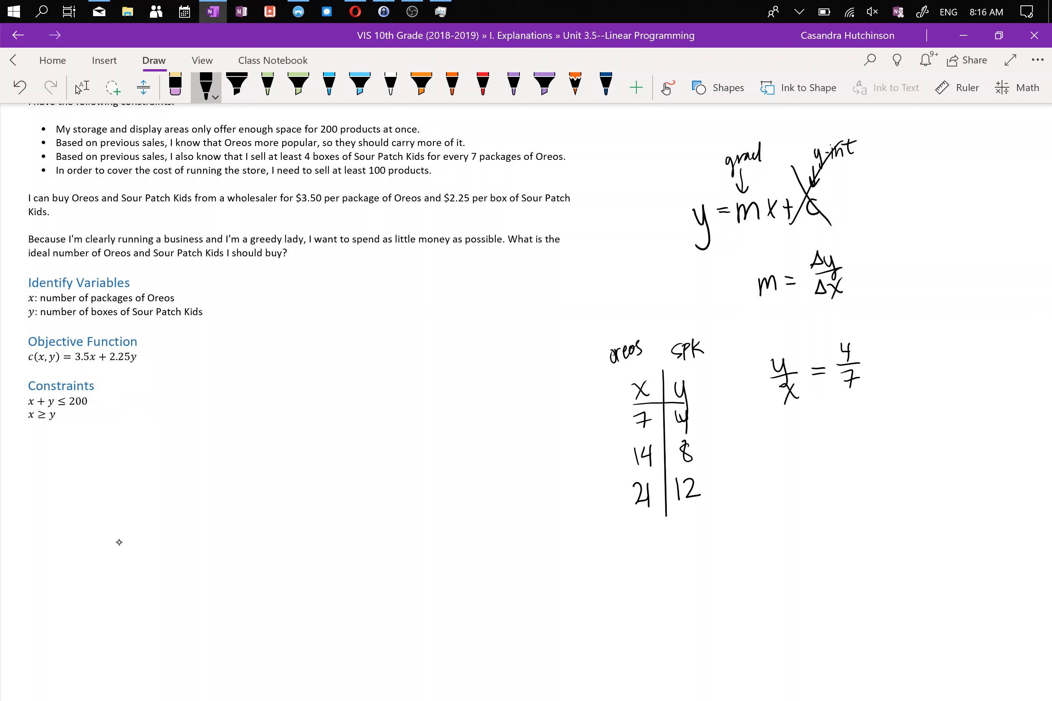
# Step: Handwrite y/x = 8/14 = 4/7 below the first ratio
pyautogui.moveTo(781, 425); pyautogui.dragTo(786, 443)
pyautogui.moveTo(778, 438)
pyautogui.mouseDown()
pyautogui.moveTo(801, 436)
pyautogui.moveTo(800, 460)
pyautogui.mouseUp()
pyautogui.moveTo(802, 450); pyautogui.dragTo(792, 461)
pyautogui.moveTo(845, 415); pyautogui.dragTo(858, 428)
pyautogui.moveTo(840, 438)
pyautogui.mouseDown()
pyautogui.moveTo(841, 455)
pyautogui.moveTo(856, 446)
pyautogui.mouseUp()
pyautogui.moveTo(853, 437)
pyautogui.mouseDown()
pyautogui.moveTo(852, 456)
pyautogui.moveTo(904, 417)
pyautogui.mouseUp()
pyautogui.moveTo(903, 406)
pyautogui.mouseDown()
pyautogui.moveTo(904, 423)
pyautogui.moveTo(916, 425)
pyautogui.mouseUp()
pyautogui.moveTo(902, 435)
pyautogui.mouseDown()
pyautogui.moveTo(912, 433)
pyautogui.moveTo(907, 453)
pyautogui.mouseUp()
pyautogui.moveTo(904, 441); pyautogui.dragTo(921, 438)
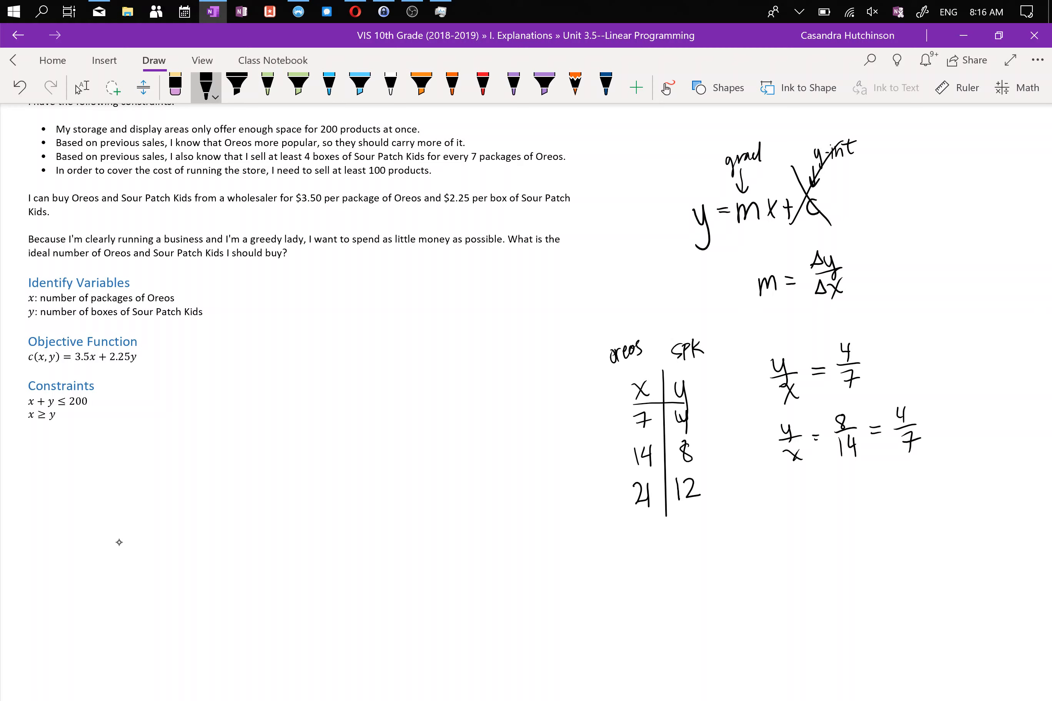
# Step: Draw a box around y/x = 4/7 with the orange pen
pyautogui.click(452, 87)
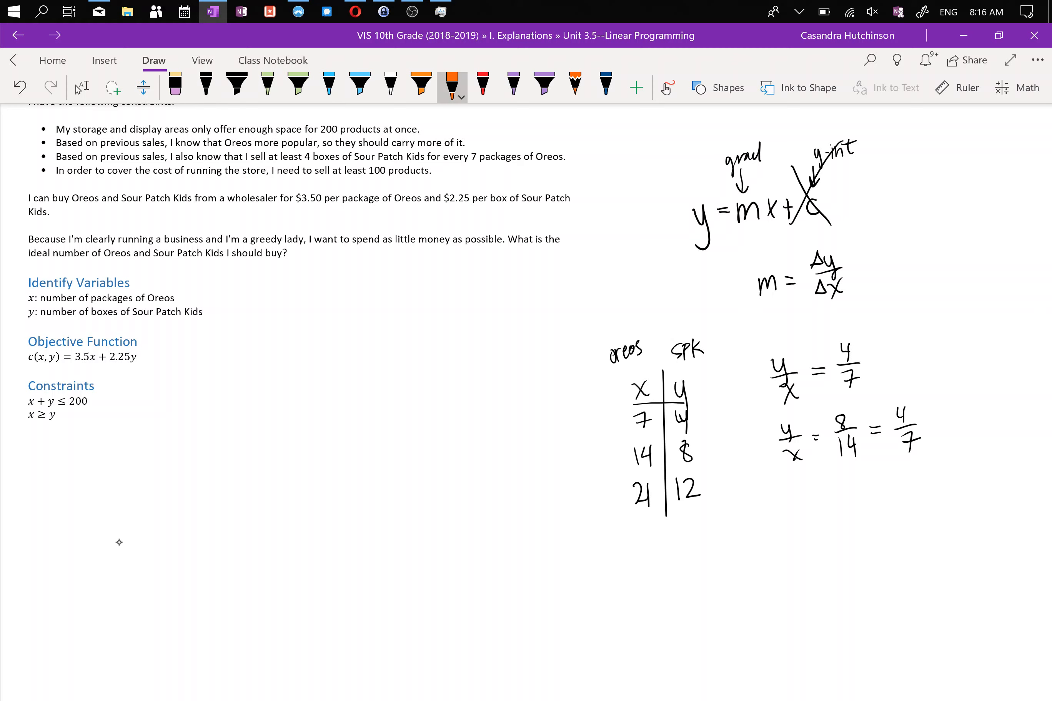
pyautogui.moveTo(861, 329)
pyautogui.mouseDown()
pyautogui.moveTo(750, 395)
pyautogui.moveTo(893, 391)
pyautogui.moveTo(833, 329)
pyautogui.mouseUp()
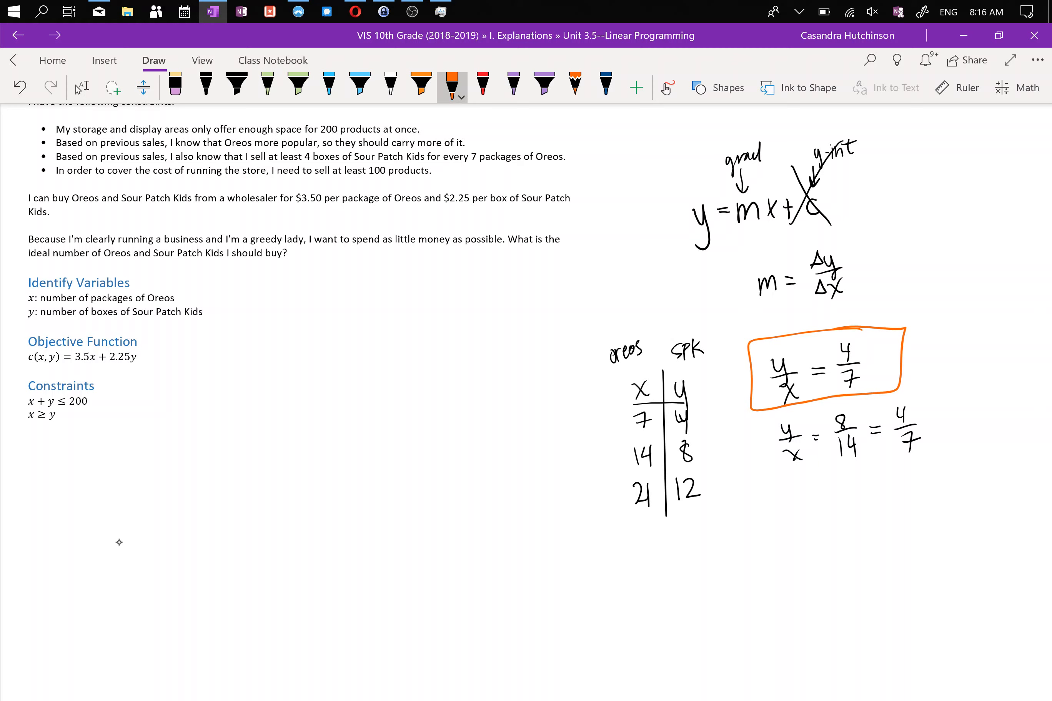
# Step: Handwrite y = 4/7 x in black below the ratios and draw a curved arrow from the boxed x to the 7
pyautogui.click(206, 86)
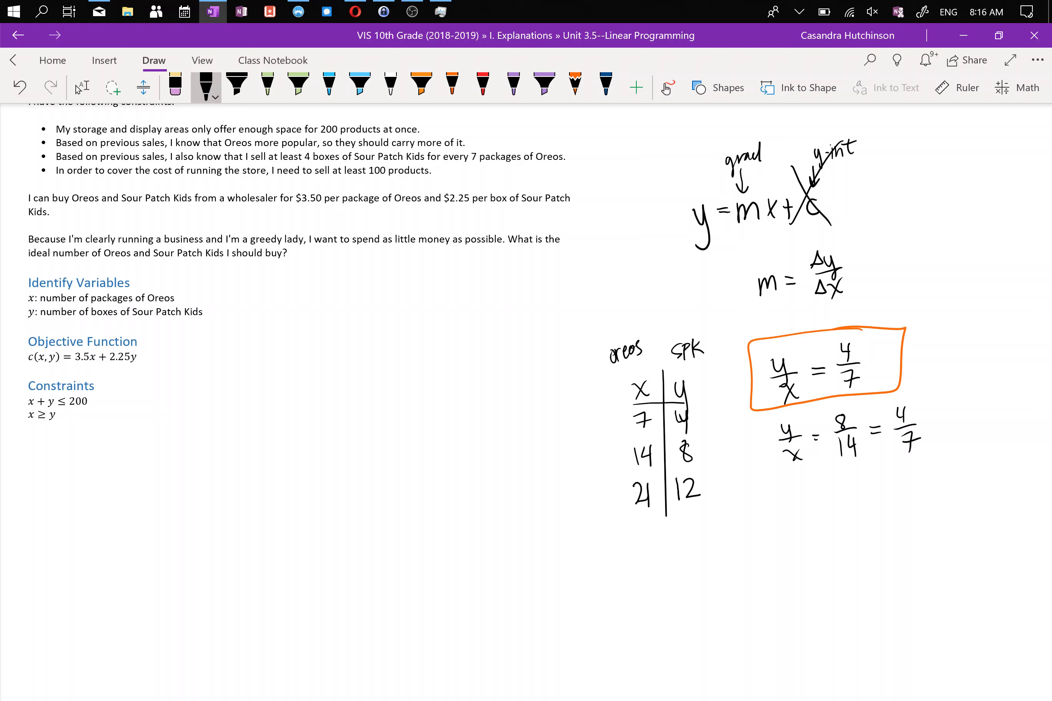
pyautogui.moveTo(773, 515)
pyautogui.mouseDown()
pyautogui.moveTo(789, 516)
pyautogui.moveTo(783, 549)
pyautogui.mouseUp()
pyautogui.moveTo(802, 518)
pyautogui.mouseDown()
pyautogui.moveTo(849, 509)
pyautogui.moveTo(841, 538)
pyautogui.mouseUp()
pyautogui.moveTo(832, 529); pyautogui.dragTo(883, 527)
pyautogui.moveTo(885, 507); pyautogui.dragTo(867, 533)
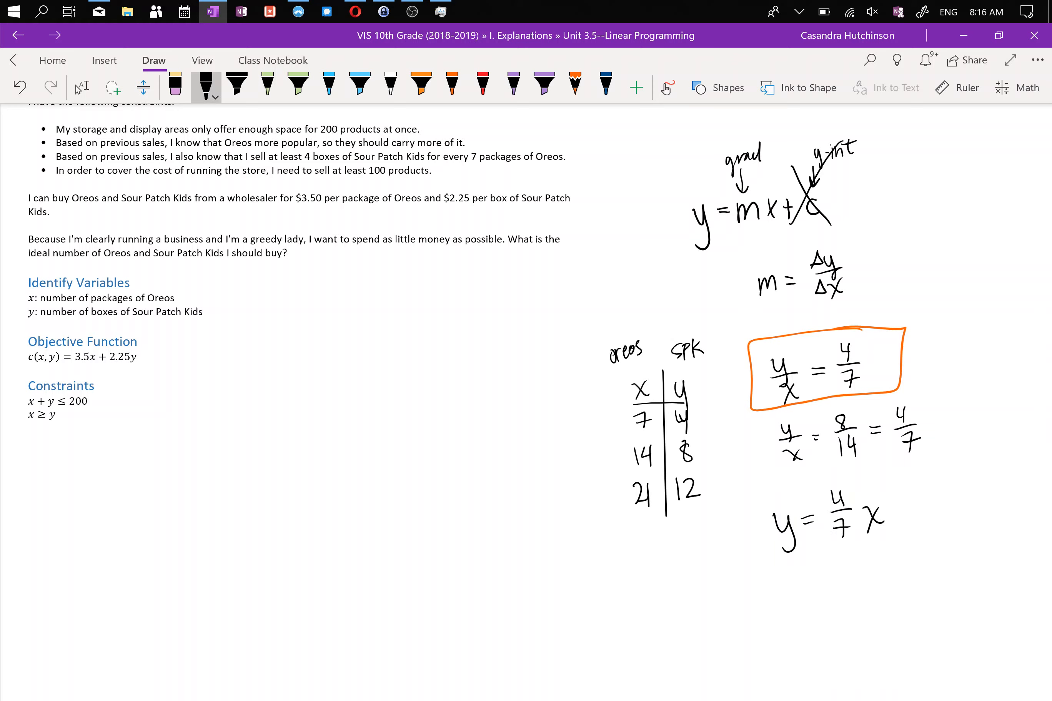
pyautogui.moveTo(793, 399); pyautogui.dragTo(876, 387)
# Step: Add the equation y = 4/7 x as a new line under the x ≥ y constraint
pyautogui.click(82, 88)
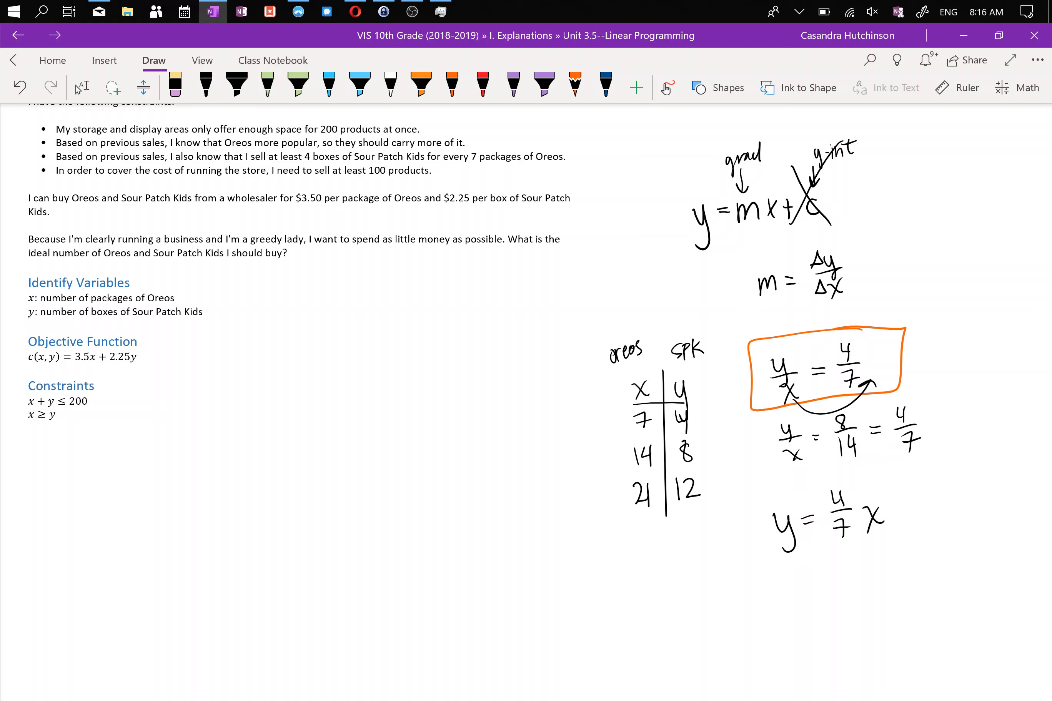
pyautogui.click(78, 89)
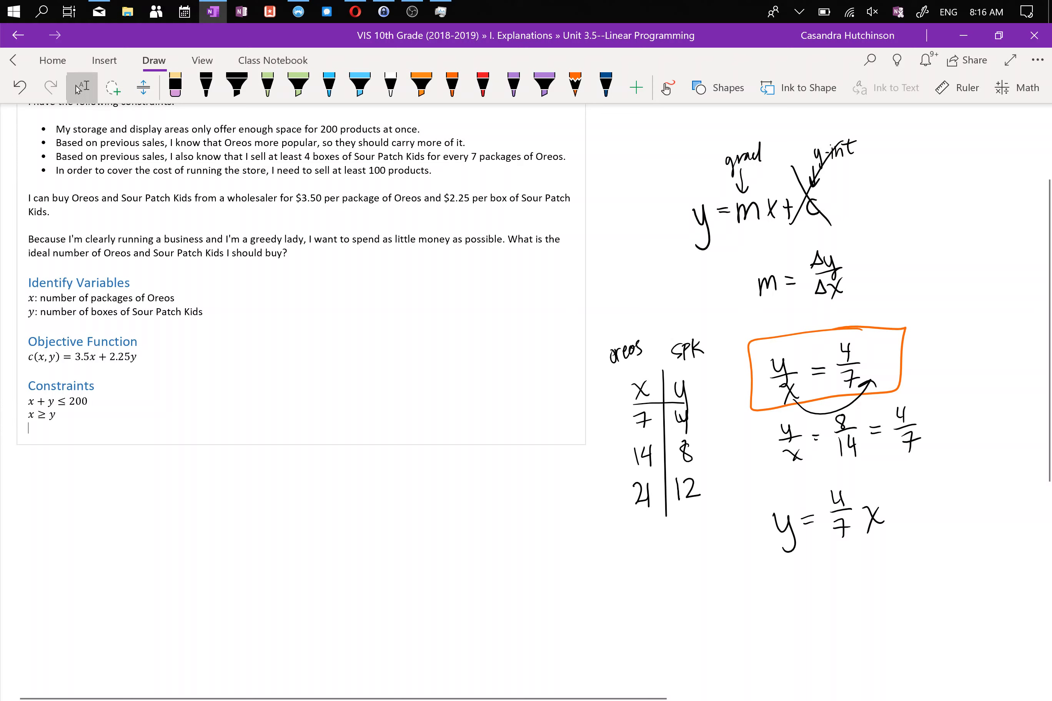
pyautogui.write('y')
pyautogui.hotkey('shift', 'Left')
pyautogui.hotkey('alt', '=')
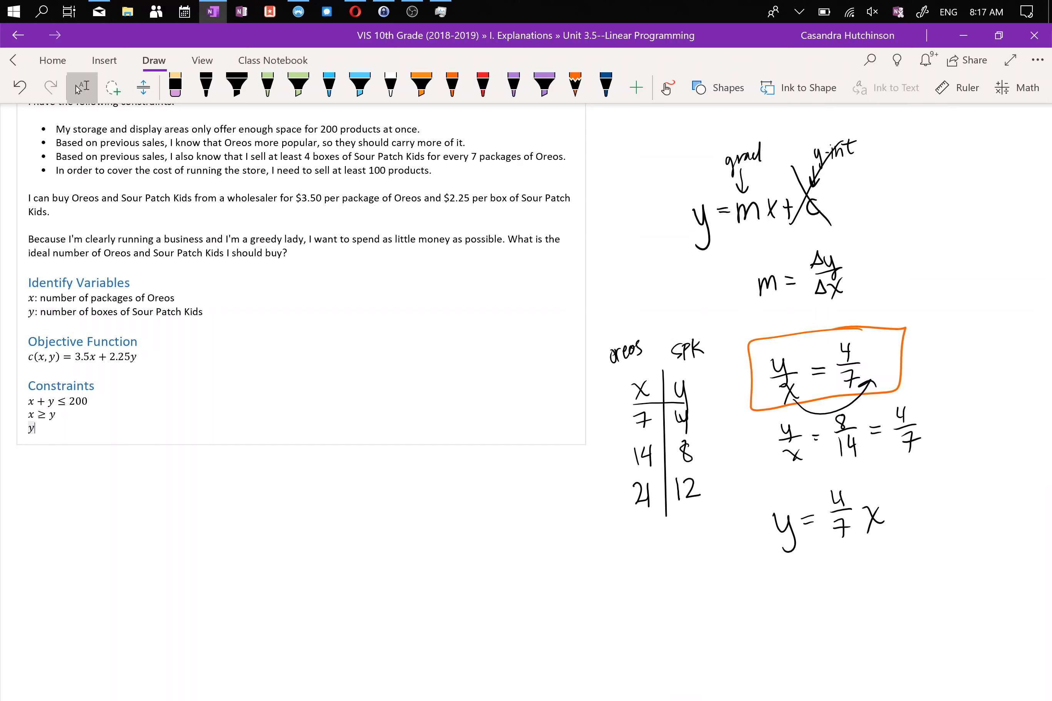
pyautogui.write('>')
pyautogui.press('BackSpace')
pyautogui.write('= 4/7')
pyautogui.press('space')
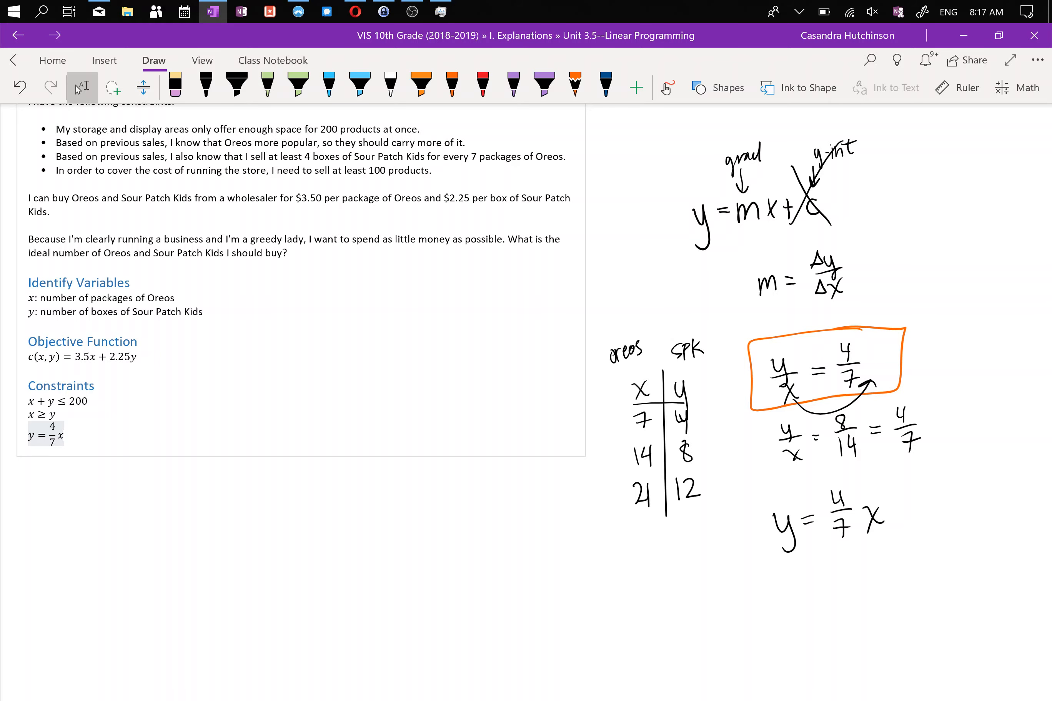
# Step: Delete all the handwritten working beside the typed notes
pyautogui.moveTo(966, 450)
pyautogui.mouseDown()
pyautogui.moveTo(956, 190)
pyautogui.moveTo(799, 113)
pyautogui.moveTo(670, 141)
pyautogui.moveTo(615, 399)
pyautogui.moveTo(720, 632)
pyautogui.moveTo(980, 484)
pyautogui.moveTo(978, 471)
pyautogui.mouseUp()
pyautogui.press('Delete')
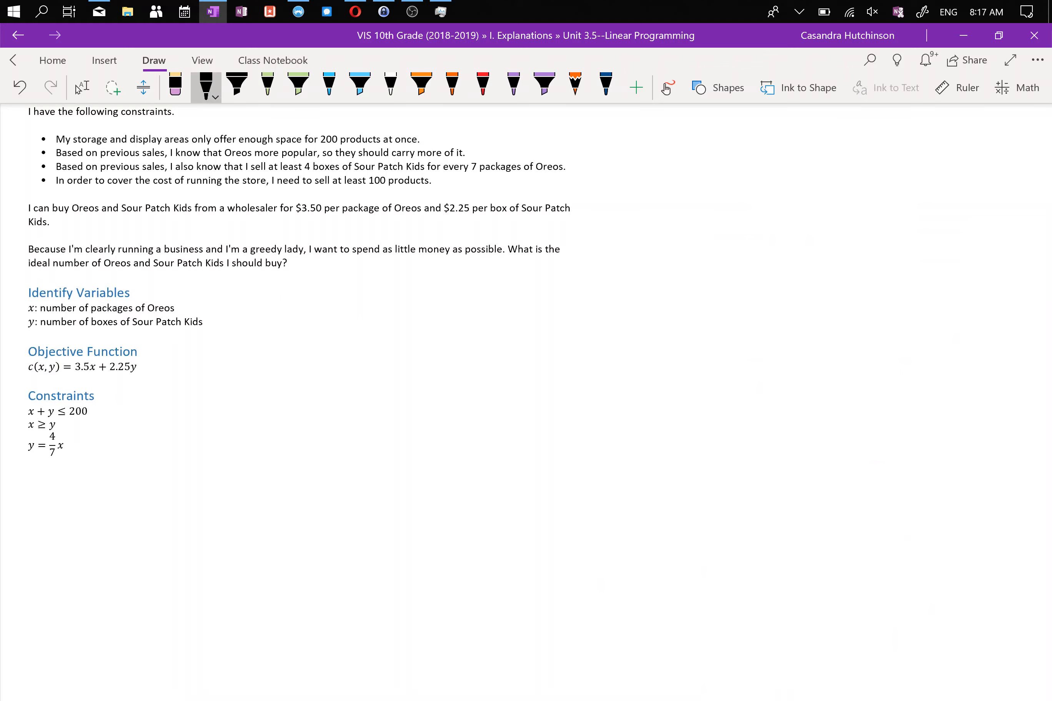
# Step: Add the equation x + y ≥ 100 as the last line of the constraints
pyautogui.click(80, 87)
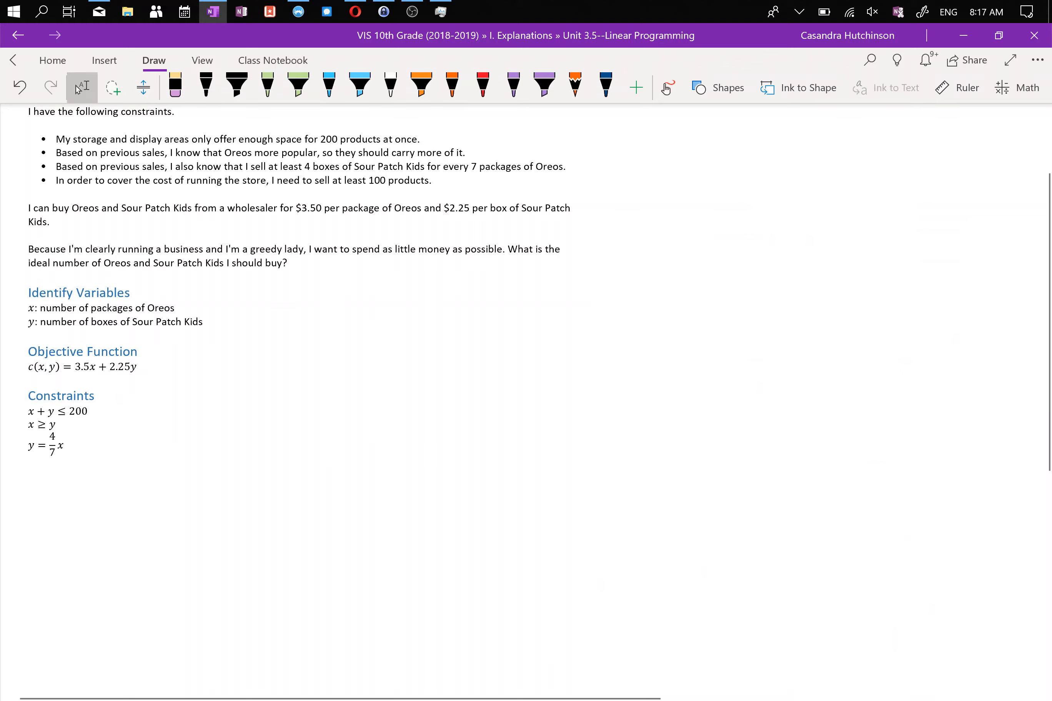
pyautogui.press('Return')
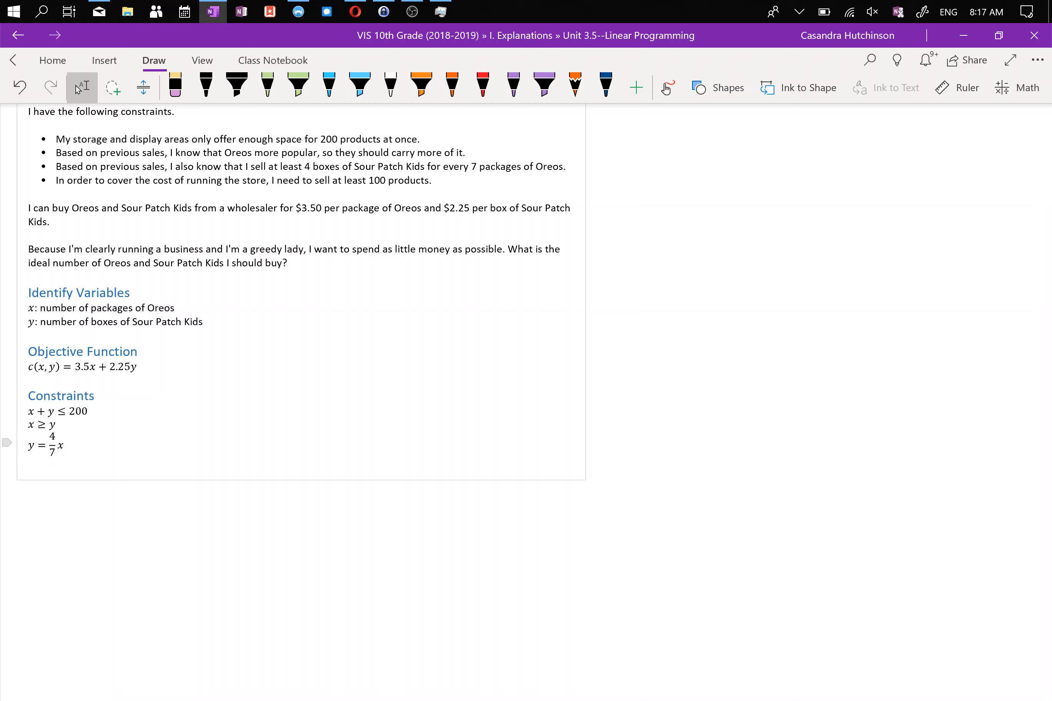
pyautogui.write('x+')
pyautogui.press('BackSpace')
pyautogui.press('BackSpace')
pyautogui.hotkey('alt', '=')
pyautogui.write('x+6')
pyautogui.press('BackSpace')
pyautogui.write('y')
pyautogui.write('>=100')
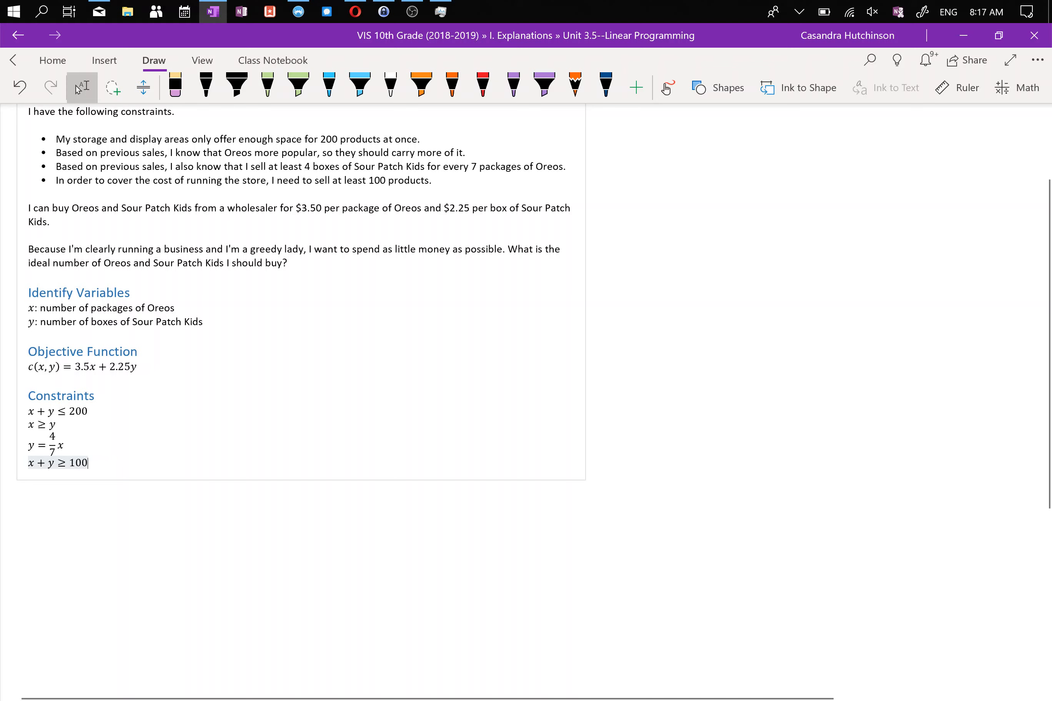
# Step: Copy the constraint x + y ≤ 200 and switch to the Desmos graphing calculator
pyautogui.moveTo(137, 367); pyautogui.dragTo(118, 366)
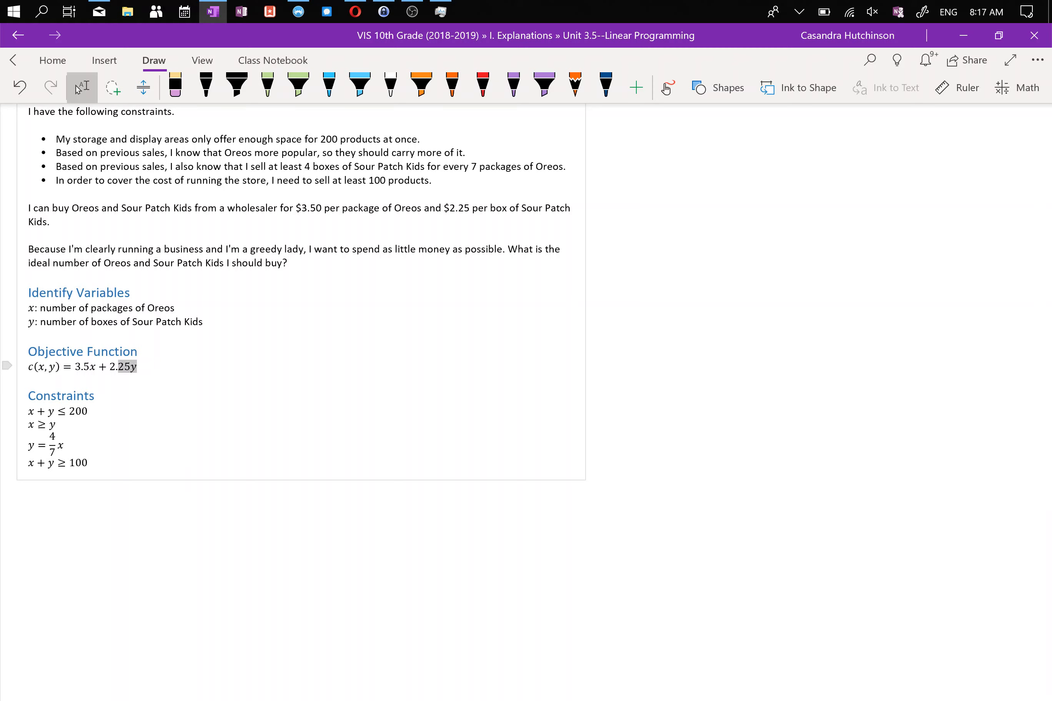
pyautogui.moveTo(29, 412); pyautogui.dragTo(89, 412)
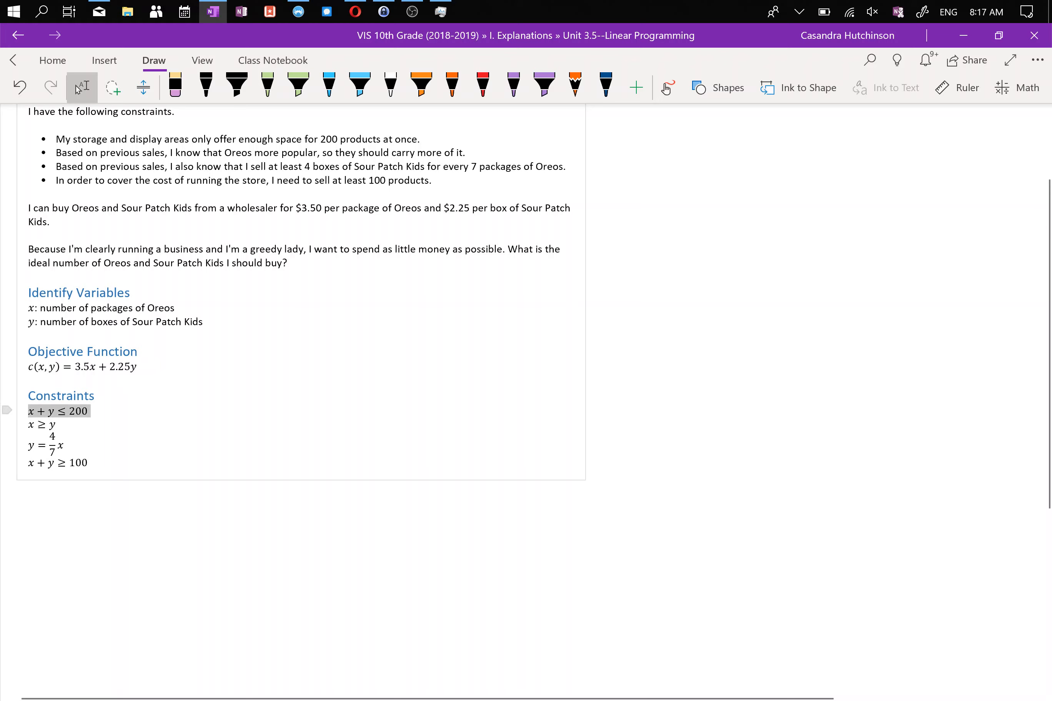
pyautogui.click(355, 11)
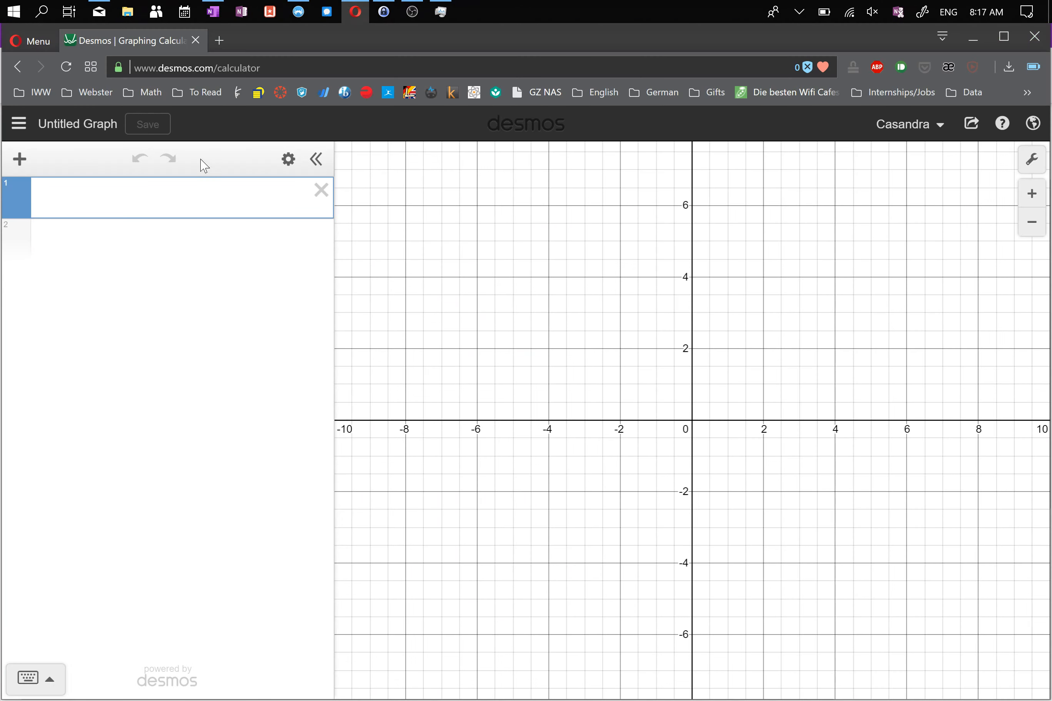
# Step: Try to paste the copied constraint into the first expression line
pyautogui.hotkey('ctrl', 'v')
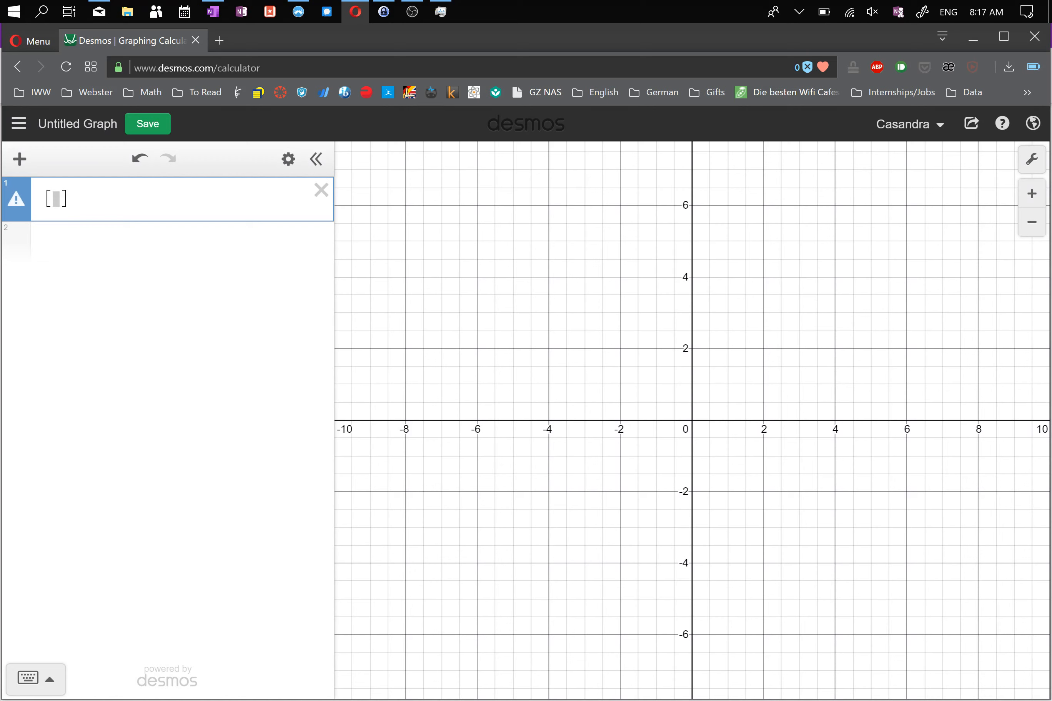
pyautogui.hotkey('ctrl', 'z')
pyautogui.click(135, 197)
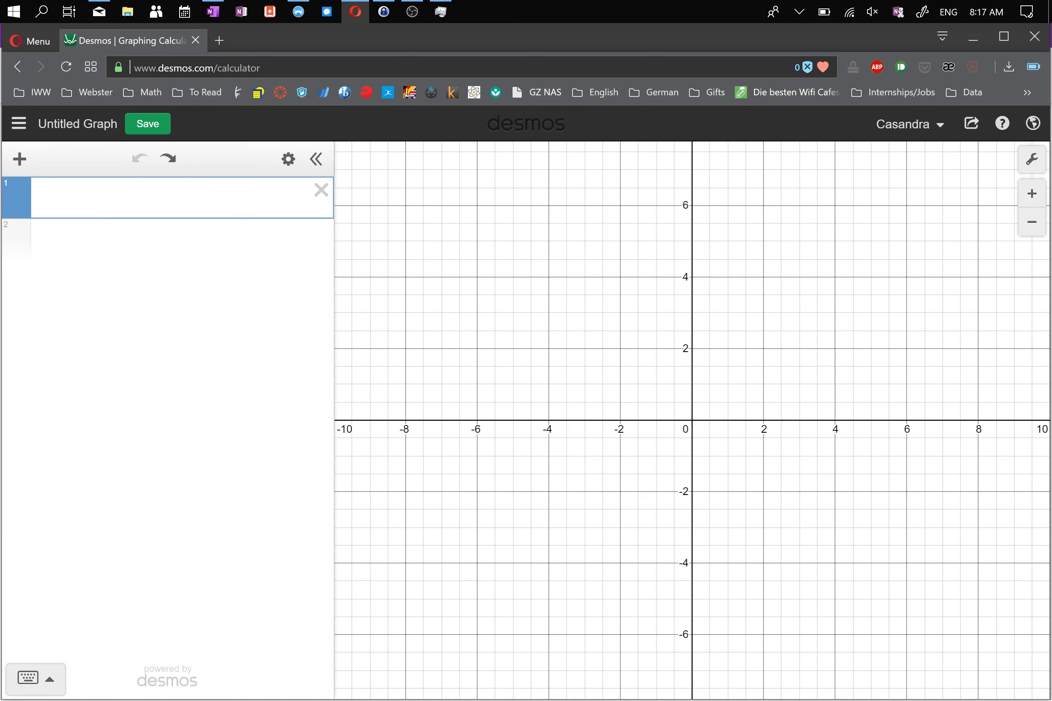
pyautogui.write('[[')
pyautogui.hotkey('ctrl', 'z')
# Step: Graph the inequality x + y ≤ 200 as the first expression, with its boundary line in view
pyautogui.click(135, 198)
pyautogui.write('x+x')
pyautogui.press('BackSpace')
pyautogui.write('y')
pyautogui.write('<=200')
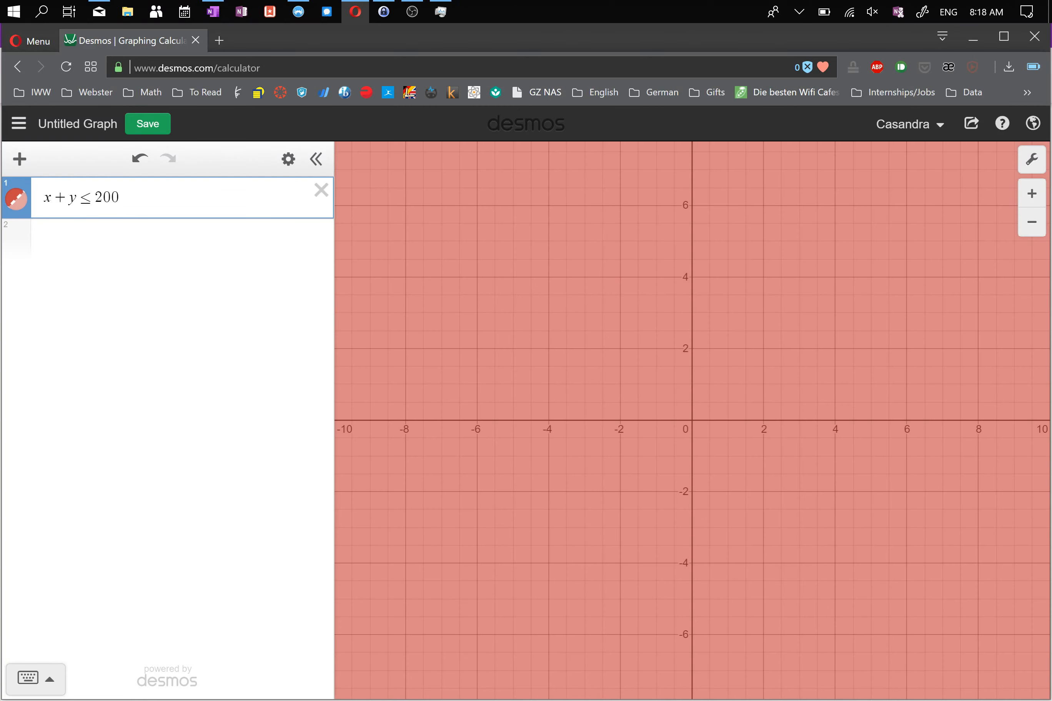
pyautogui.scroll(-10, 539, 491)
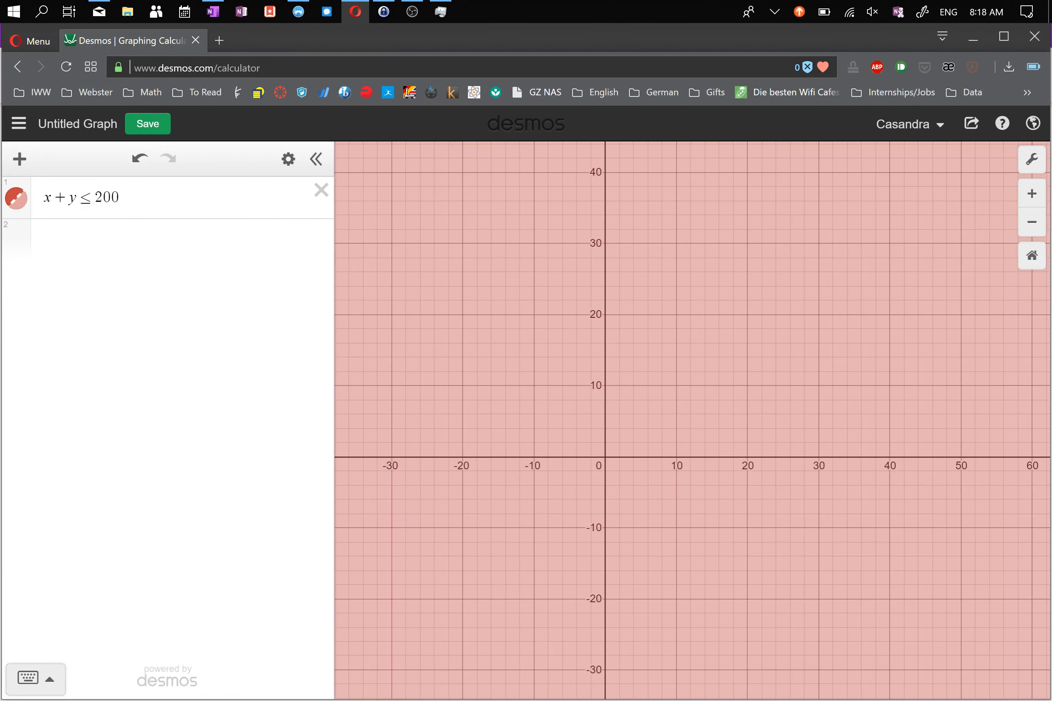
pyautogui.scroll(-2, 498, 453)
pyautogui.scroll(1, 543, 475)
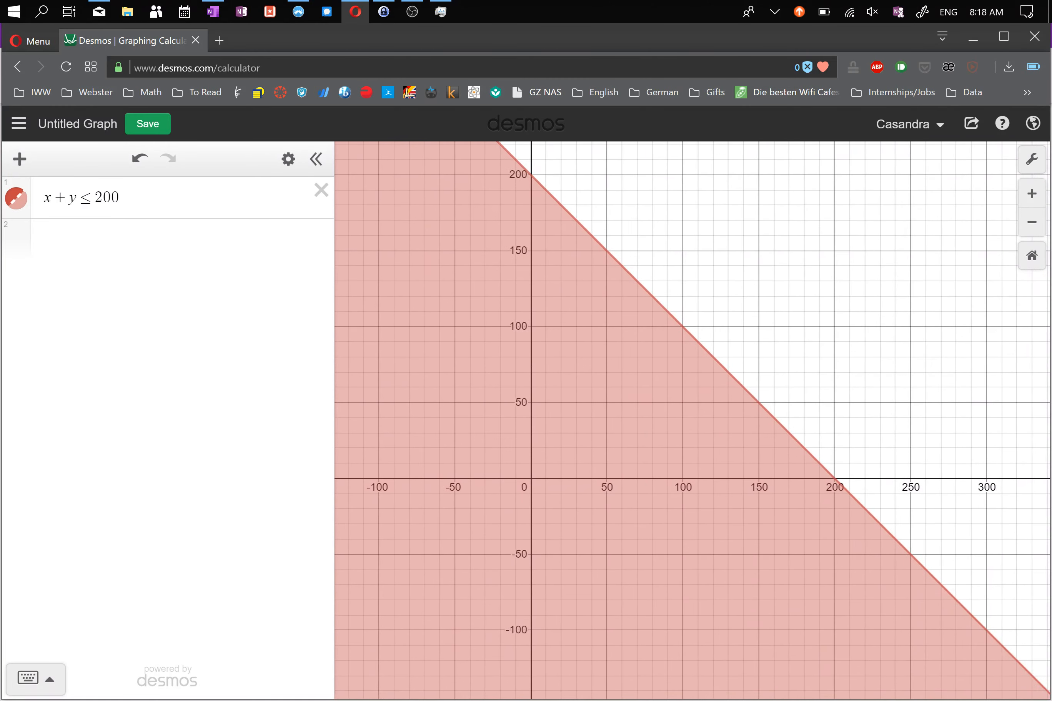
pyautogui.moveTo(632, 377); pyautogui.dragTo(609, 340)
pyautogui.moveTo(574, 396); pyautogui.dragTo(564, 415)
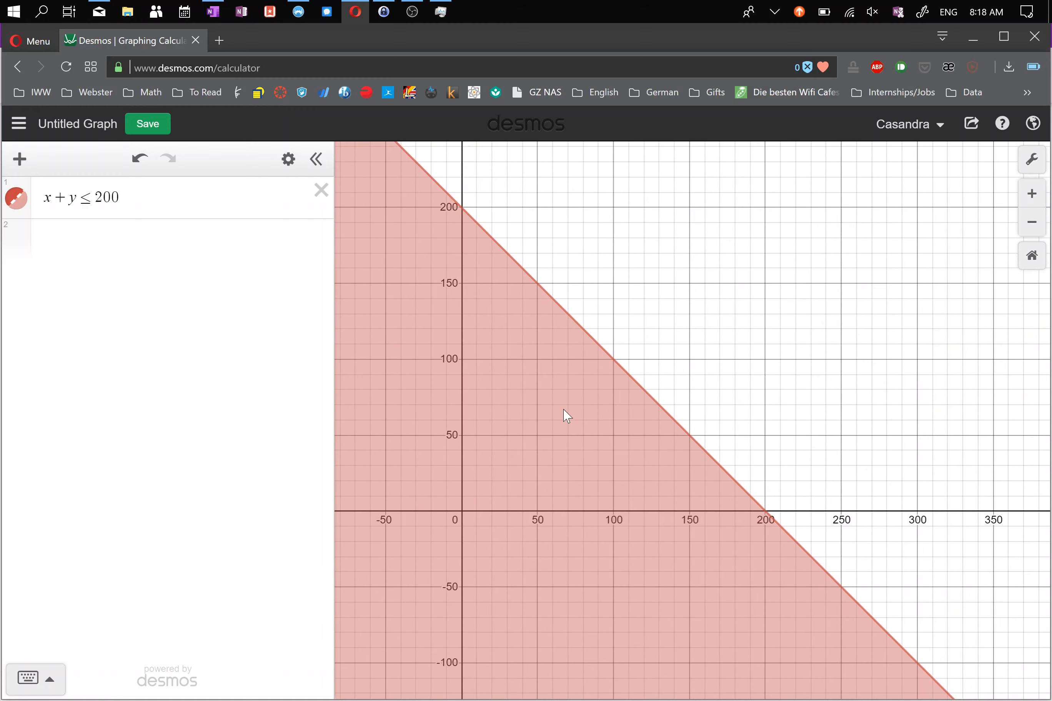
# Step: Try to copy the constraint x ≥ y from the OneNote page into the second Desmos expression line
pyautogui.click(214, 12)
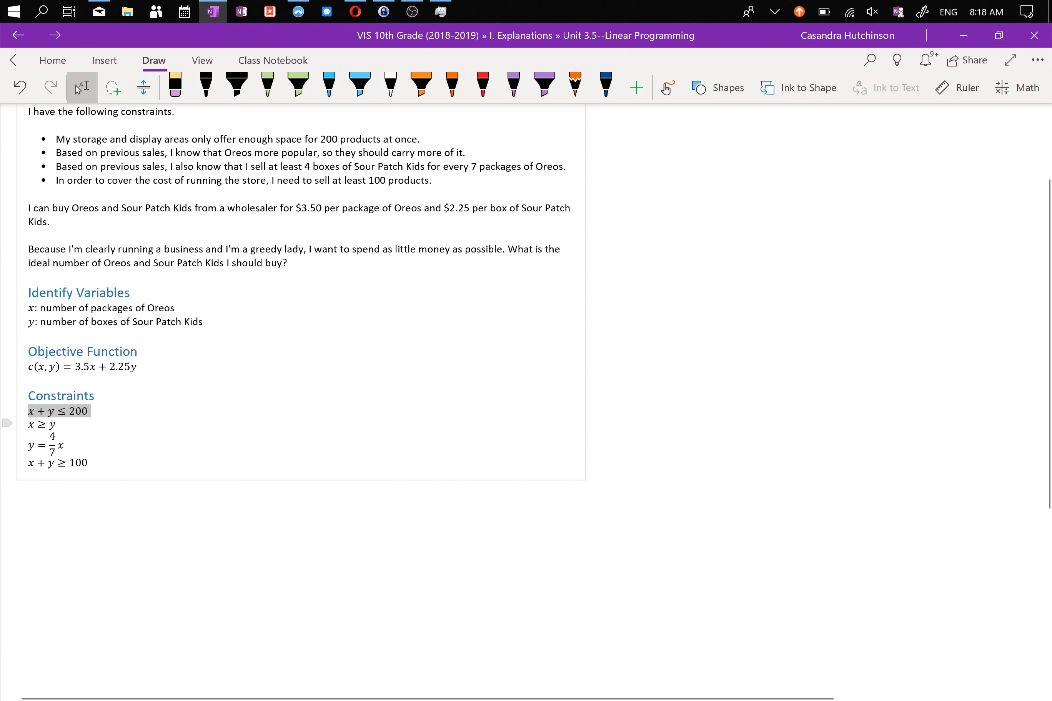
pyautogui.tripleClick(41, 425)
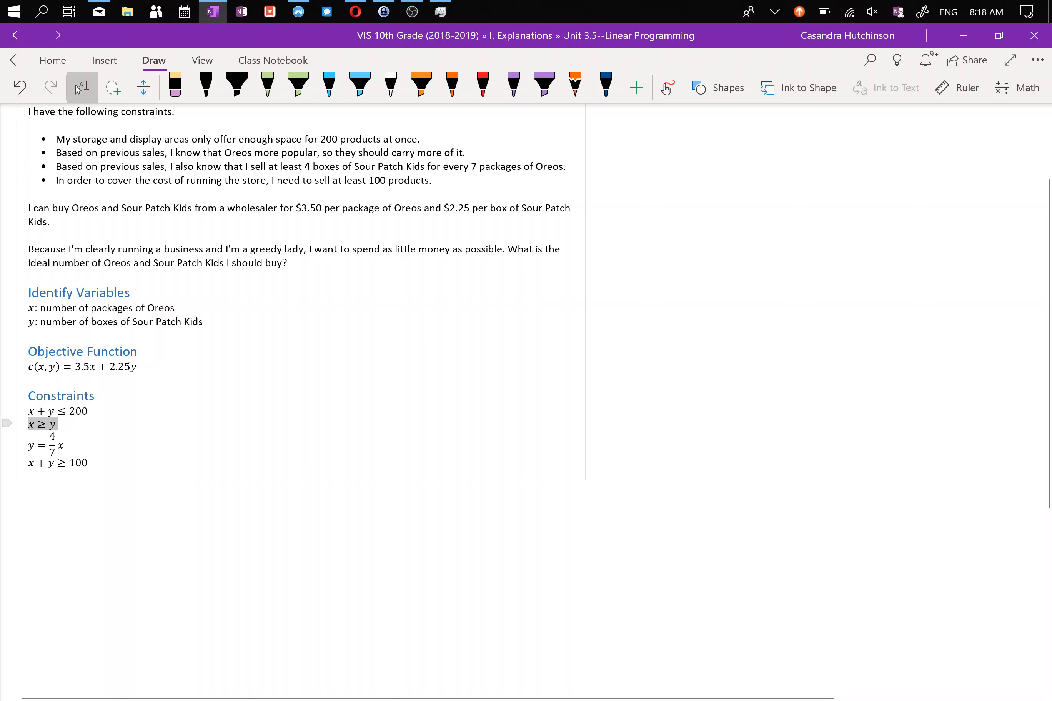
pyautogui.click(355, 11)
pyautogui.click(89, 241)
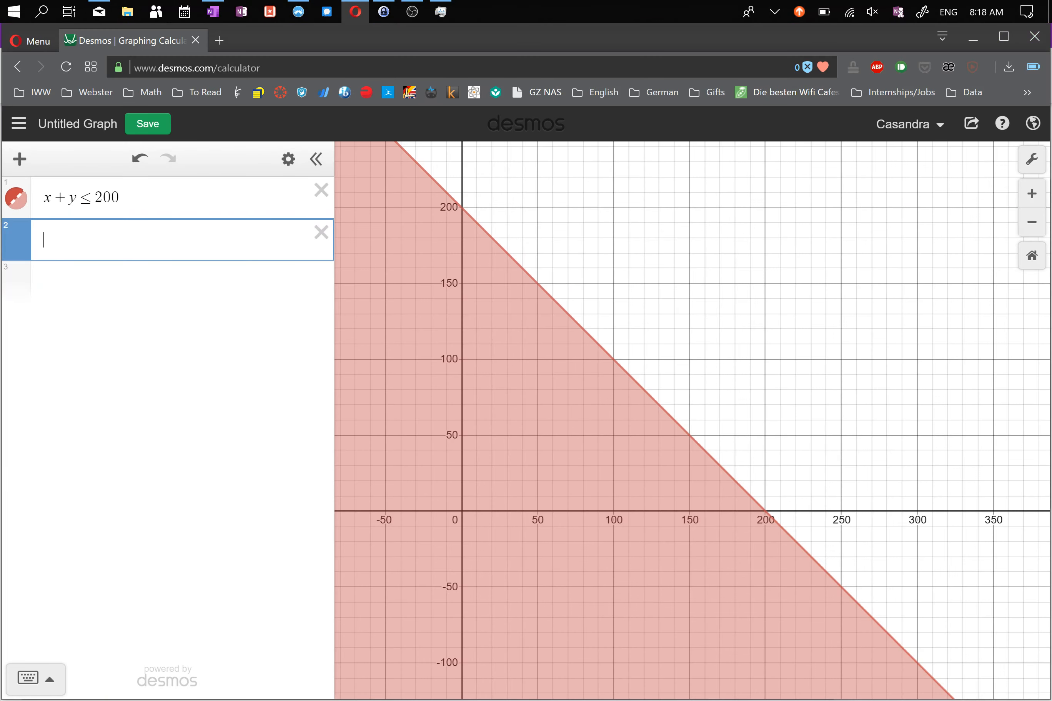
pyautogui.hotkey('ctrl', 'v')
pyautogui.hotkey('ctrl', 'z')
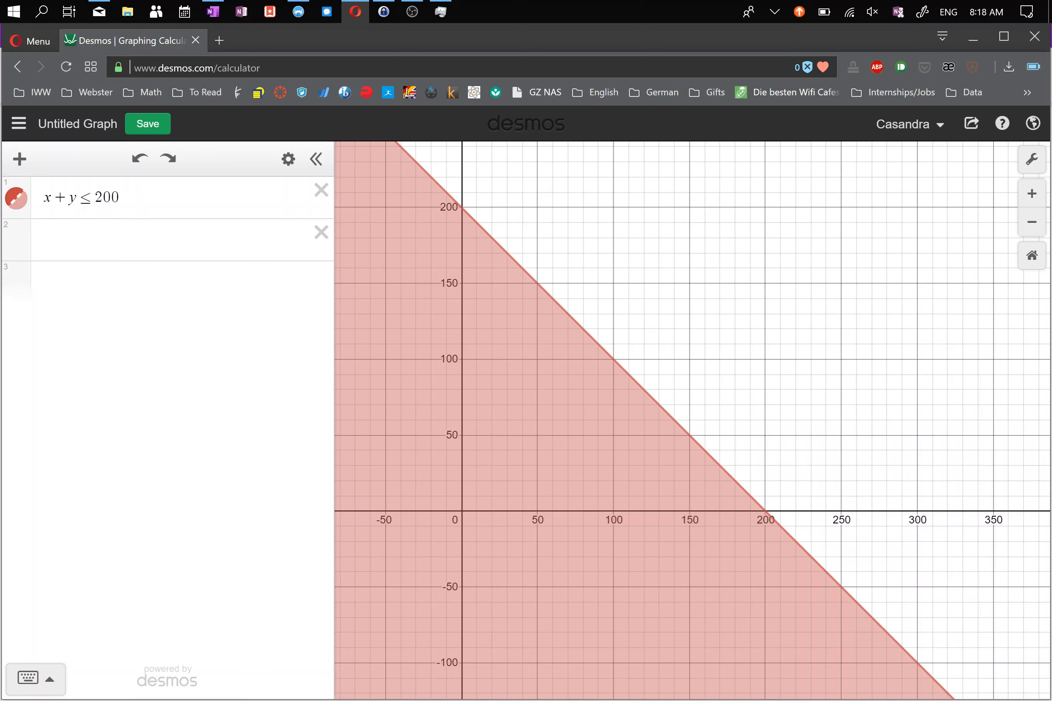
# Step: Graph the inequality x ≥ y as the second expression
pyautogui.click(88, 240)
pyautogui.write('x>-76')
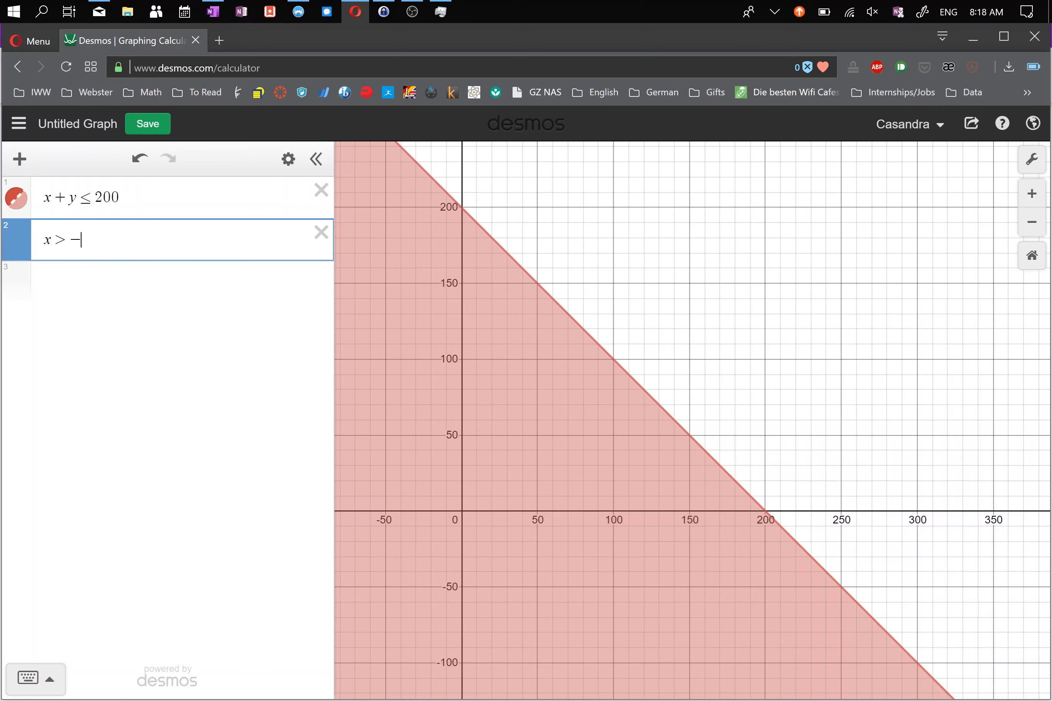
pyautogui.press('BackSpace')
pyautogui.press('BackSpace')
pyautogui.press('BackSpace')
pyautogui.write('=y')
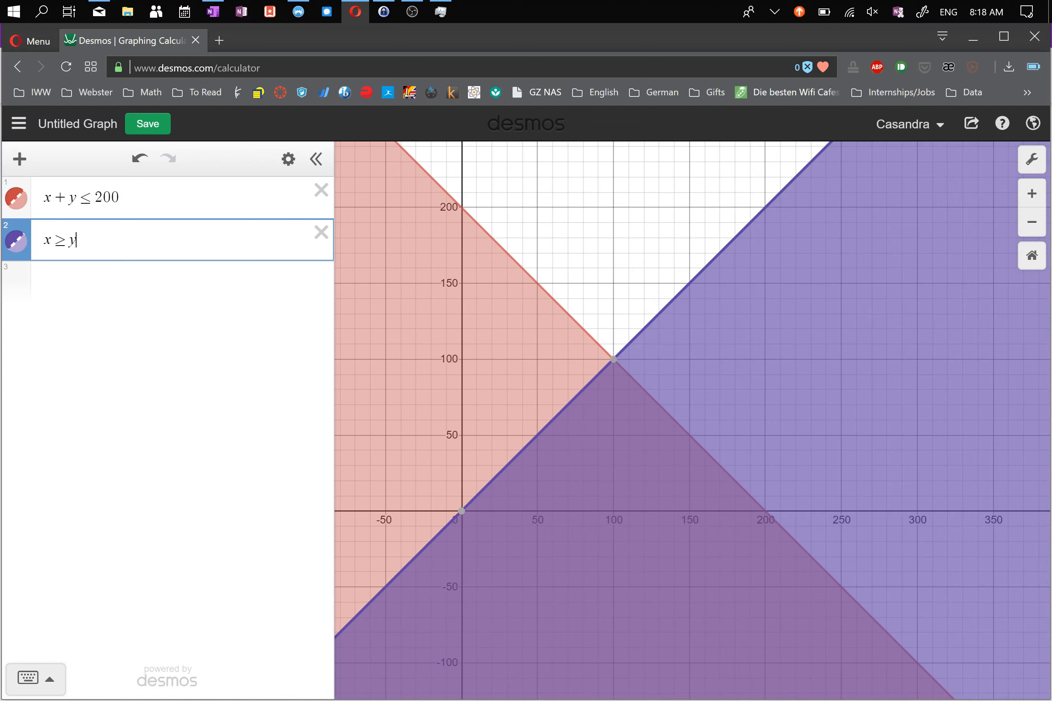
pyautogui.click(50, 681)
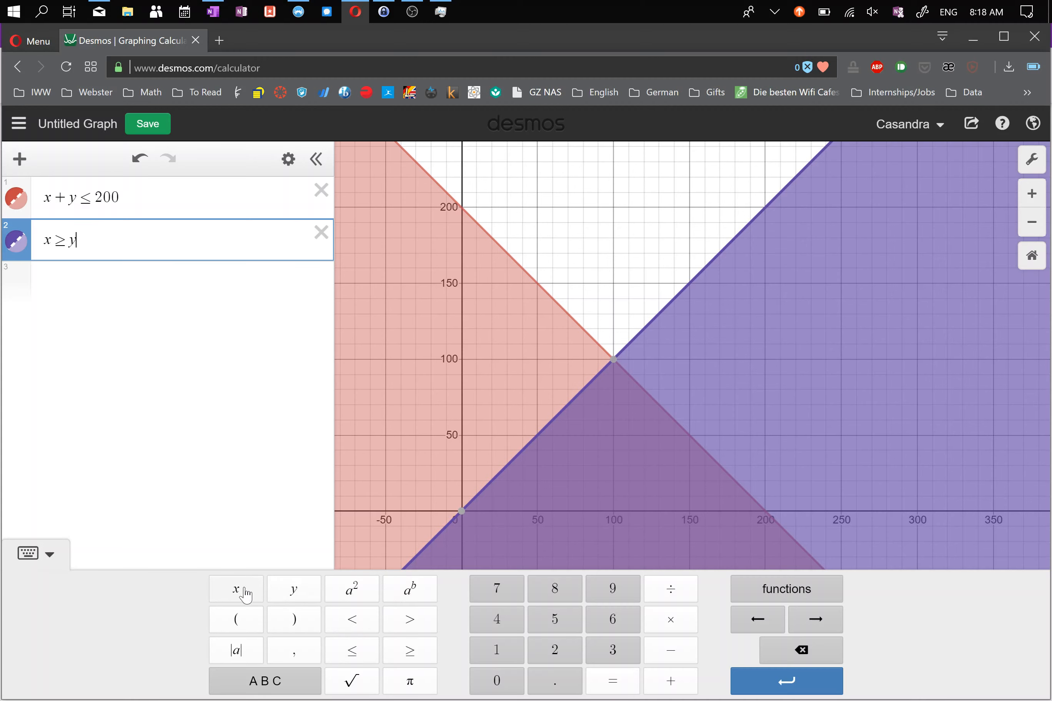
pyautogui.click(48, 561)
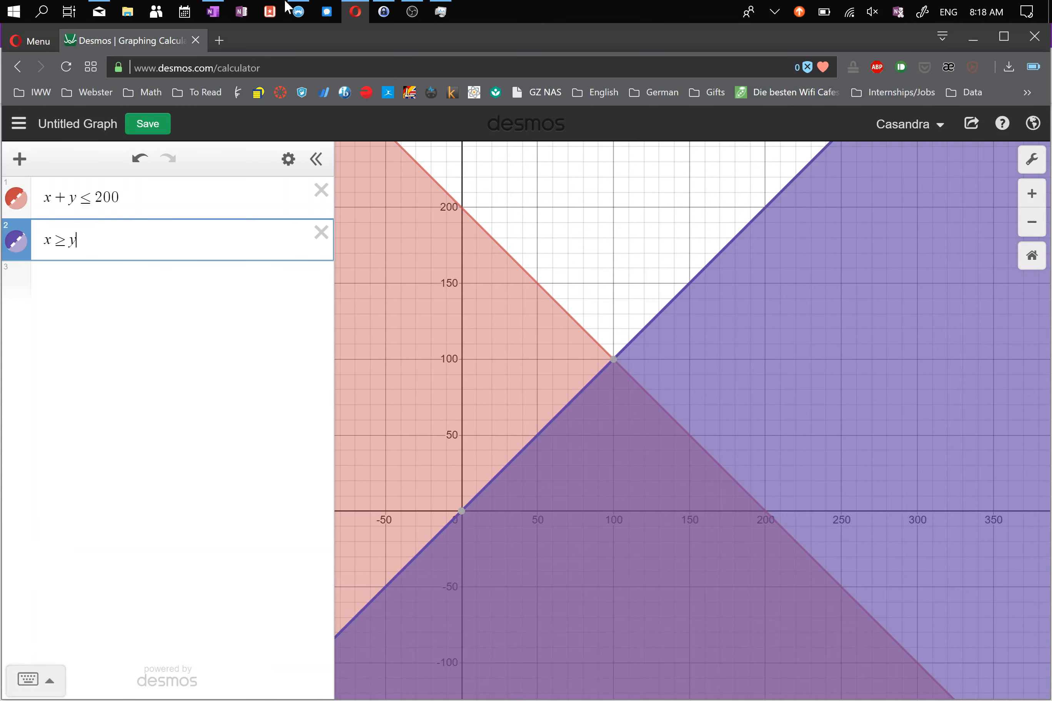
# Step: Graph the third OneNote constraint, y = 4/7x, as the third Desmos expression
pyautogui.click(219, 13)
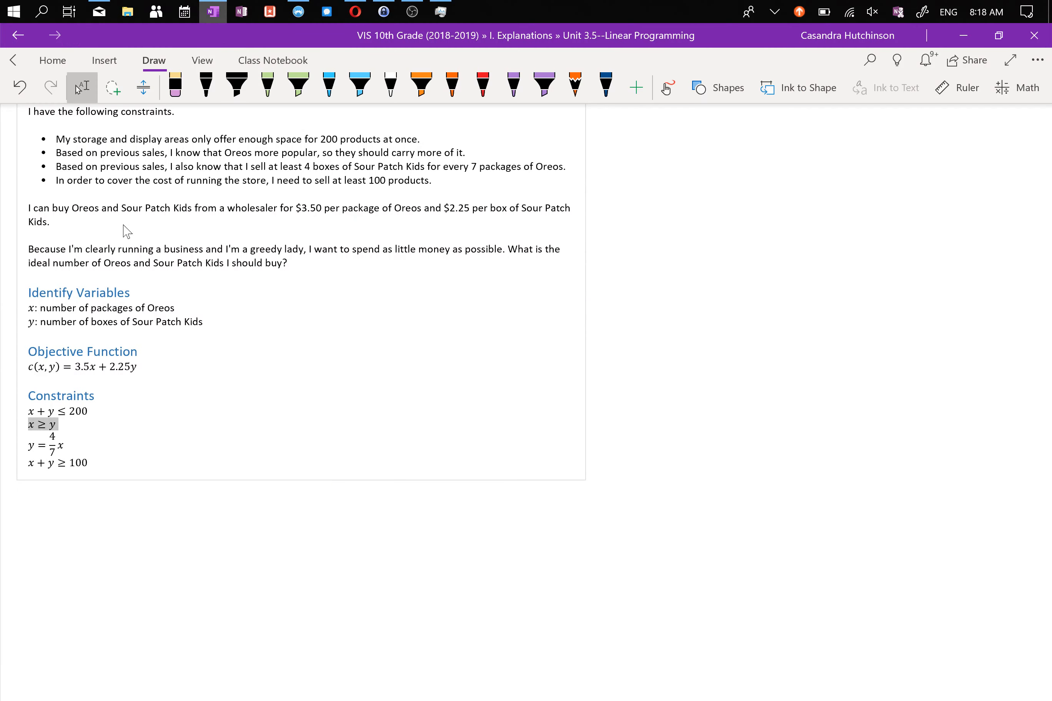
pyautogui.moveTo(28, 446); pyautogui.dragTo(64, 445)
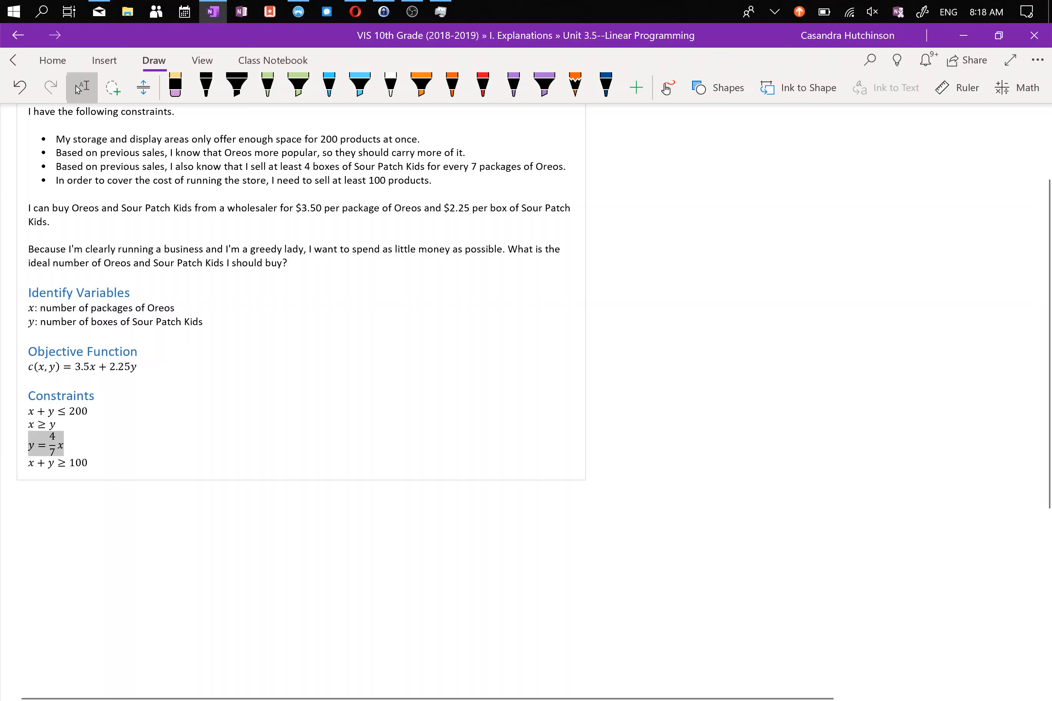
pyautogui.click(355, 20)
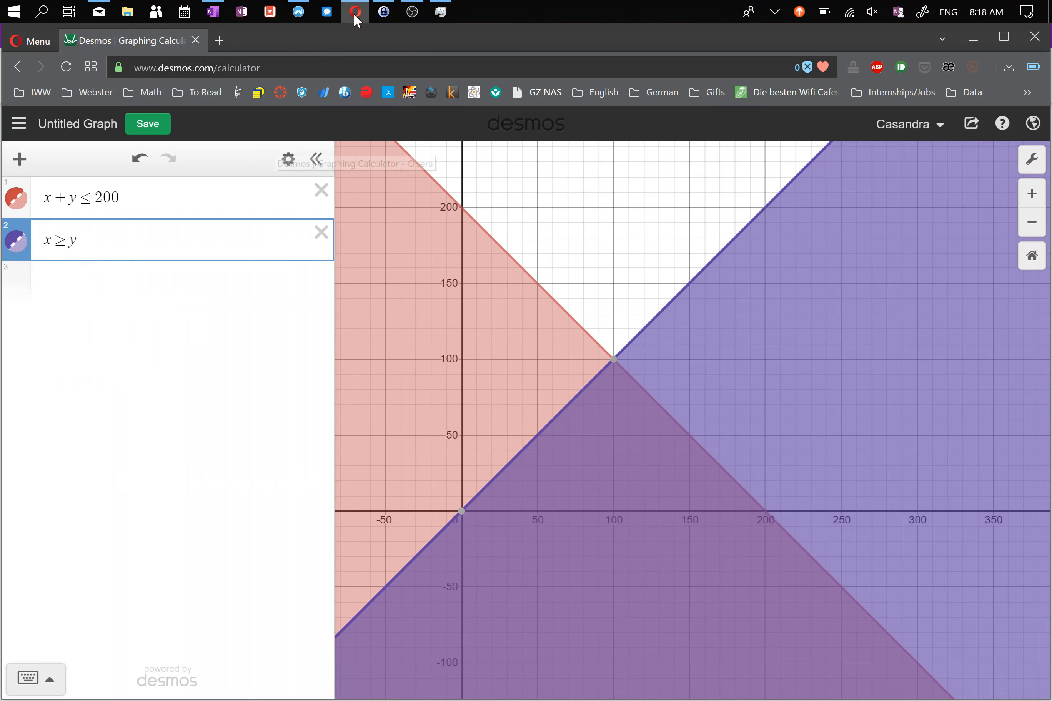
pyautogui.click(124, 281)
pyautogui.write('y=4/7x')
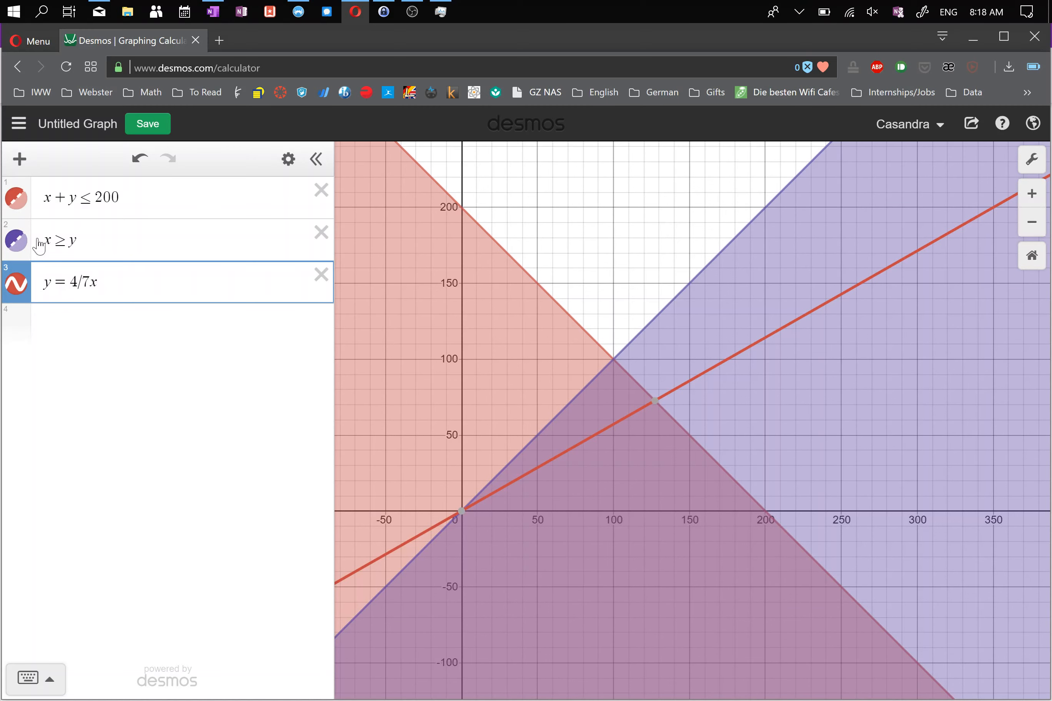
# Step: Hide x + y ≤ 200 and x ≥ y, and plot the point (7,5) beside the line y = 4/7x
pyautogui.click(15, 240)
pyautogui.click(16, 199)
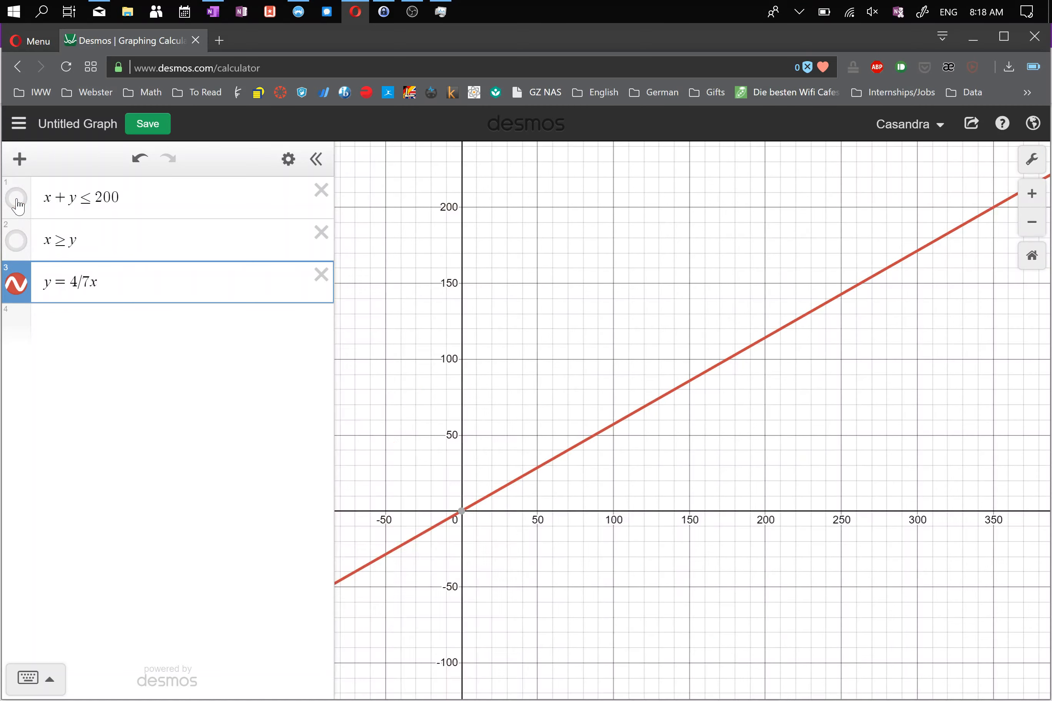
pyautogui.click(86, 324)
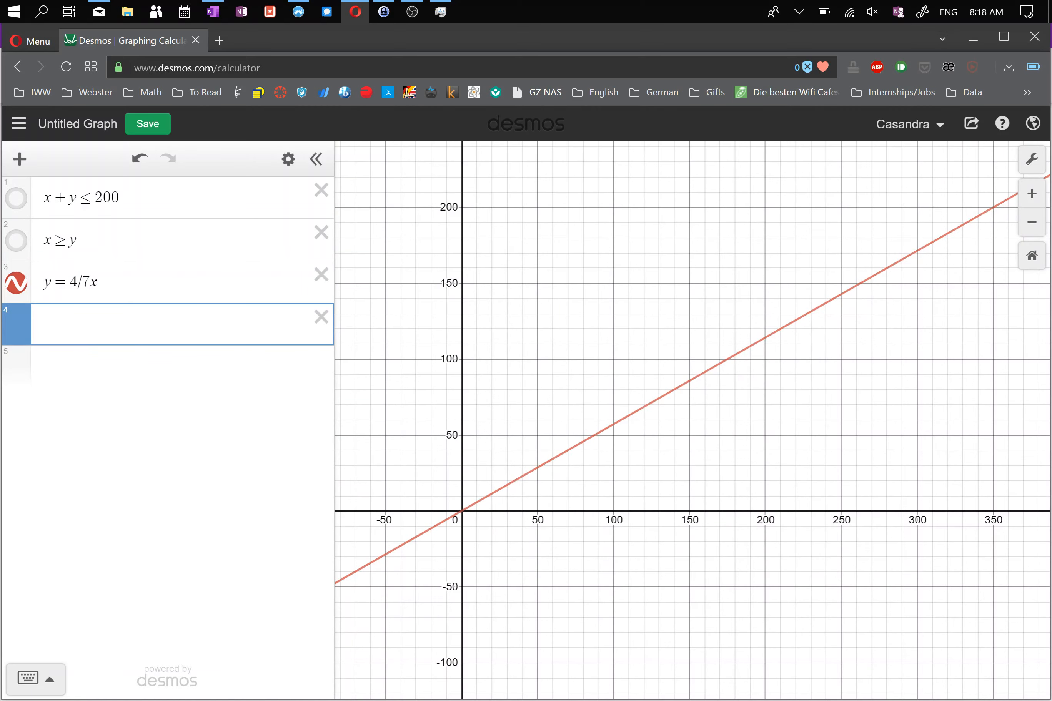
pyautogui.click(212, 12)
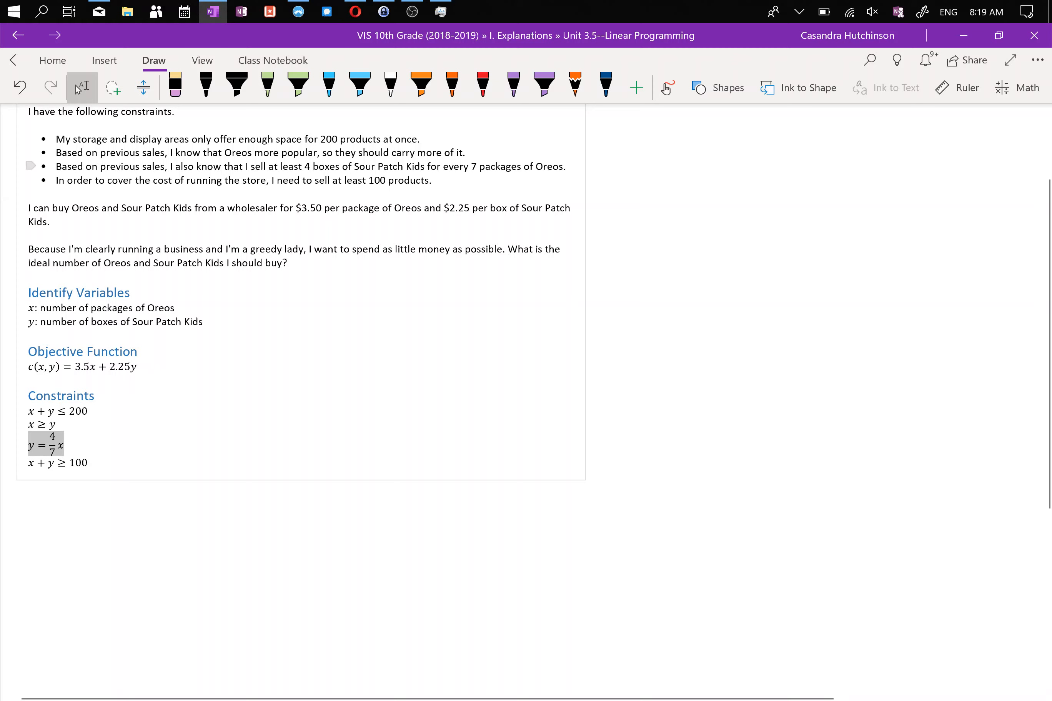
pyautogui.click(355, 13)
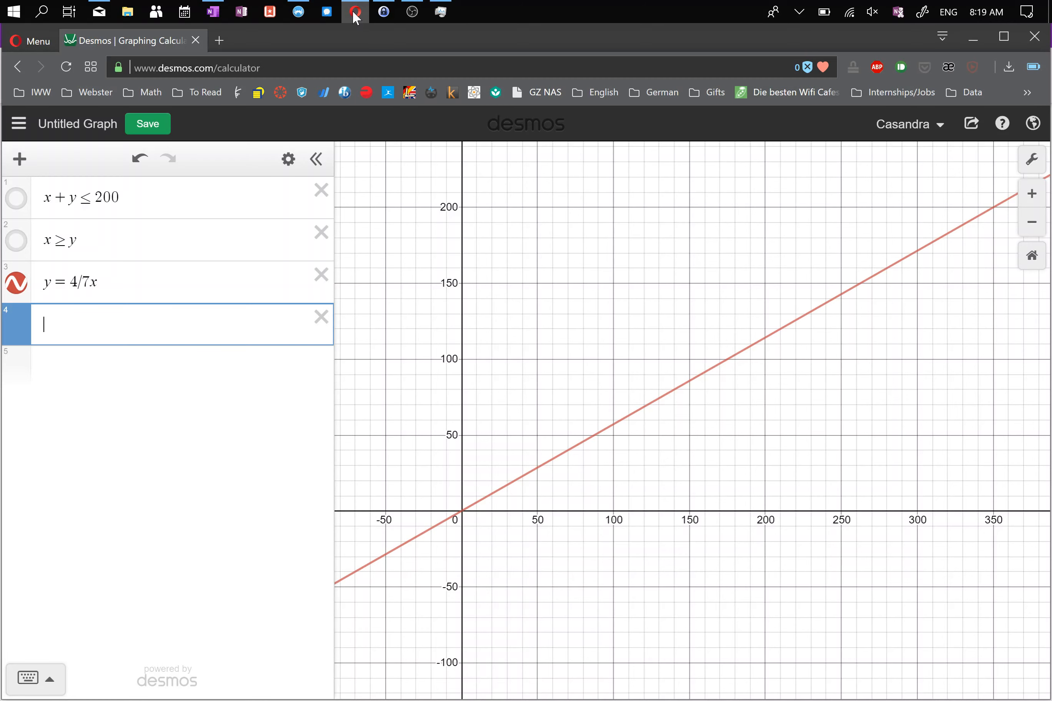
pyautogui.write('(7,5')
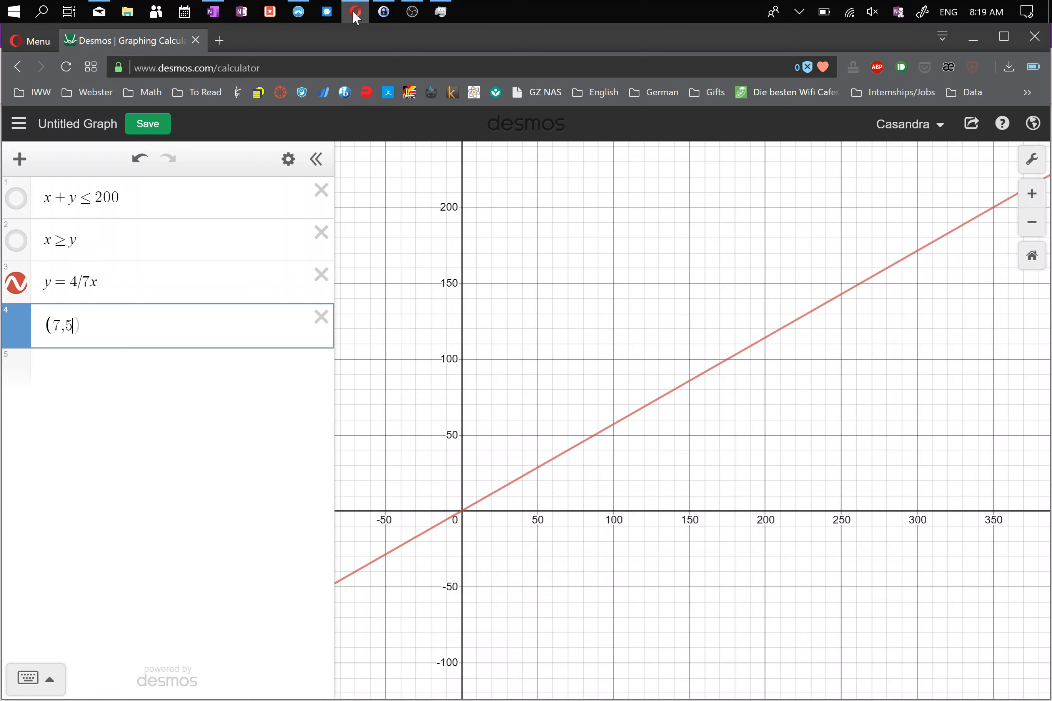
pyautogui.scroll(3, 616, 452)
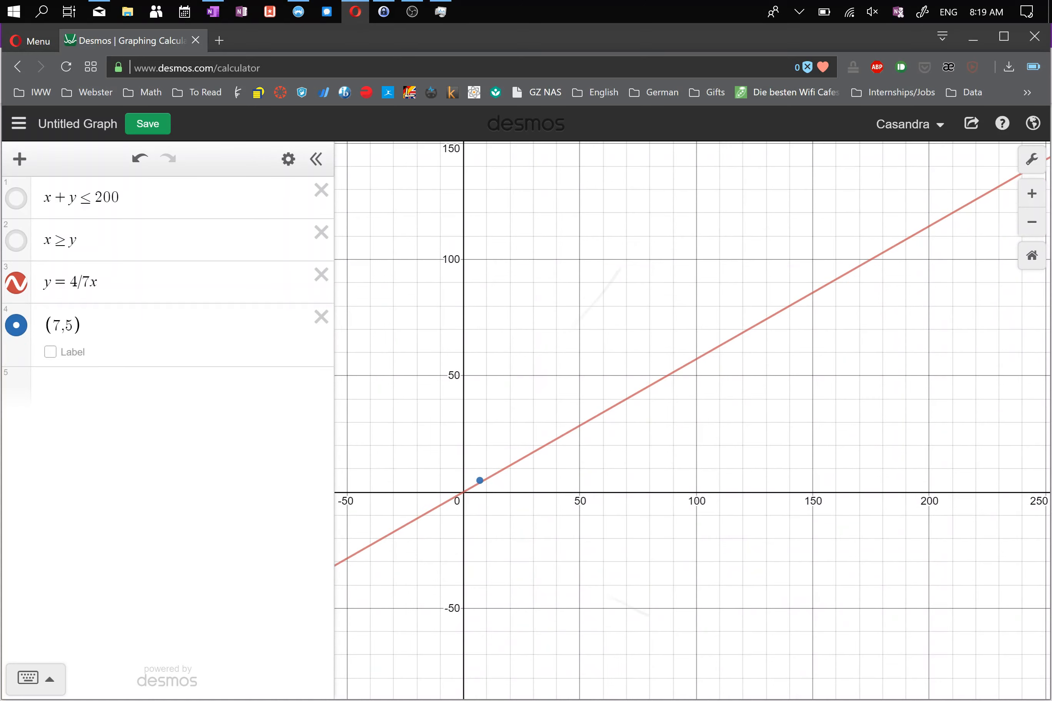
pyautogui.scroll(4, 411, 517)
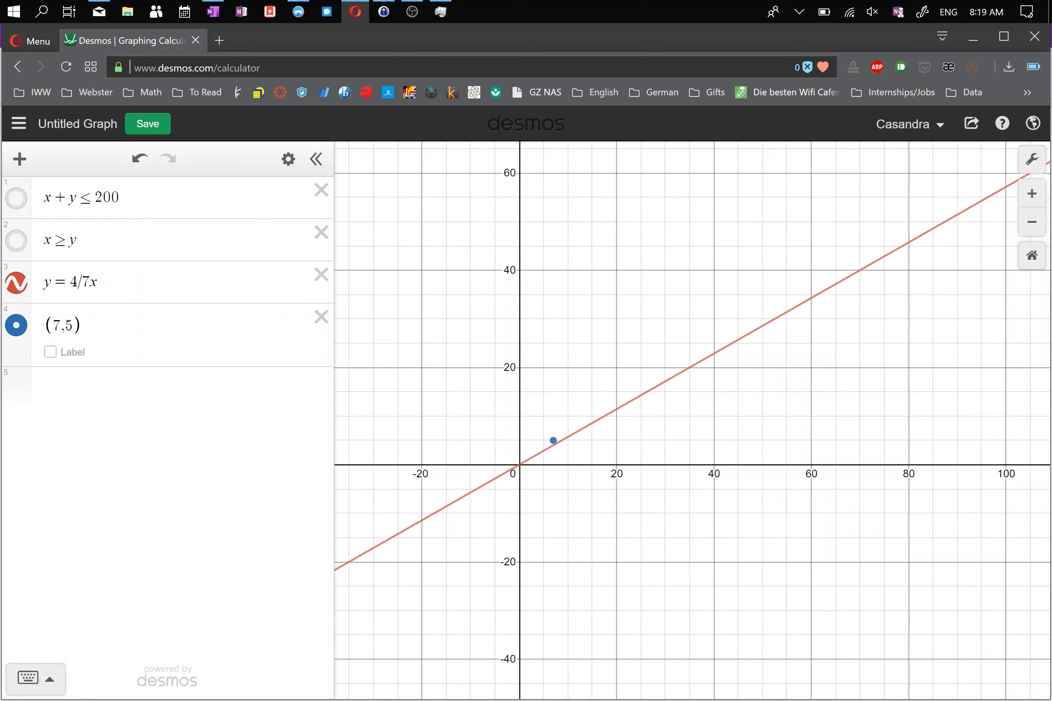
pyautogui.scroll(3, 551, 457)
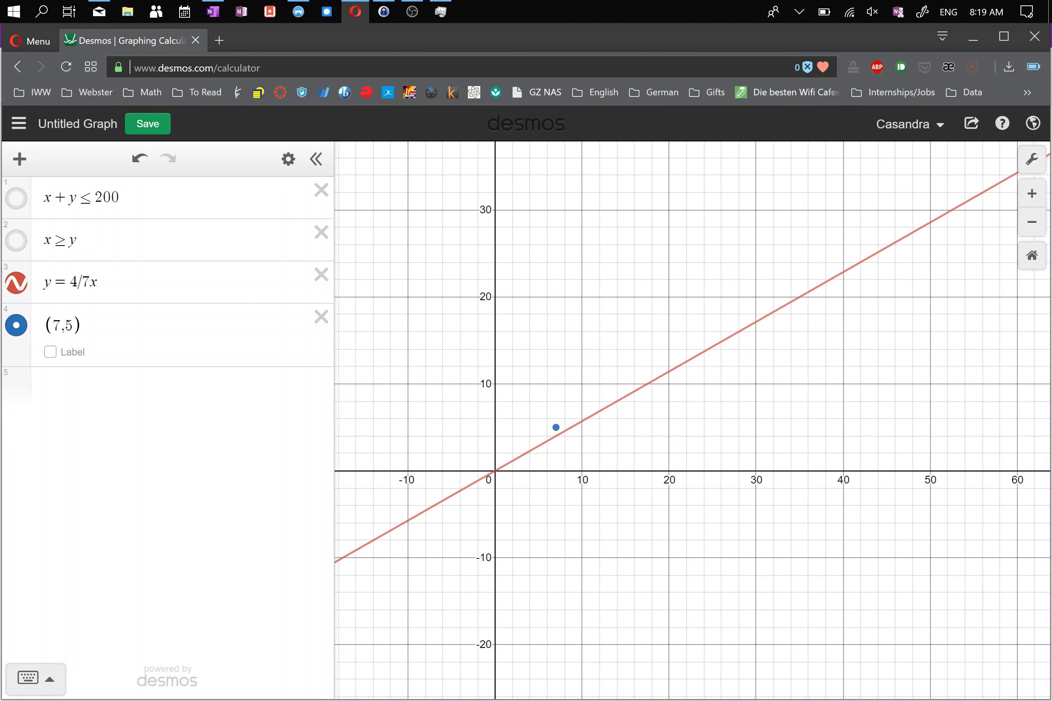
pyautogui.moveTo(628, 268); pyautogui.dragTo(551, 277)
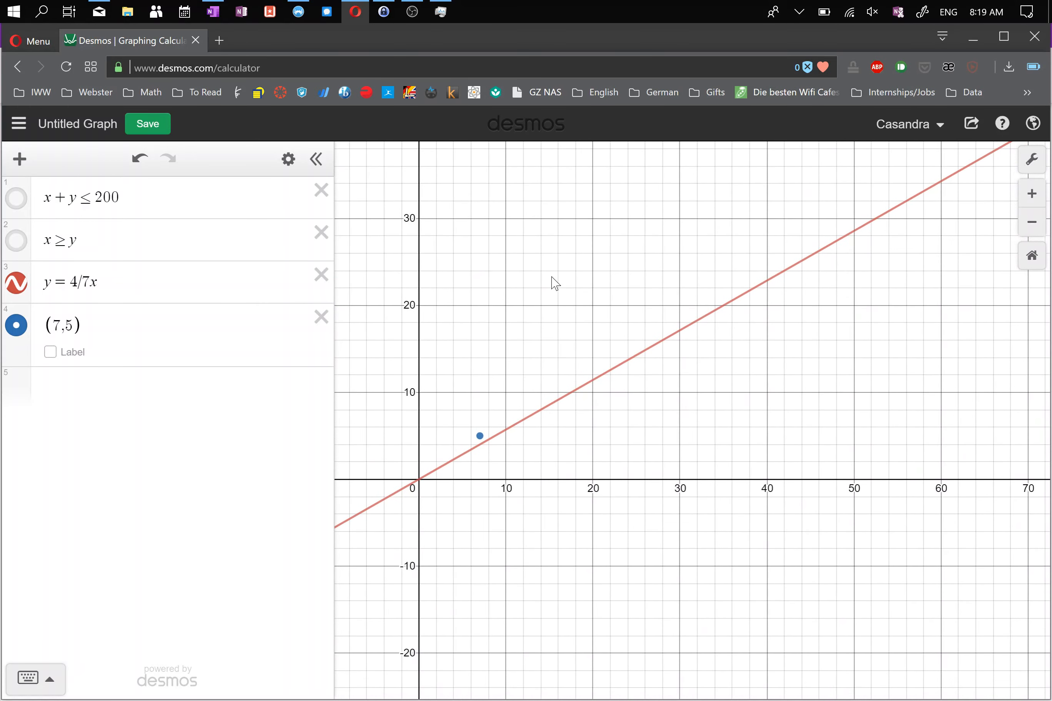
# Step: Recheck the constraint in OneNote and turn the equation y = 4/7x in Desmos into a greater-than-or-equal inequality
pyautogui.click(214, 10)
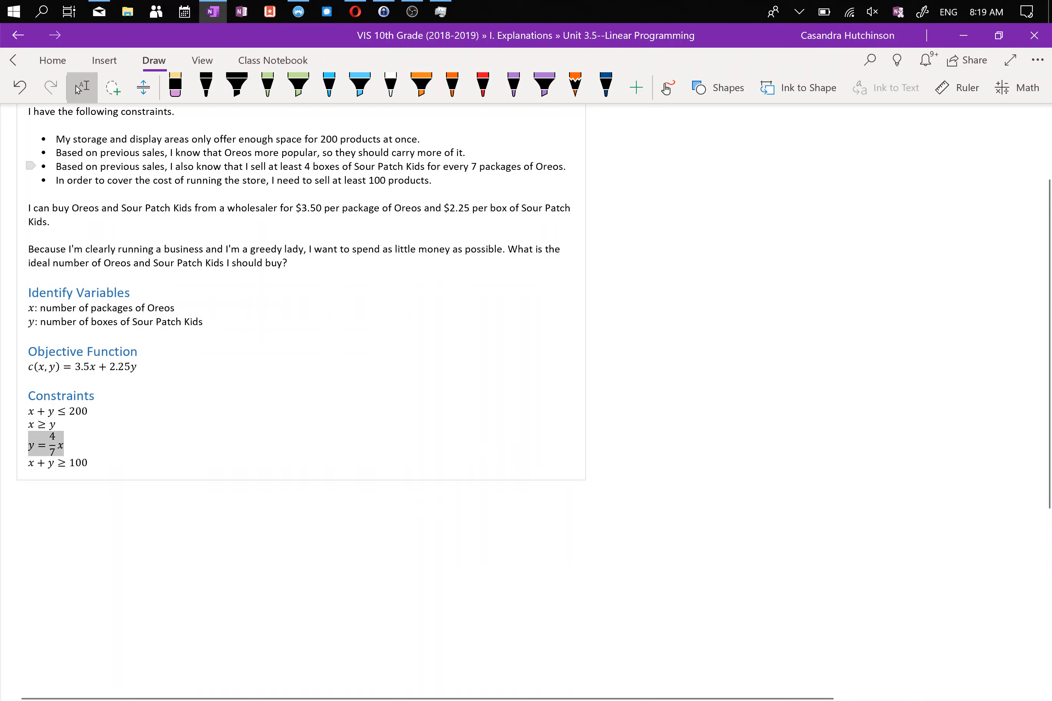
pyautogui.click(962, 36)
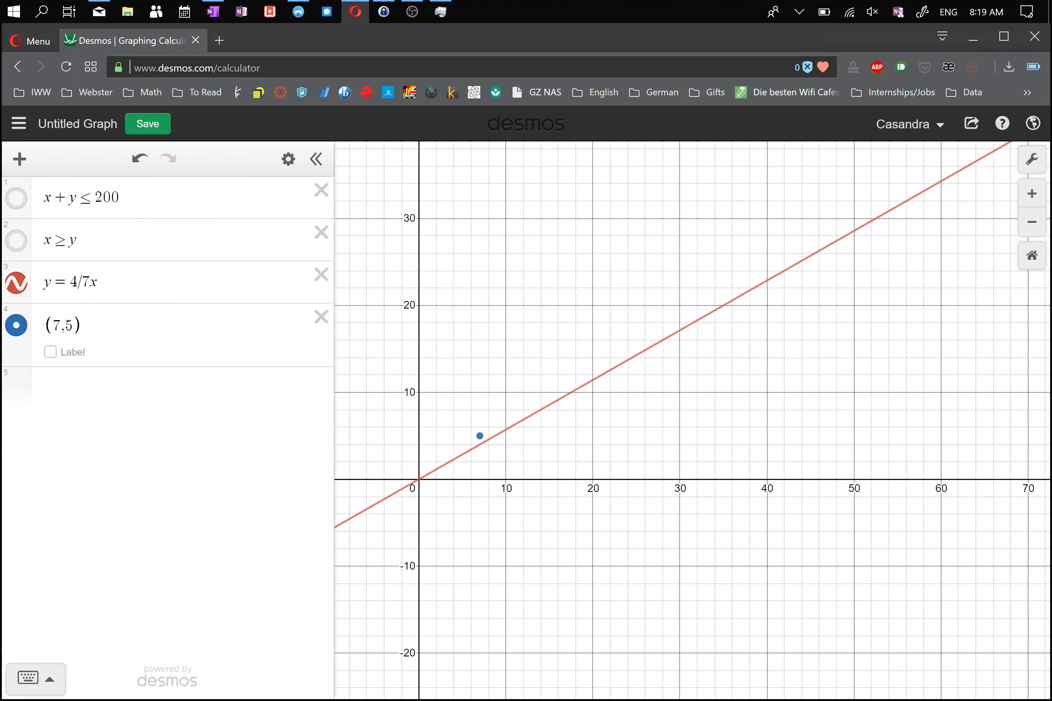
pyautogui.click(69, 282)
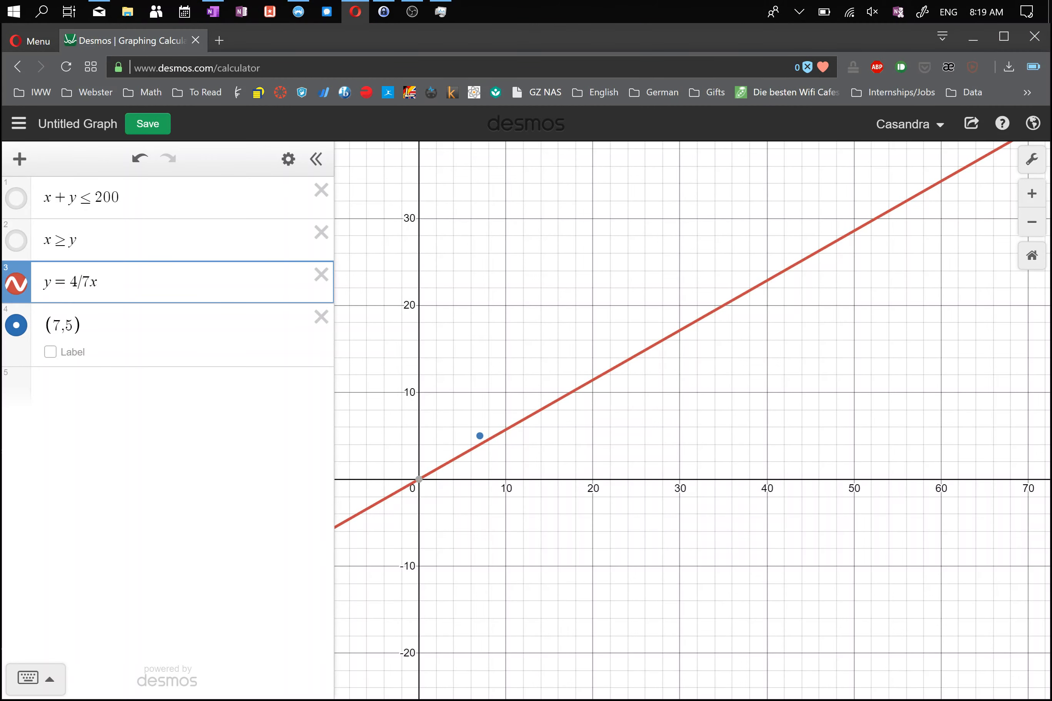
pyautogui.write('>')
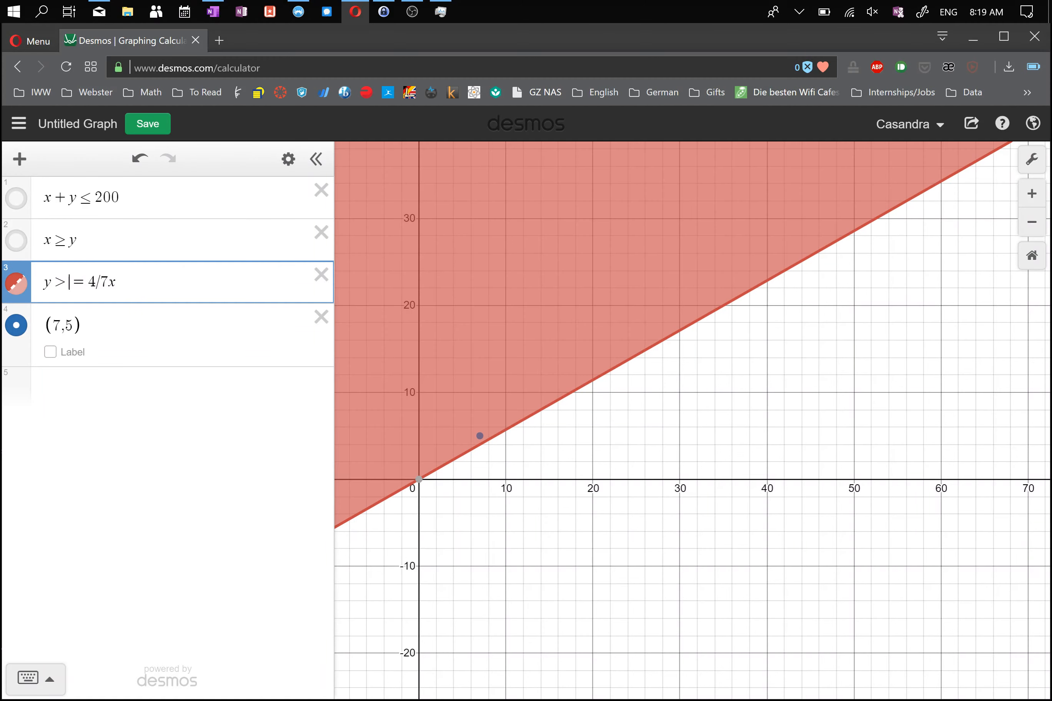
# Step: Show x + y ≤ 200 and x ≥ y on the graph again and delete the point (7,5)
pyautogui.click(16, 241)
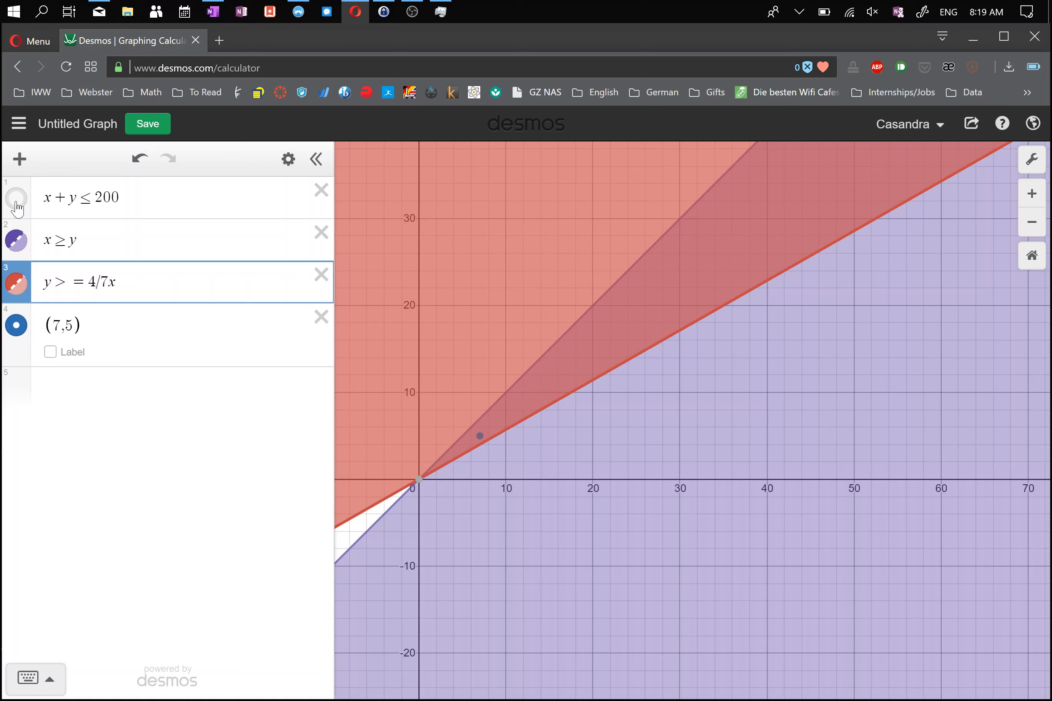
pyautogui.click(18, 246)
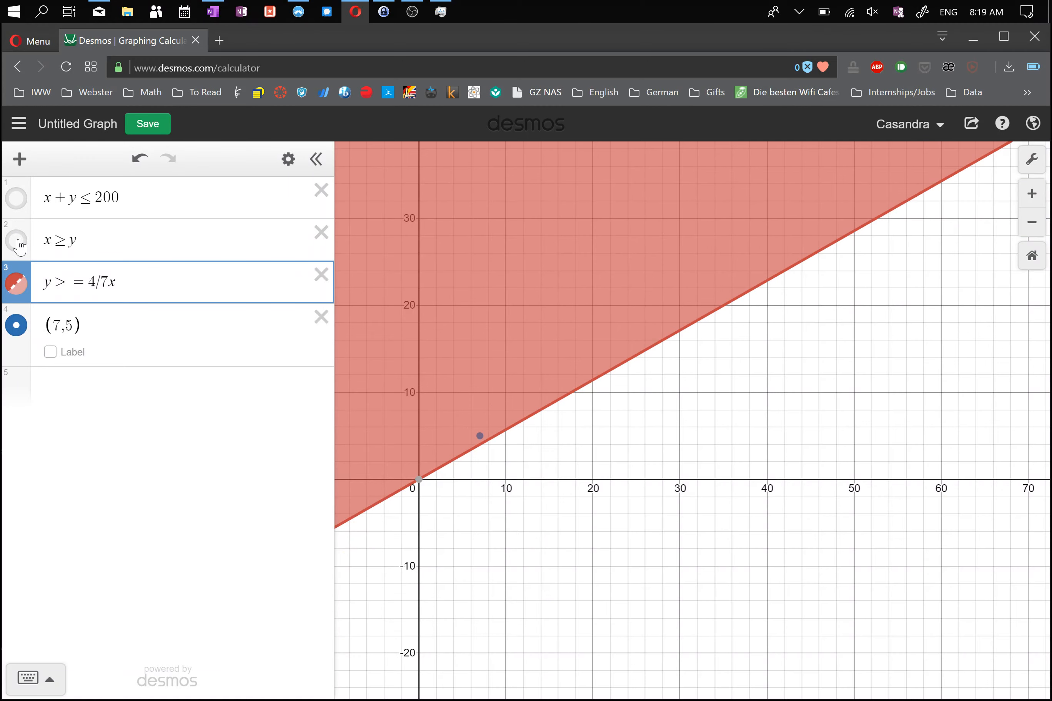
pyautogui.click(17, 241)
pyautogui.click(16, 198)
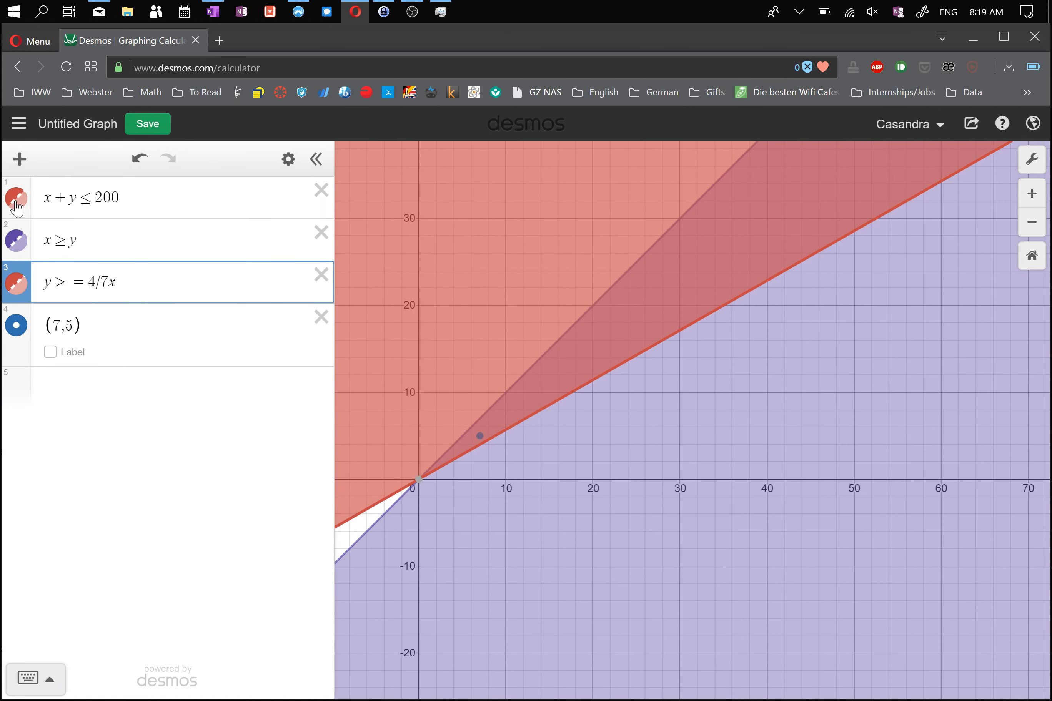
pyautogui.click(321, 316)
pyautogui.scroll(-10, 584, 468)
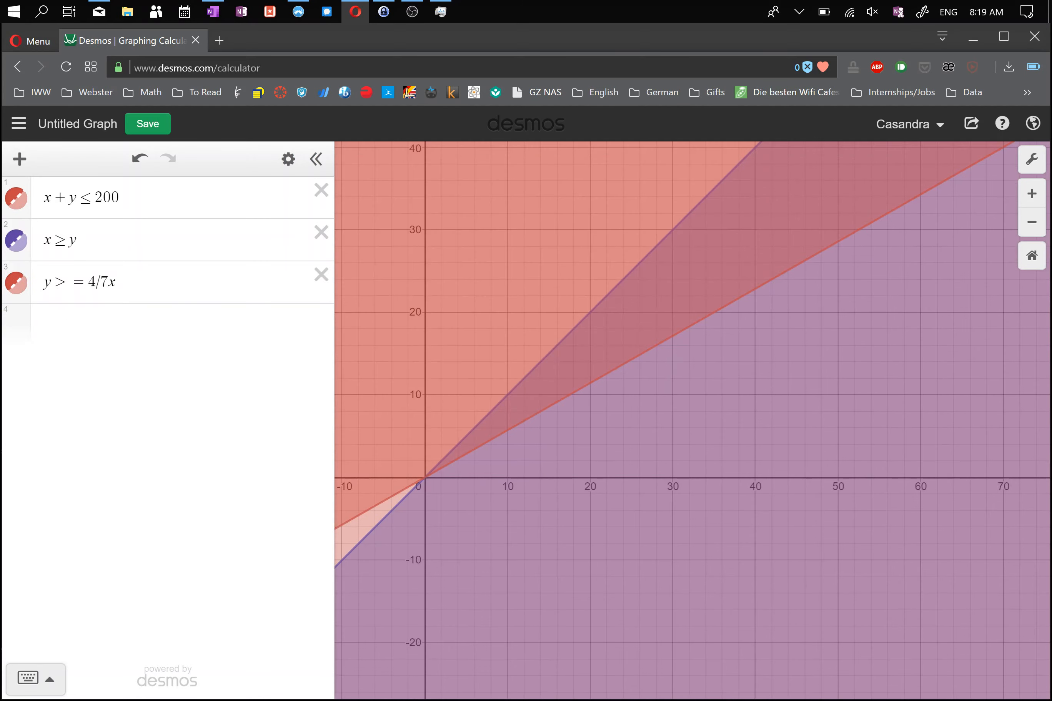
pyautogui.scroll(1, 641, 394)
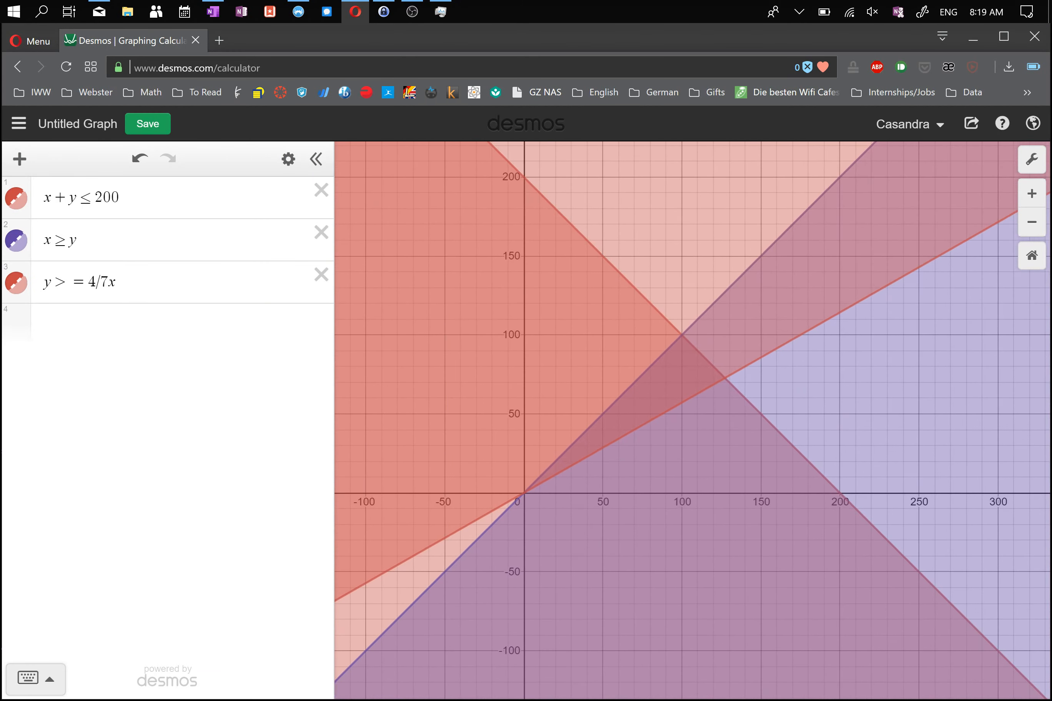
pyautogui.moveTo(592, 547); pyautogui.dragTo(607, 522)
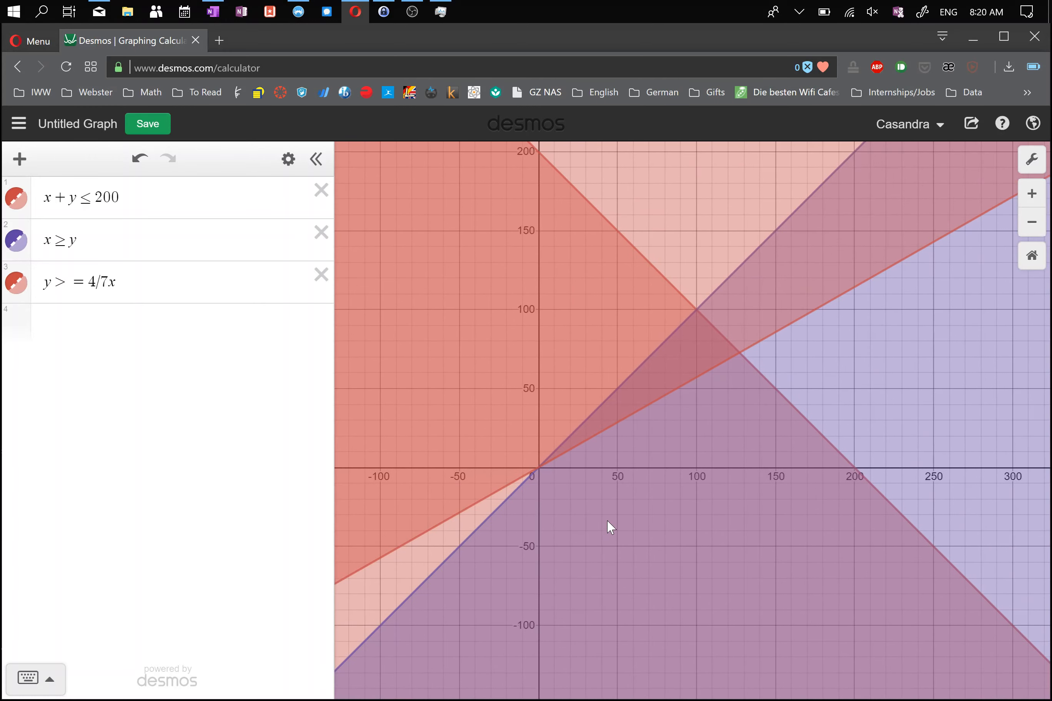
# Step: Copy the constraint x + y ≥ 100 from the OneNote page into the fourth Desmos expression line
pyautogui.click(222, 12)
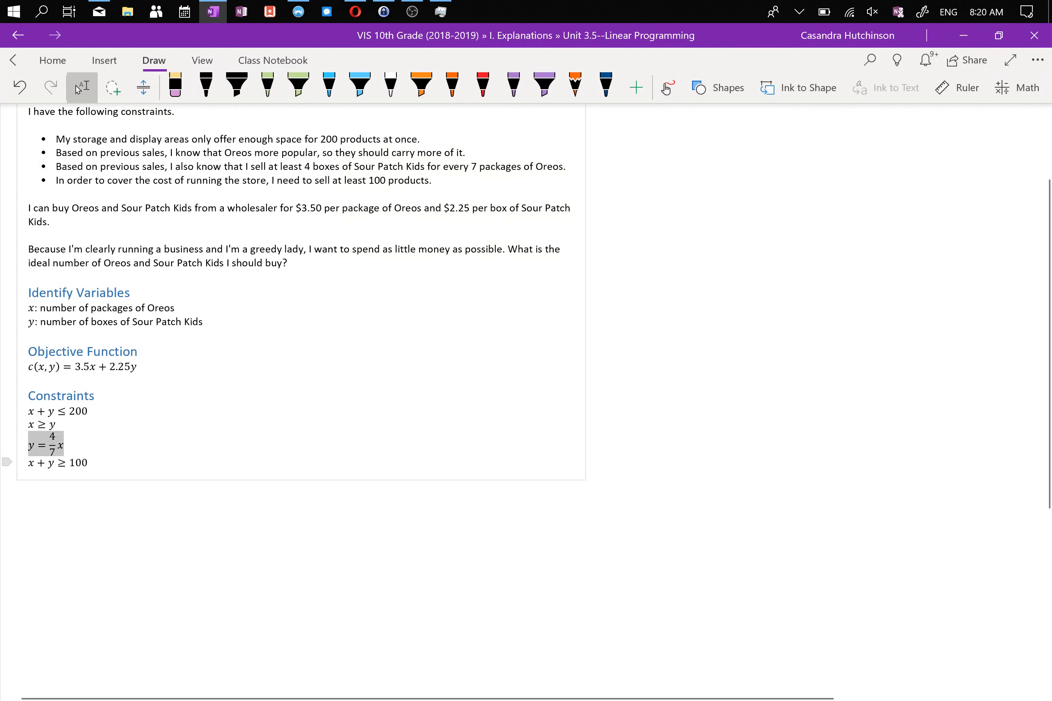
pyautogui.moveTo(28, 463); pyautogui.dragTo(88, 462)
pyautogui.hotkey('ctrl', 'c')
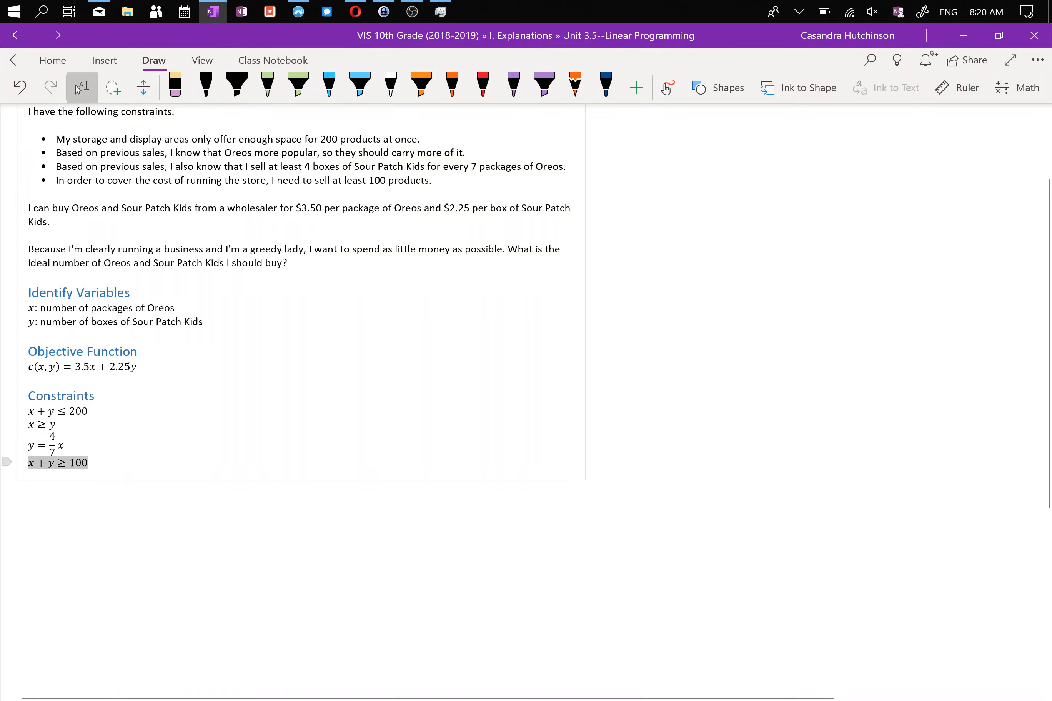
pyautogui.click(355, 12)
pyautogui.click(129, 322)
pyautogui.hotkey('ctrl', 'v')
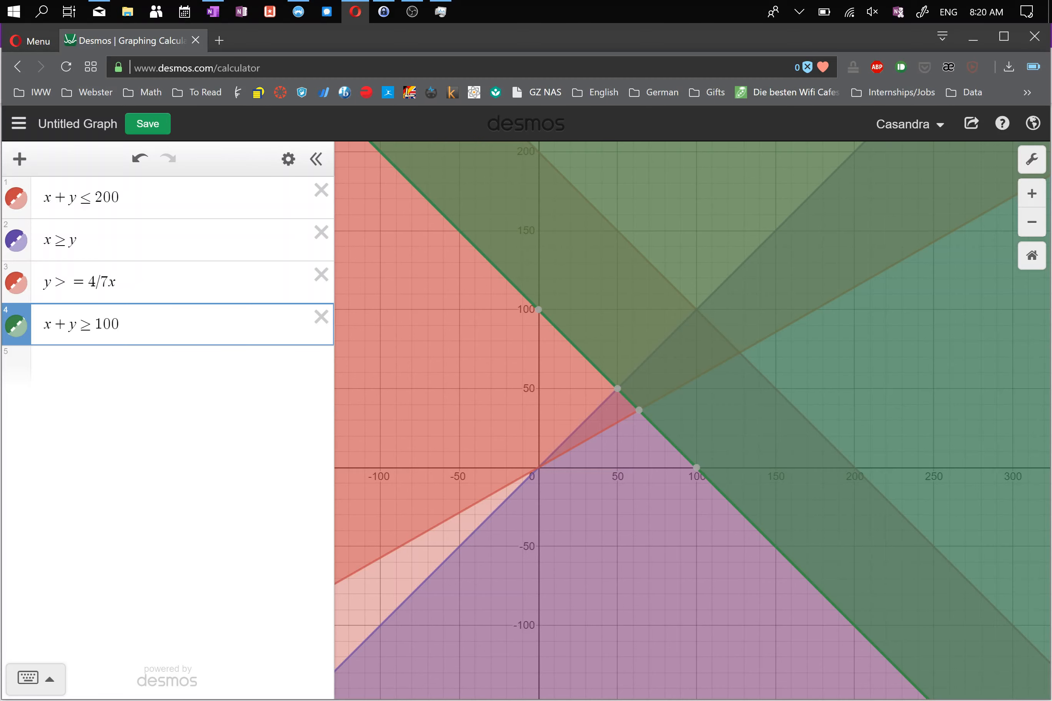
# Step: Enter x + y ≤ 200 with the restriction {x ≥ y} as the fifth expression, copying from the first two expressions
pyautogui.press('Return')
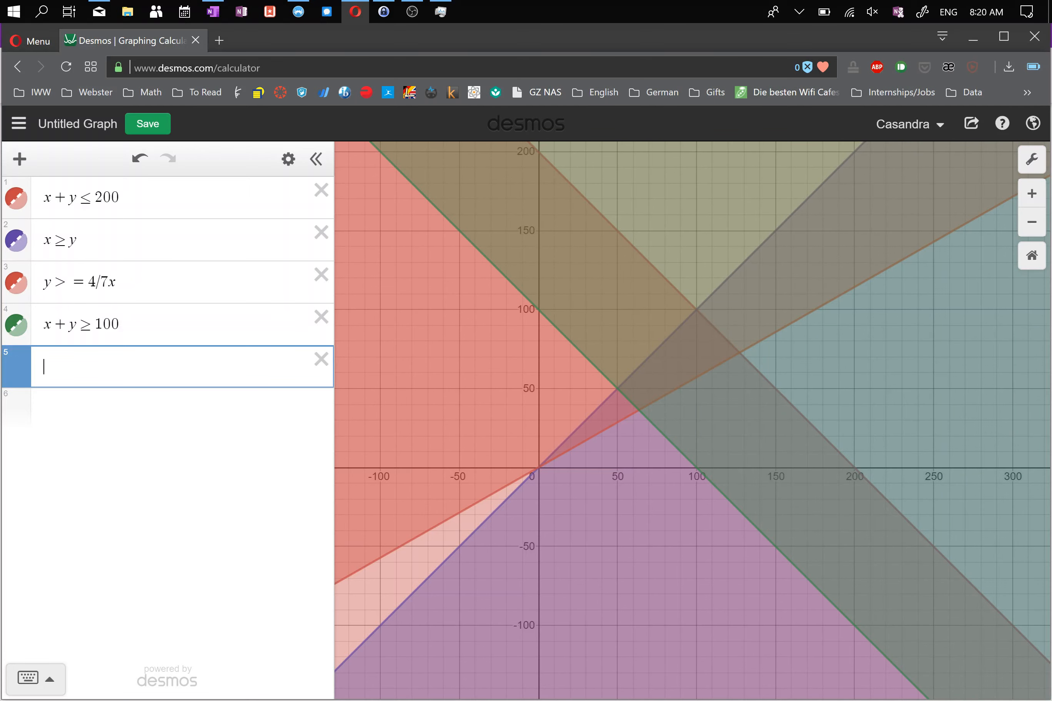
pyautogui.moveTo(42, 198); pyautogui.dragTo(123, 198)
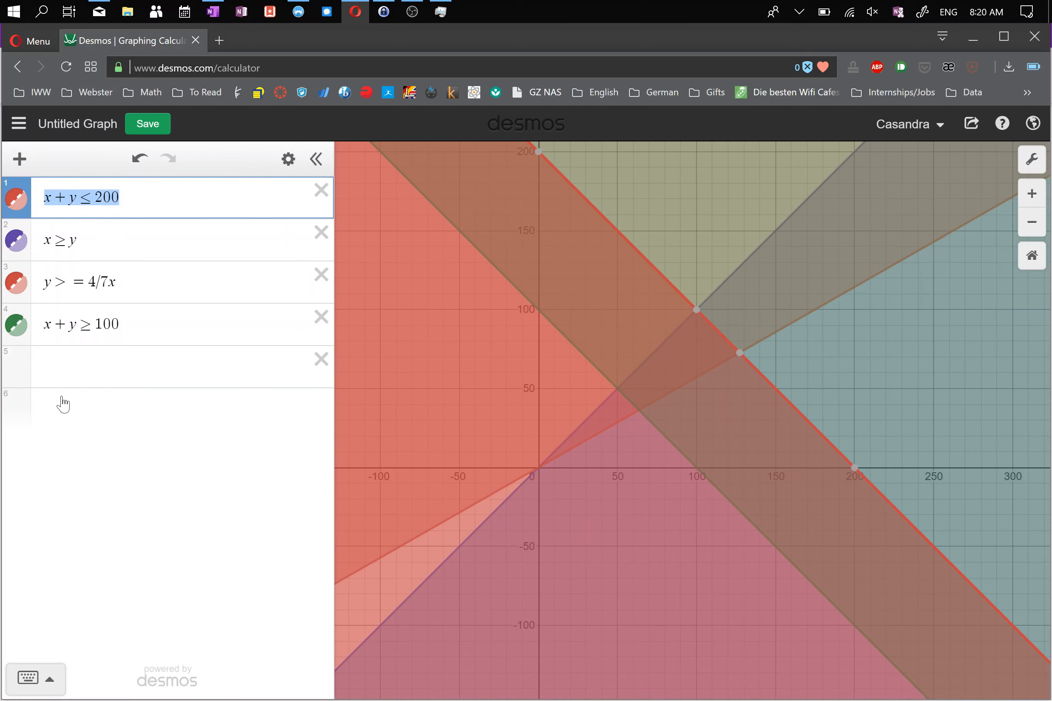
pyautogui.click(58, 415)
pyautogui.write('{')
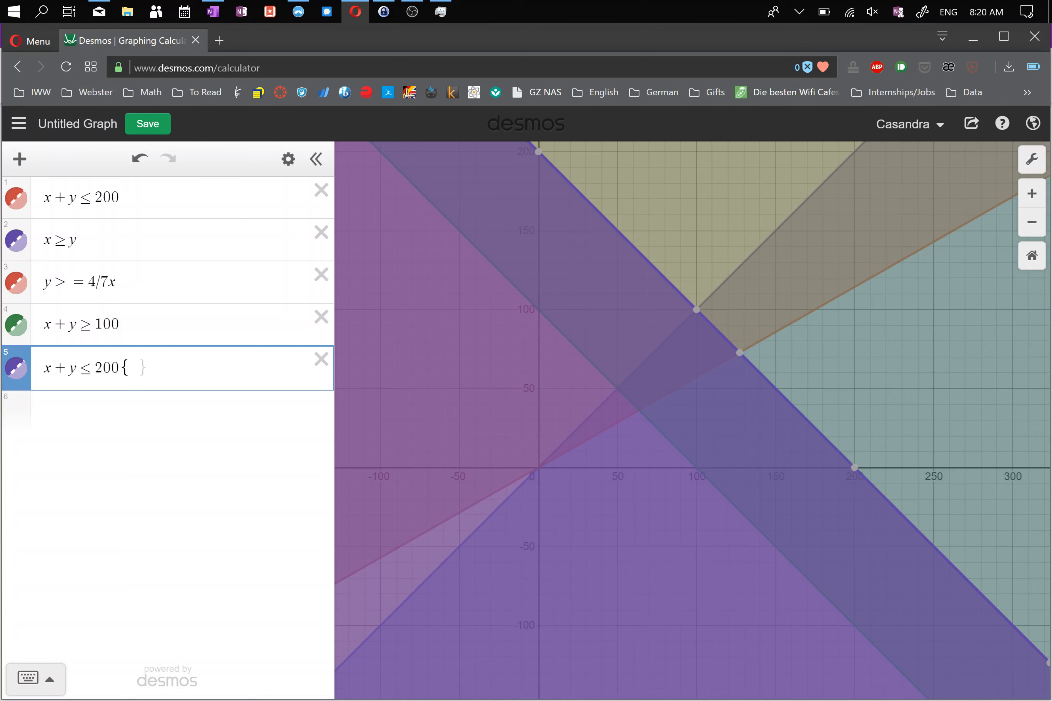
pyautogui.moveTo(43, 240); pyautogui.dragTo(79, 240)
pyautogui.hotkey('ctrl', 'c')
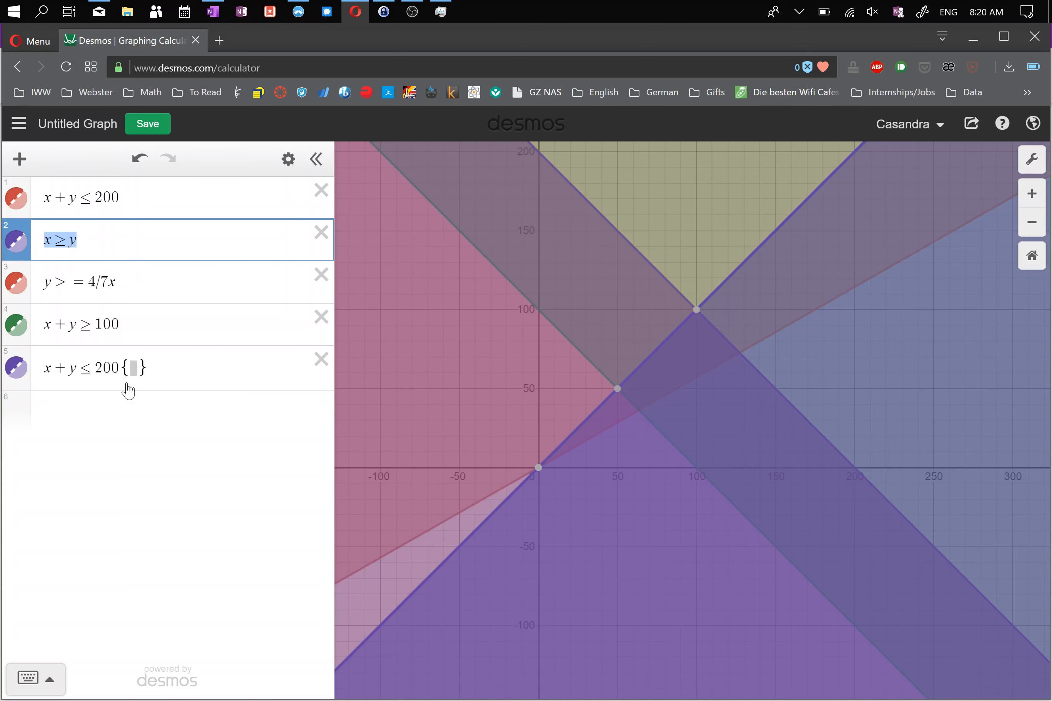
pyautogui.click(130, 368)
pyautogui.hotkey('ctrl', 'v')
pyautogui.press('Right')
# Step: Correct the third inequality to y ≥ 4/7x and add it as a second restriction, {y ≥ 4/7x}, to the fifth expression
pyautogui.write('{')
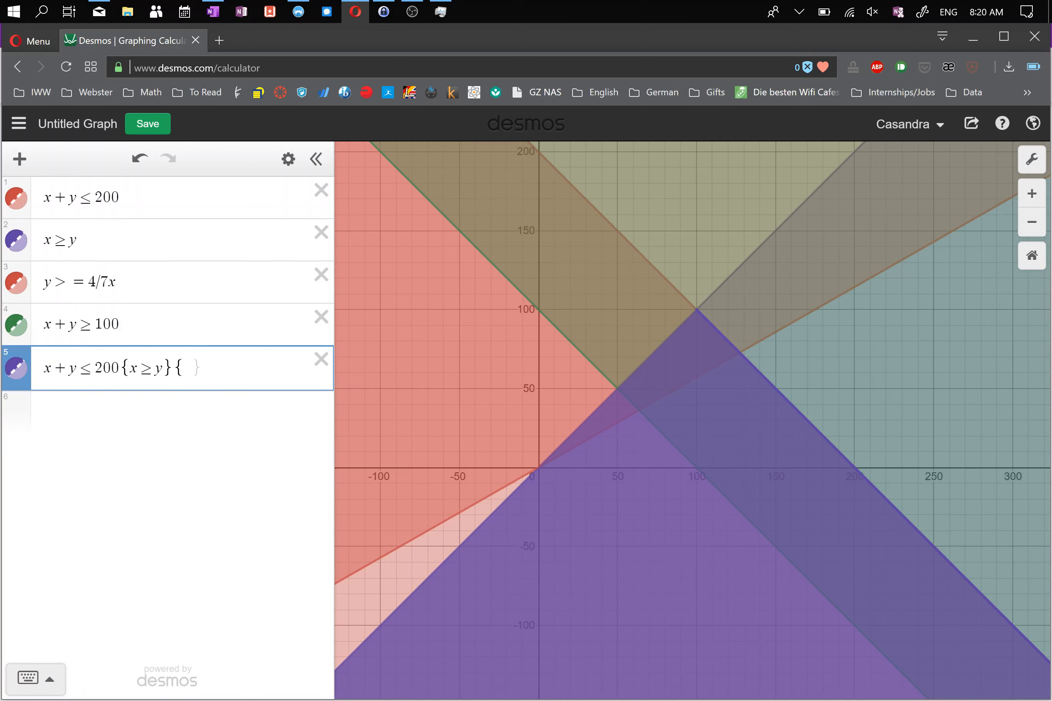
pyautogui.click(87, 282)
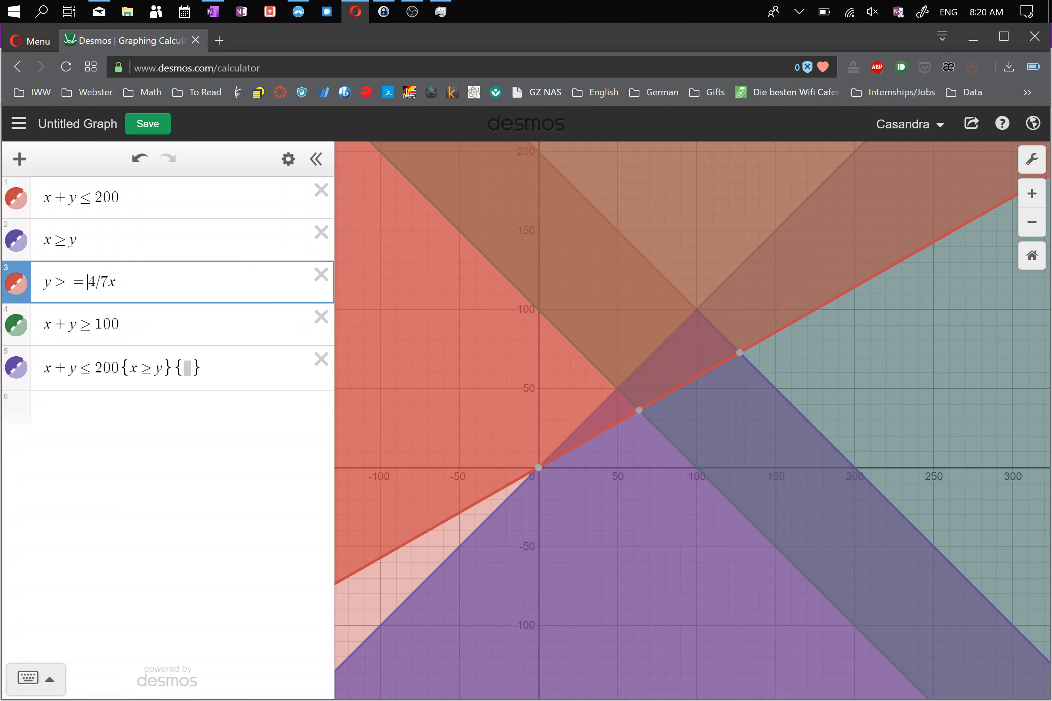
pyautogui.press('BackSpace')
pyautogui.hotkey('ctrl', 'a')
pyautogui.hotkey('ctrl', 'c')
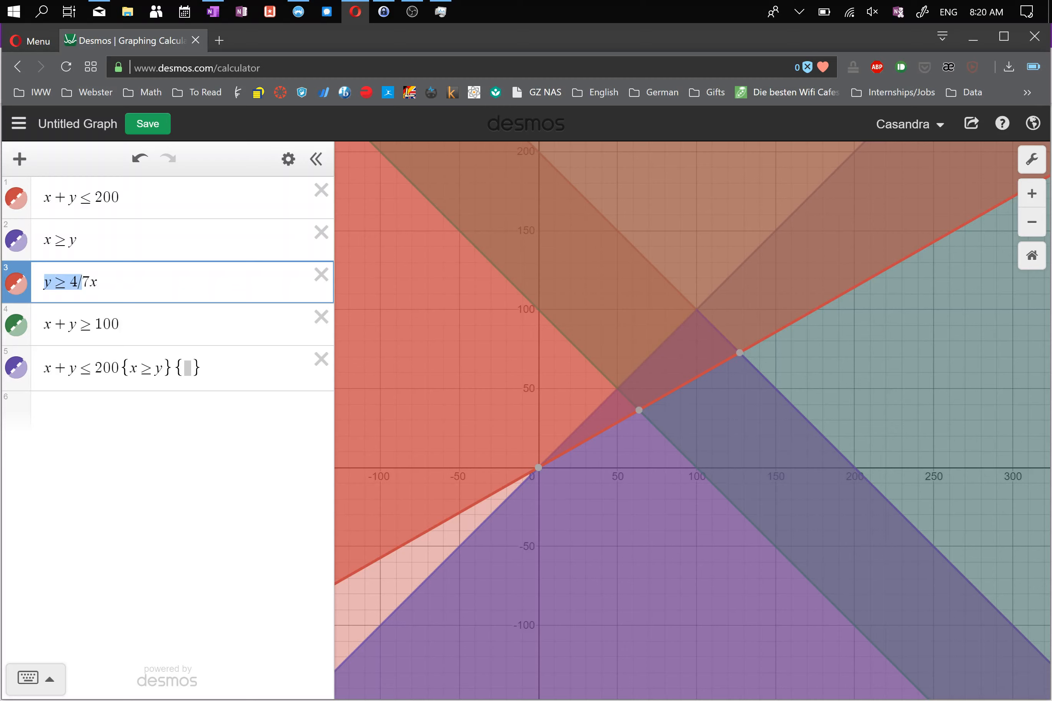
pyautogui.click(187, 369)
pyautogui.hotkey('ctrl', 'v')
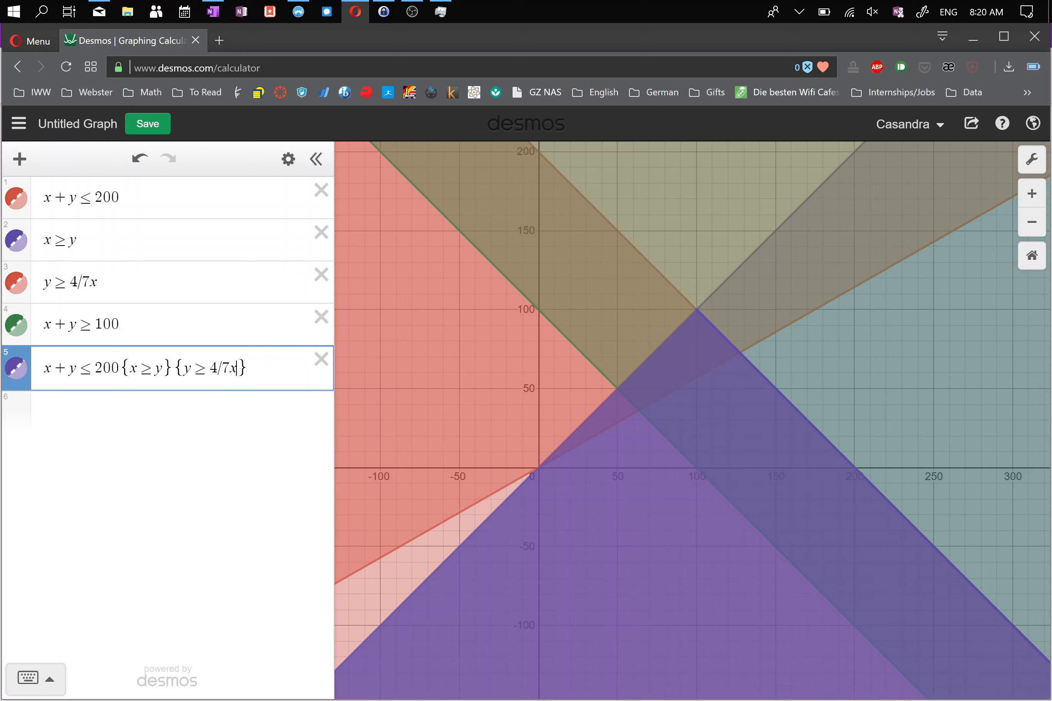
# Step: Add a third restriction, {x + y ≥ 100}, to the fifth expression by copying it from the fourth expression
pyautogui.write('{')
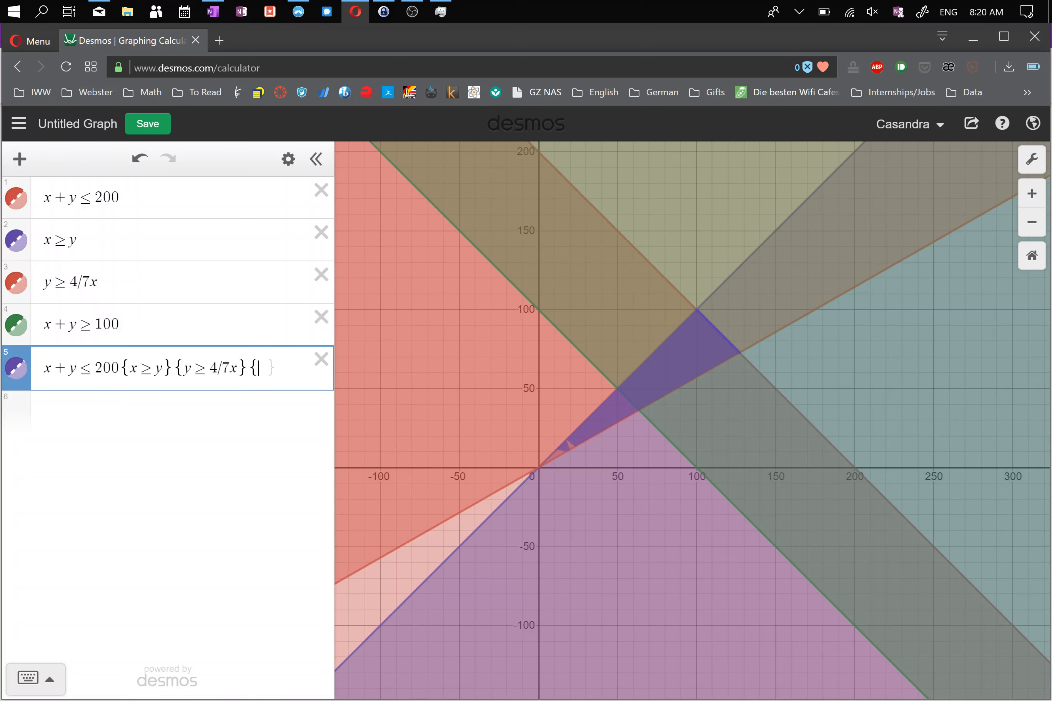
pyautogui.click(149, 319)
pyautogui.hotkey('ctrl', 'a')
pyautogui.hotkey('ctrl', 'c')
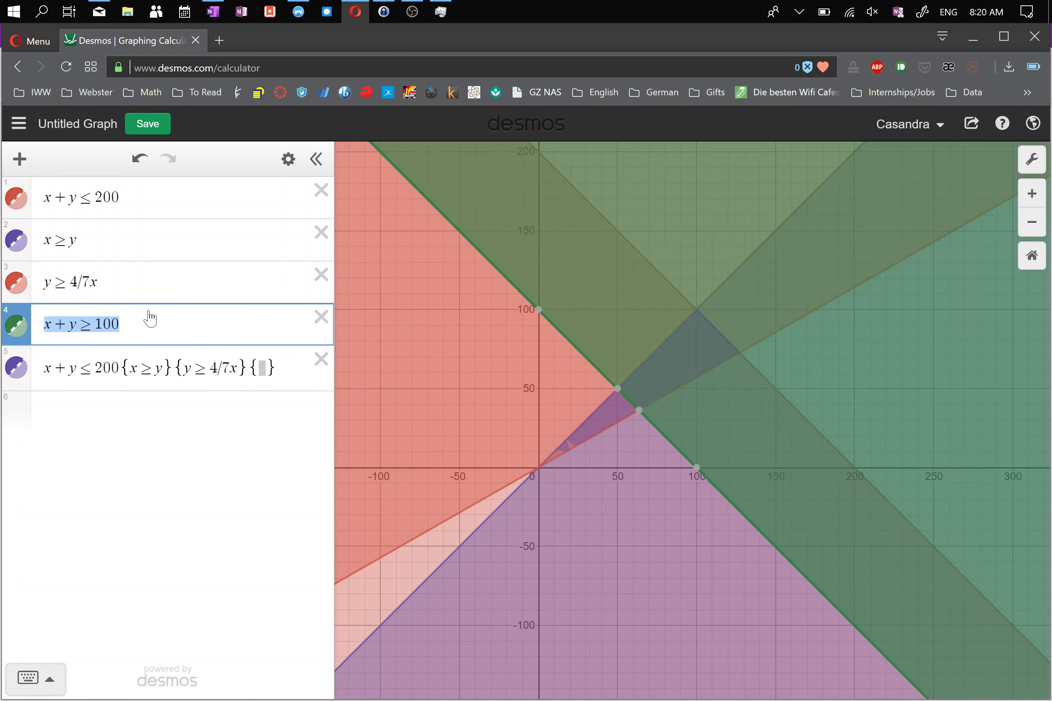
pyautogui.click(262, 369)
pyautogui.hotkey('ctrl', 'v')
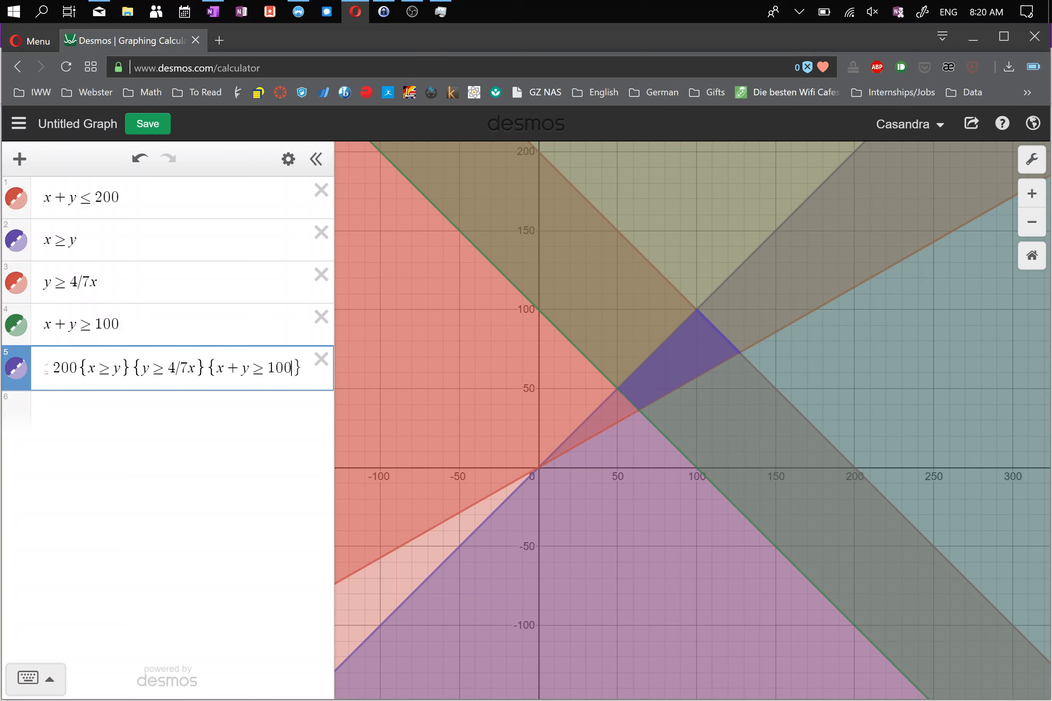
# Step: Hide the first four inequalities so that only the restricted region of the fifth expression is graphed
pyautogui.click(16, 325)
pyautogui.click(20, 284)
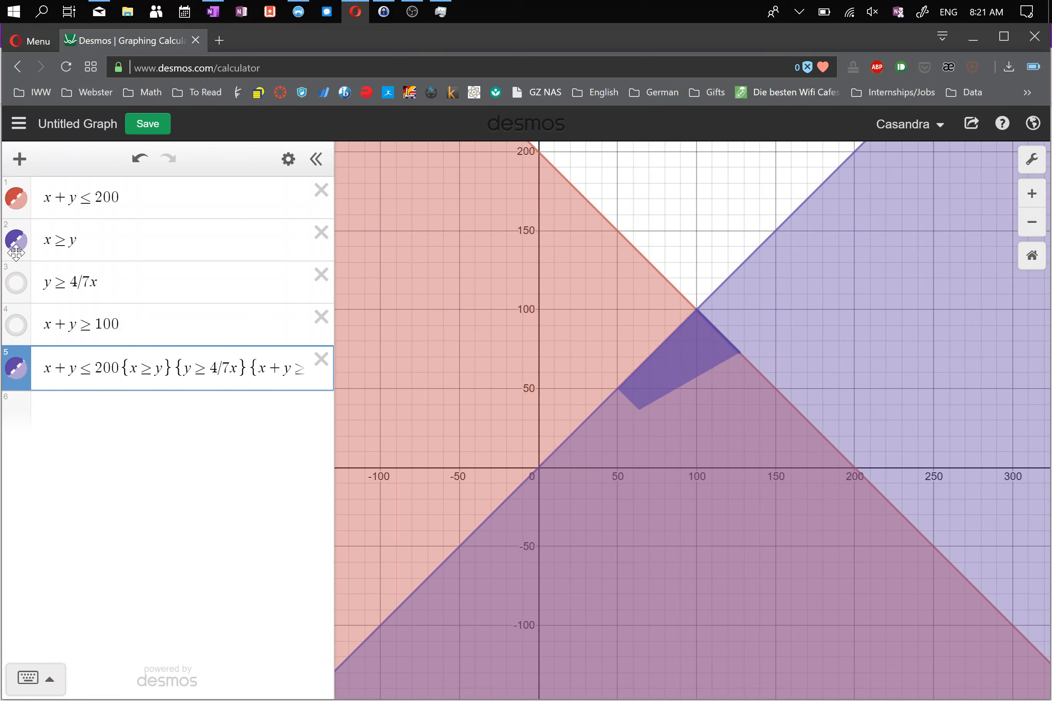
pyautogui.click(17, 248)
pyautogui.click(17, 201)
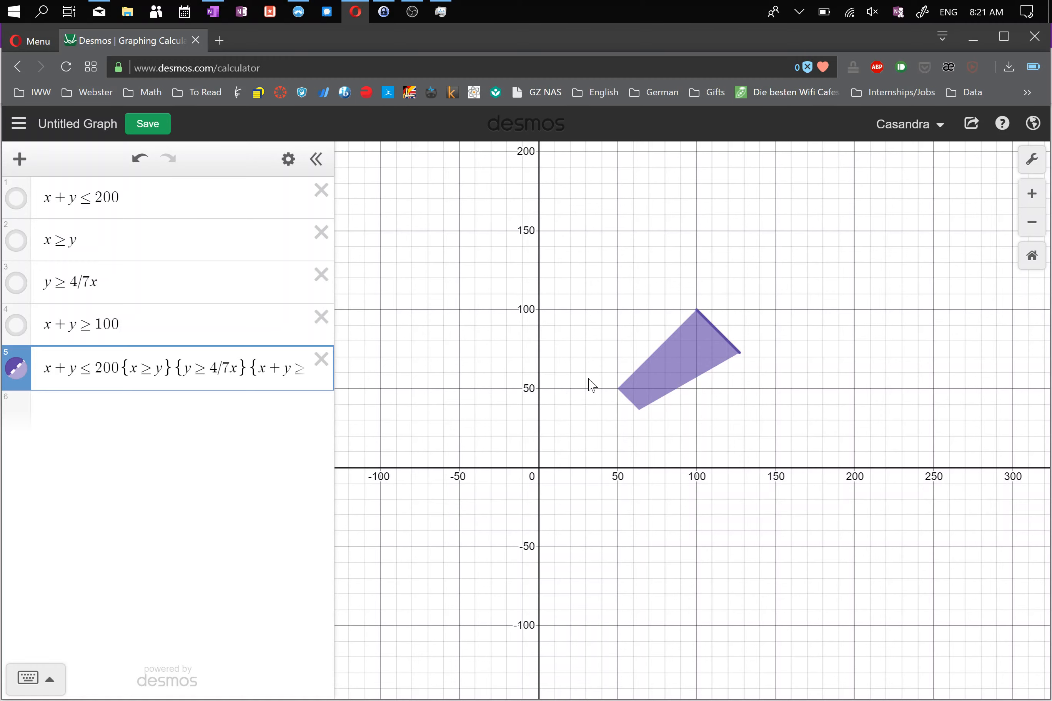
pyautogui.click(622, 394)
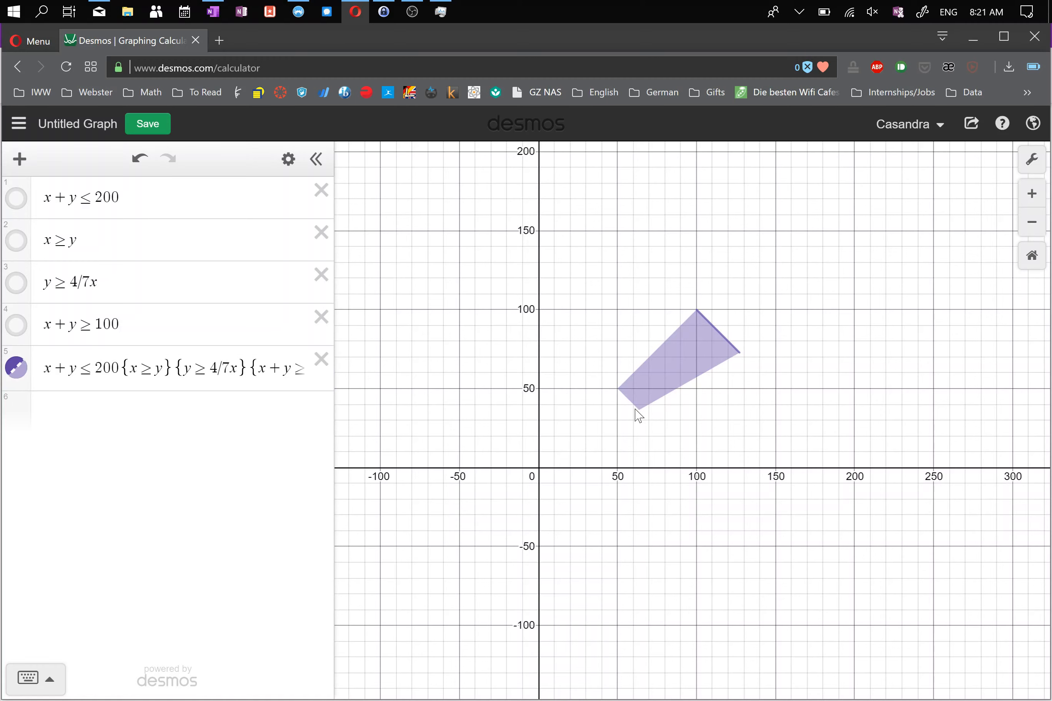
pyautogui.moveTo(703, 318); pyautogui.dragTo(650, 288)
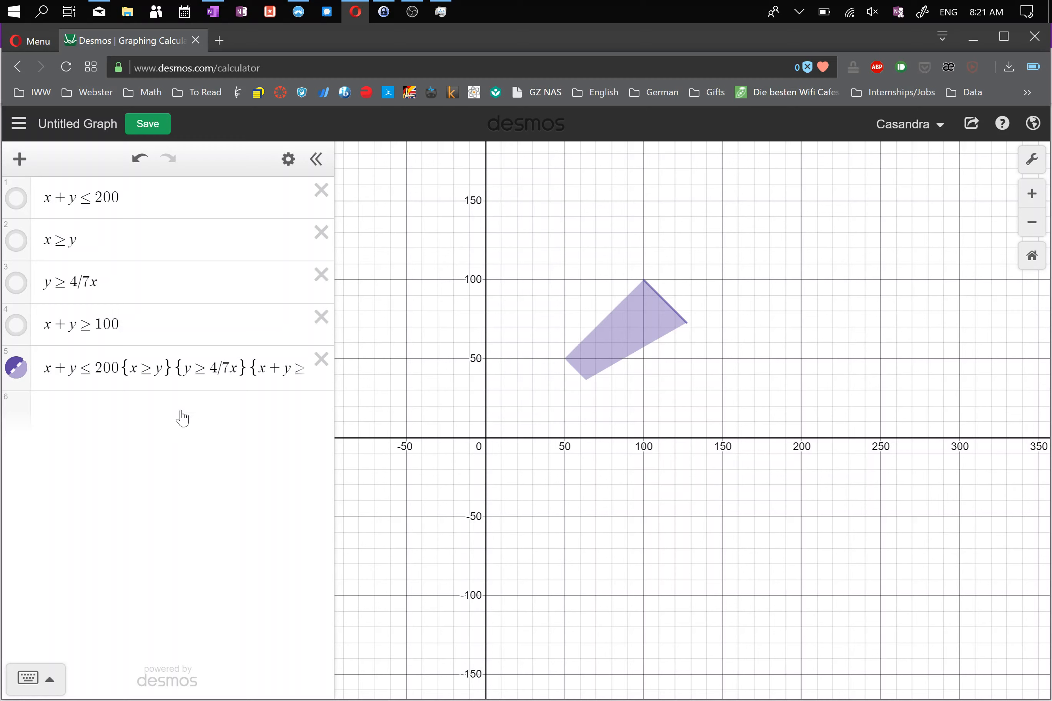
# Step: Enter the sample point (5,7) as the sixth expression
pyautogui.click(148, 417)
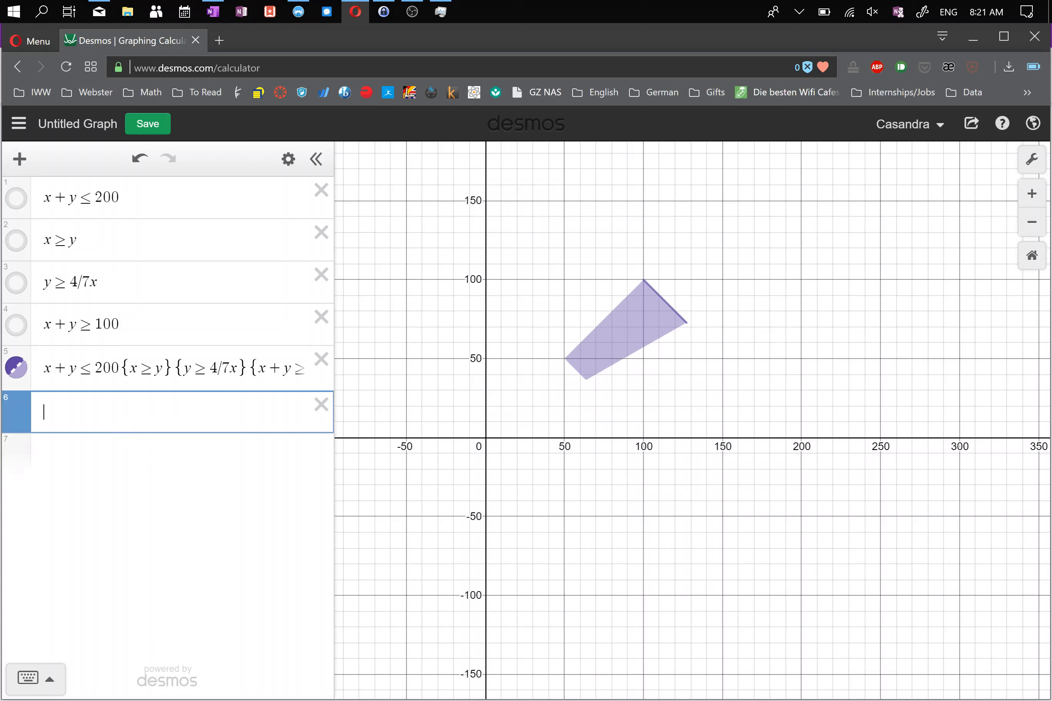
pyautogui.write('(')
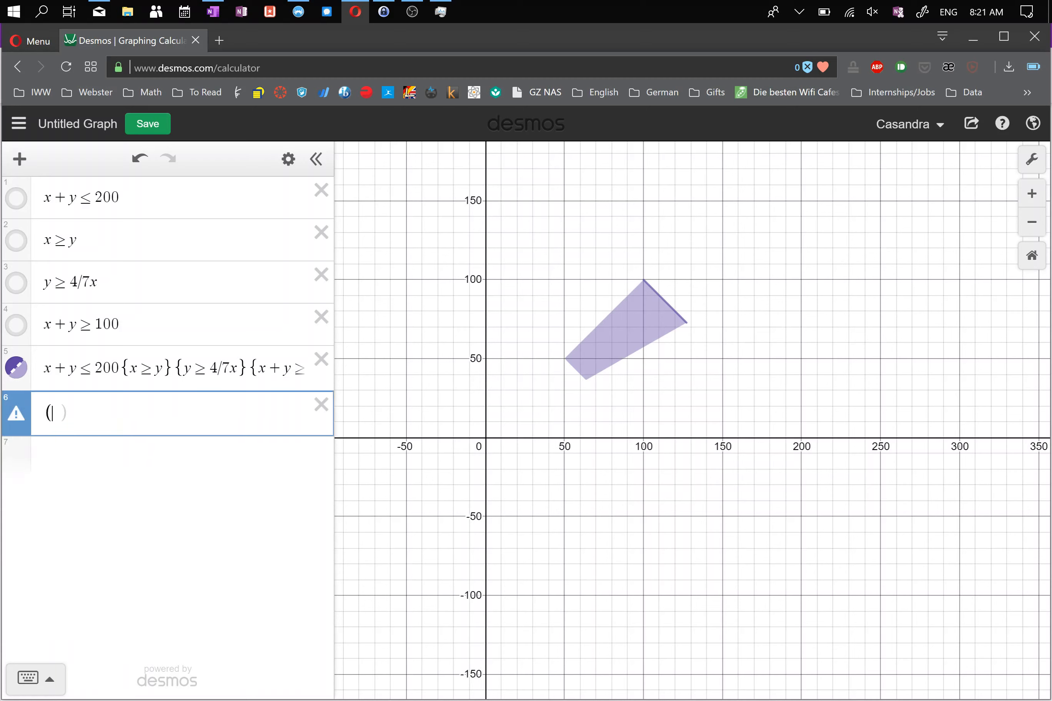
pyautogui.write('5,7')
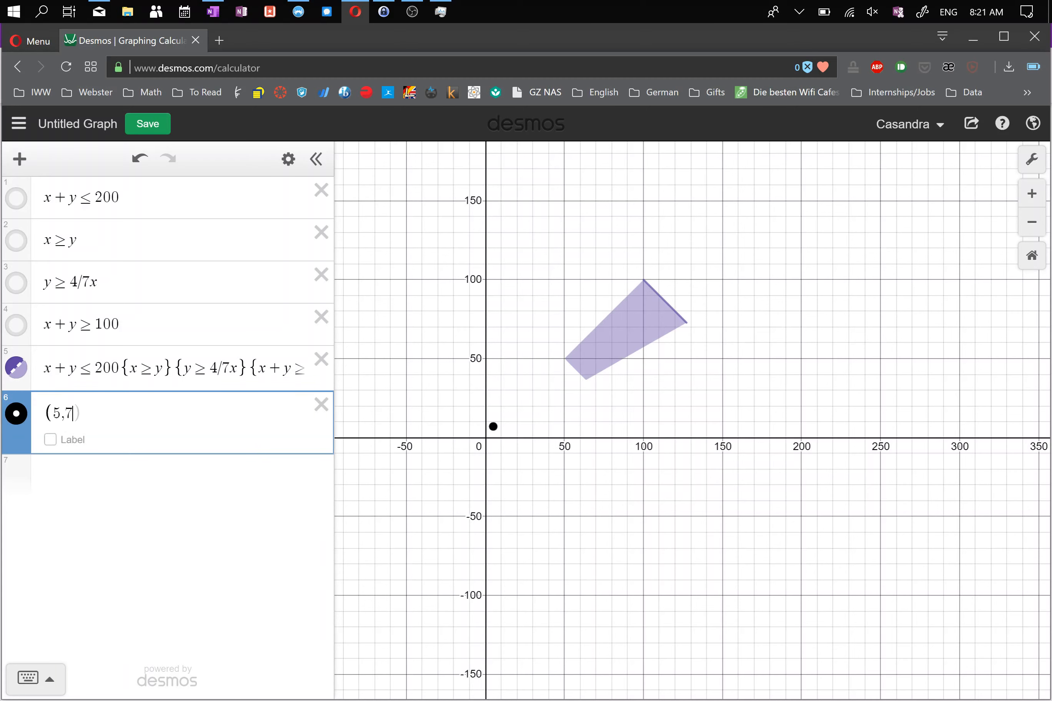
# Step: Show x + y ≤ 200 and x ≥ y again and change the sixth expression to their intersection point (100,100), with its label on
pyautogui.click(16, 199)
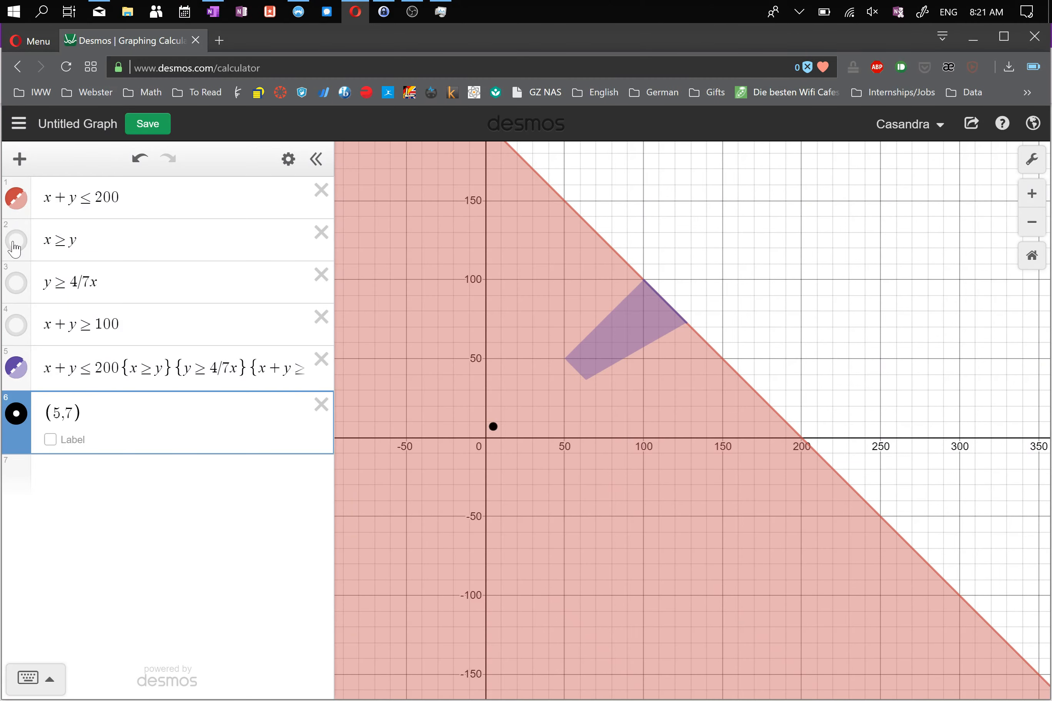
pyautogui.click(16, 241)
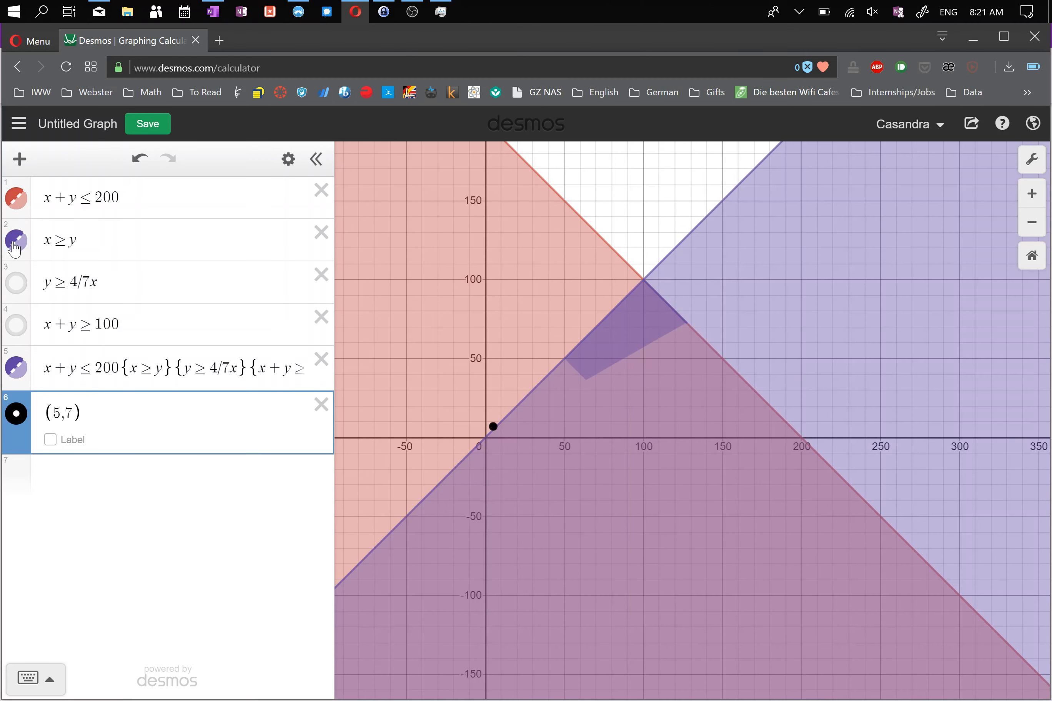
pyautogui.click(642, 279)
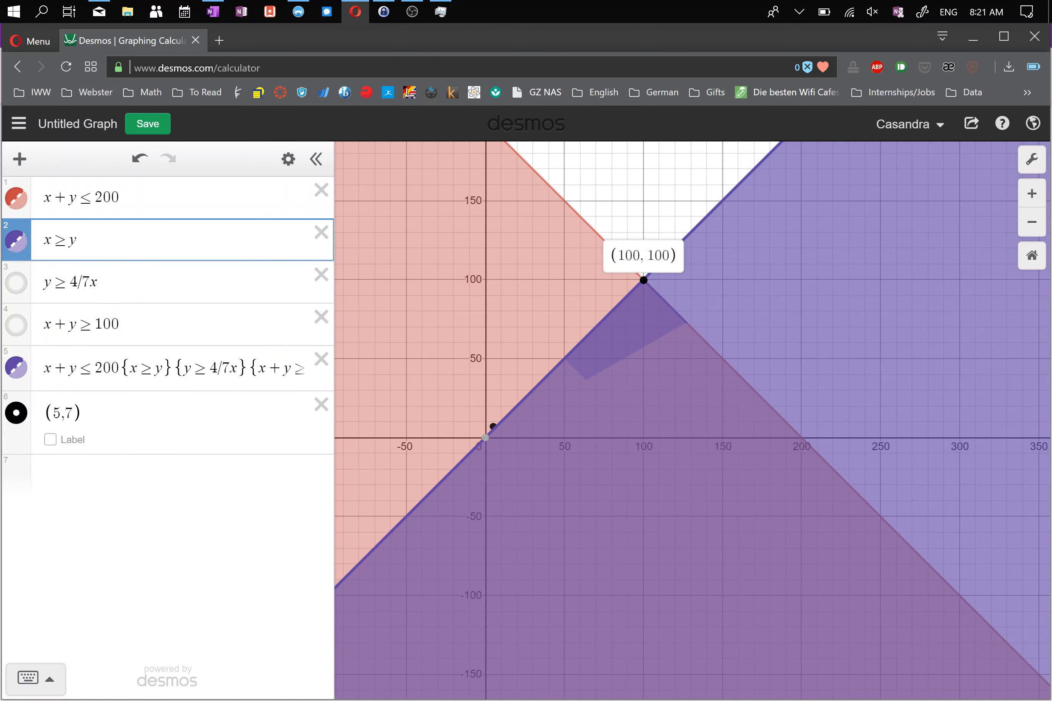
pyautogui.moveTo(73, 412); pyautogui.dragTo(53, 413)
pyautogui.write('100,100')
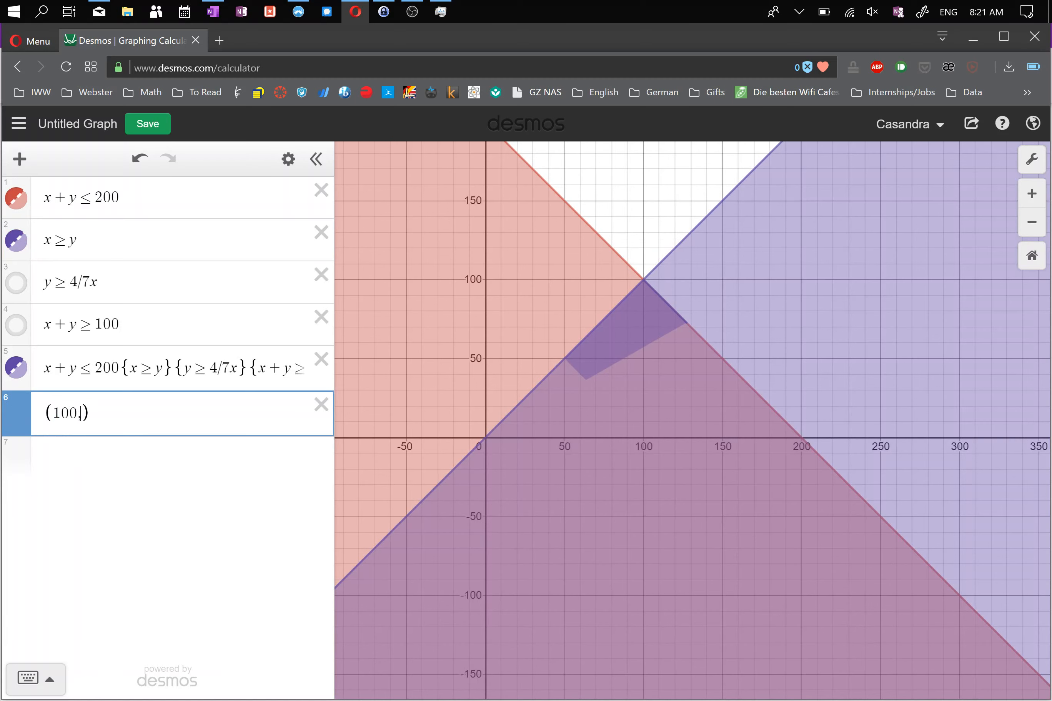
pyautogui.click(50, 440)
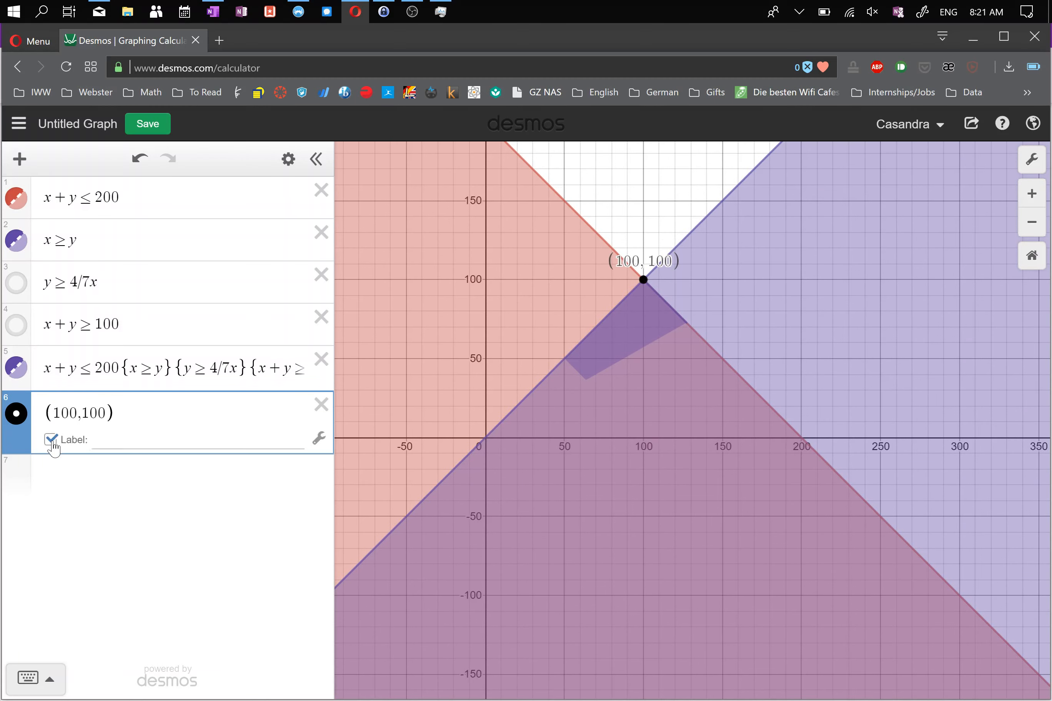
pyautogui.click(20, 199)
pyautogui.click(19, 200)
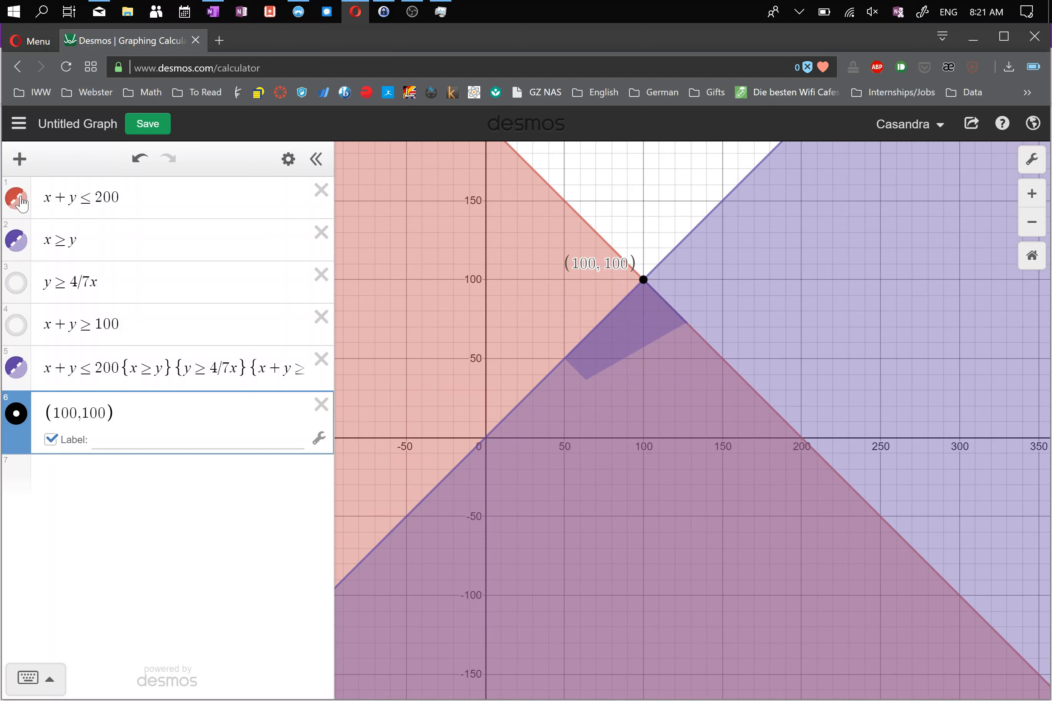
# Step: Show y ≥ 4/7x and plot its boundary's intersection with that of x + y ≤ 200 as the labelled point (127.273,72.727)
pyautogui.click(16, 286)
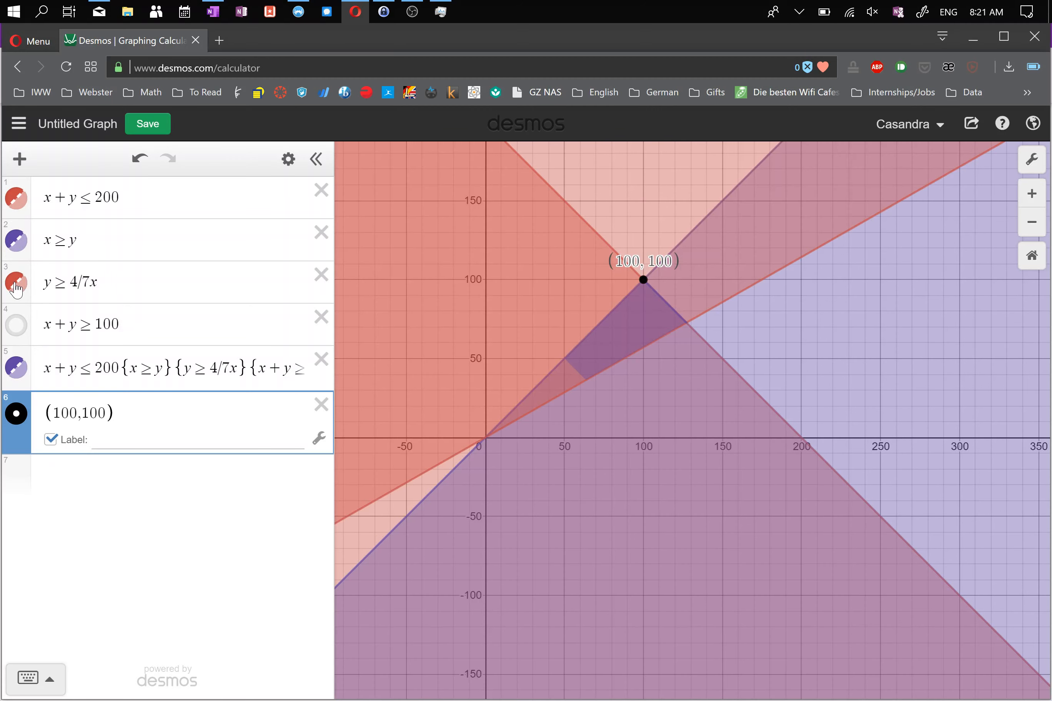
pyautogui.click(688, 324)
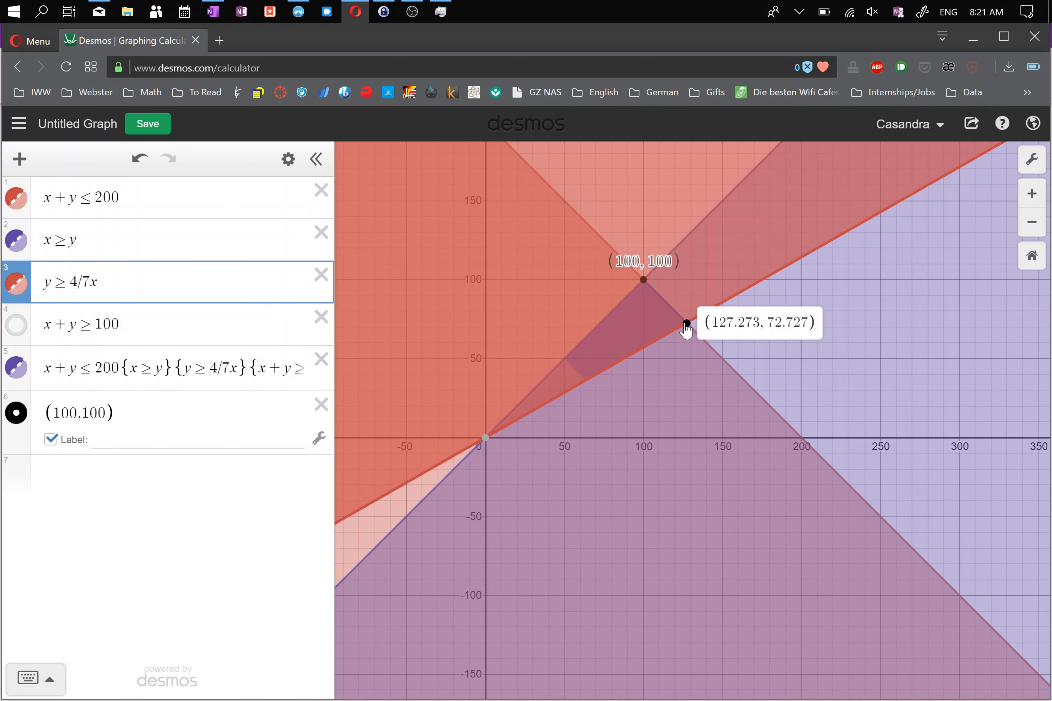
pyautogui.click(222, 478)
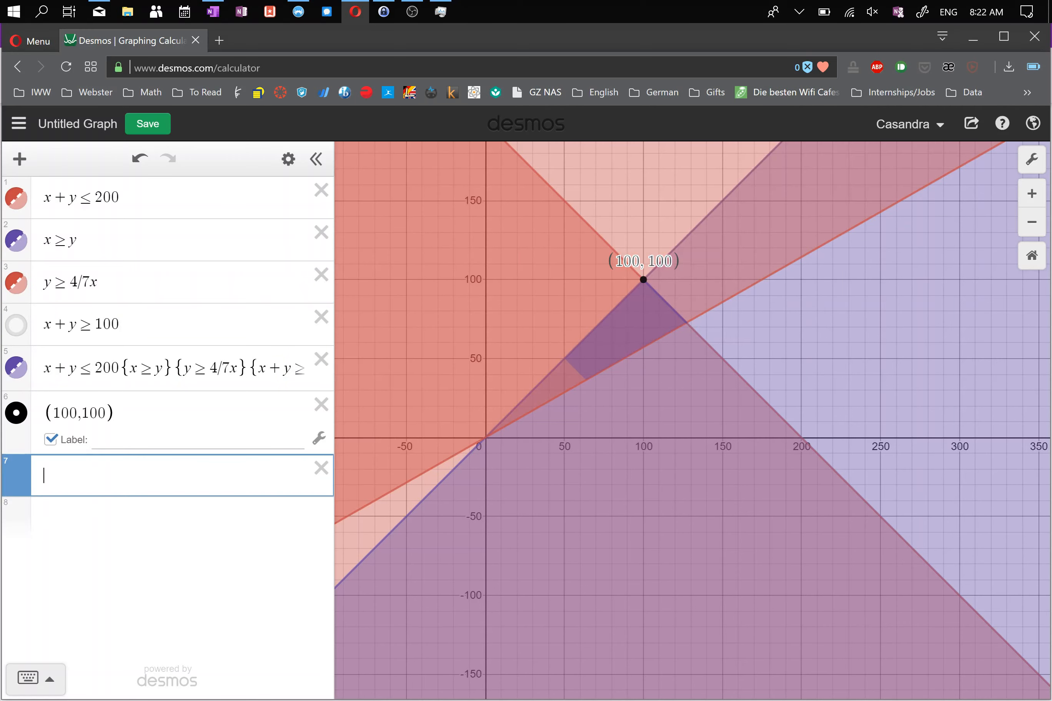
pyautogui.click(685, 322)
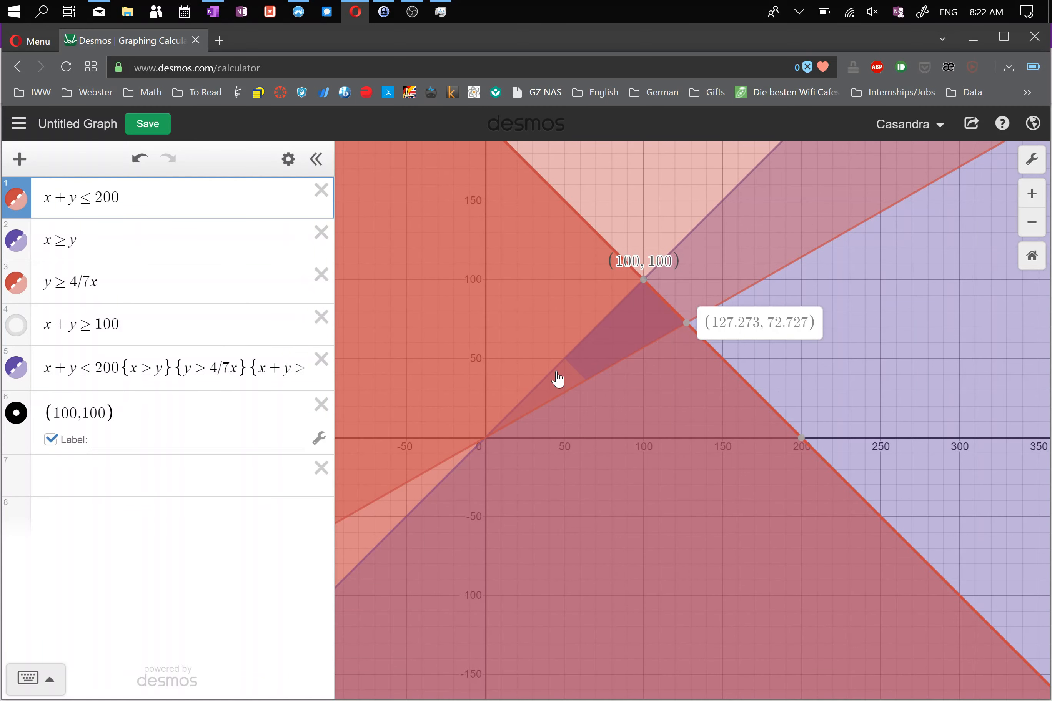
pyautogui.click(124, 507)
pyautogui.write('(')
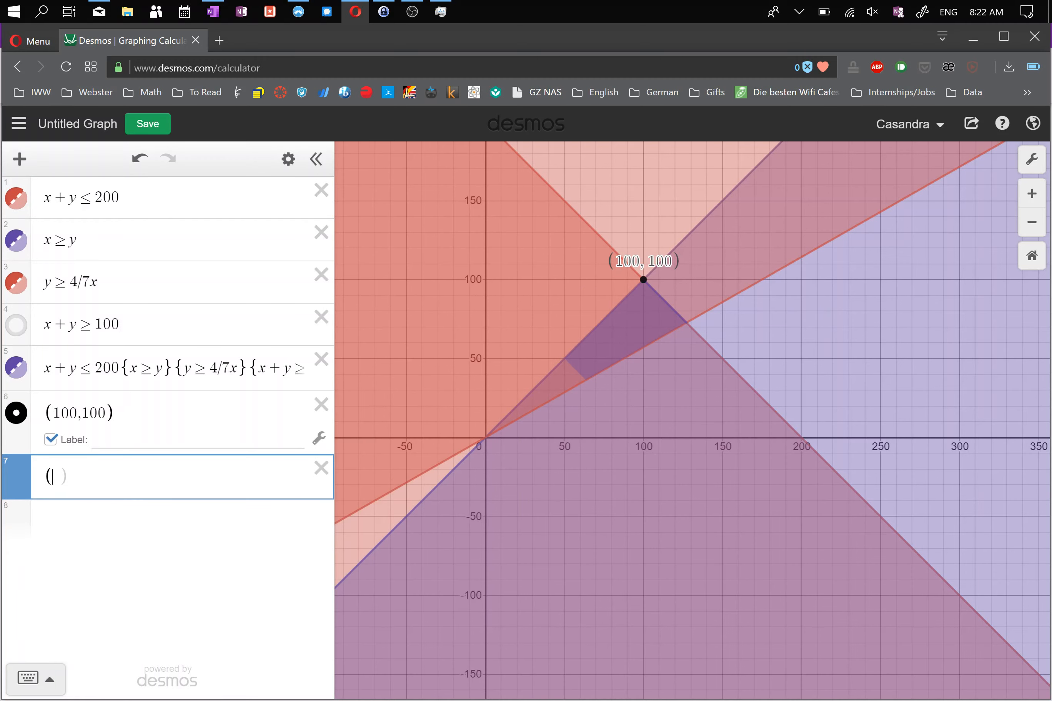
pyautogui.write('127.273,1')
pyautogui.click(688, 325)
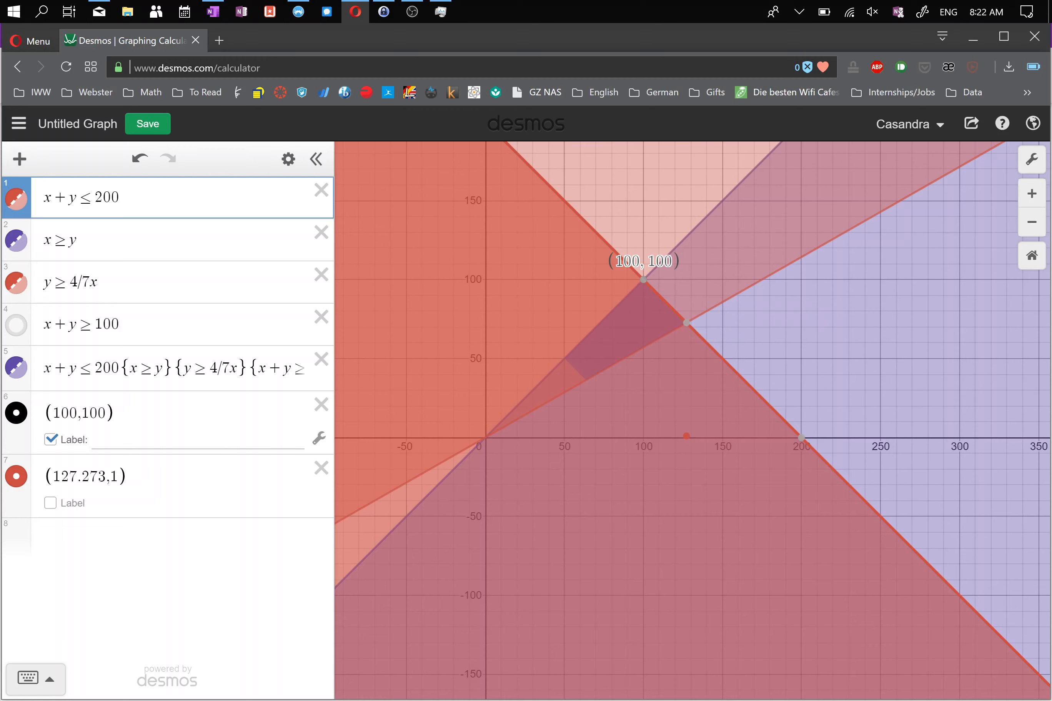
pyautogui.moveTo(118, 476); pyautogui.dragTo(110, 476)
pyautogui.write('72.727')
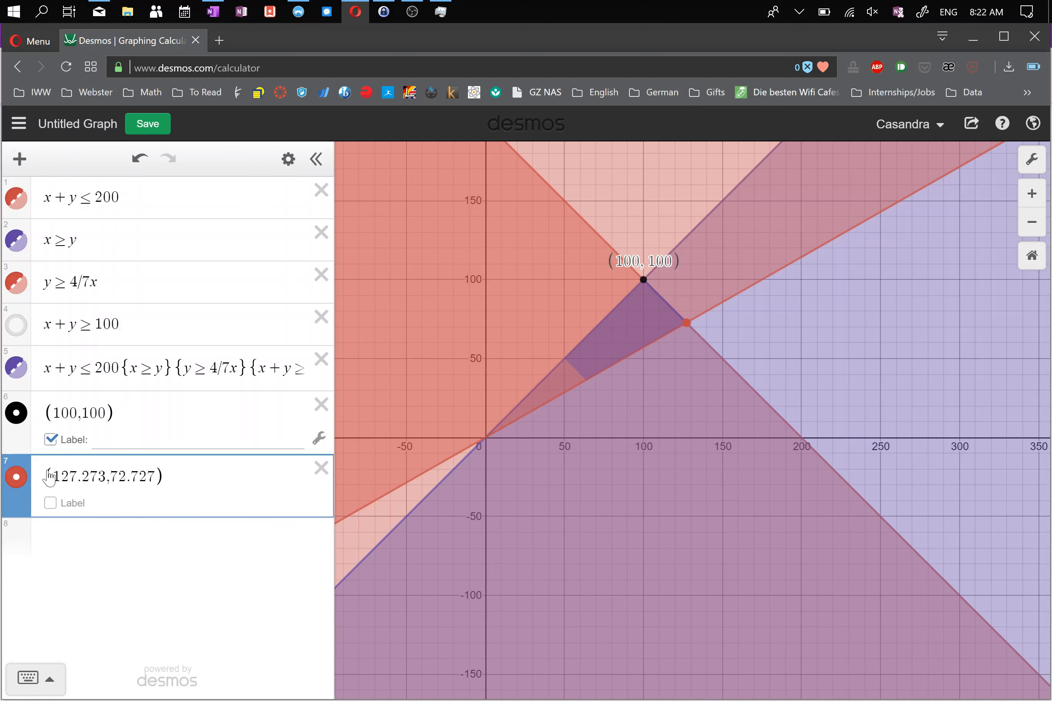
pyautogui.click(51, 504)
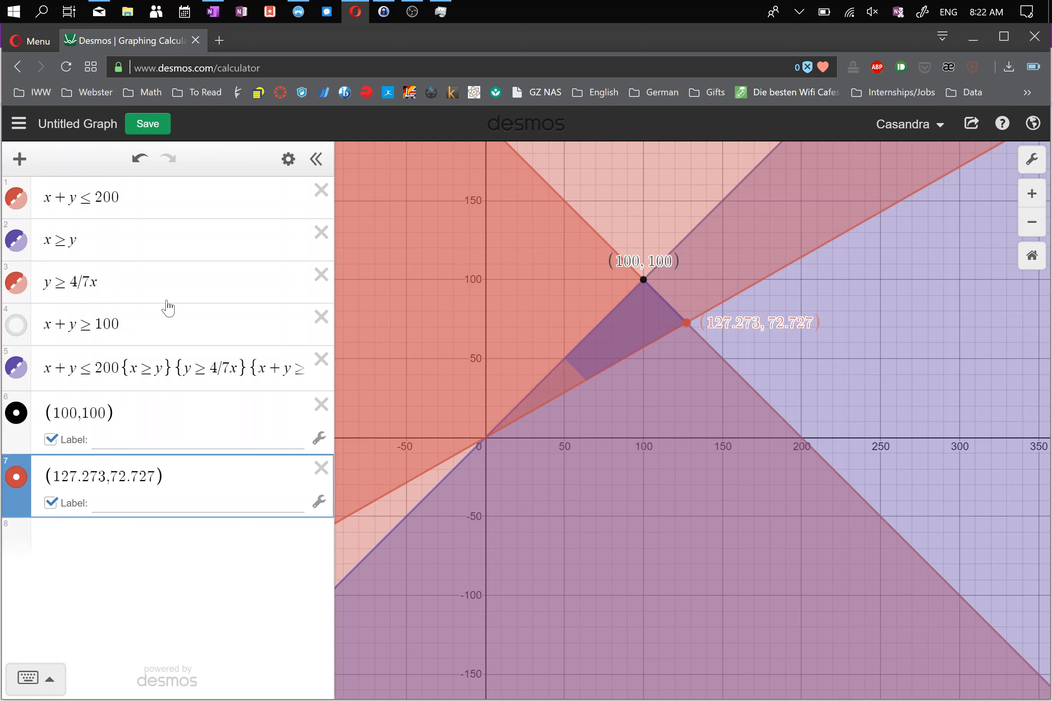
# Step: Show x + y ≥ 100 and plot its boundary's intersection with that of x ≥ y as the labelled point (50,50)
pyautogui.click(16, 337)
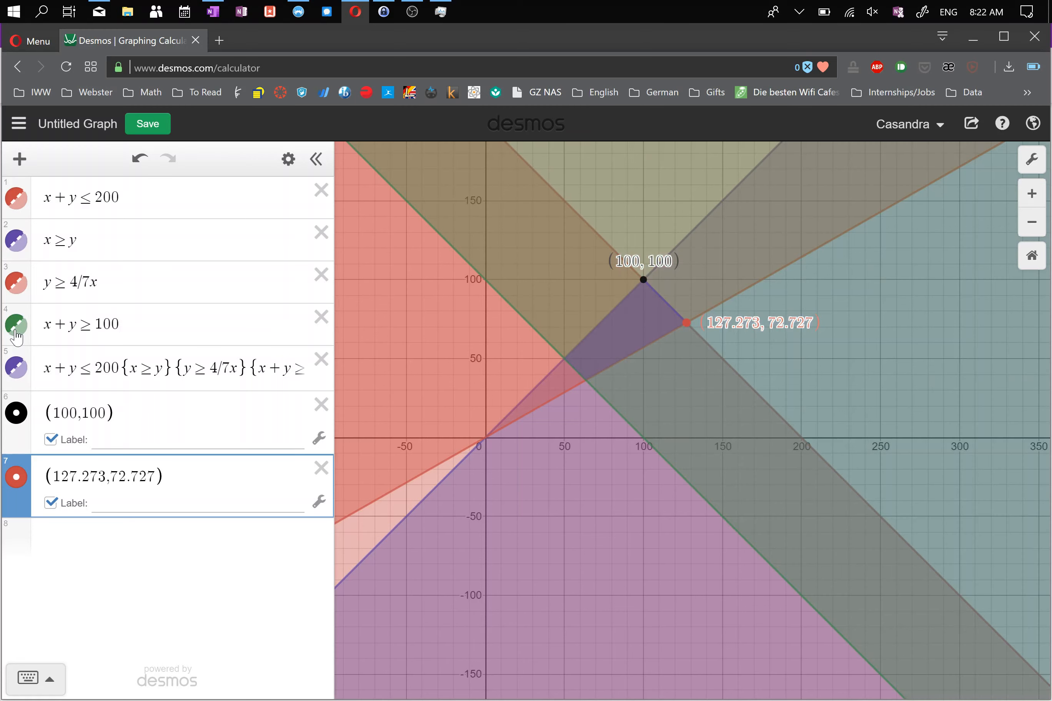
pyautogui.click(564, 358)
pyautogui.click(564, 358)
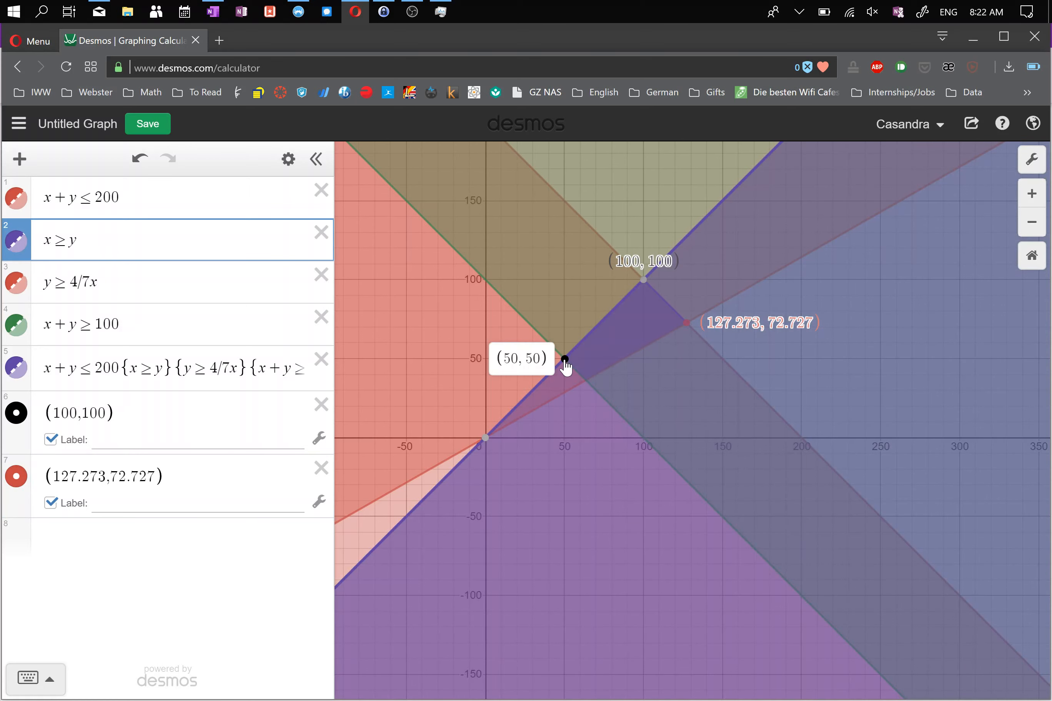
pyautogui.click(203, 543)
pyautogui.write('(')
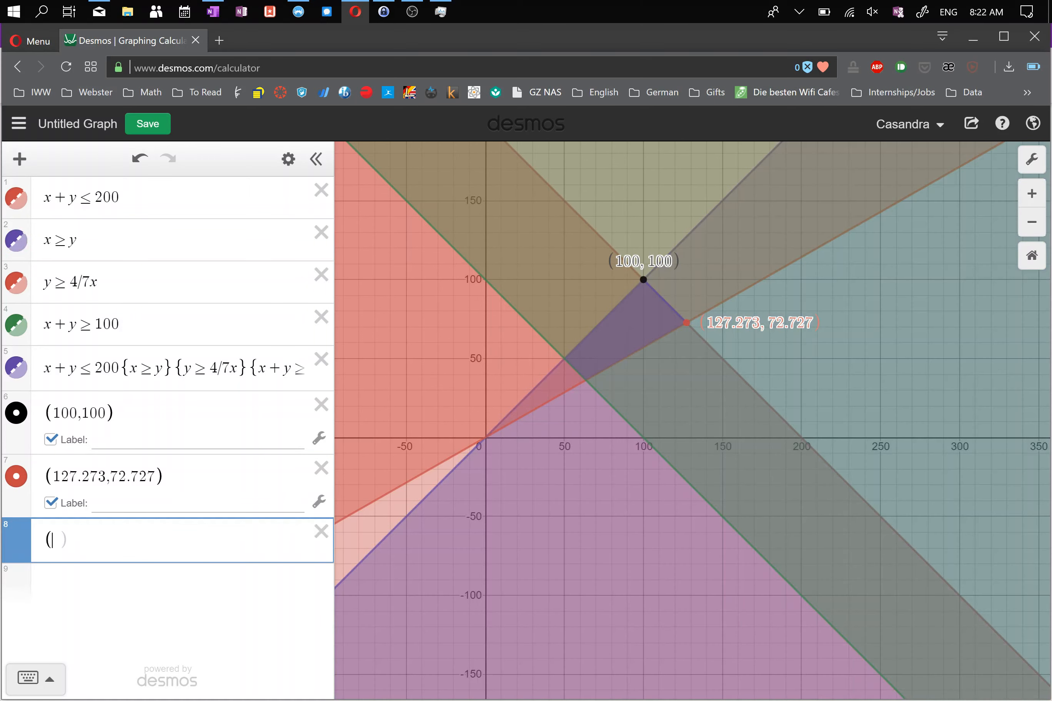
pyautogui.write('50,50')
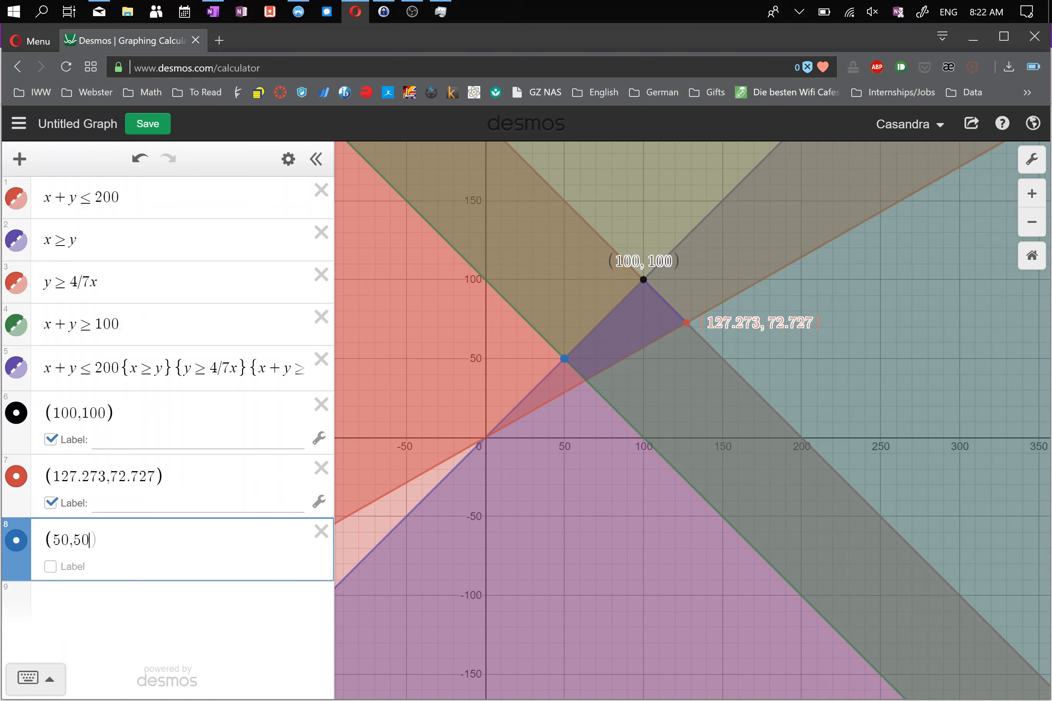
pyautogui.click(51, 566)
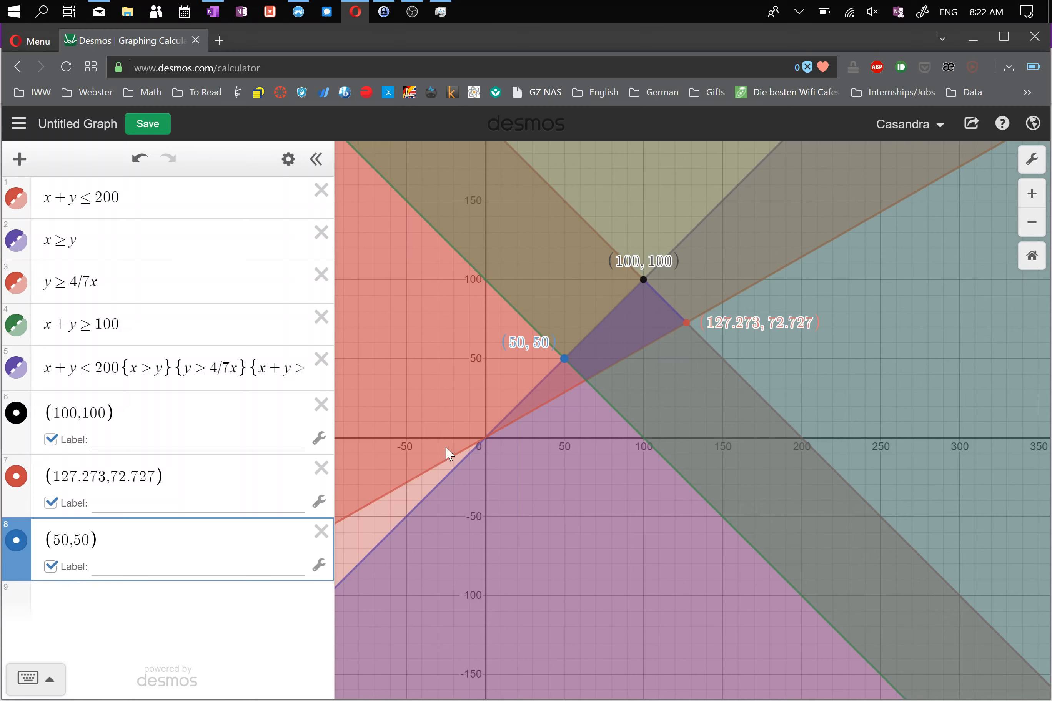
# Step: Plot the intersection of the y ≥ 4/7x and x + y ≥ 100 boundaries as the labelled point (63.636,36.364)
pyautogui.click(586, 378)
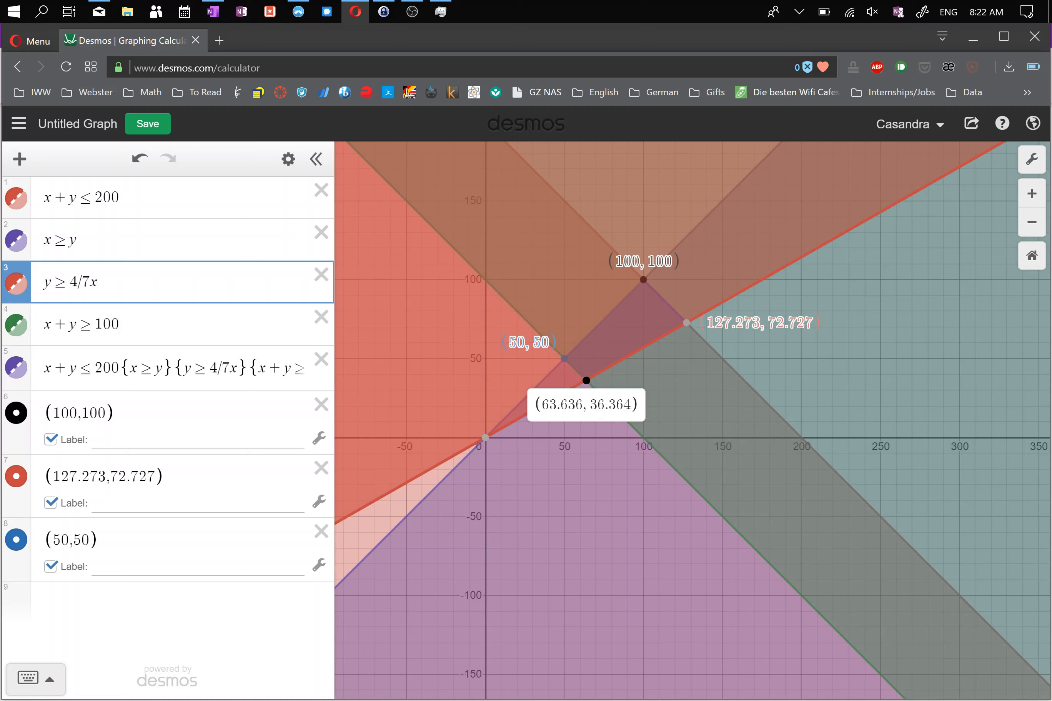
pyautogui.click(117, 602)
pyautogui.write('(63.')
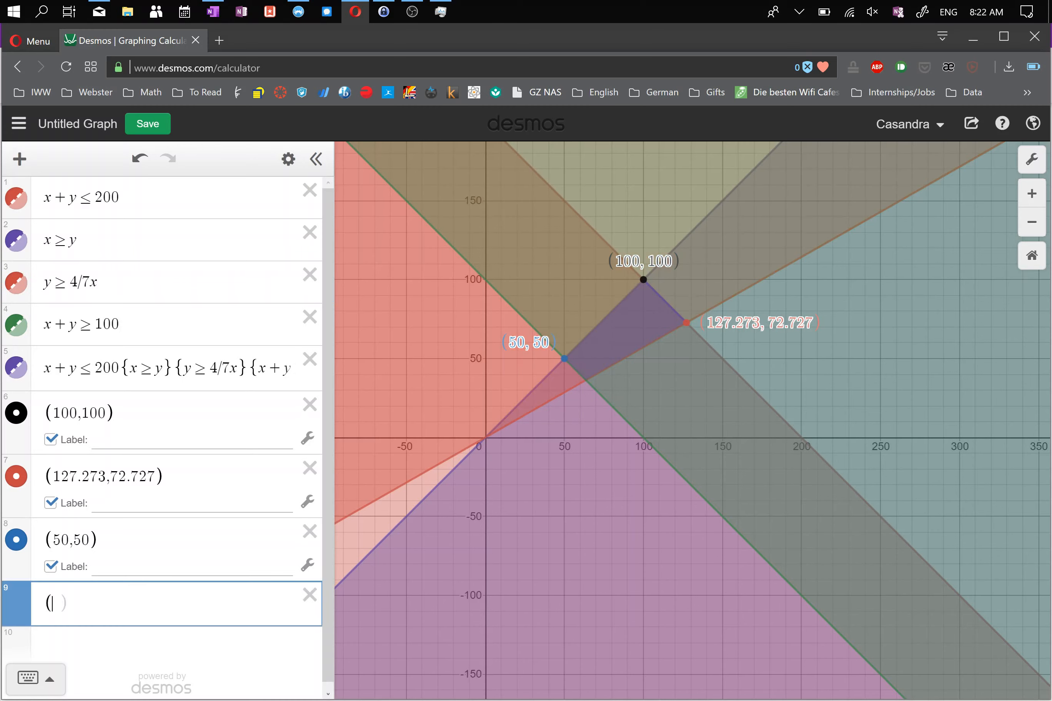
pyautogui.write('626')
pyautogui.press('BackSpace')
pyautogui.press('BackSpace')
pyautogui.write('36,1')
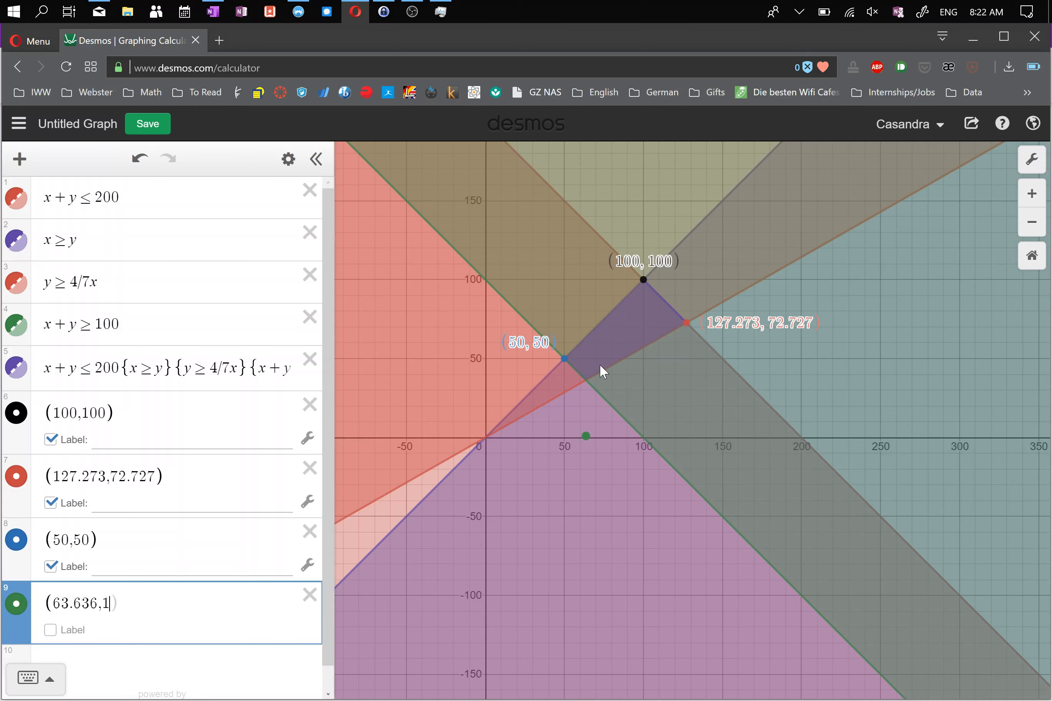
pyautogui.click(589, 382)
pyautogui.click(586, 381)
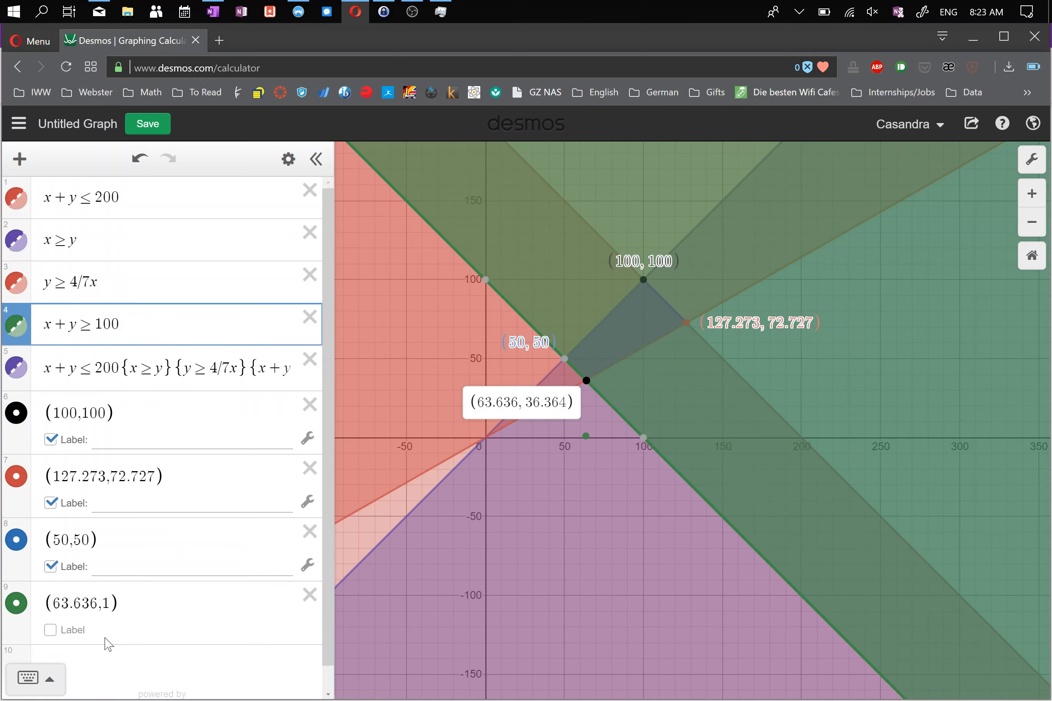
pyautogui.click(111, 609)
pyautogui.press('BackSpace')
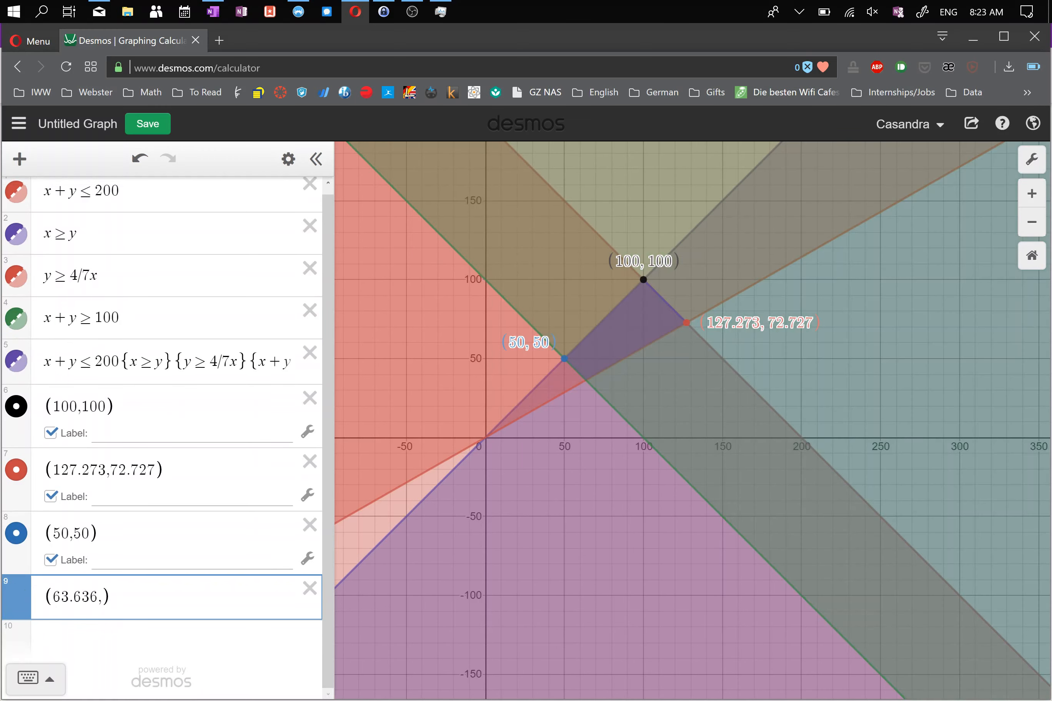
pyautogui.write('36.364')
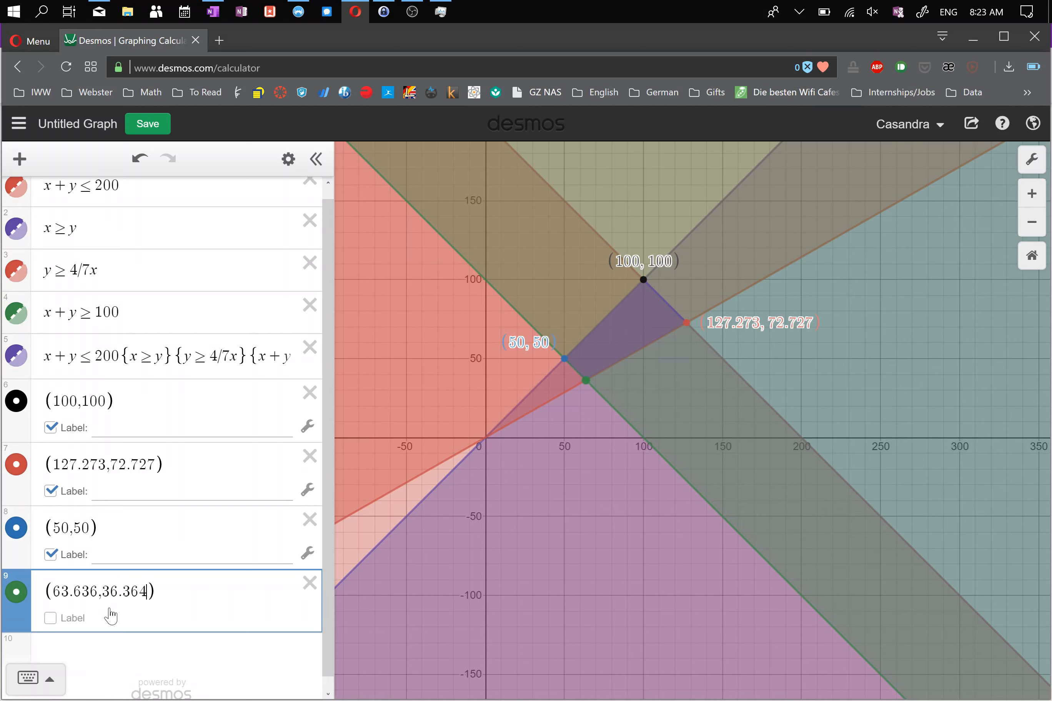
pyautogui.click(51, 617)
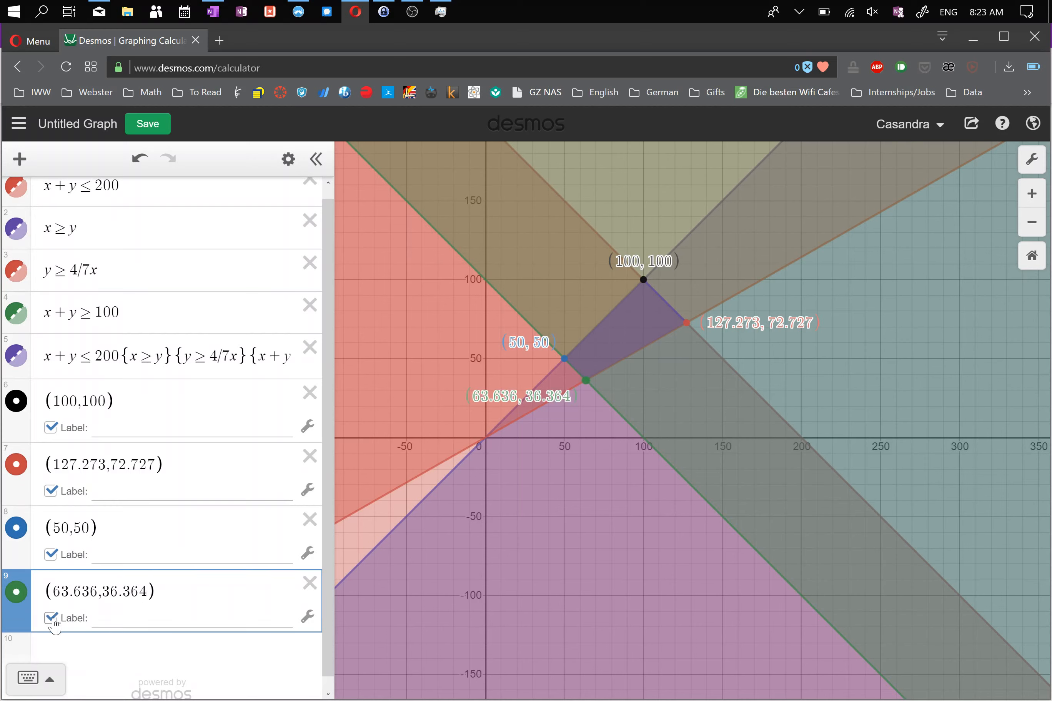
# Step: Hide the four individual constraints x + y ≤ 200, x ≥ y, y ≥ 4/7x and x + y ≥ 100
pyautogui.scroll(1, 62, 294)
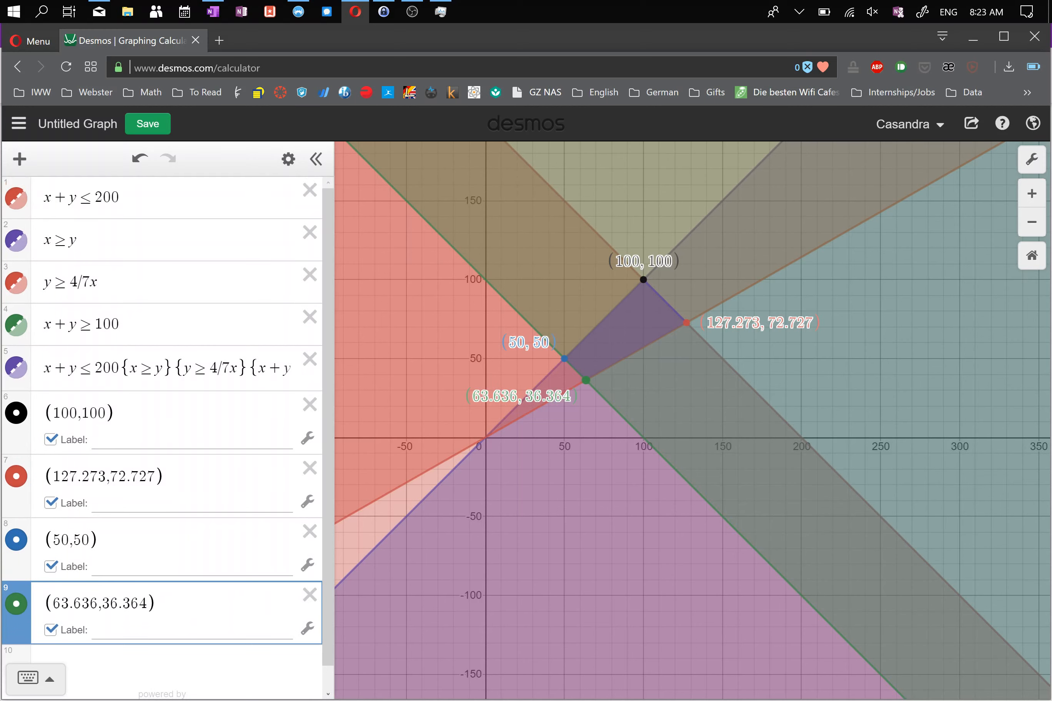
pyautogui.click(16, 199)
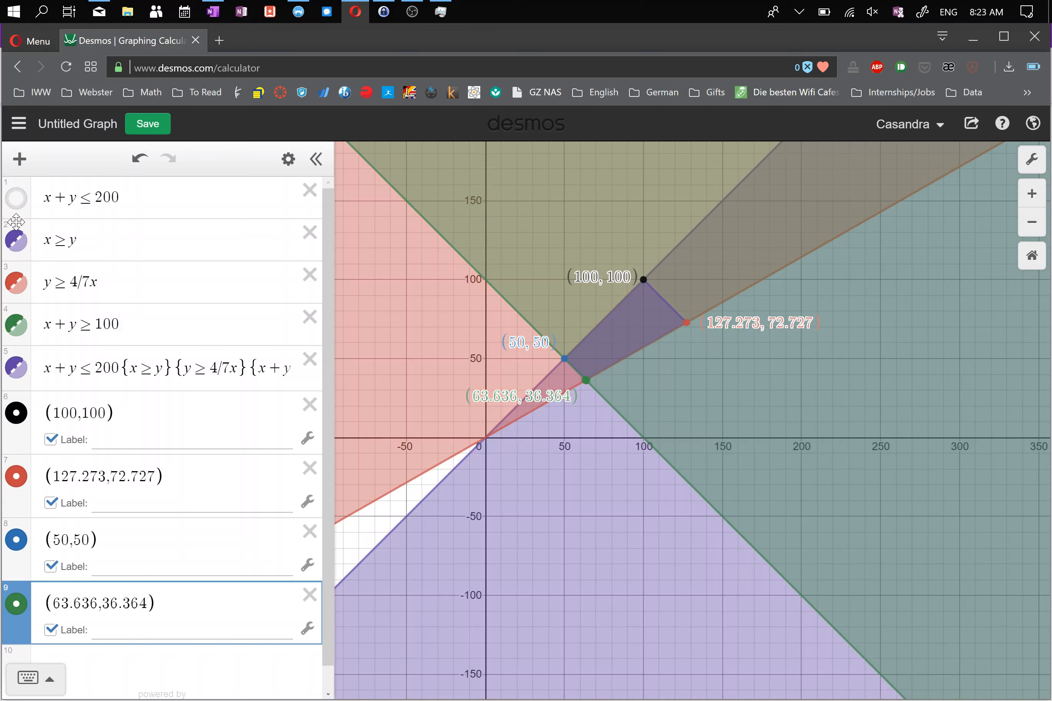
pyautogui.click(16, 241)
pyautogui.click(17, 285)
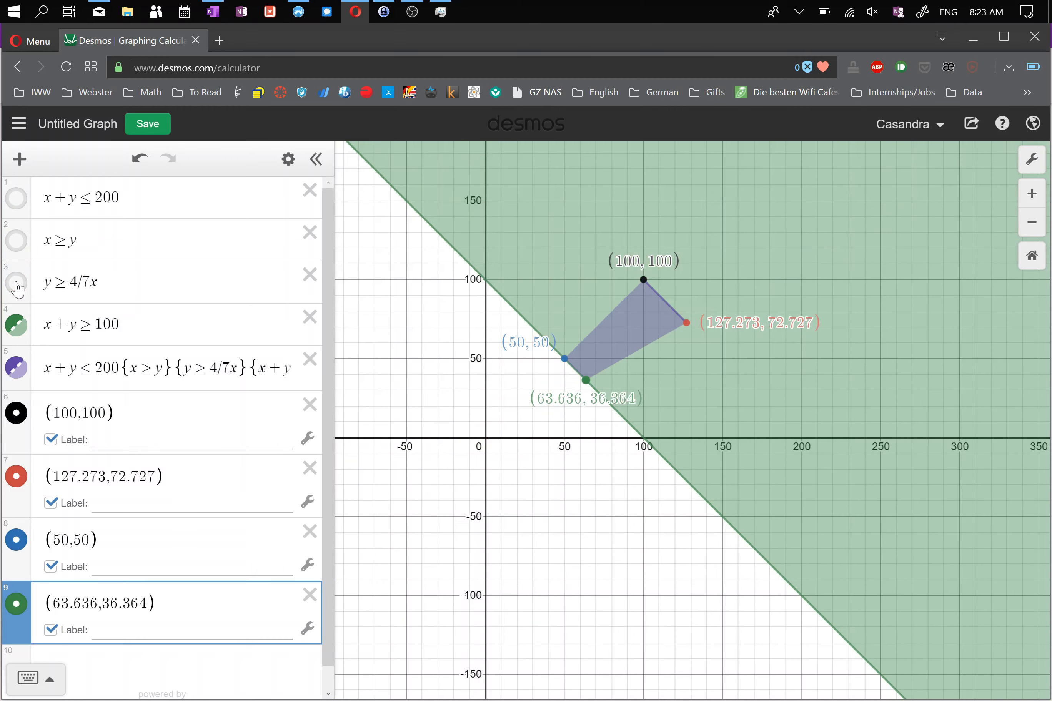
pyautogui.click(18, 331)
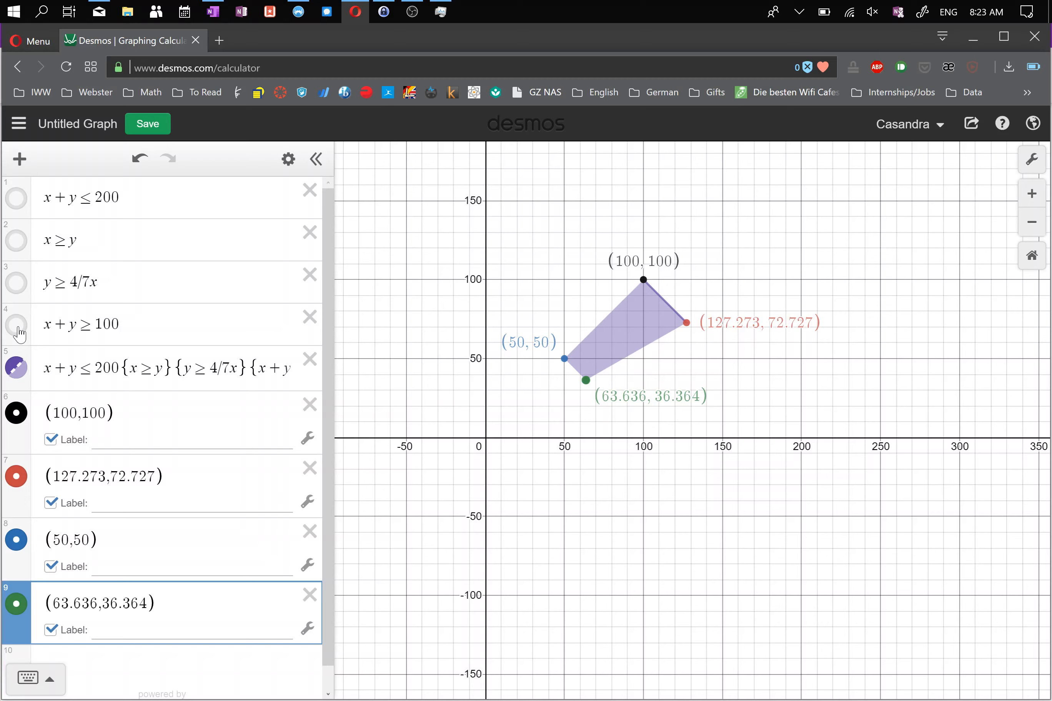
# Step: Recolour the vertices (127.273,72.727), (50,50) and (63.636,36.364) black
pyautogui.click(289, 159)
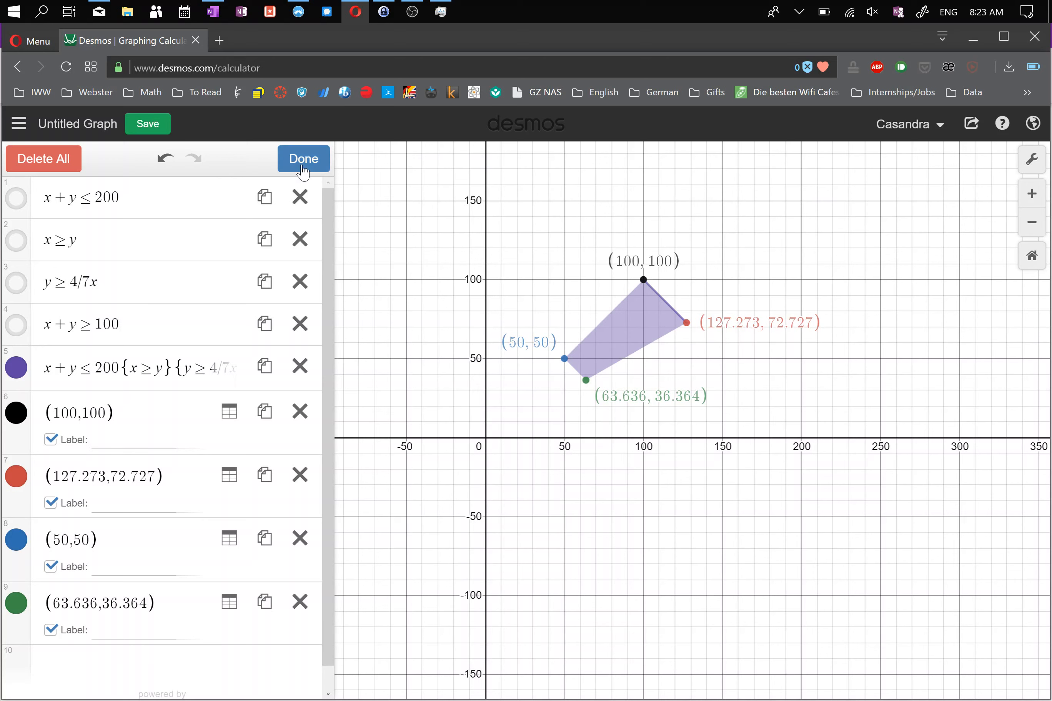
pyautogui.click(302, 171)
pyautogui.click(288, 158)
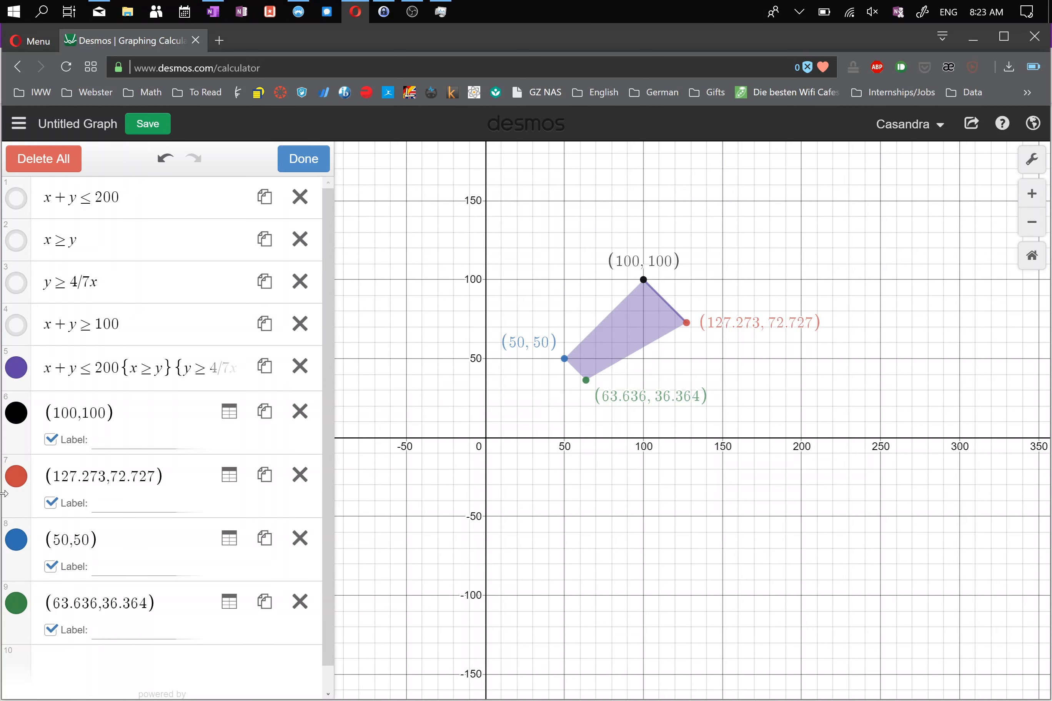
pyautogui.click(17, 479)
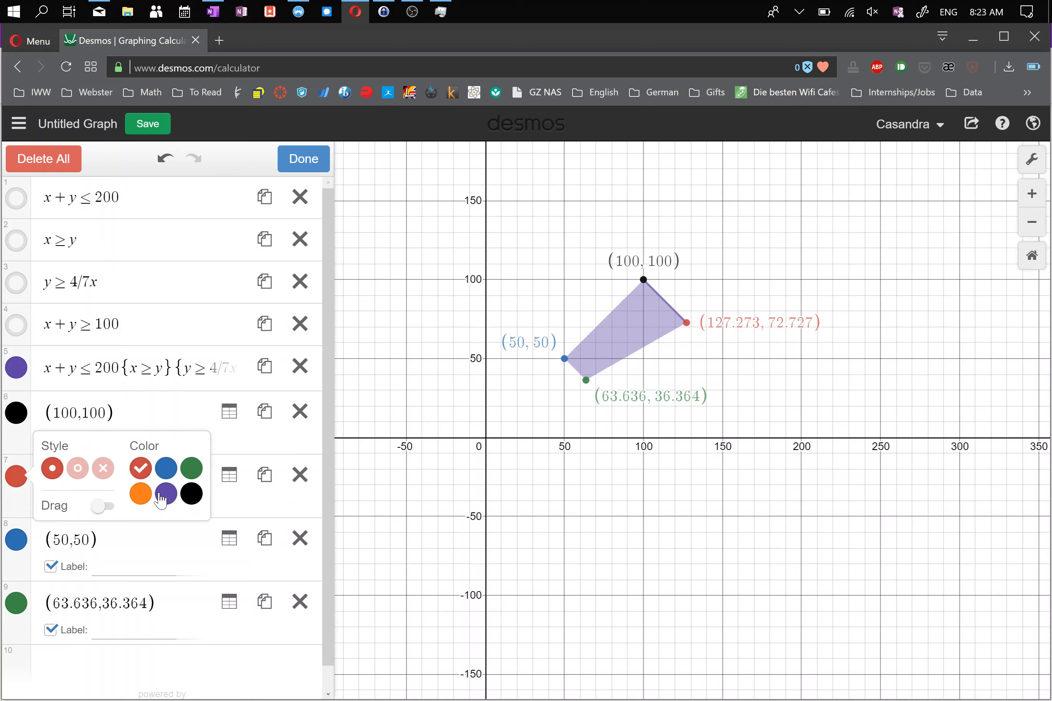
pyautogui.click(191, 494)
pyautogui.click(16, 540)
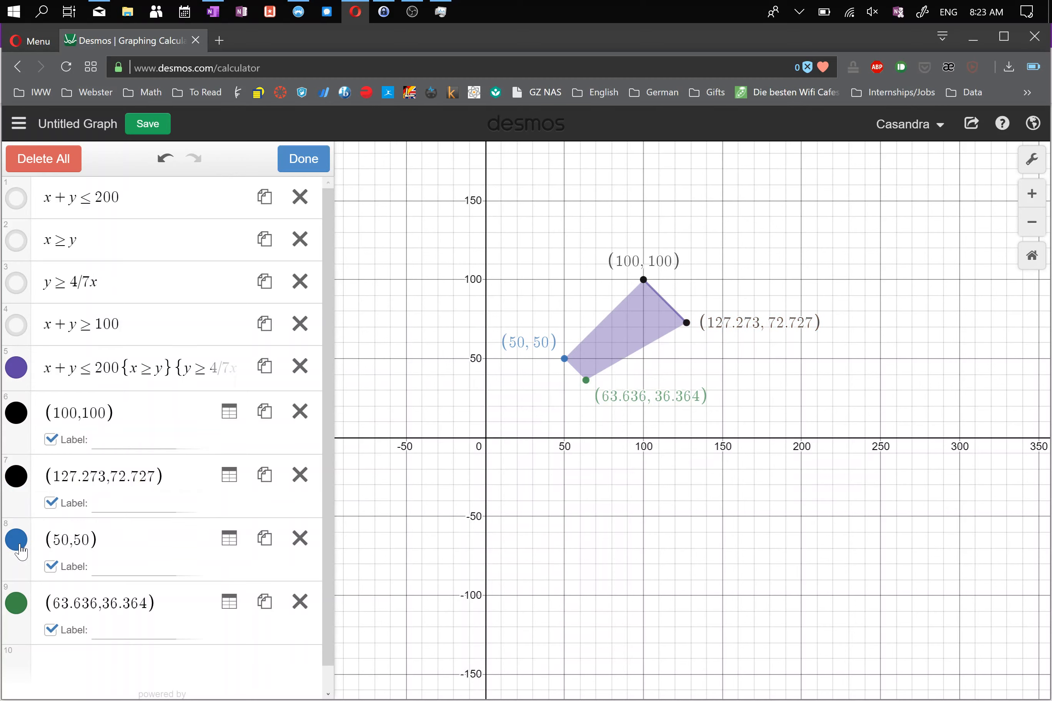
pyautogui.click(192, 558)
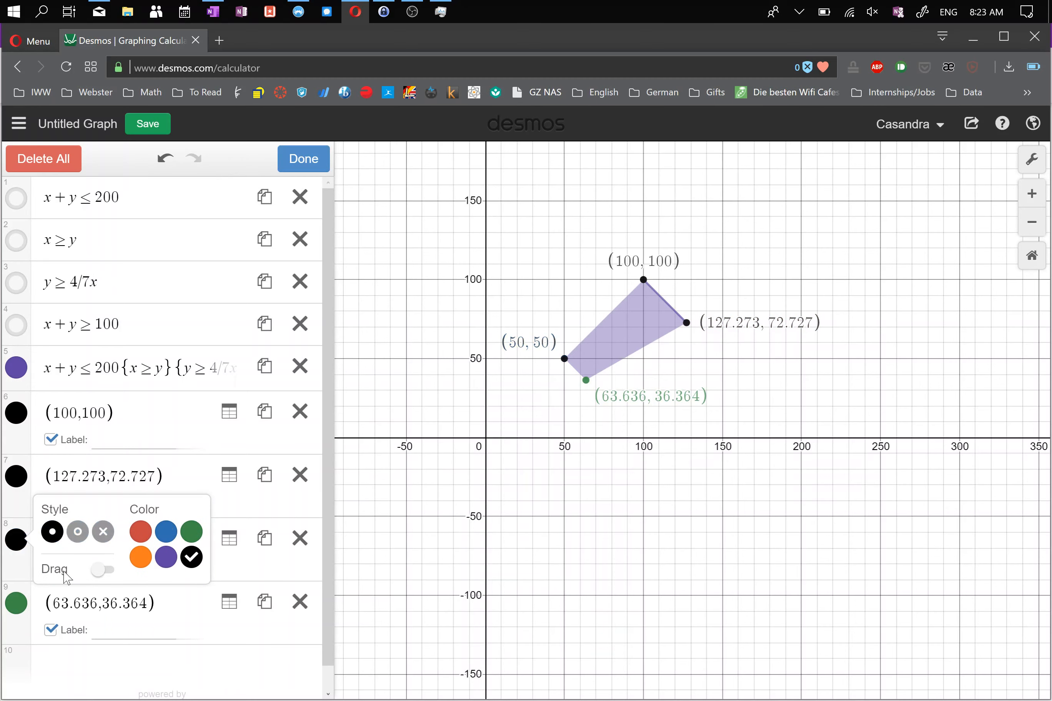
pyautogui.click(17, 604)
pyautogui.click(192, 622)
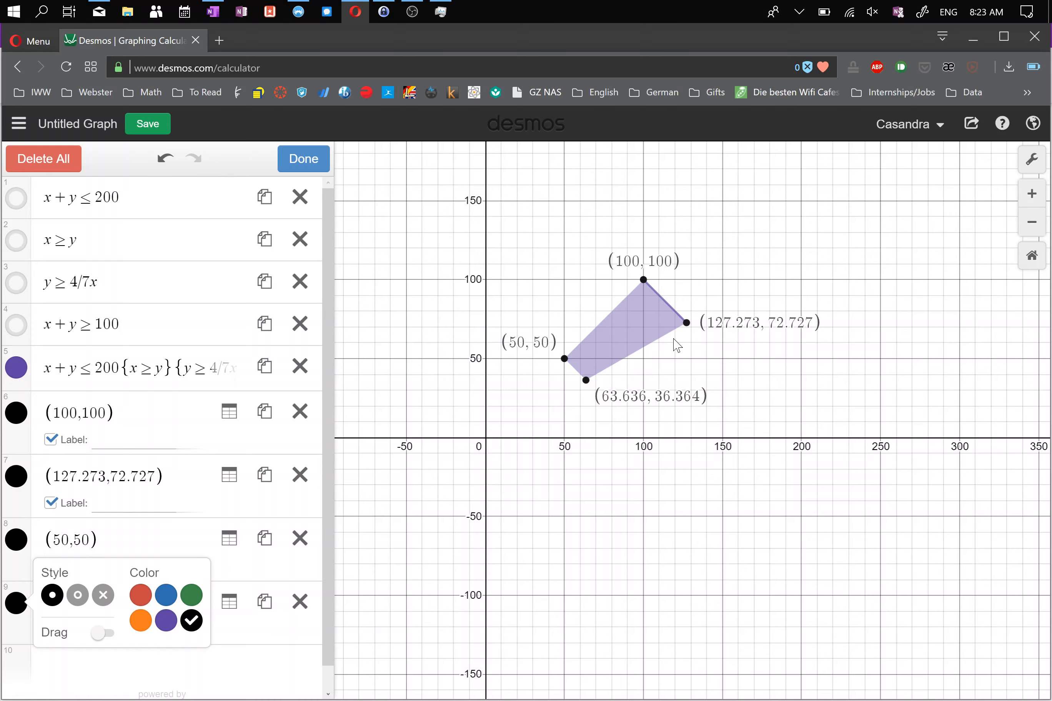
# Step: Add the boundary line x + y = 200 as the tenth expression, based on the first constraint
pyautogui.scroll(5, 652, 291)
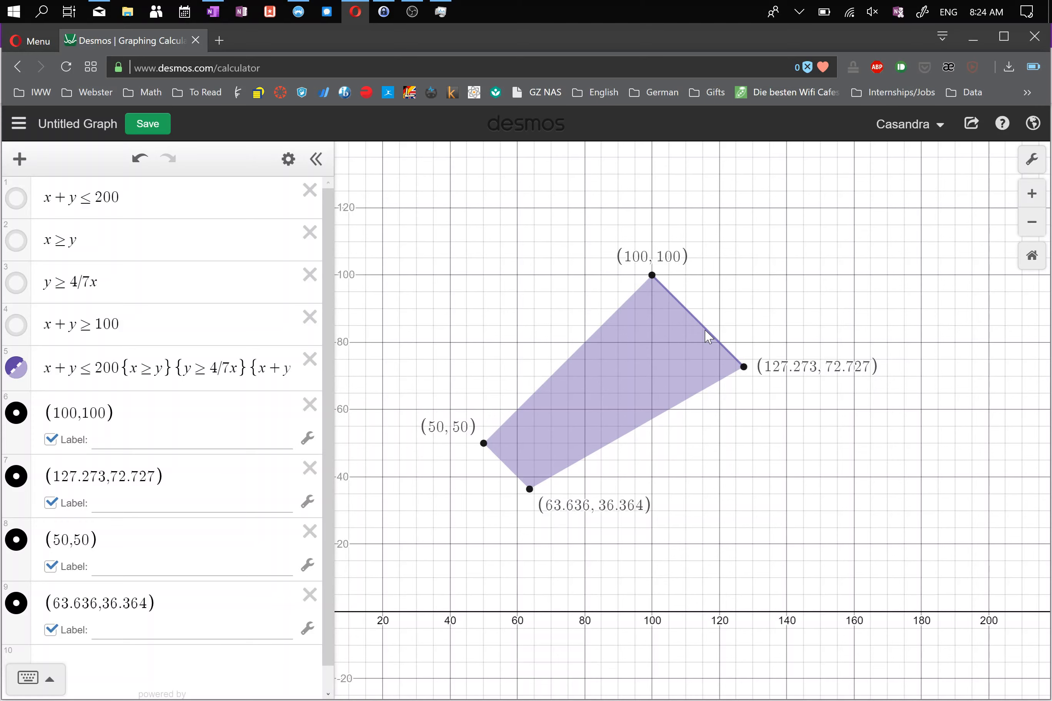
pyautogui.moveTo(705, 330)
pyautogui.mouseDown()
pyautogui.moveTo(108, 461)
pyautogui.moveTo(105, 434)
pyautogui.moveTo(809, 420)
pyautogui.moveTo(850, 335)
pyautogui.moveTo(856, 269)
pyautogui.mouseUp()
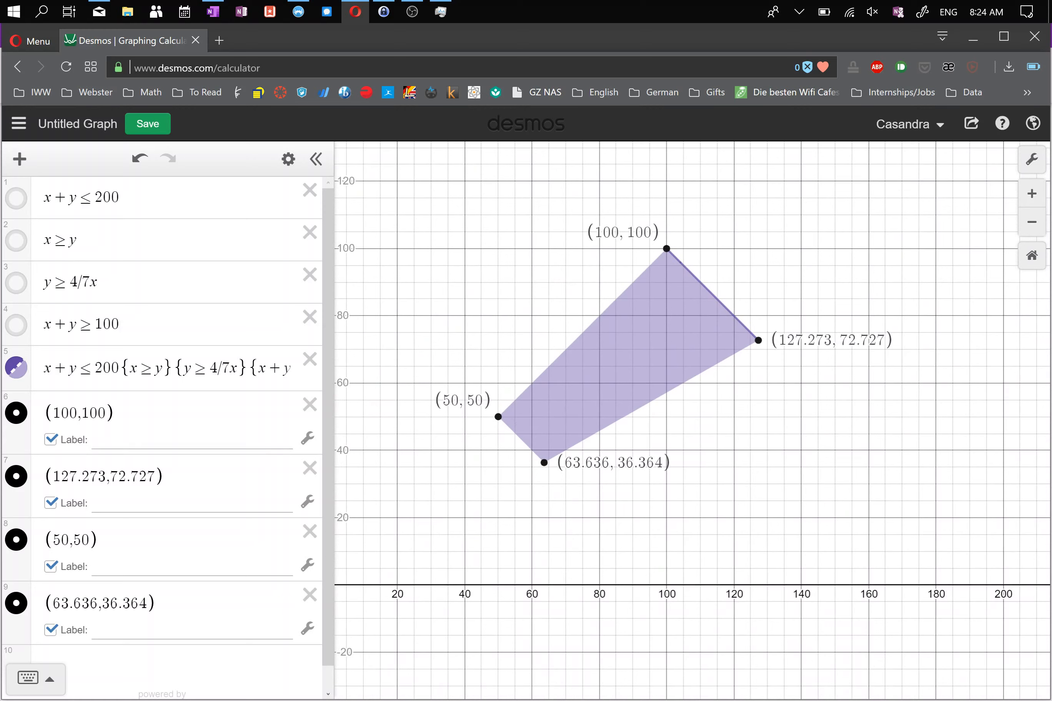
pyautogui.tripleClick(38, 205)
pyautogui.scroll(-1, 81, 634)
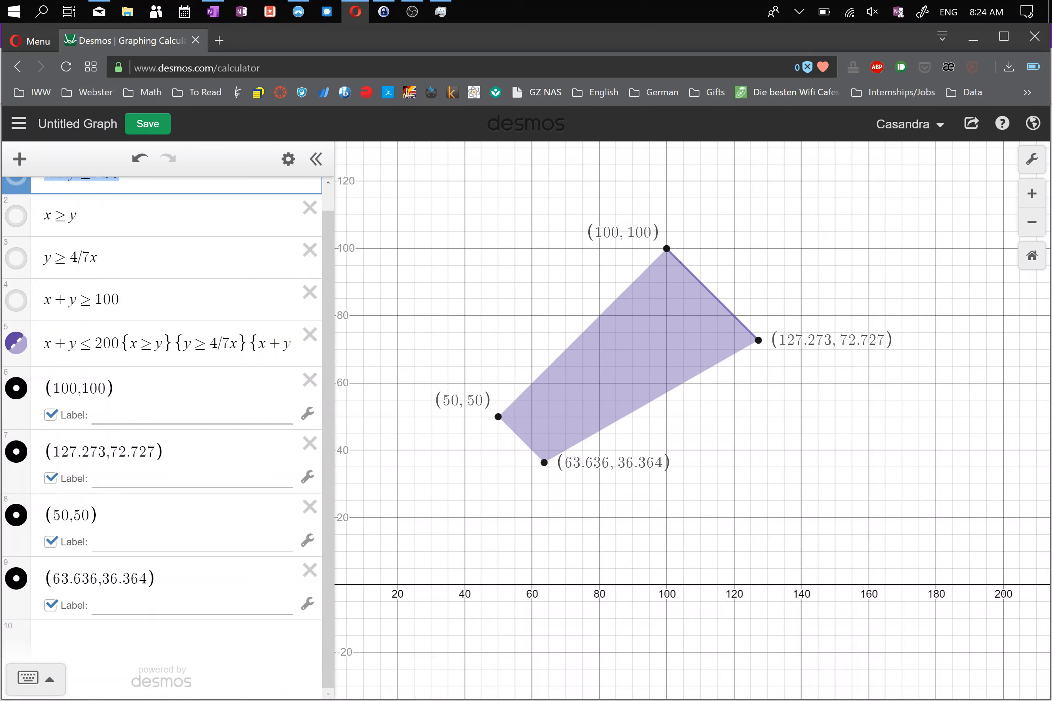
pyautogui.click(85, 652)
pyautogui.write('x+y<=200')
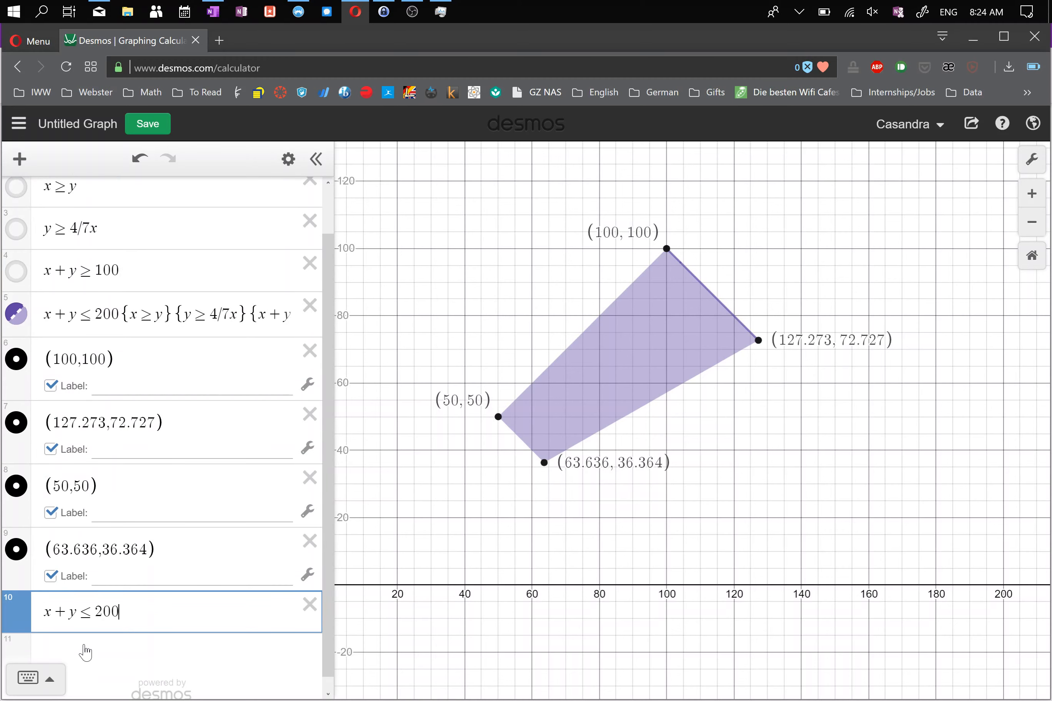
pyautogui.hotkey('shift', 'Left')
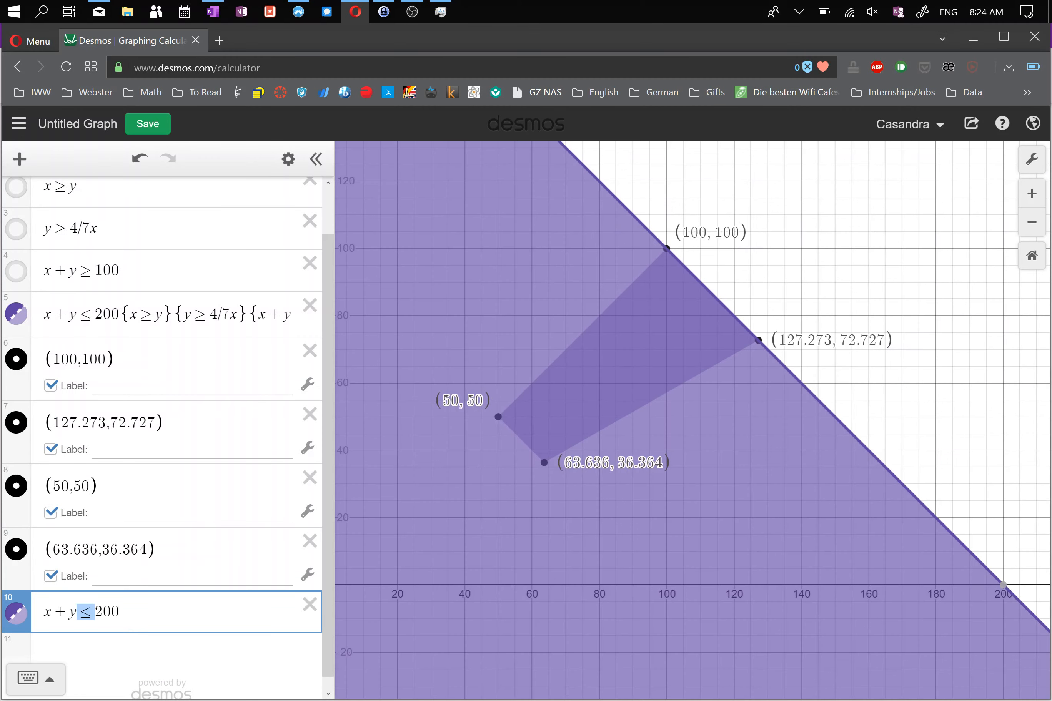
pyautogui.write('=')
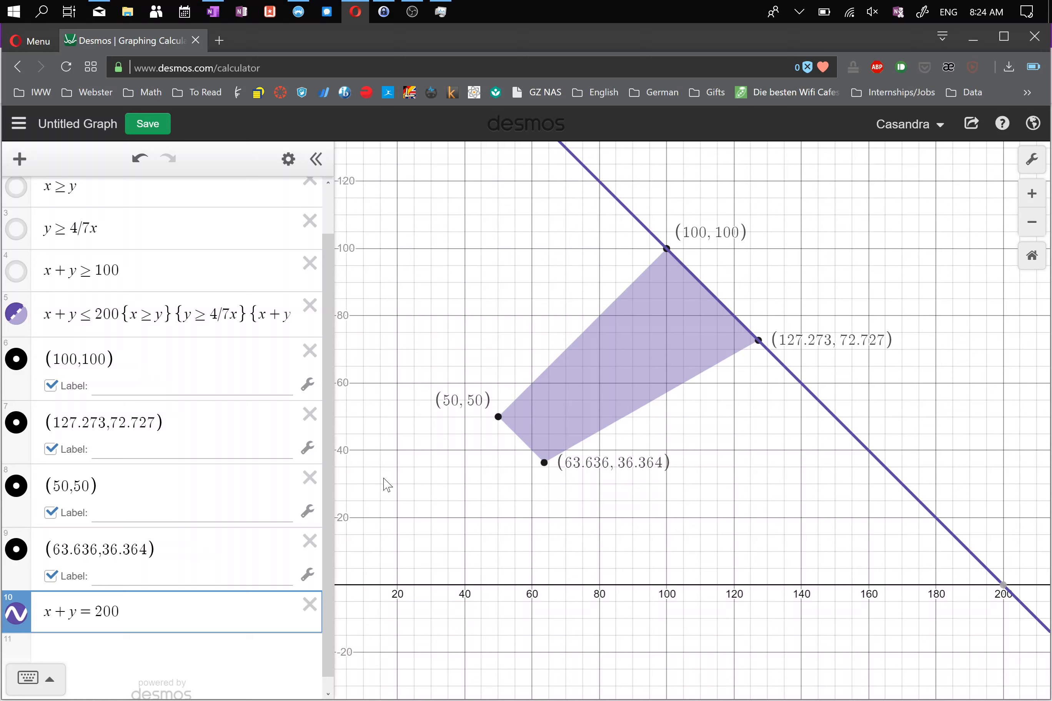
# Step: Restrict the line x + y = 200 to the domain 100 ≤ x ≤ 127.273
pyautogui.write('{')
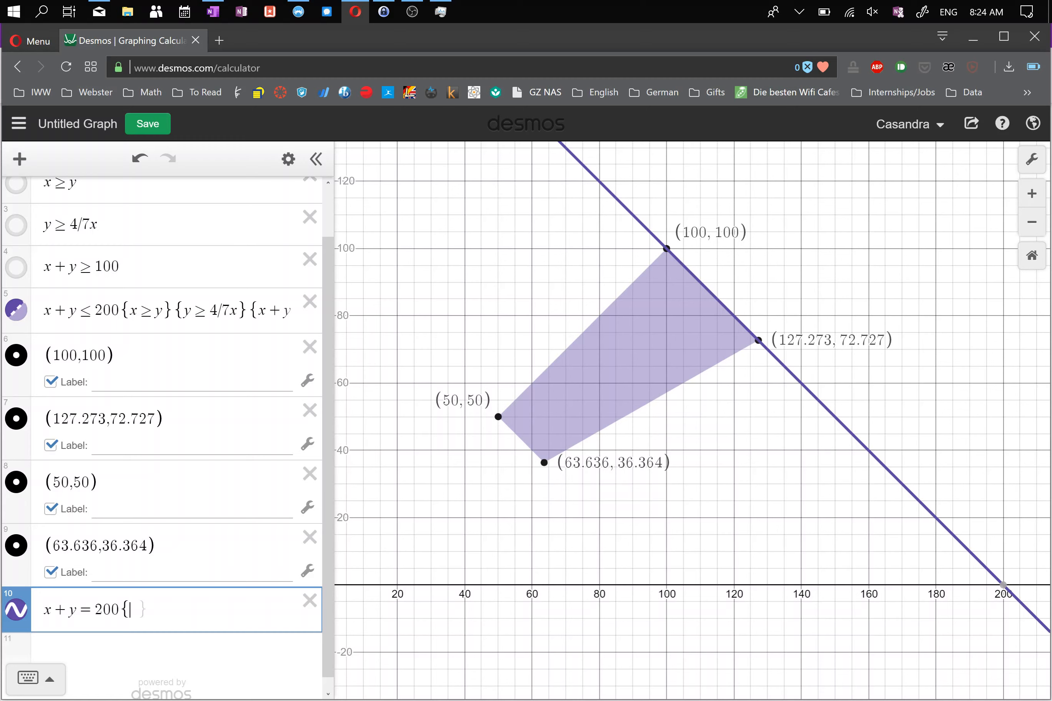
pyautogui.write('100<=x<')
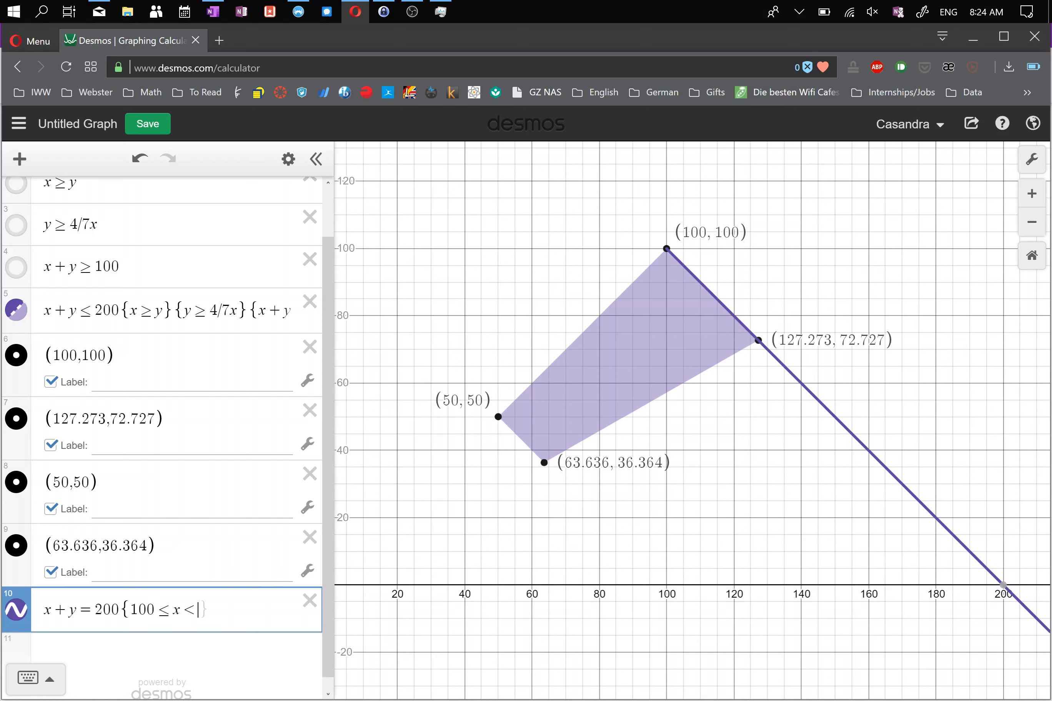
pyautogui.write('=127.273')
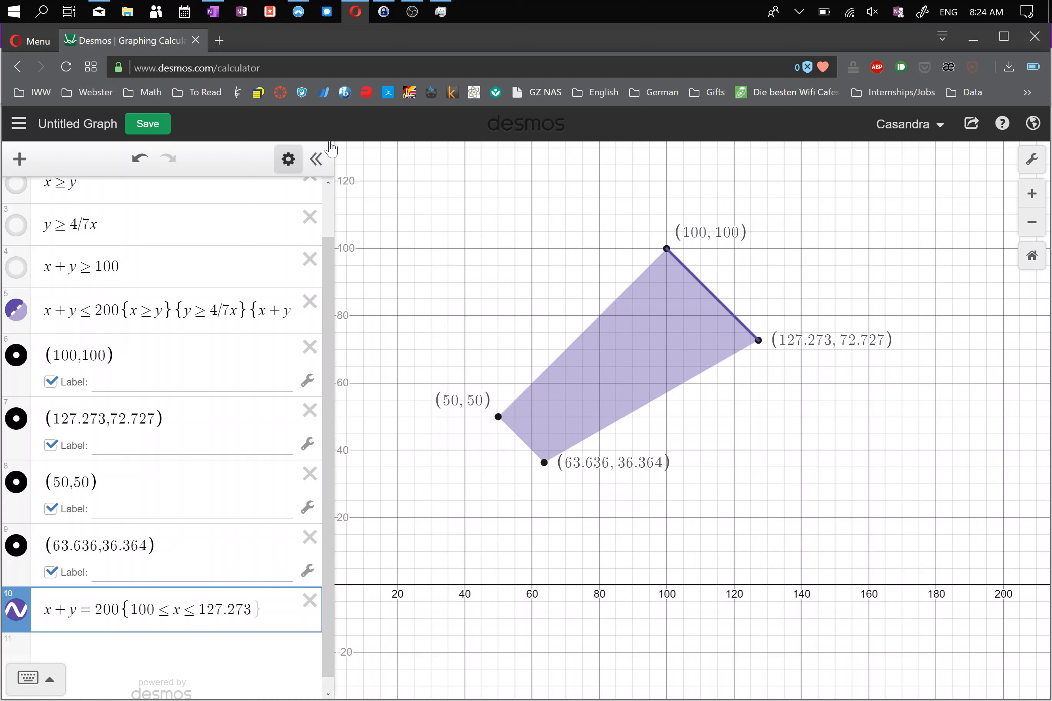
# Step: Change the colour of the combined feasible region inequality to orange
pyautogui.click(288, 158)
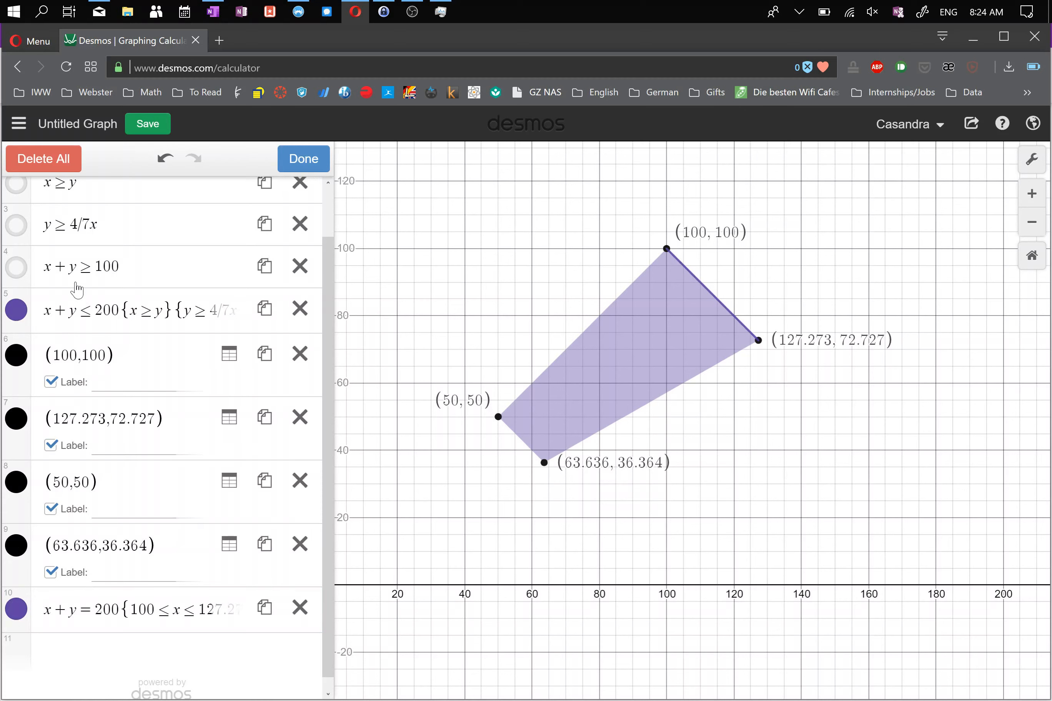
pyautogui.click(17, 315)
pyautogui.click(52, 327)
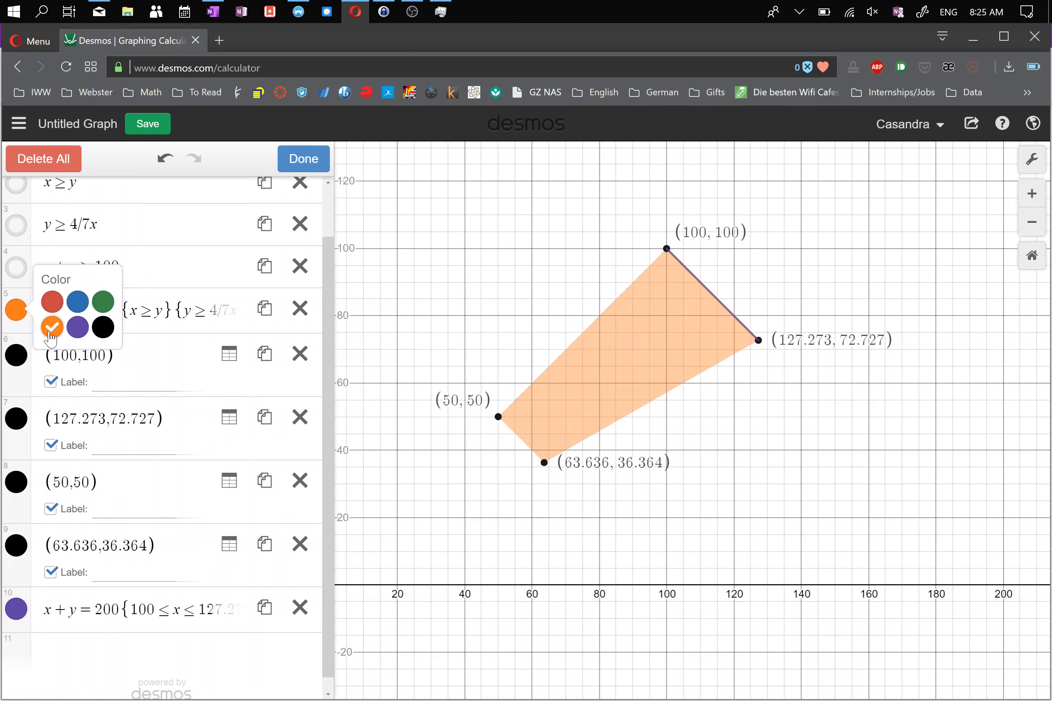
pyautogui.click(288, 158)
pyautogui.click(288, 158)
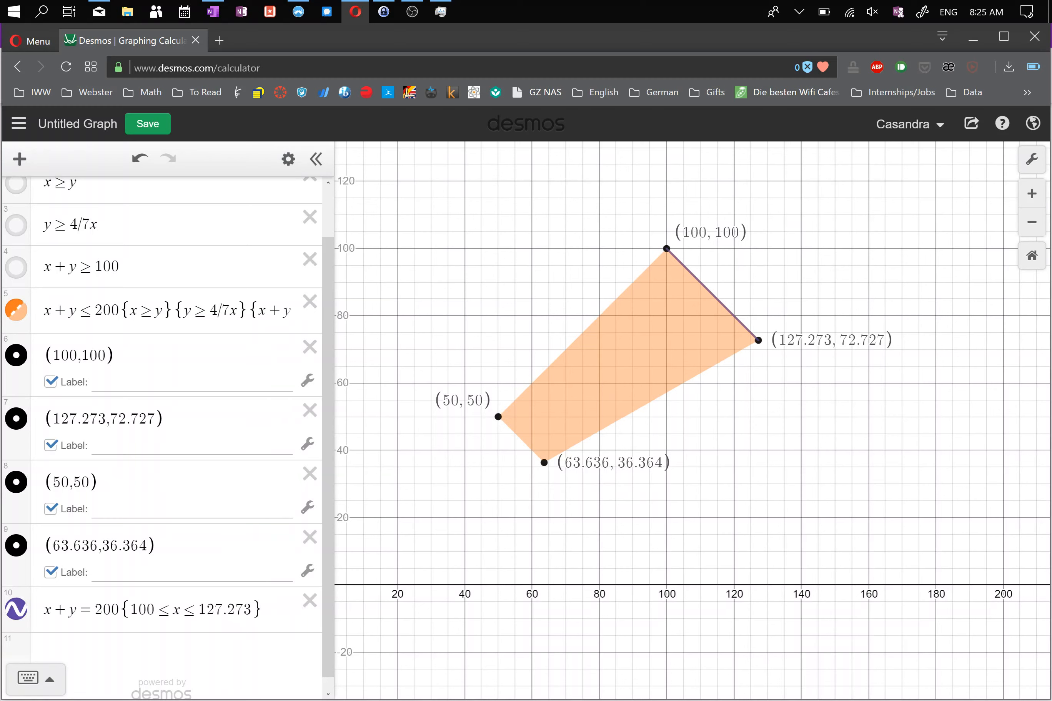
# Step: Add the boundary line x + y = 100 as the eleventh expression, based on the fourth constraint
pyautogui.click(16, 267)
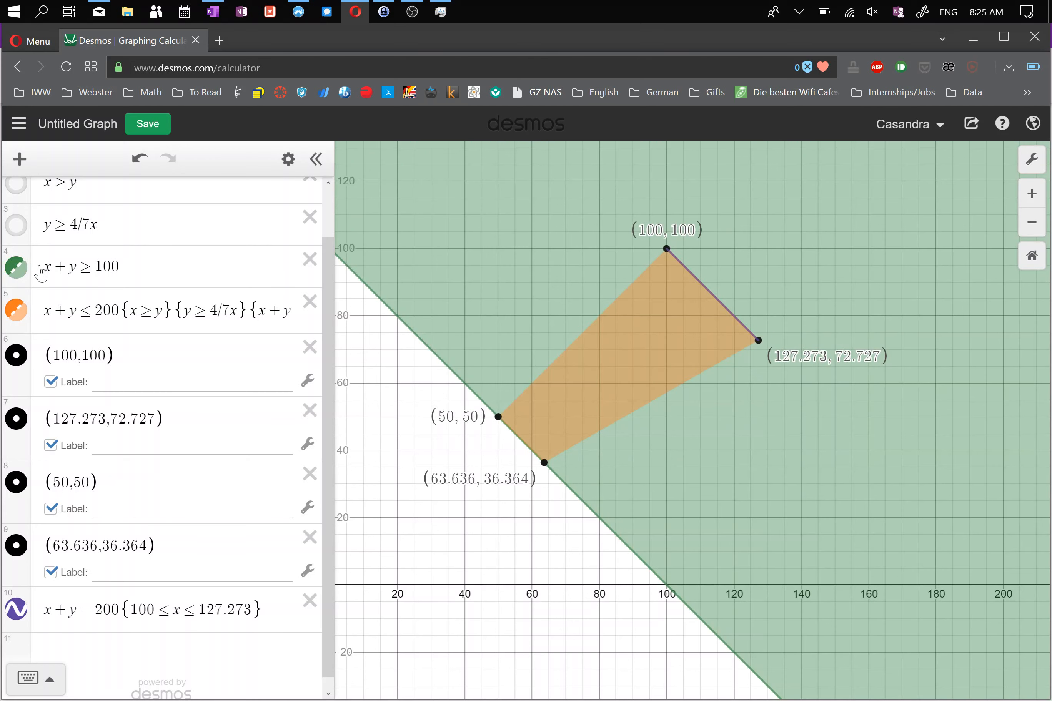
pyautogui.moveTo(44, 266); pyautogui.dragTo(119, 267)
pyautogui.hotkey('ctrl', 'c')
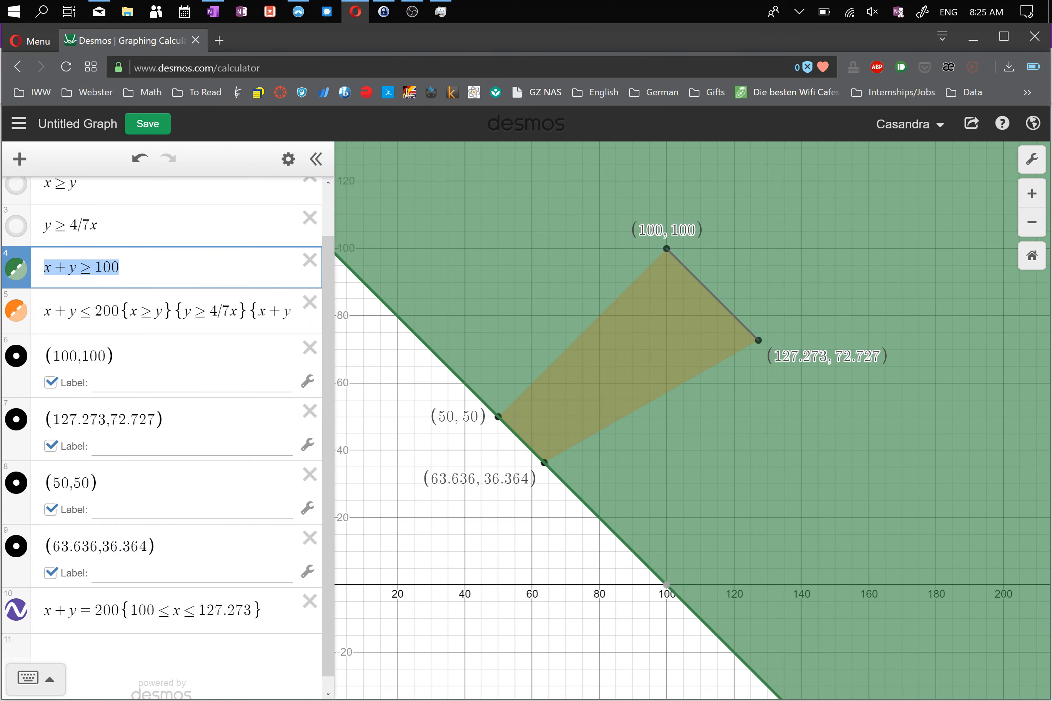
pyautogui.click(16, 268)
pyautogui.click(74, 654)
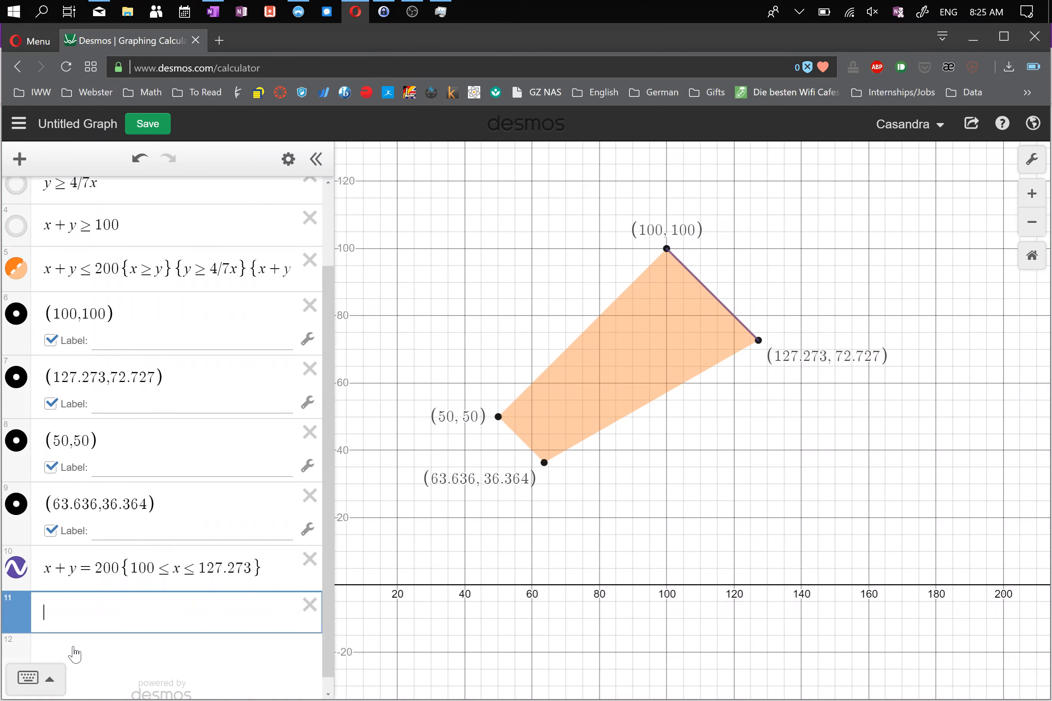
pyautogui.hotkey('ctrl', 'v')
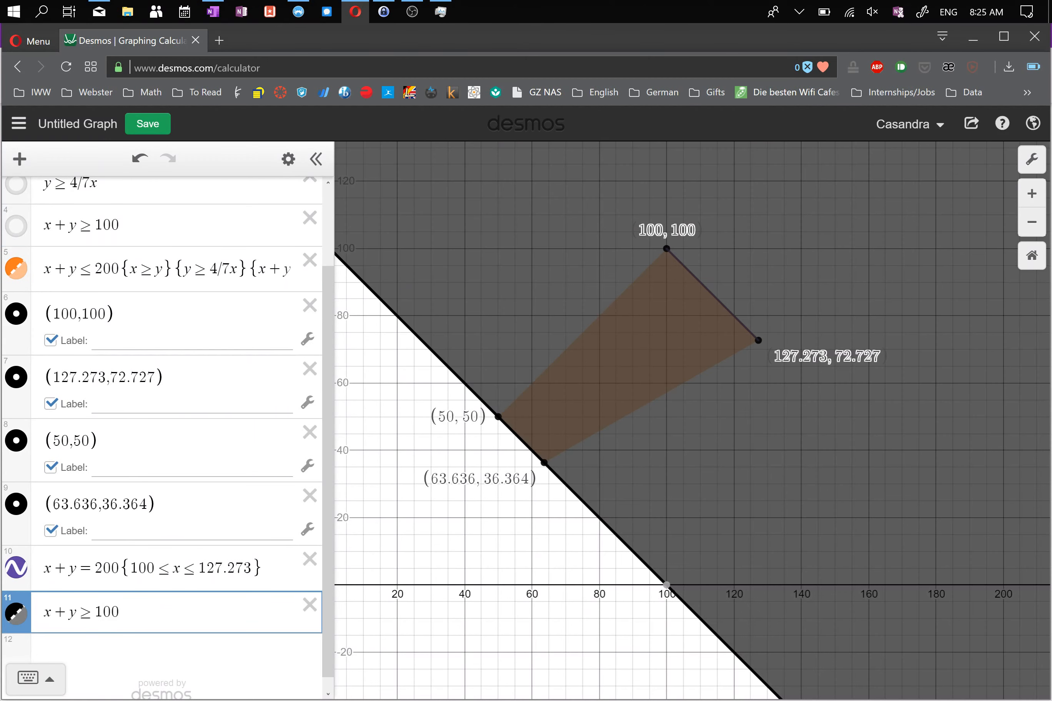
pyautogui.hotkey('shift', 'Left')
pyautogui.write('=')
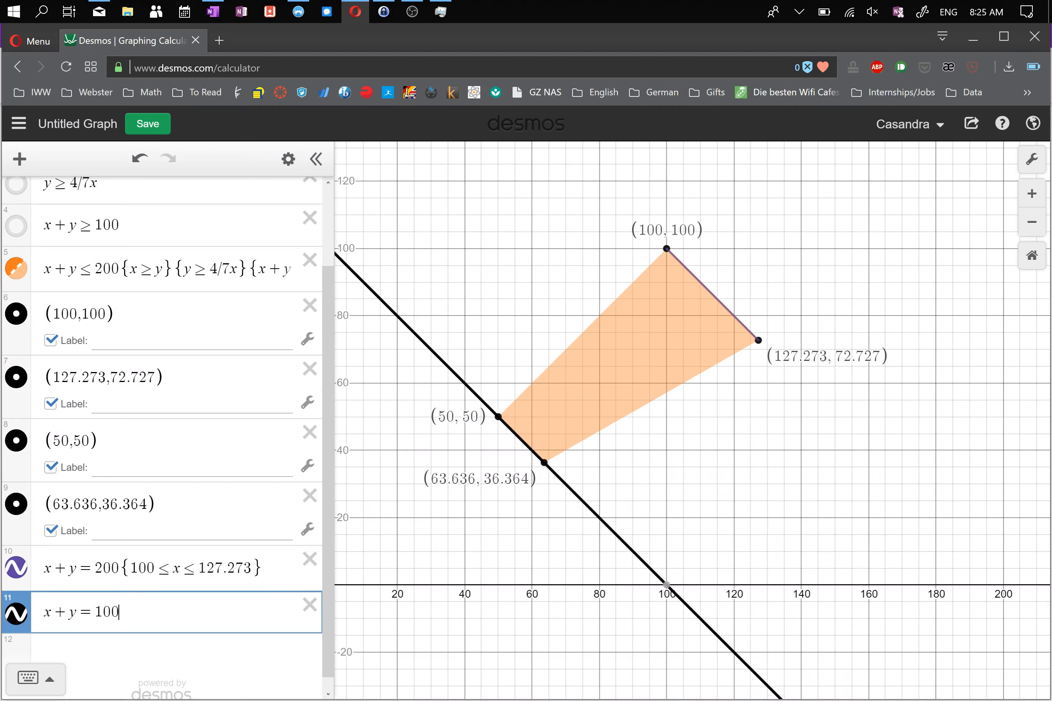
# Step: Restrict the line x + y = 100 to the domain 50 ≤ x ≤ 63.634
pyautogui.write('{50')
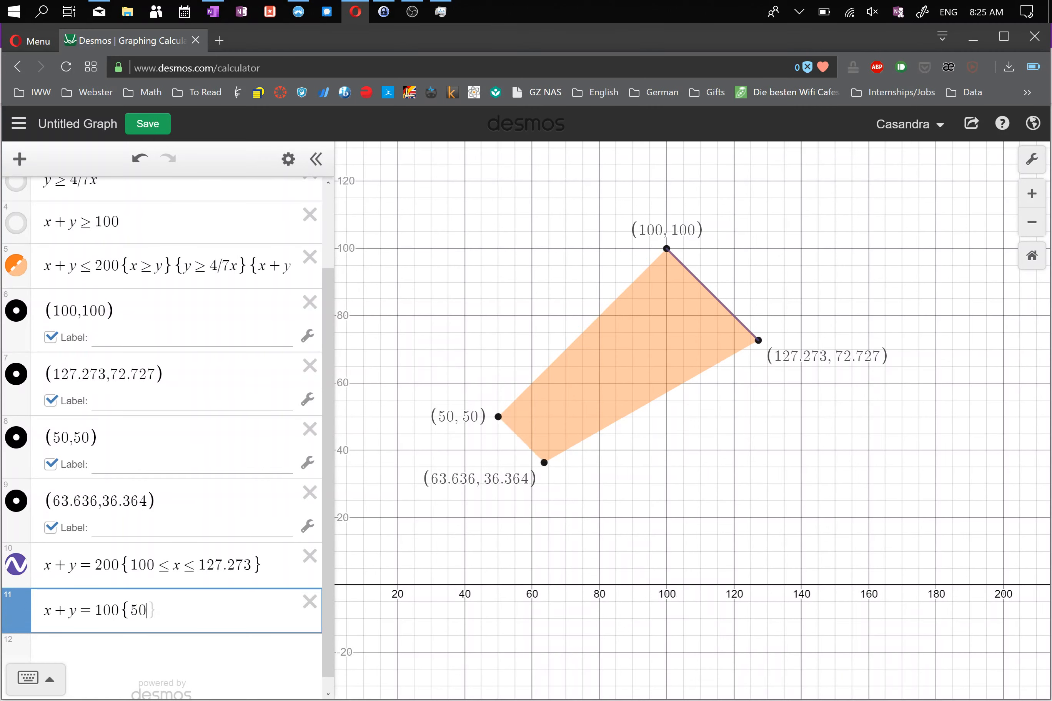
pyautogui.write('<=x')
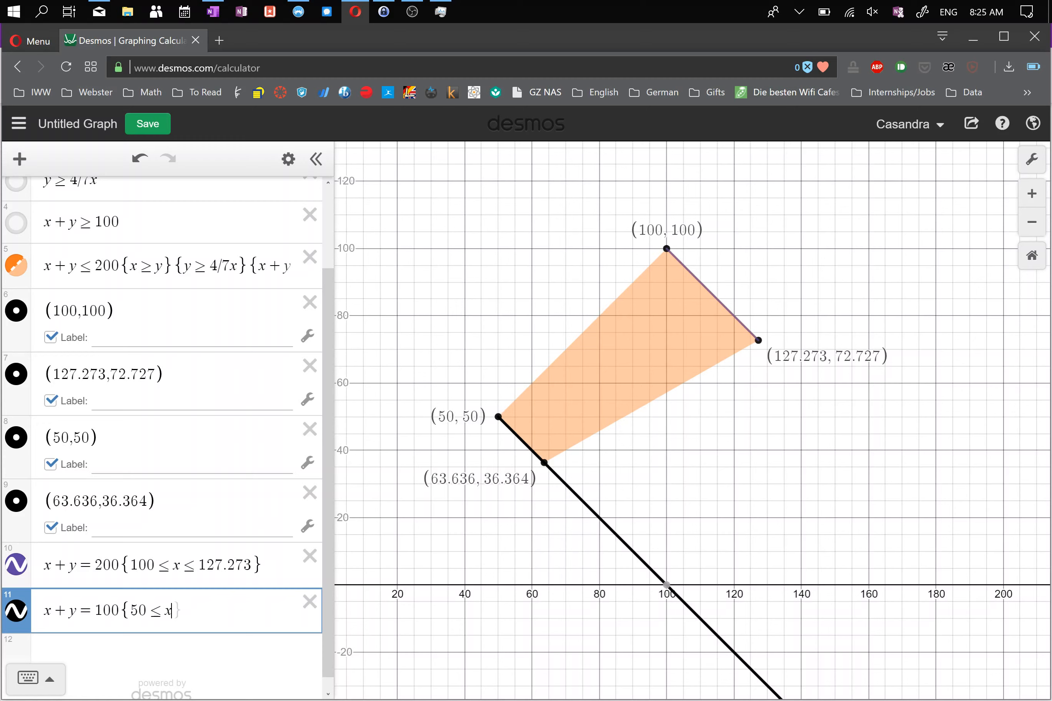
pyautogui.write('<-53.53')
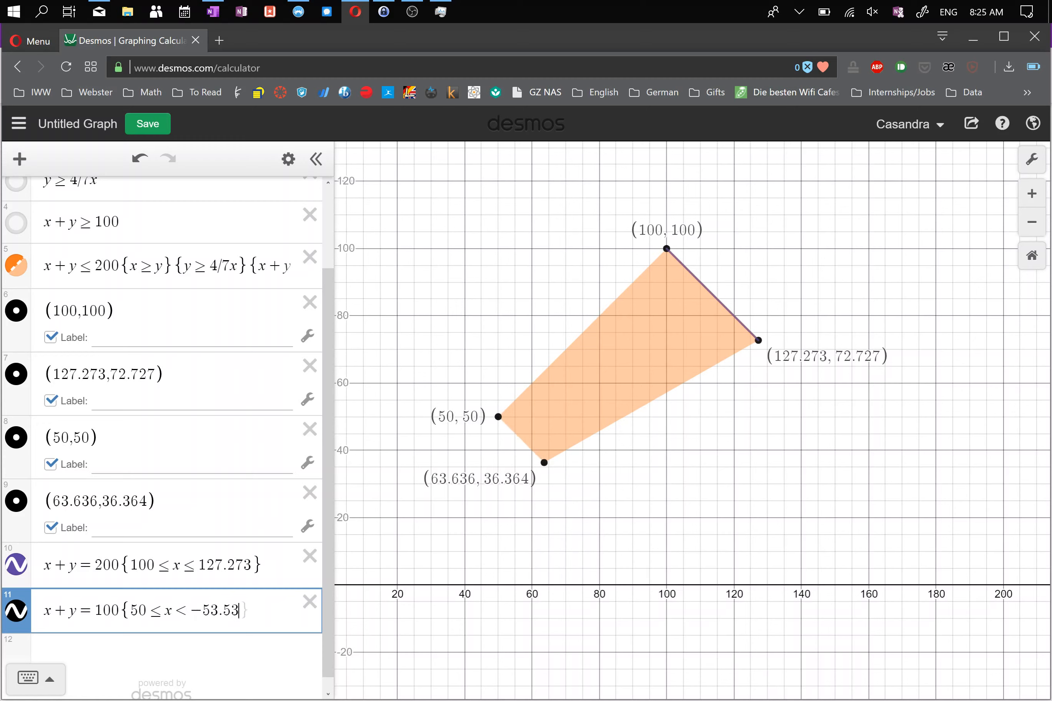
pyautogui.press('BackSpace')
pyautogui.press('BackSpace')
pyautogui.press('BackSpace')
pyautogui.press('BackSpace')
pyautogui.press('BackSpace')
pyautogui.press('BackSpace')
pyautogui.write('=')
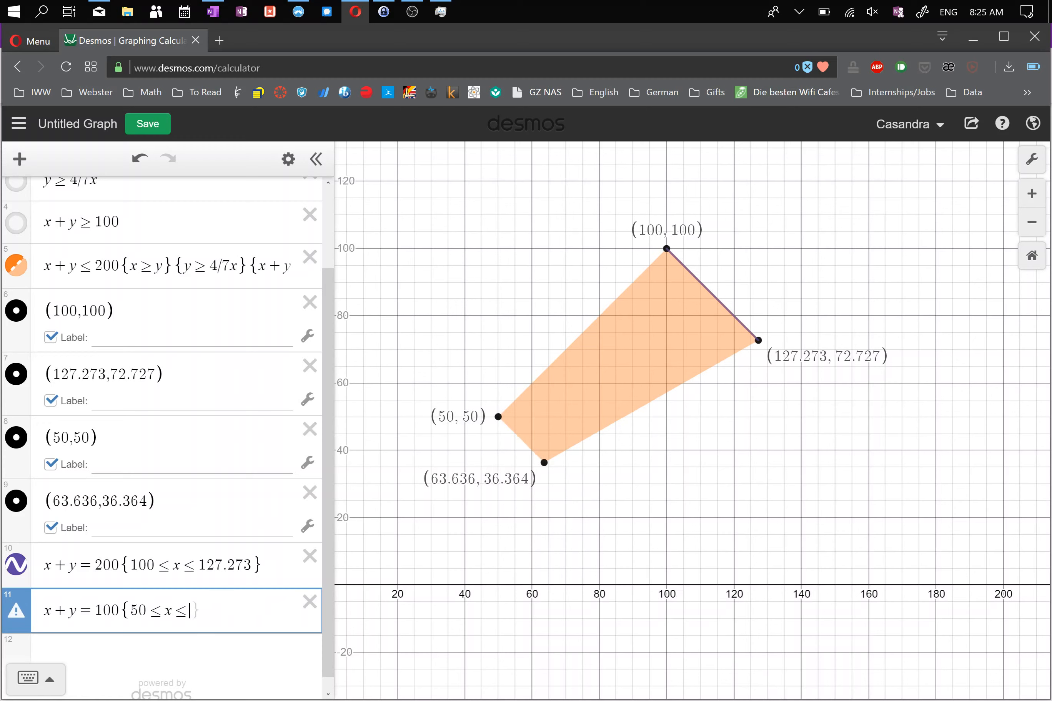
pyautogui.write('63.63')
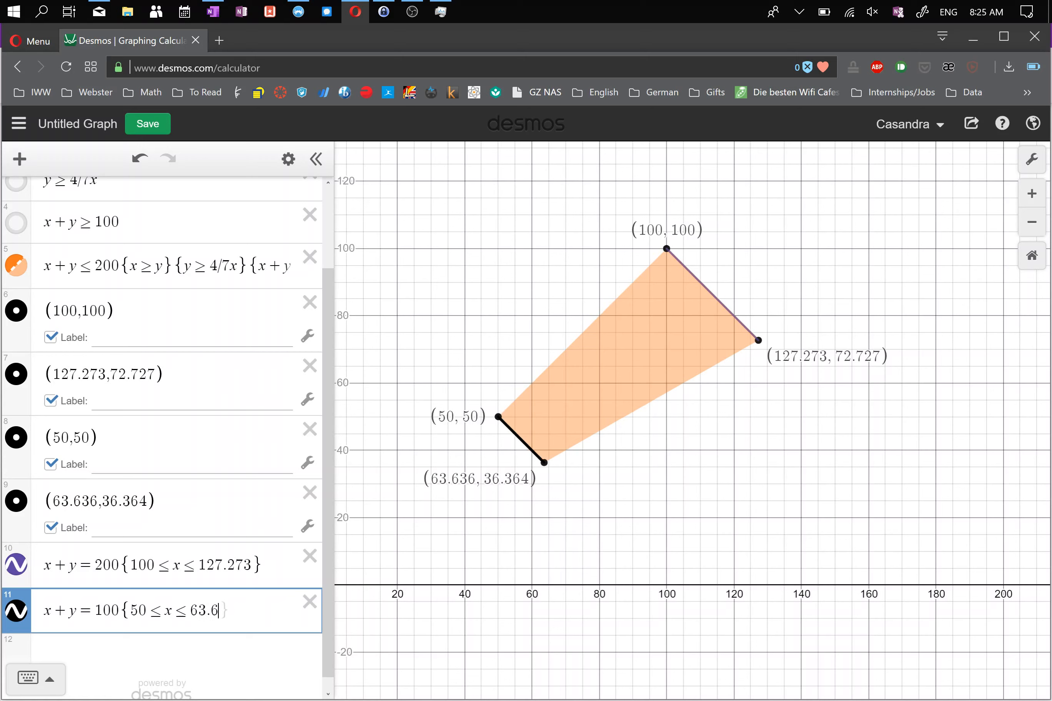
pyautogui.write('4')
# Step: Add the boundary line y = 4/7x as the twelfth expression, based on the third constraint
pyautogui.scroll(2, 163, 407)
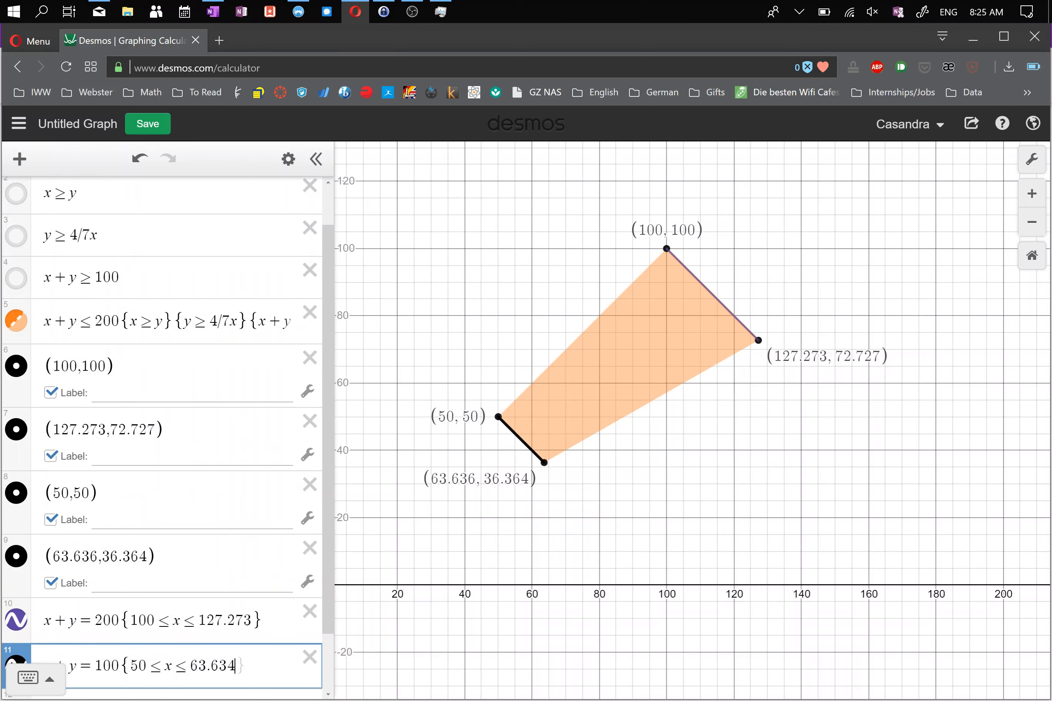
pyautogui.moveTo(44, 267); pyautogui.dragTo(99, 245)
pyautogui.hotkey('ctrl', 'c')
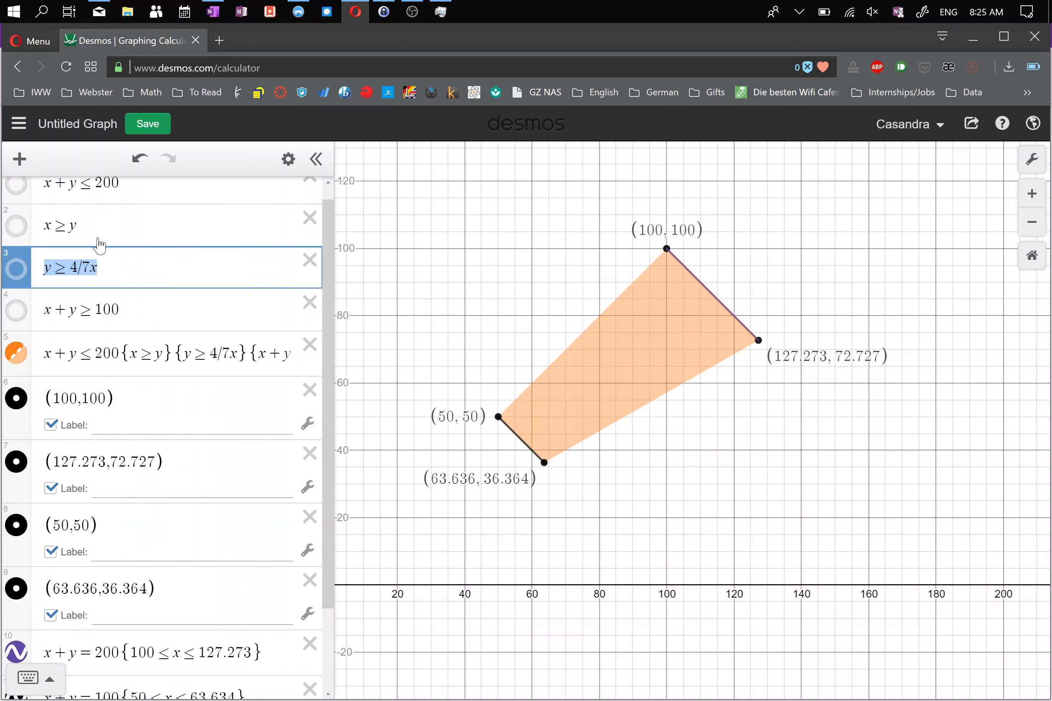
pyautogui.scroll(-3, 90, 407)
pyautogui.click(74, 631)
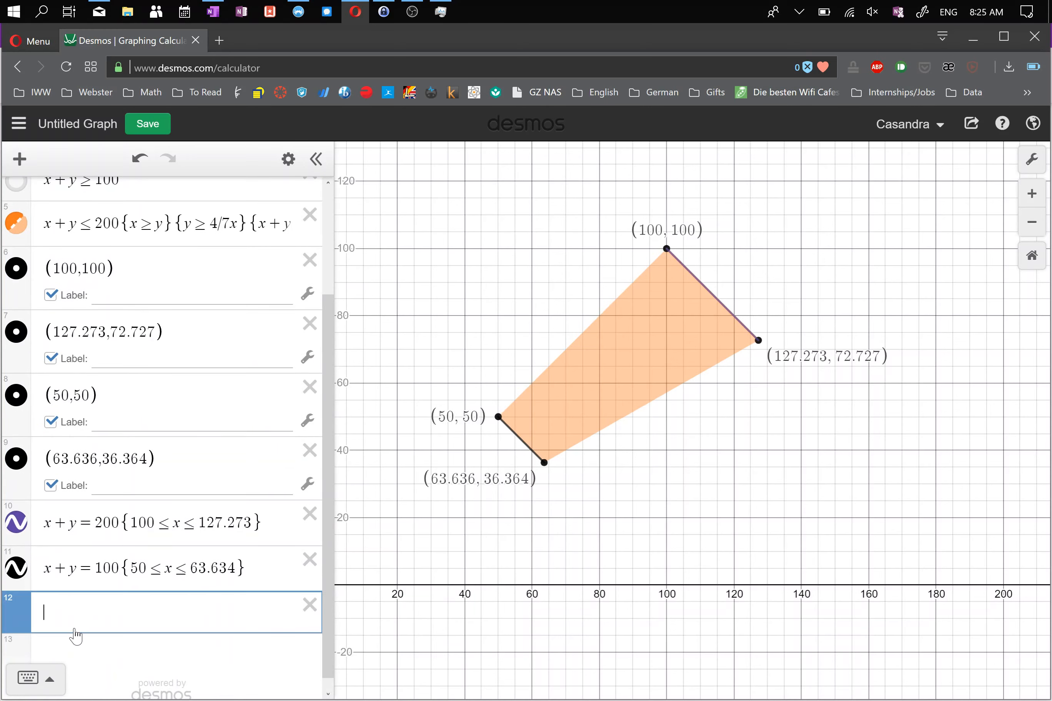
pyautogui.hotkey('ctrl', 'v')
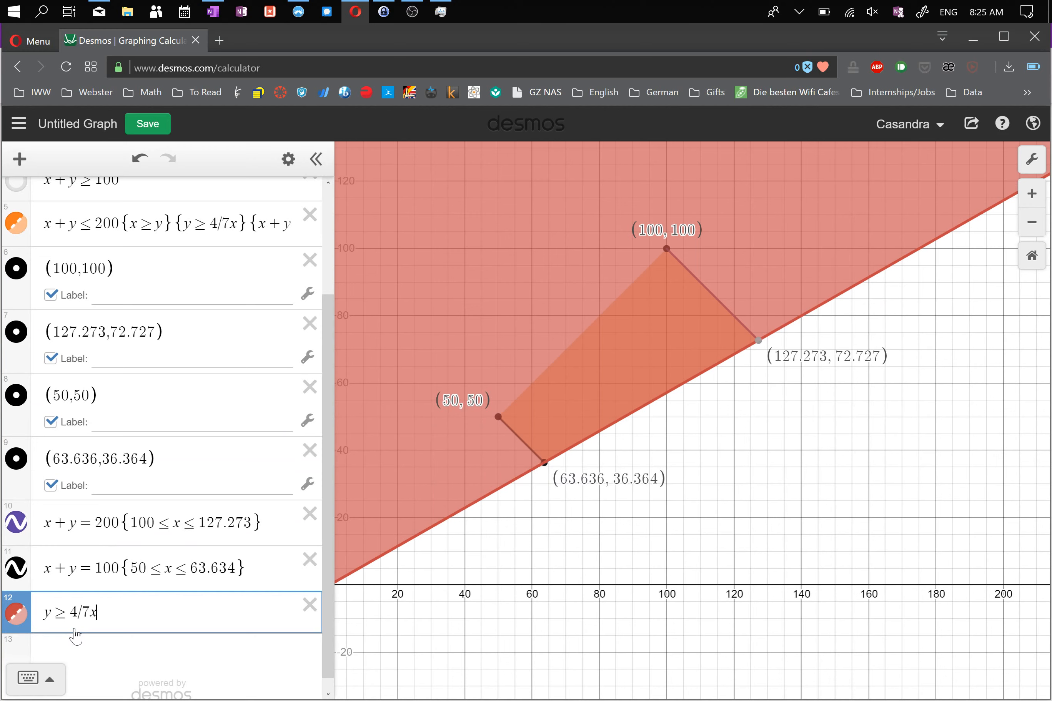
pyautogui.press('Left')
pyautogui.press('Left')
pyautogui.press('Left')
pyautogui.press('Left')
pyautogui.hotkey('shift', 'Left')
pyautogui.write('=')
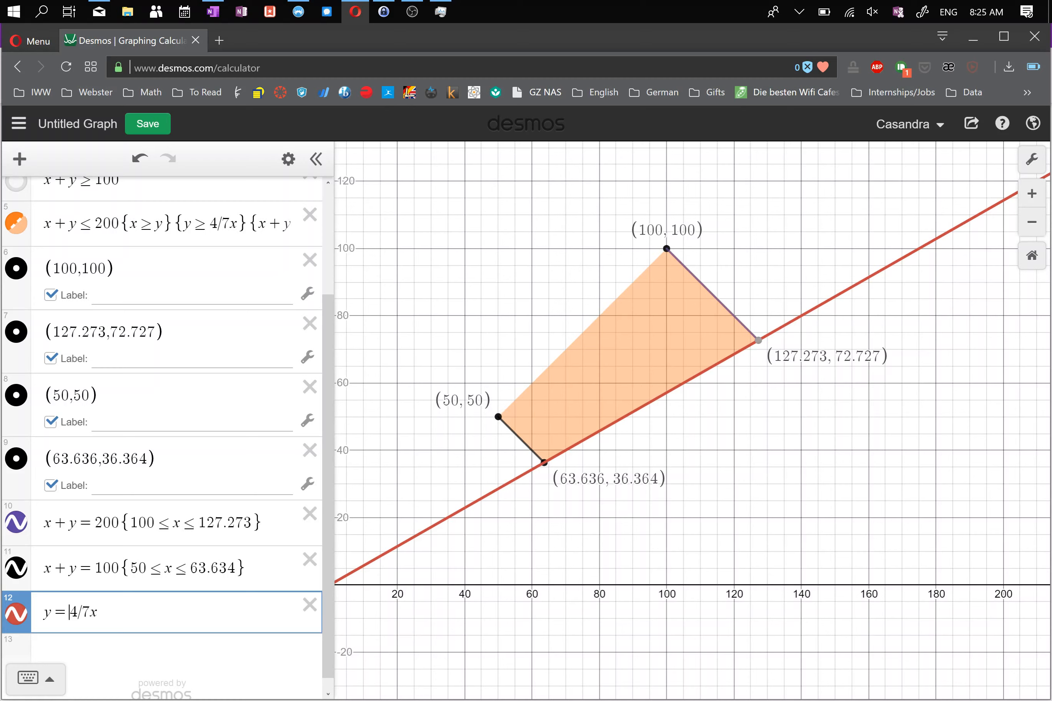
# Step: Rewrite the slope 4/7 in the twelfth expression as a stacked fraction multiplied by x
pyautogui.click(89, 612)
pyautogui.press('BackSpace')
pyautogui.press('BackSpace')
pyautogui.press('BackSpace')
pyautogui.write('/7')
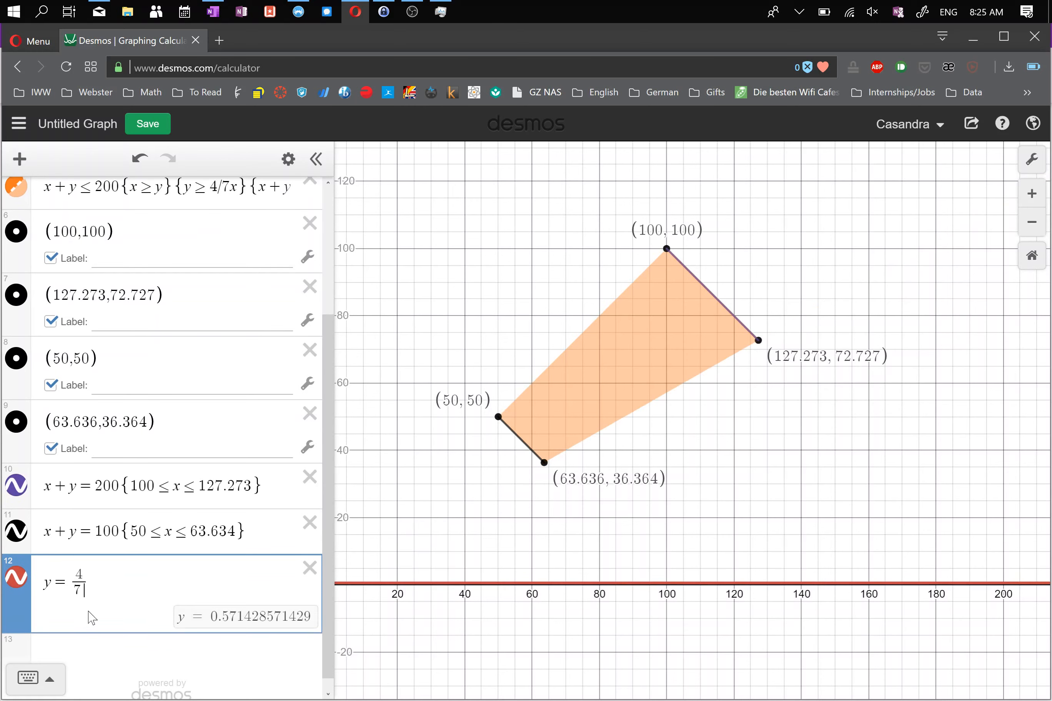
pyautogui.press('Right')
pyautogui.write('x')
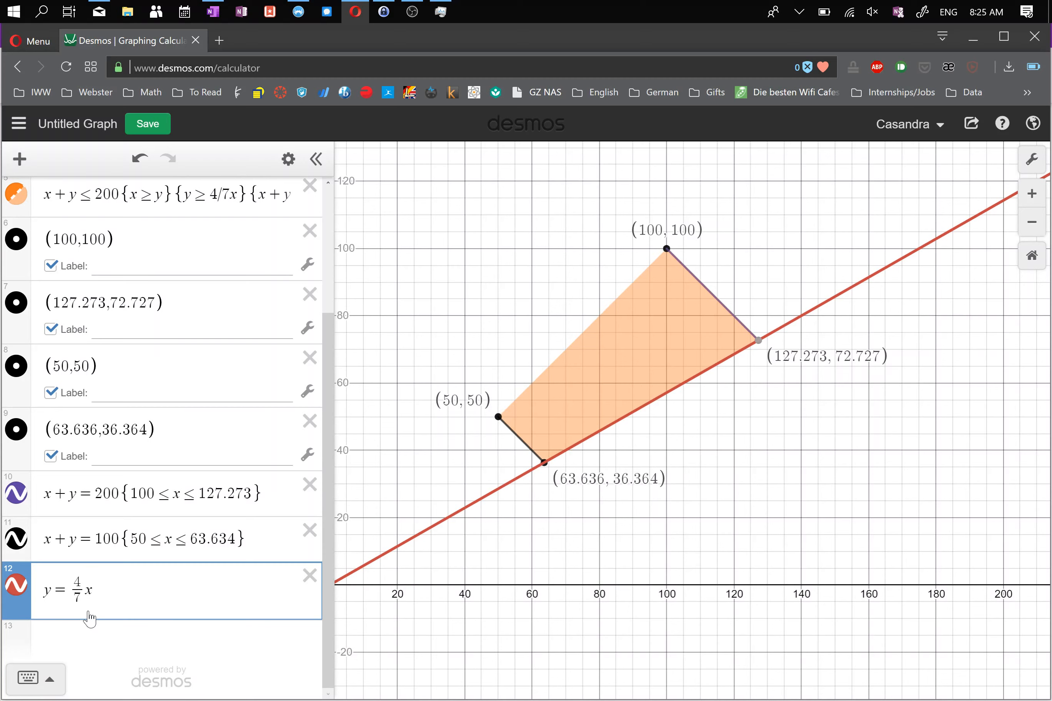
# Step: Restrict the line y = 4/7x to the domain 63.636 ≤ x ≤ 127.273
pyautogui.write('{63')
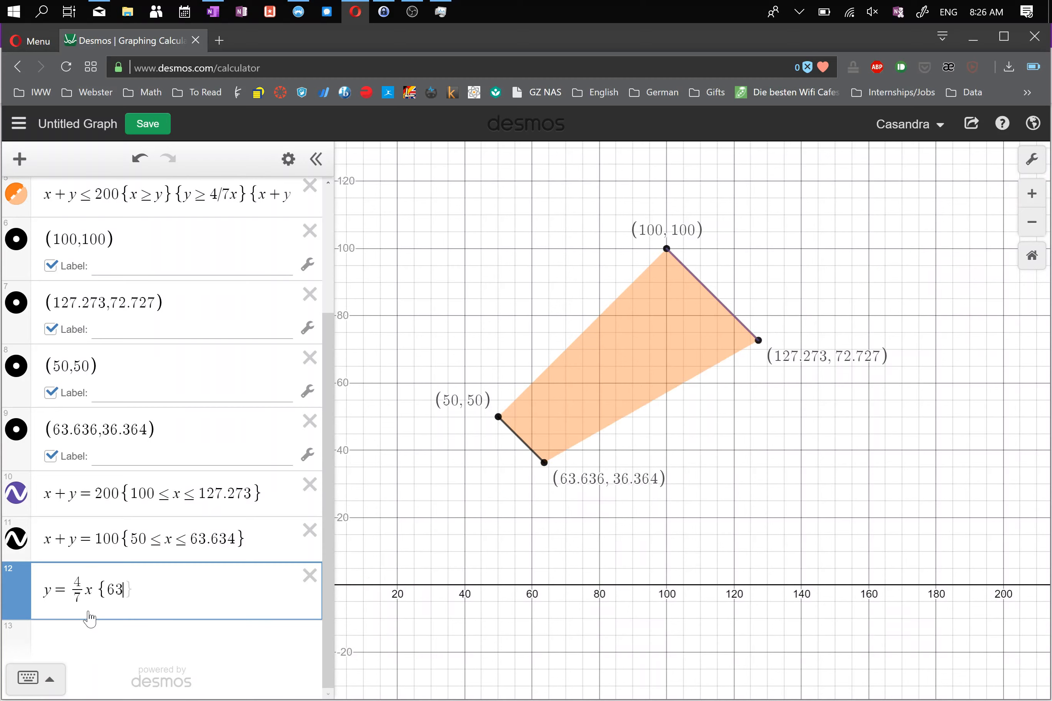
pyautogui.write('.636,127.273')
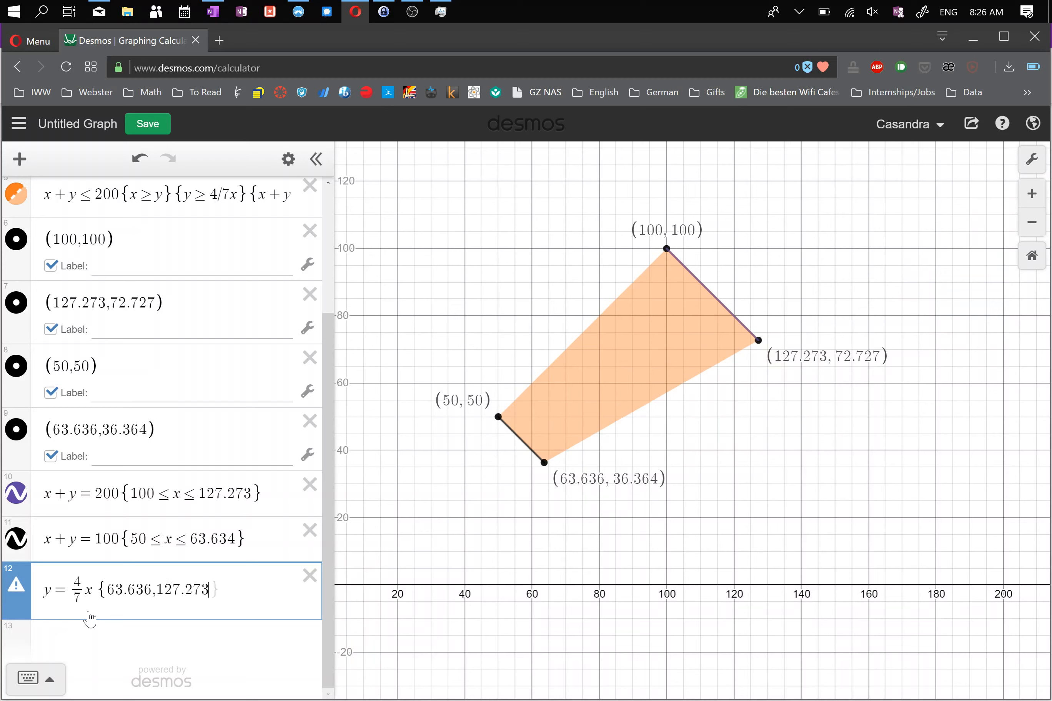
pyautogui.press('Left')
pyautogui.press('Left')
pyautogui.press('Left')
pyautogui.press('Left')
pyautogui.press('Left')
pyautogui.press('Left')
pyautogui.press('Left')
pyautogui.press('BackSpace')
pyautogui.write('<=x<=')
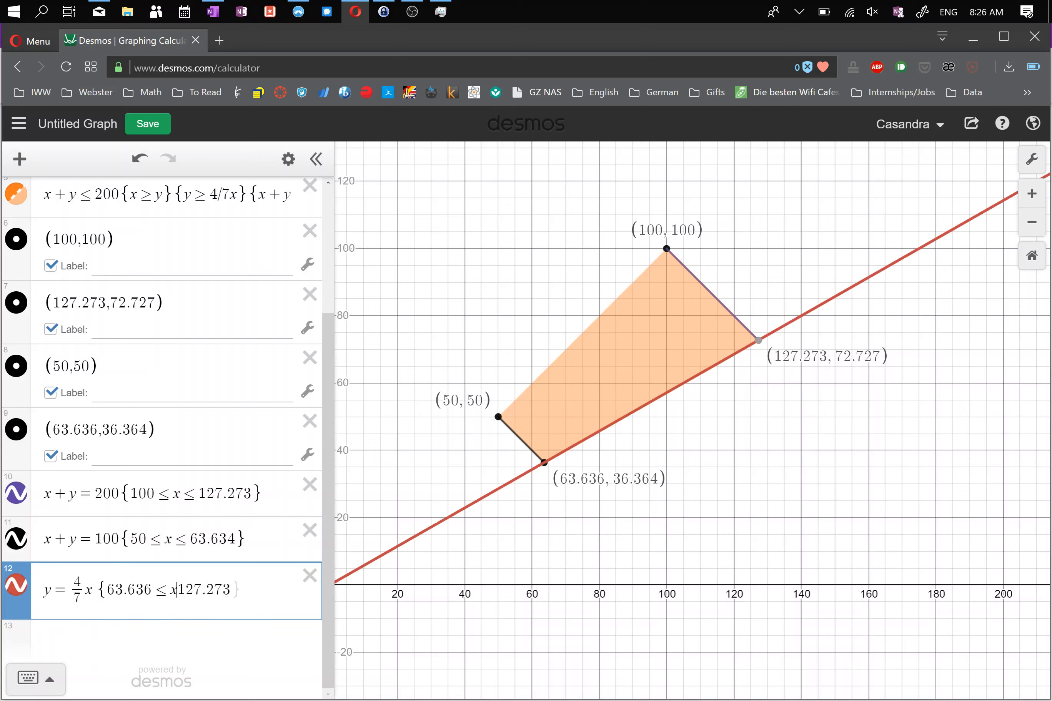
pyautogui.click(143, 638)
# Step: Add the boundary line x = y as the thirteenth expression, based on the second constraint
pyautogui.scroll(5, 150, 398)
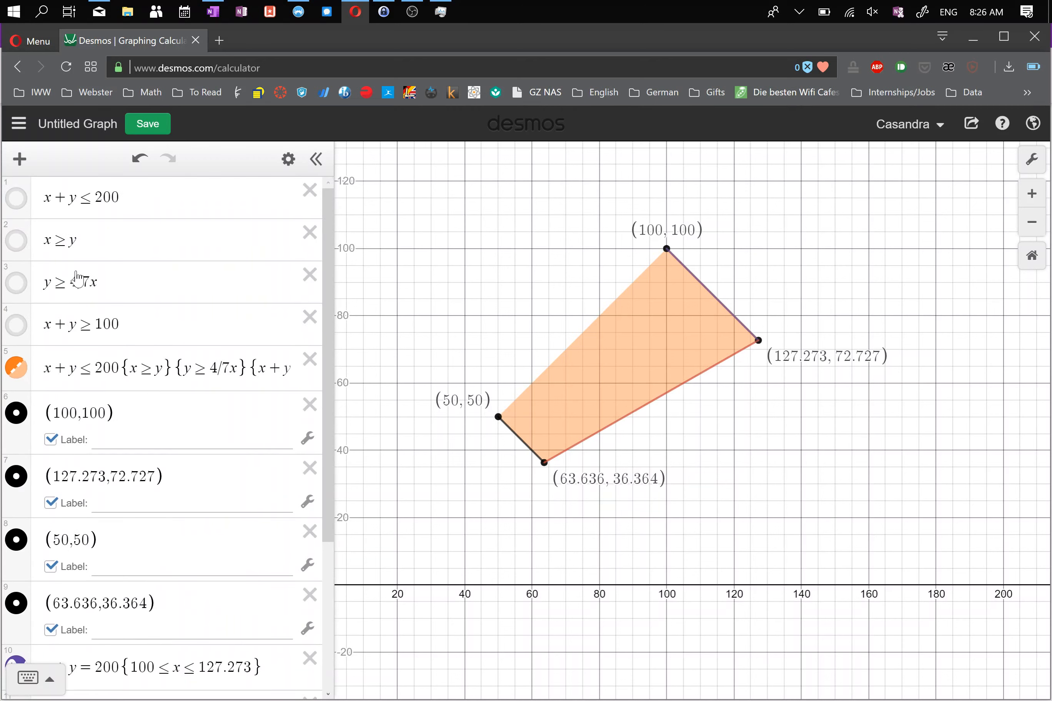
pyautogui.moveTo(86, 240); pyautogui.dragTo(42, 240)
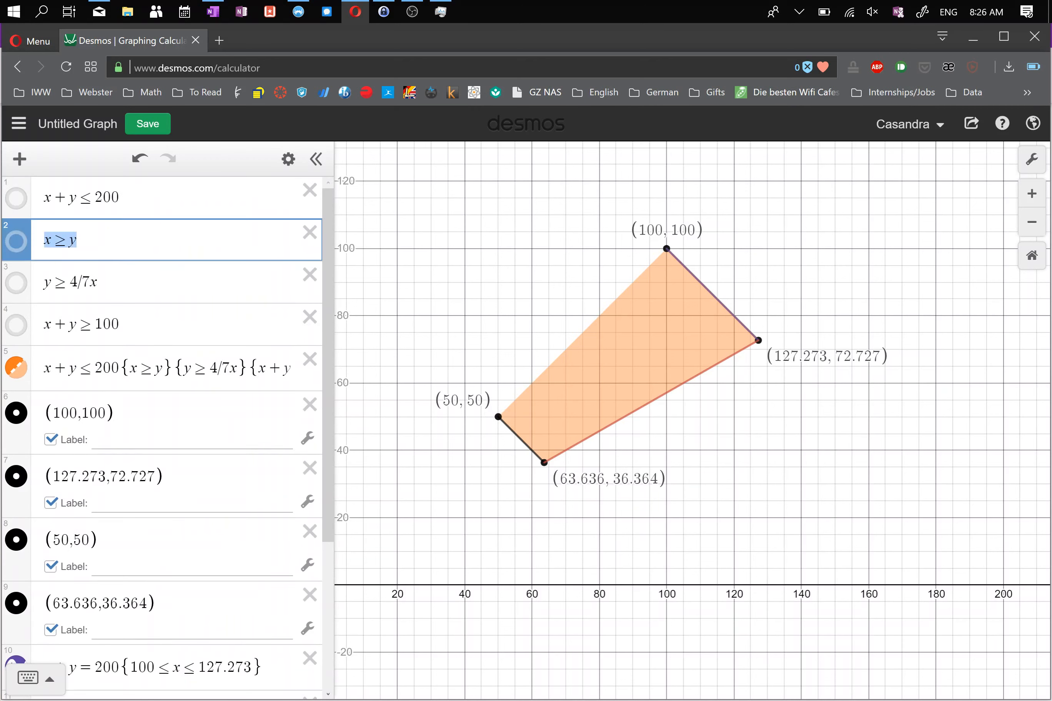
pyautogui.hotkey('ctrl', 'c')
pyautogui.scroll(-5, 129, 235)
pyautogui.click(89, 599)
pyautogui.hotkey('ctrl', 'v')
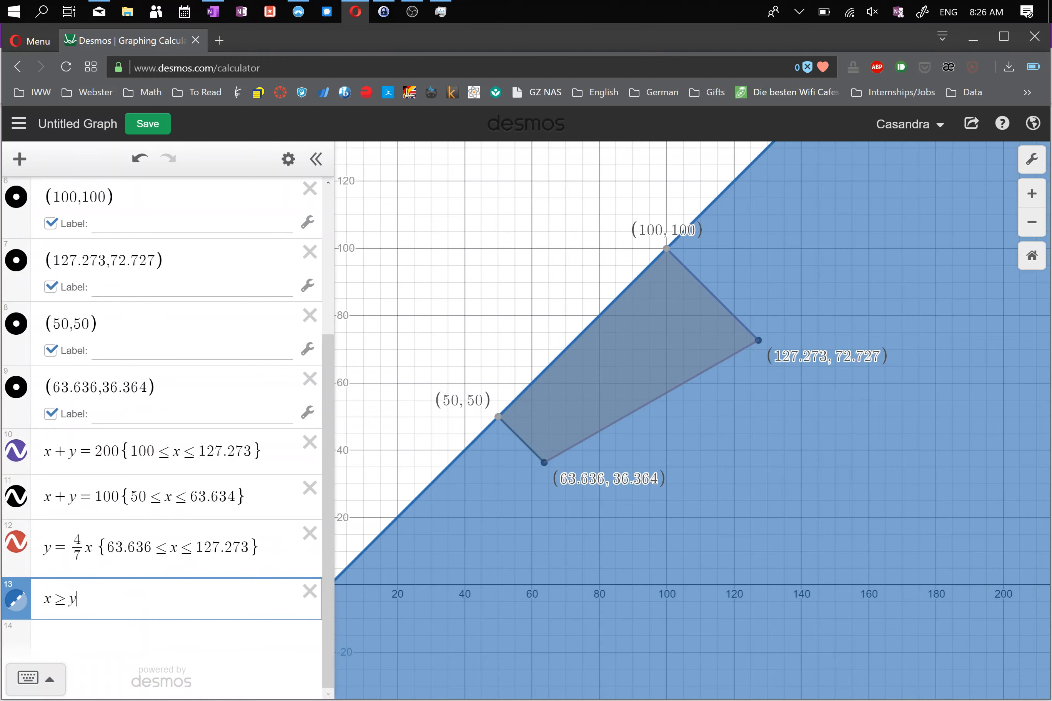
pyautogui.press('Left')
pyautogui.hotkey('shift', 'Left')
pyautogui.write('=')
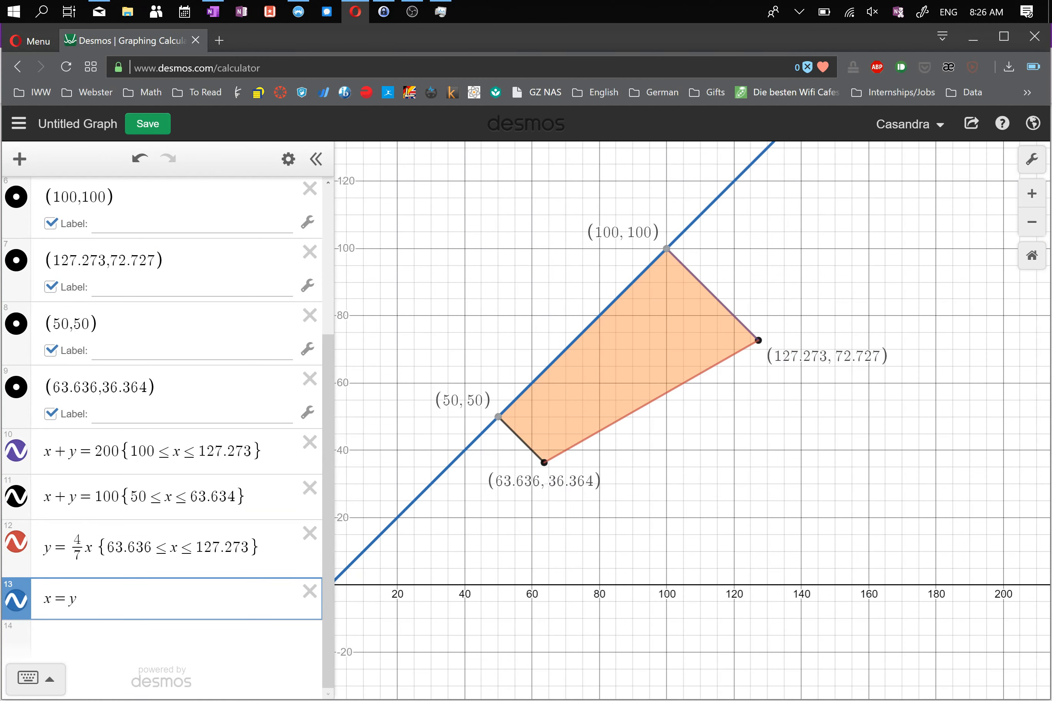
# Step: Restrict the line x = y to the domain 50 ≤ x ≤ 100
pyautogui.press('Right')
pyautogui.write('{')
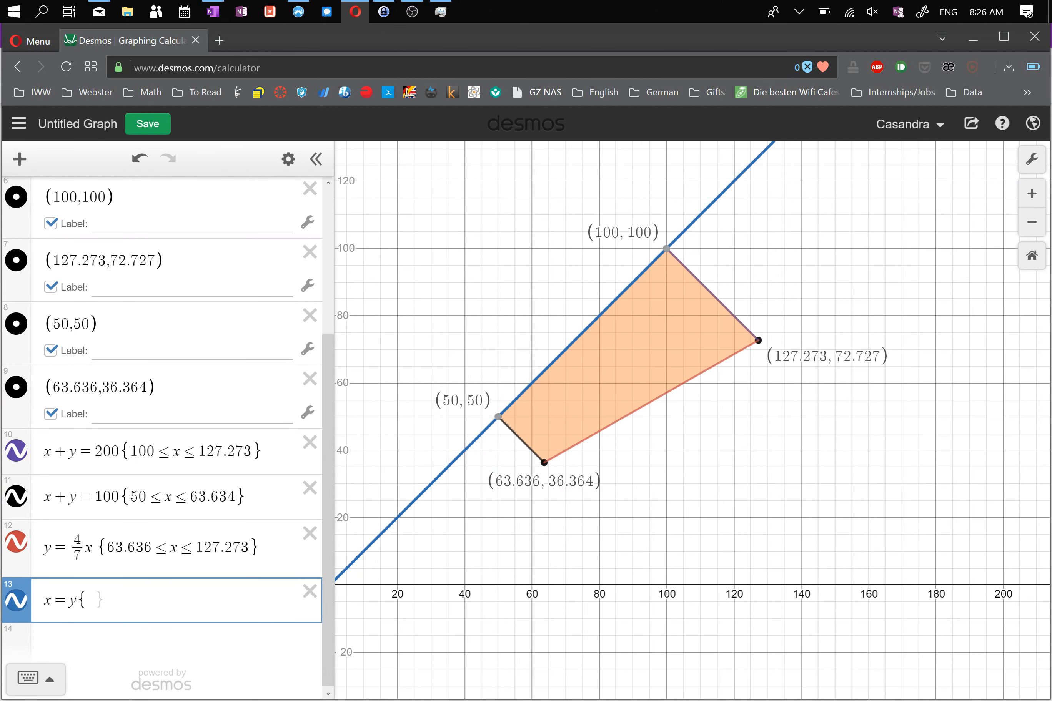
pyautogui.write('50')
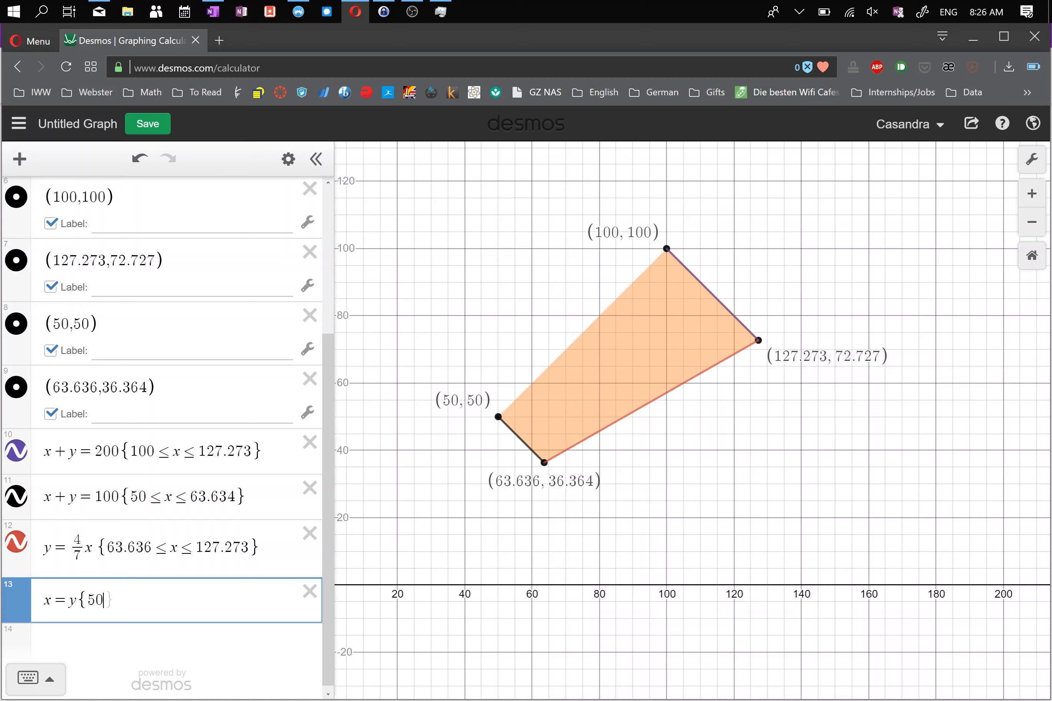
pyautogui.write('<=x')
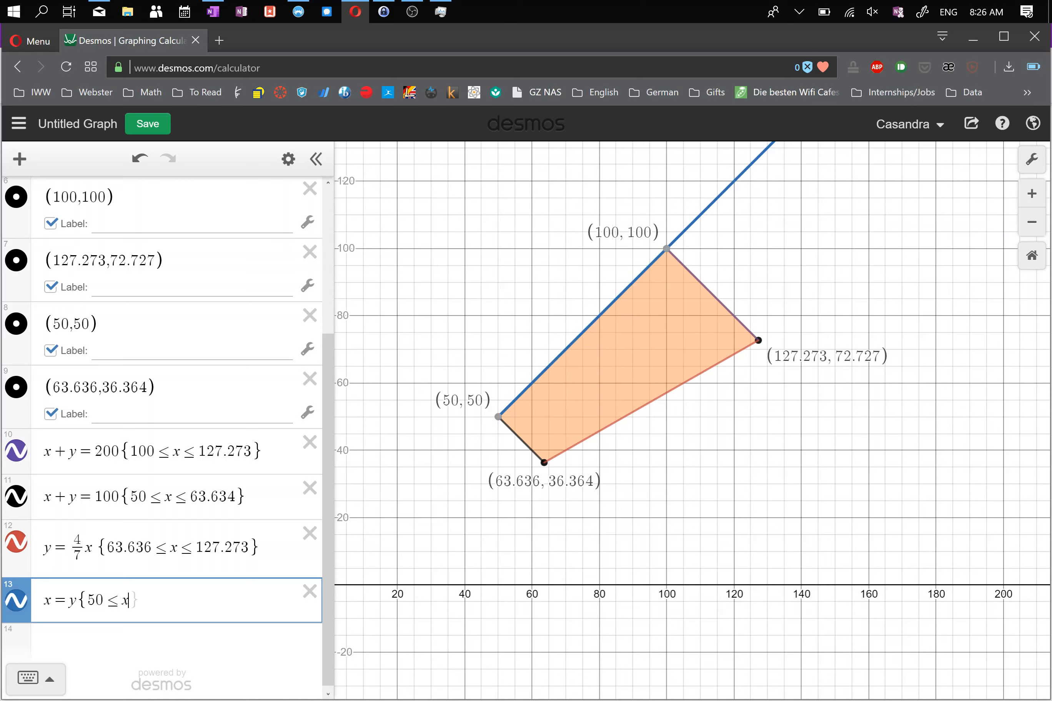
pyautogui.write('<=100')
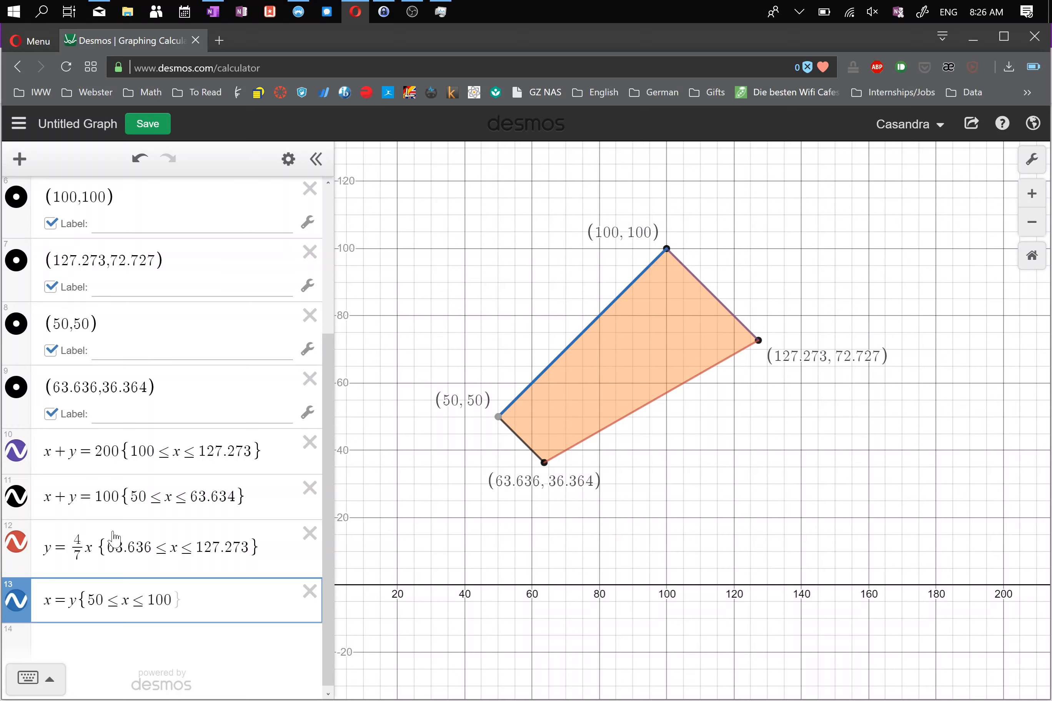
# Step: Change the colour of the boundary segment x + y = 100 to green and finish editing the expression list
pyautogui.click(289, 160)
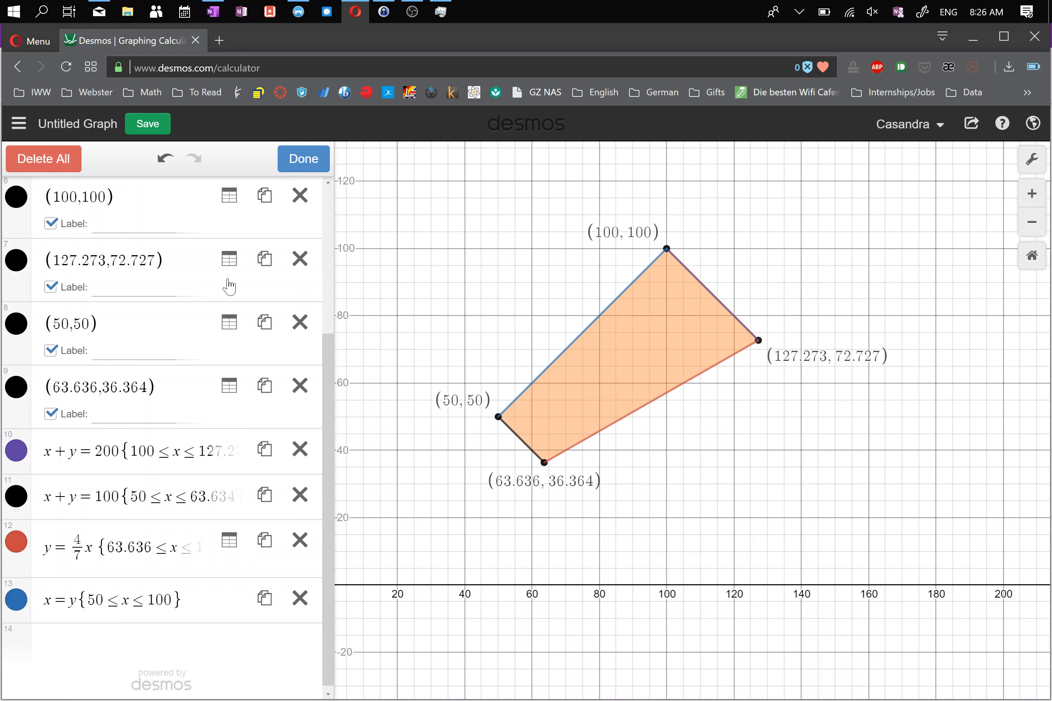
pyautogui.click(16, 496)
pyautogui.click(192, 489)
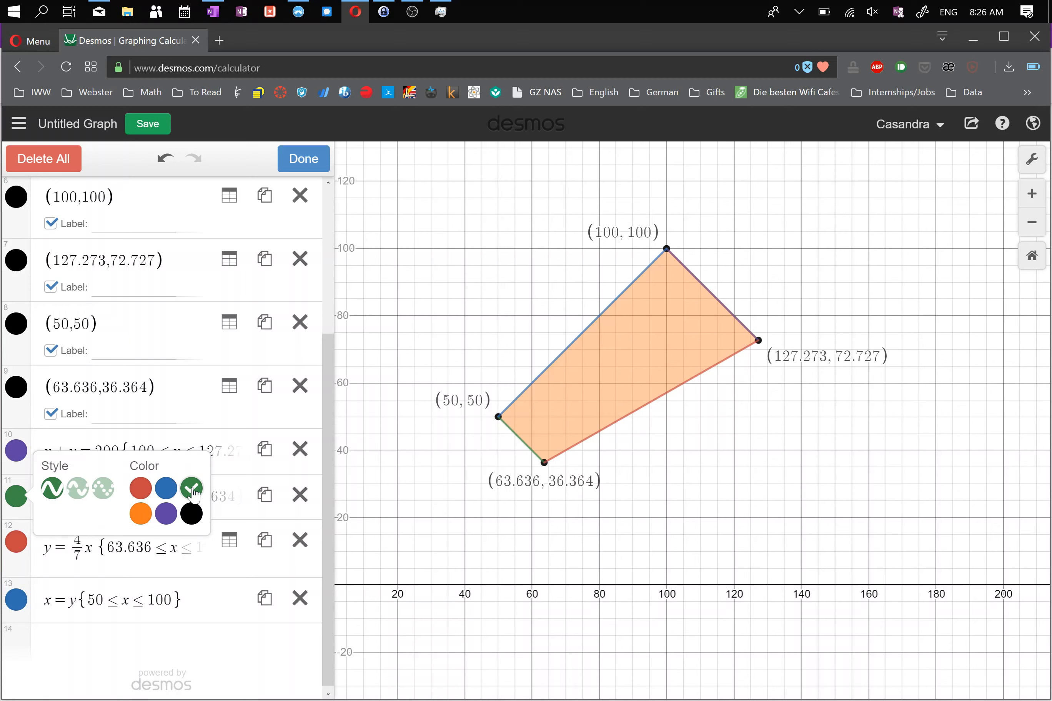
pyautogui.click(500, 266)
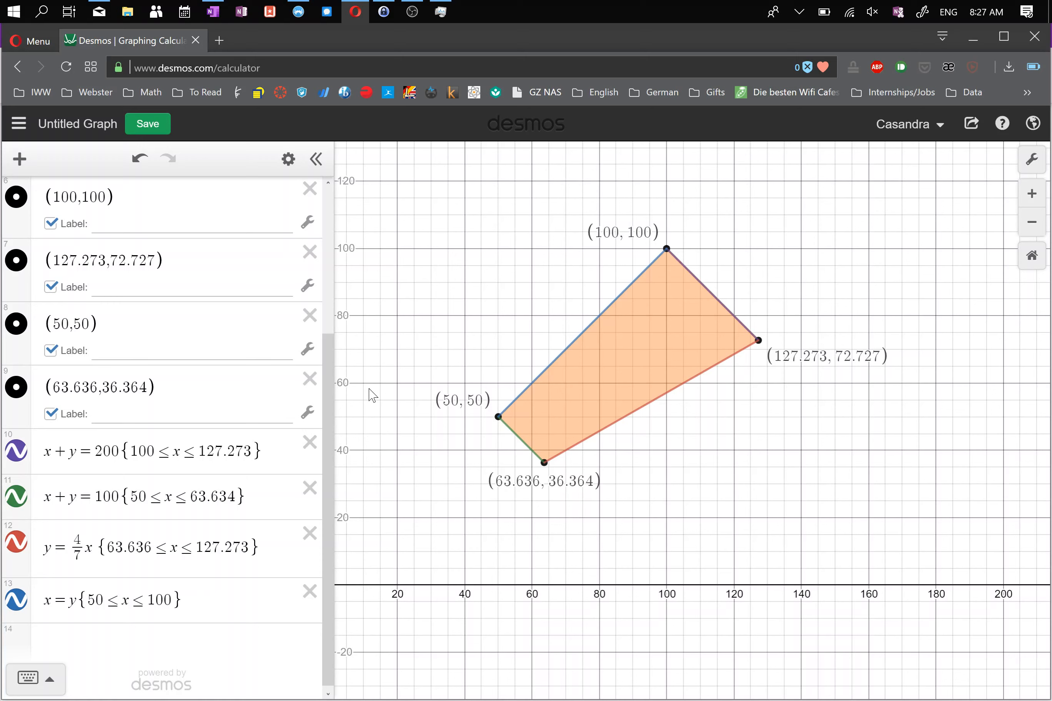
# Step: Plot the point (60,80) as the fourteenth expression and show its coordinate label
pyautogui.click(100, 648)
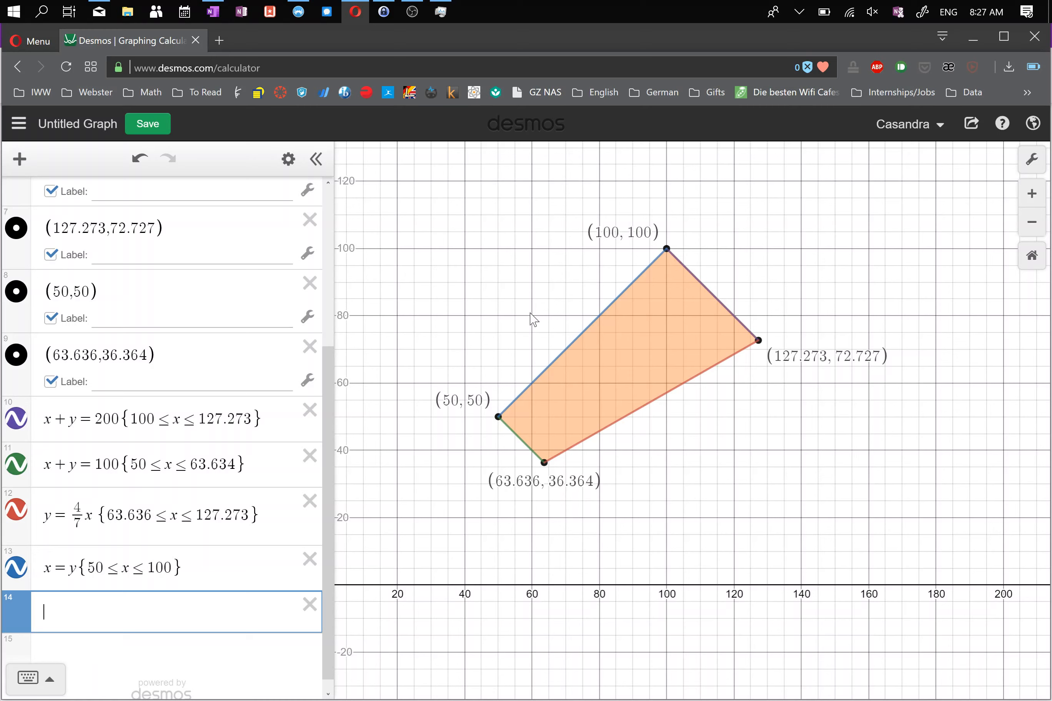
pyautogui.write('(60')
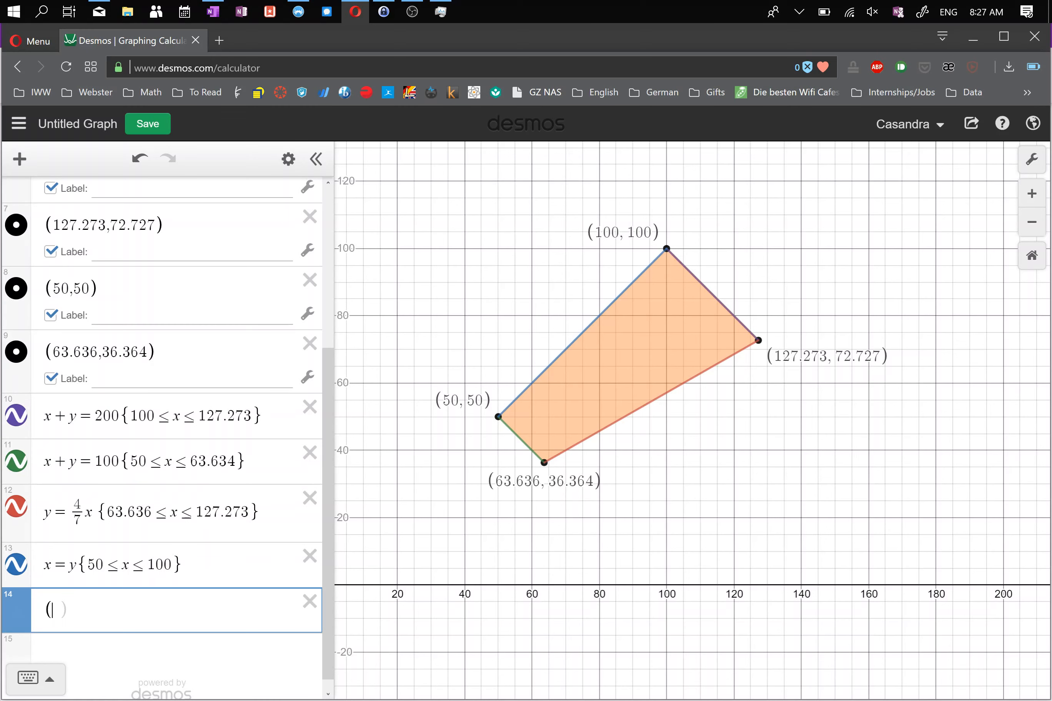
pyautogui.write(',80')
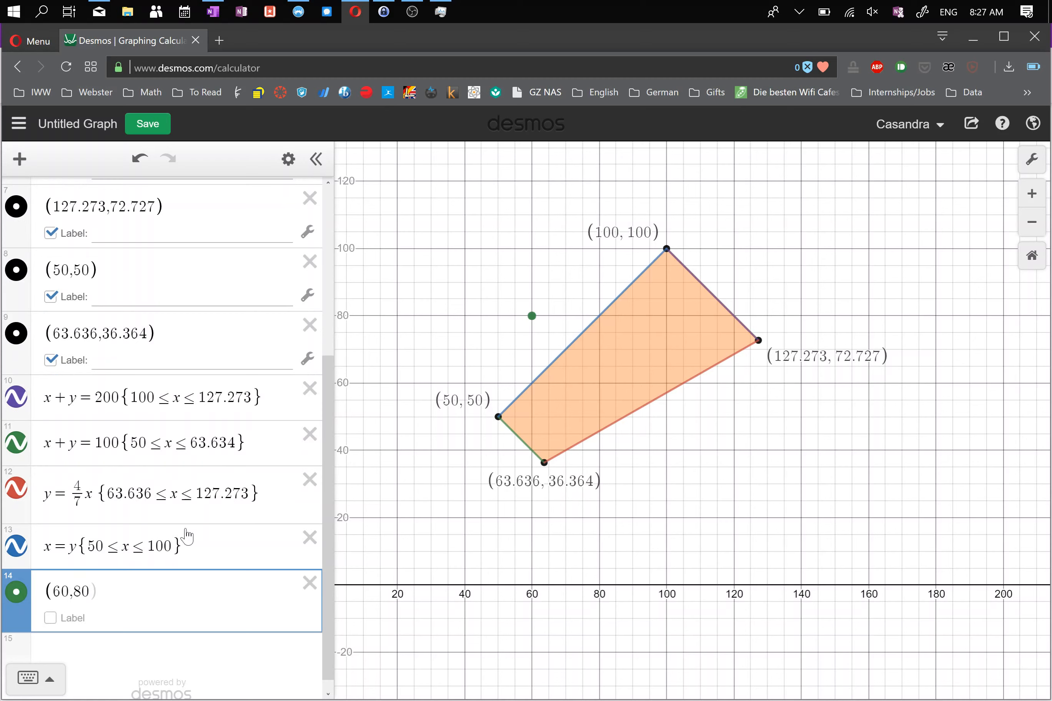
pyautogui.click(50, 623)
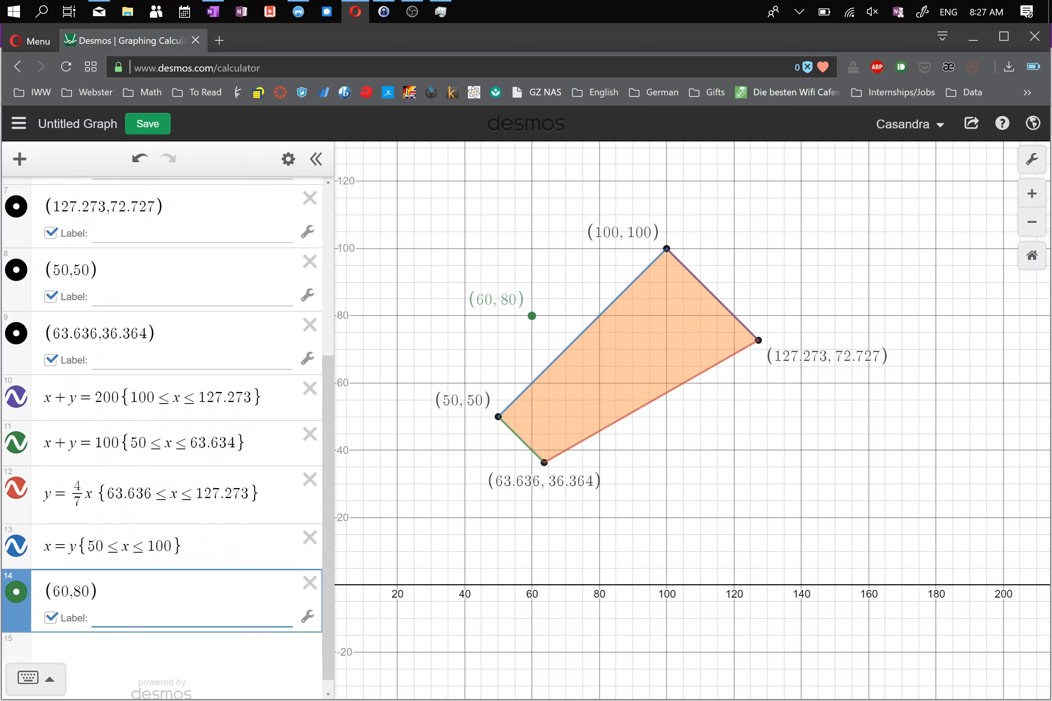
# Step: Label the point (60,80) with x+y=200, copied from the tenth expression, and put an opening backtick before it
pyautogui.moveTo(47, 397); pyautogui.dragTo(119, 398)
pyautogui.hotkey('ctrl', 'c')
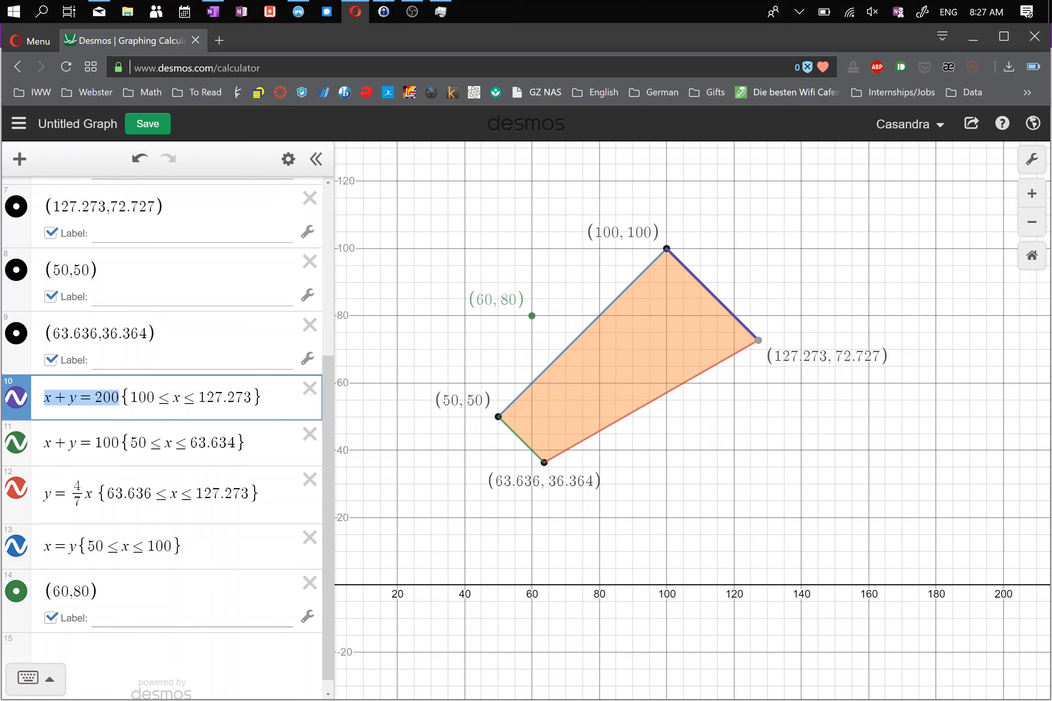
pyautogui.click(113, 619)
pyautogui.hotkey('ctrl', 'v')
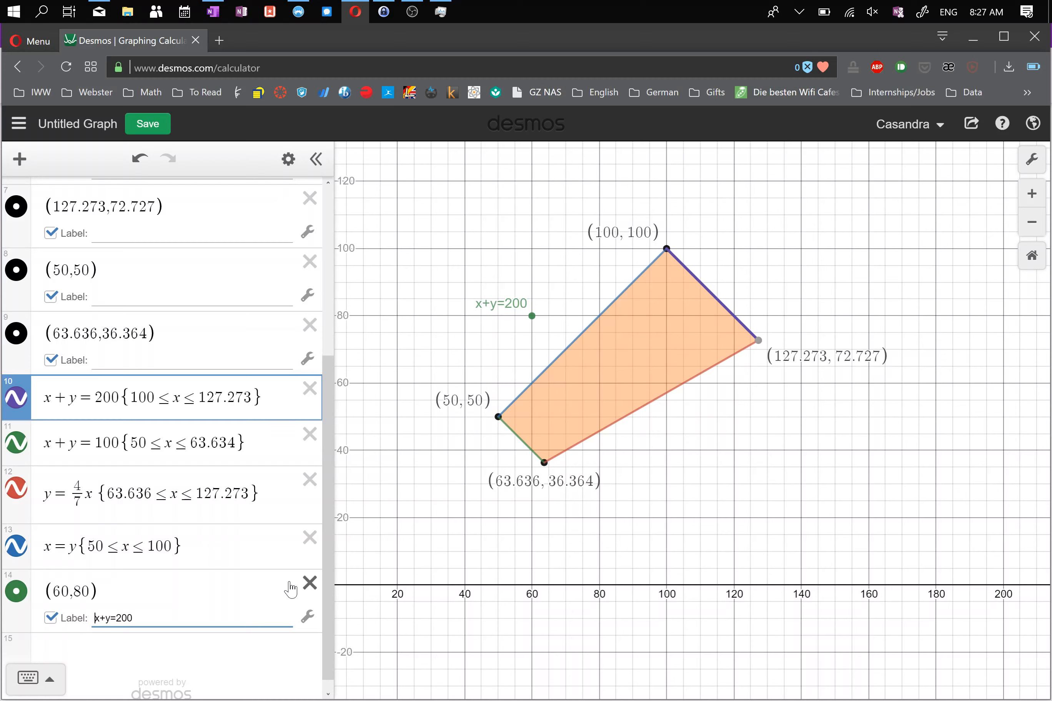
pyautogui.write('`')
pyautogui.click(56, 686)
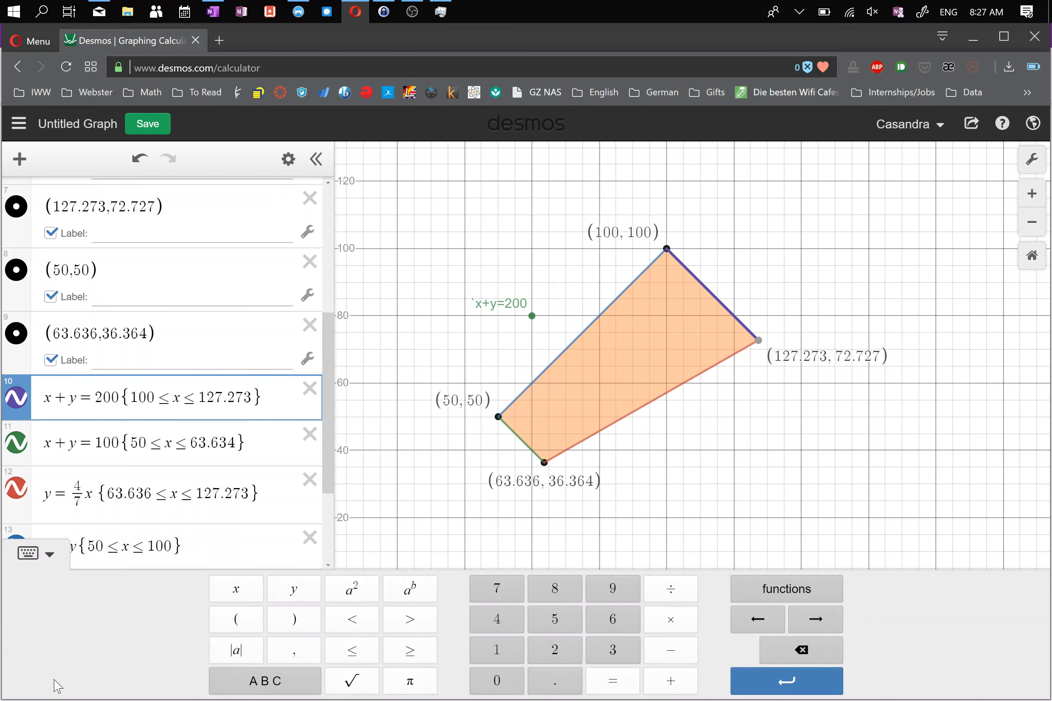
pyautogui.click(265, 683)
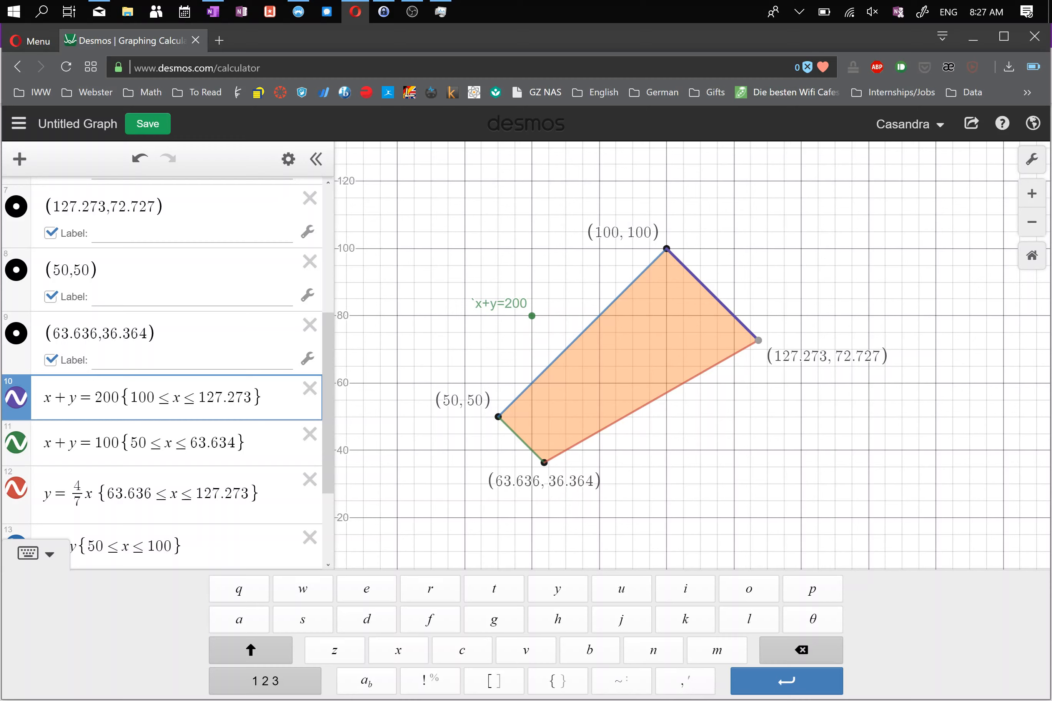
pyautogui.click(47, 561)
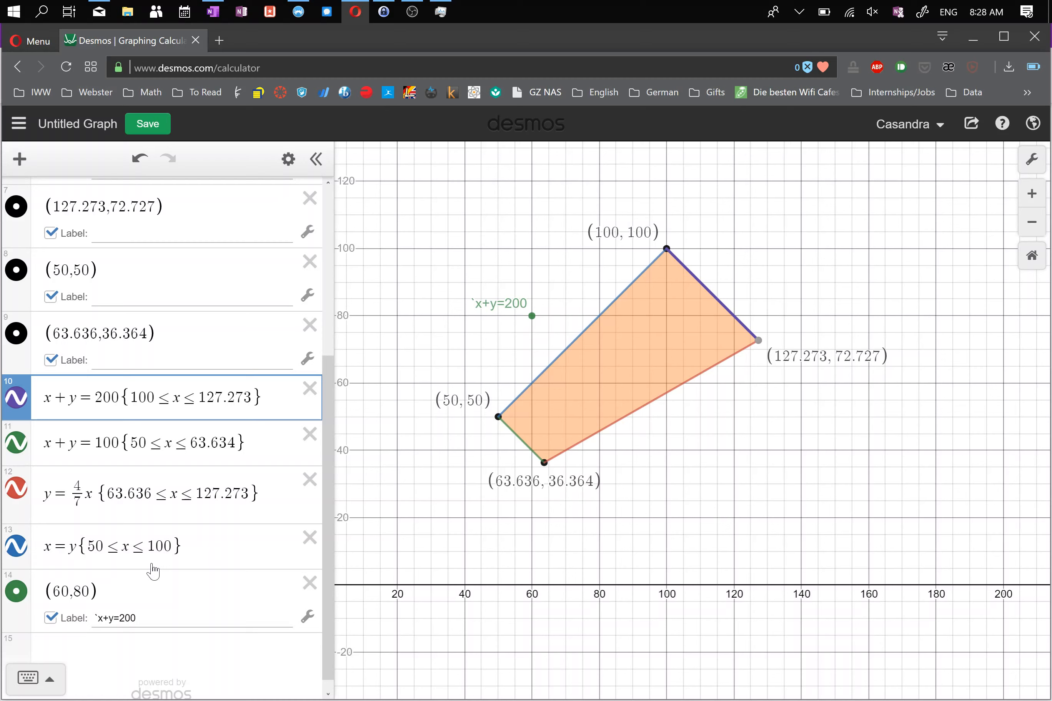
# Step: Add a closing backtick to the x+y=200 label so it is typeset as math
pyautogui.click(136, 618)
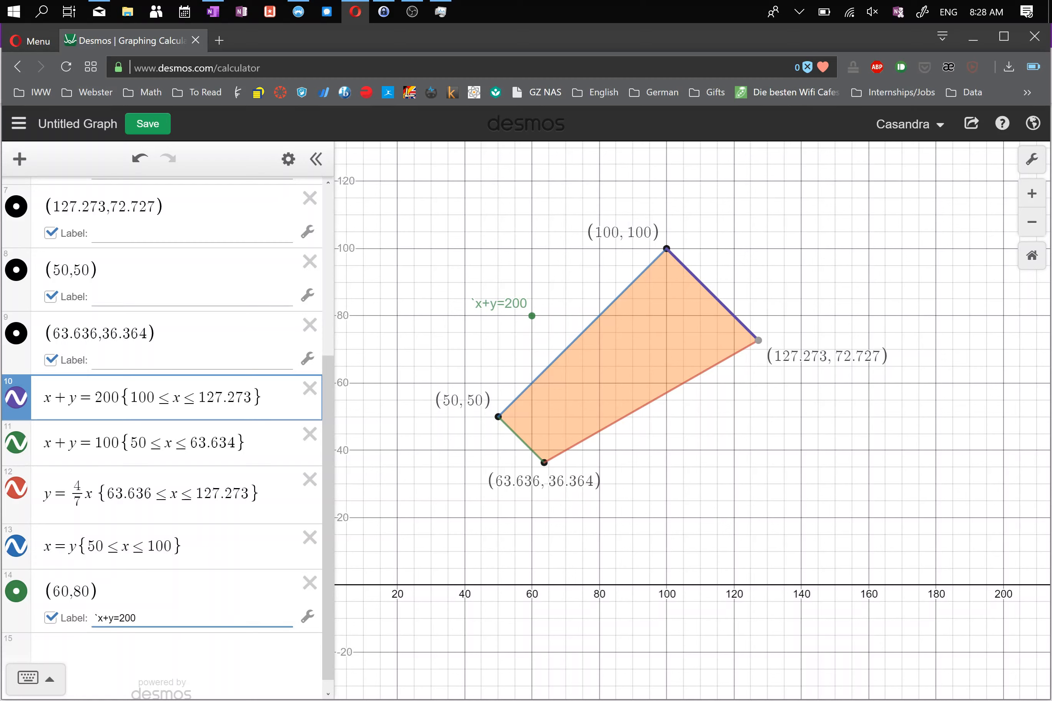
pyautogui.write('`')
pyautogui.click(535, 317)
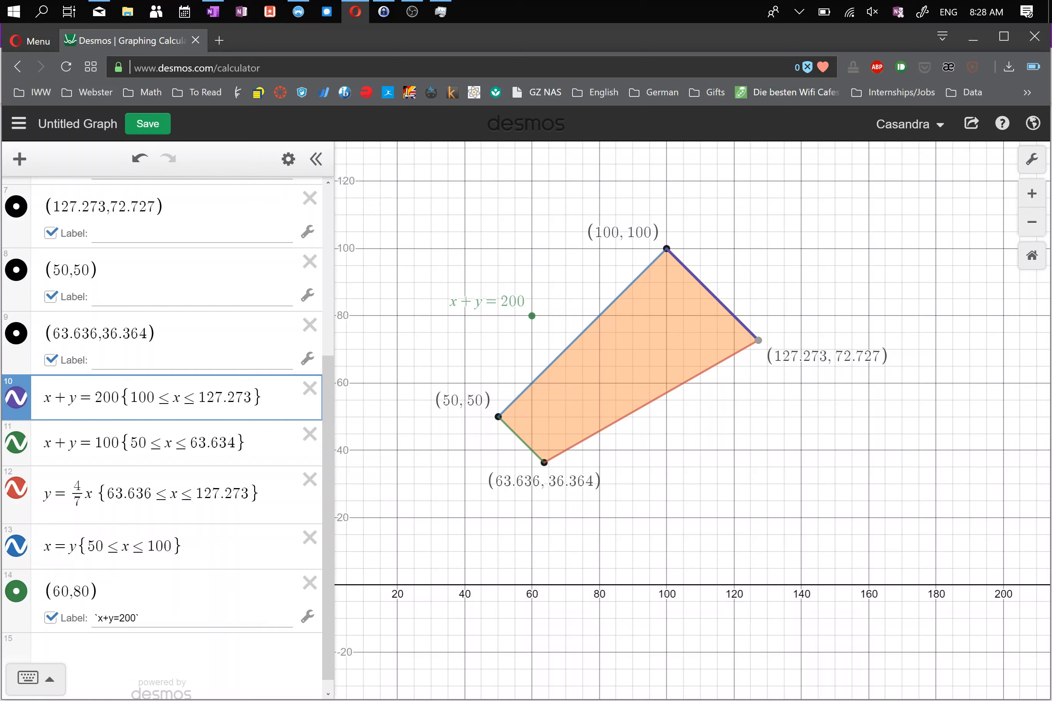
# Step: Colour the x+y=200 label point purple, make it draggable in all directions and move it beside the purple edge at about (115.8,90)
pyautogui.click(287, 158)
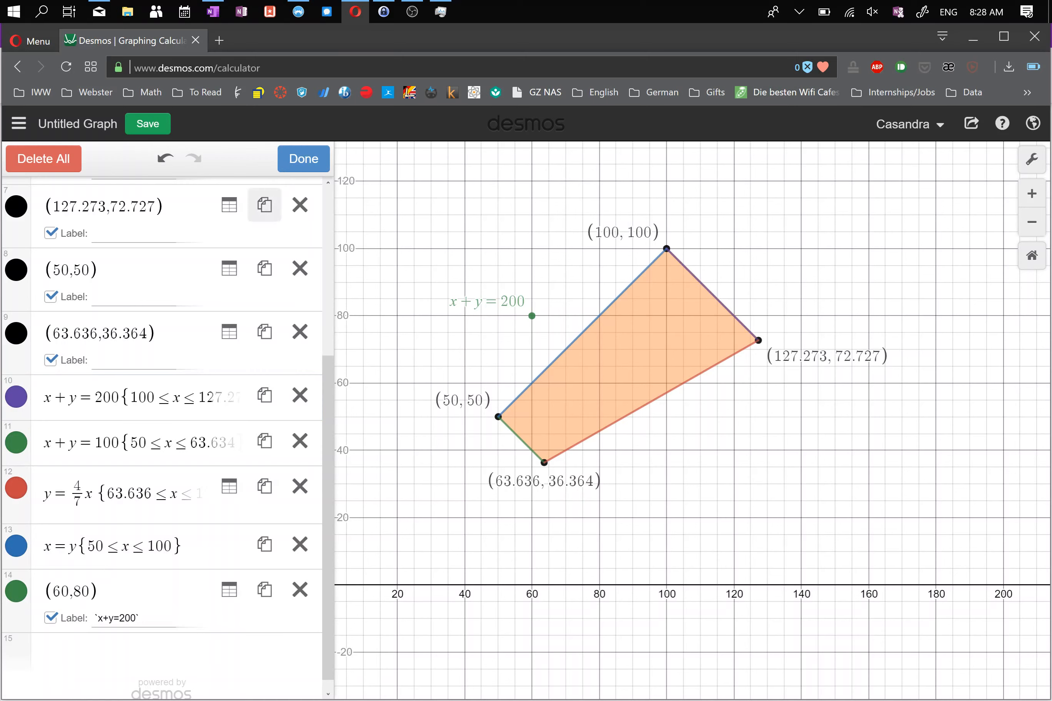
pyautogui.click(15, 593)
pyautogui.click(171, 618)
pyautogui.click(104, 622)
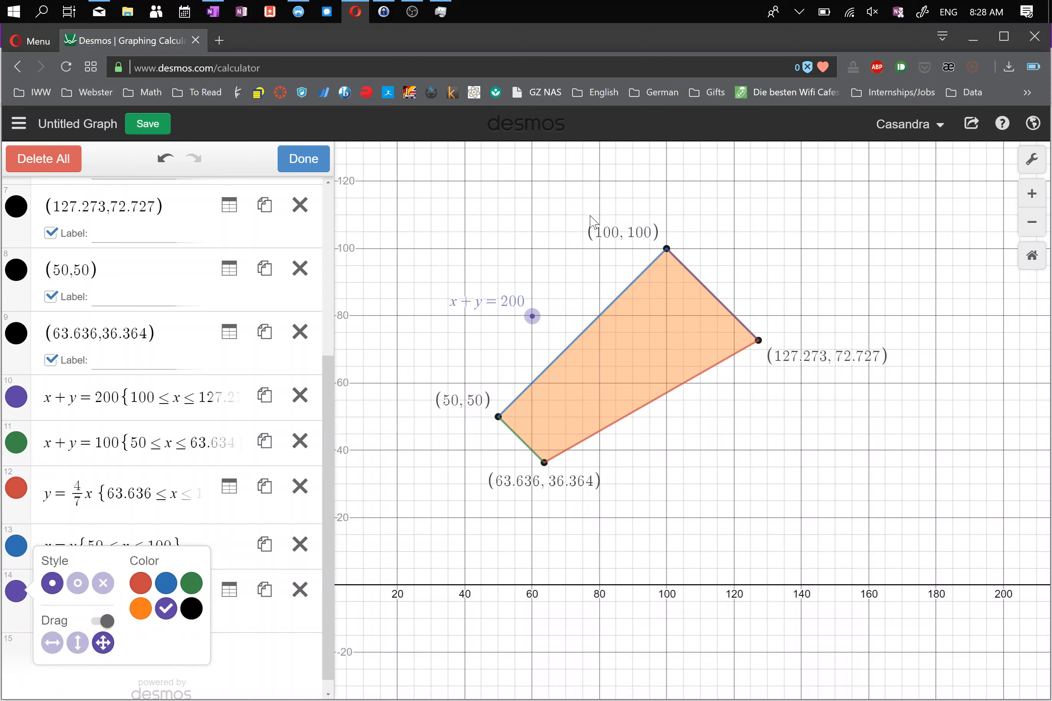
pyautogui.click(532, 315)
pyautogui.moveTo(531, 315); pyautogui.dragTo(720, 282)
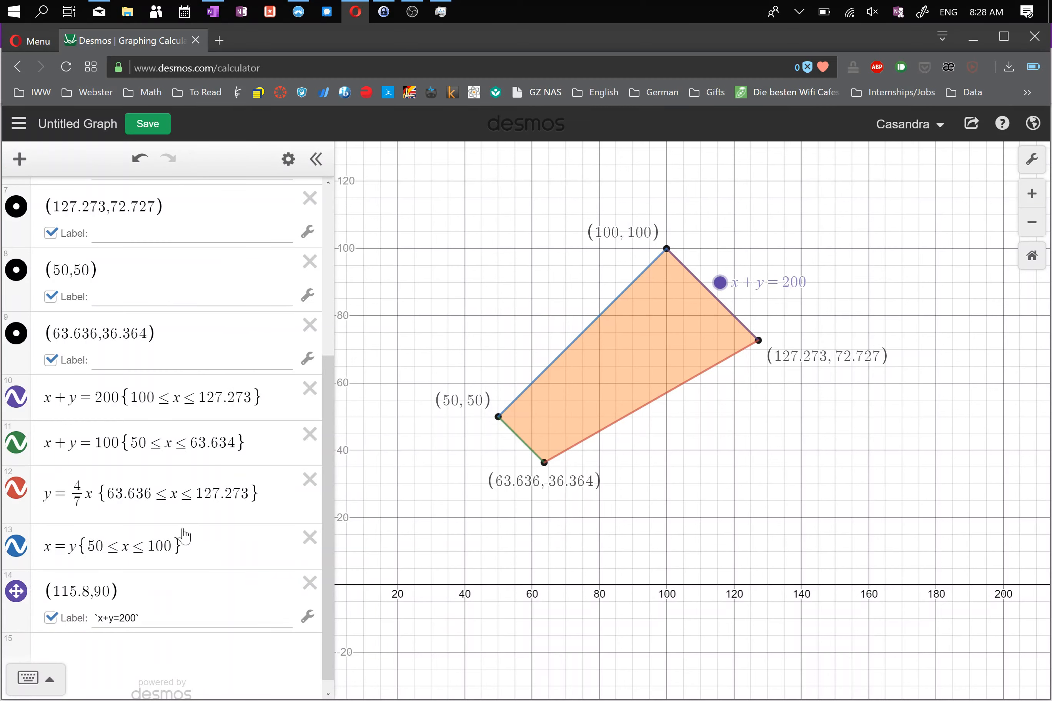
# Step: Place the x+y=200 label to the right of its point and try the large font size before setting it to medium
pyautogui.click(308, 619)
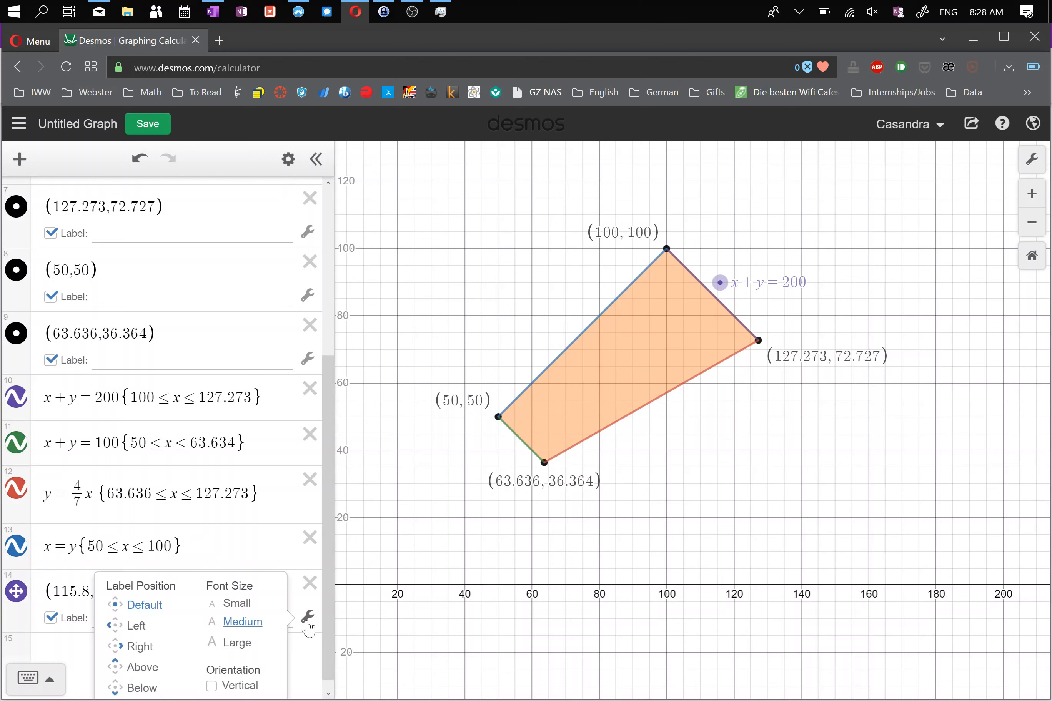
pyautogui.click(138, 647)
pyautogui.click(235, 644)
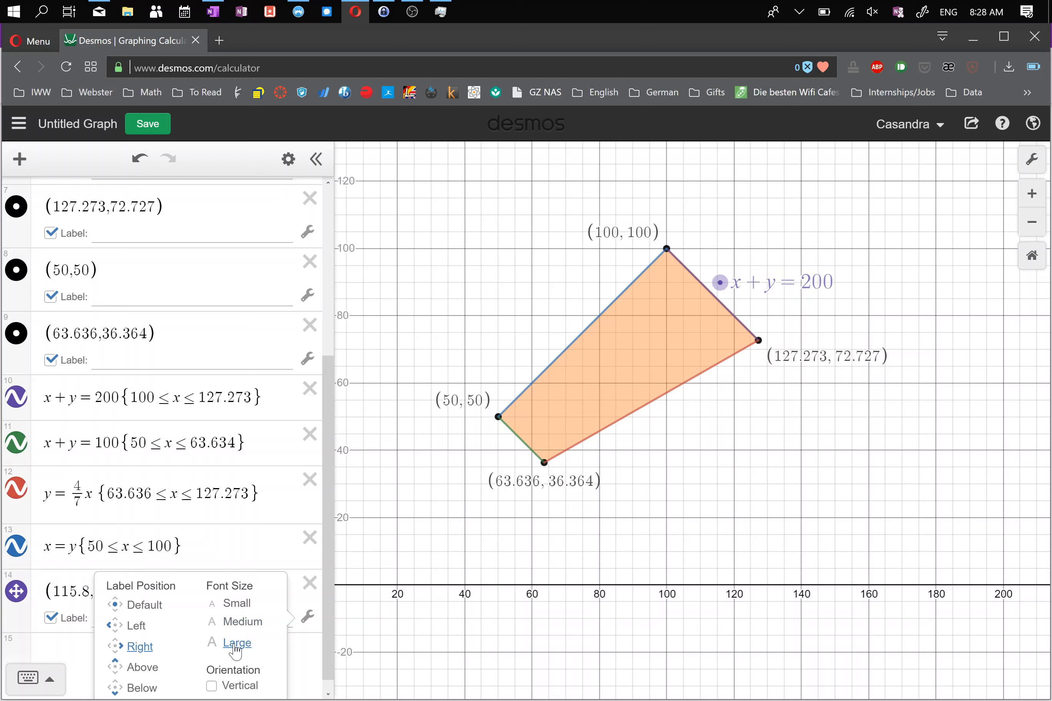
pyautogui.click(243, 628)
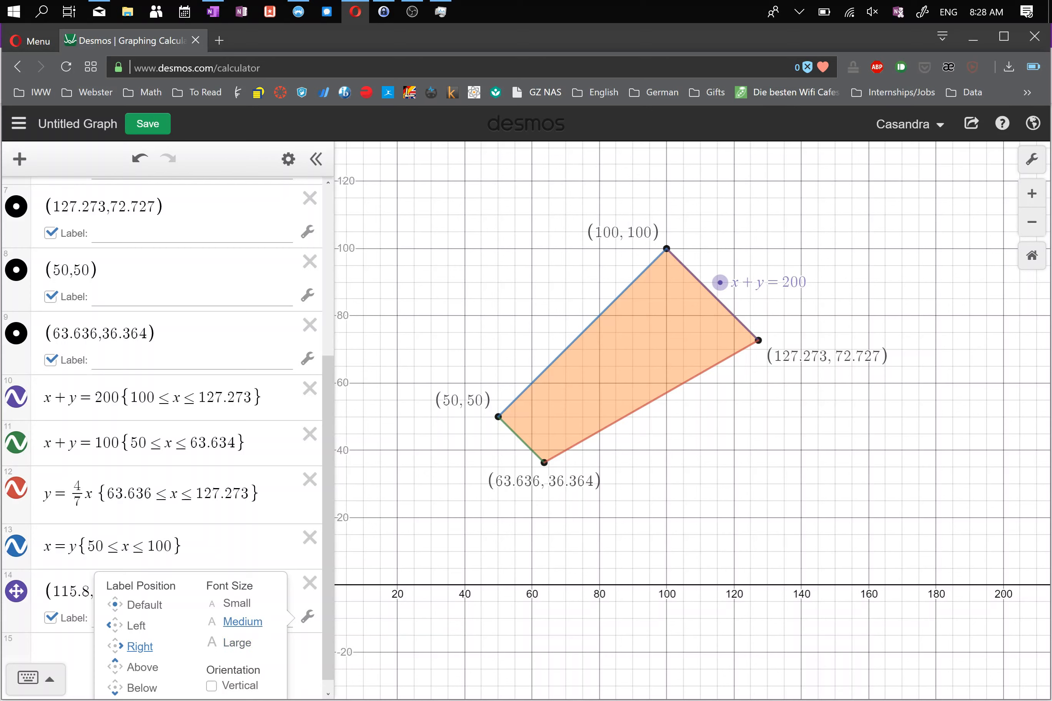
# Step: Hide the marker of the x+y=200 label point, leaving only its label on the graph
pyautogui.click(267, 546)
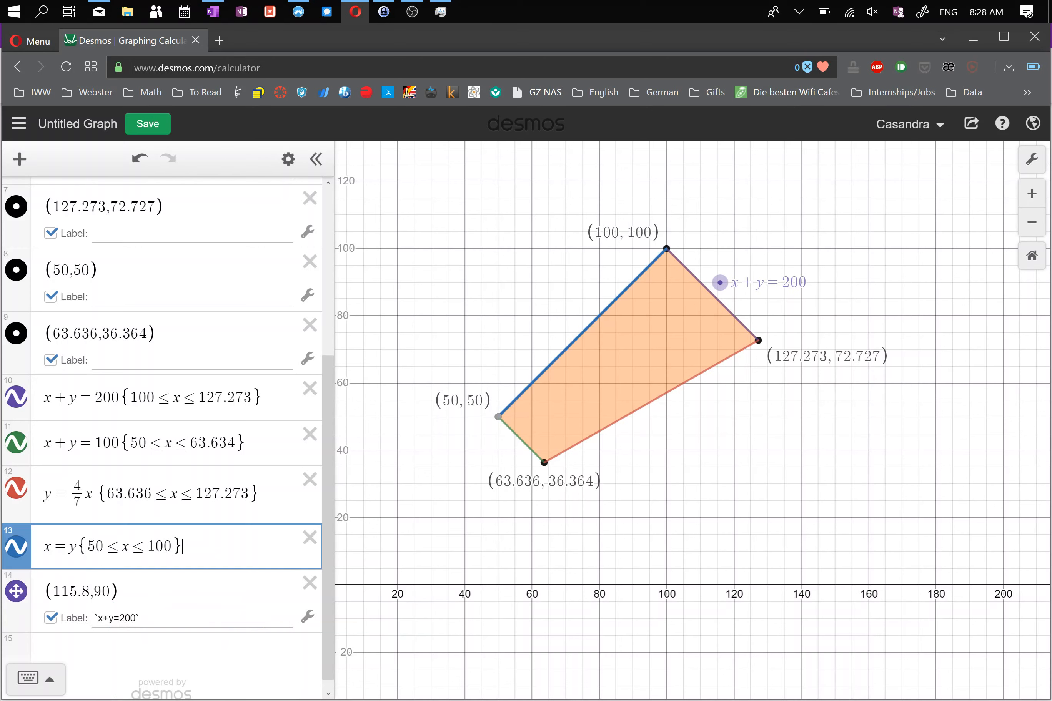
pyautogui.click(18, 597)
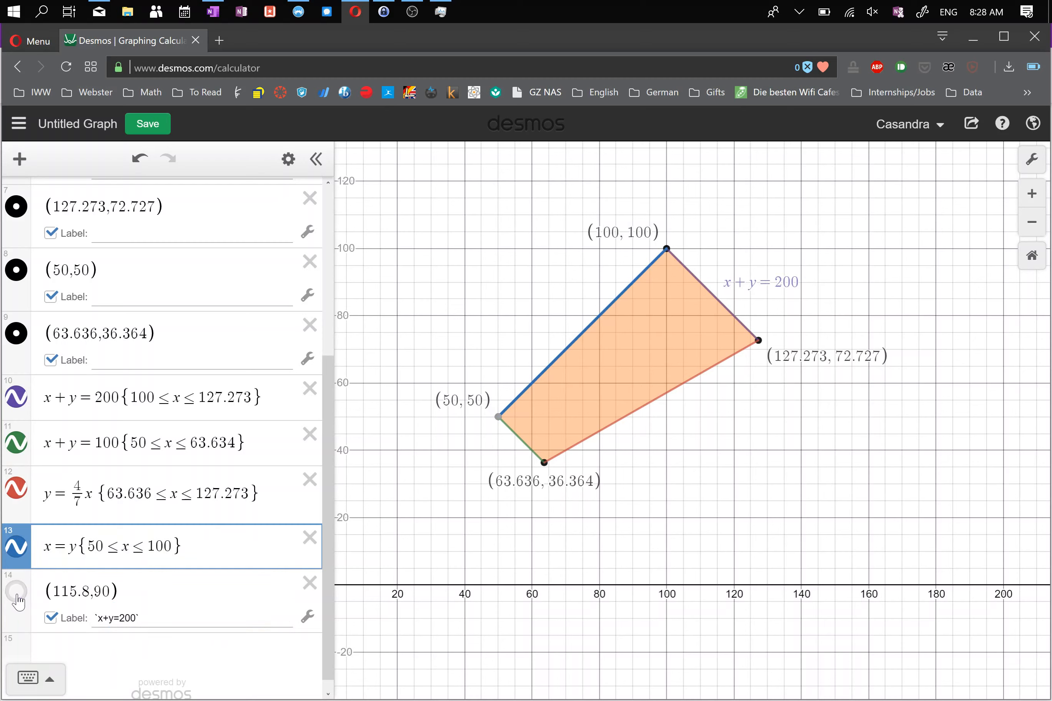
pyautogui.click(18, 596)
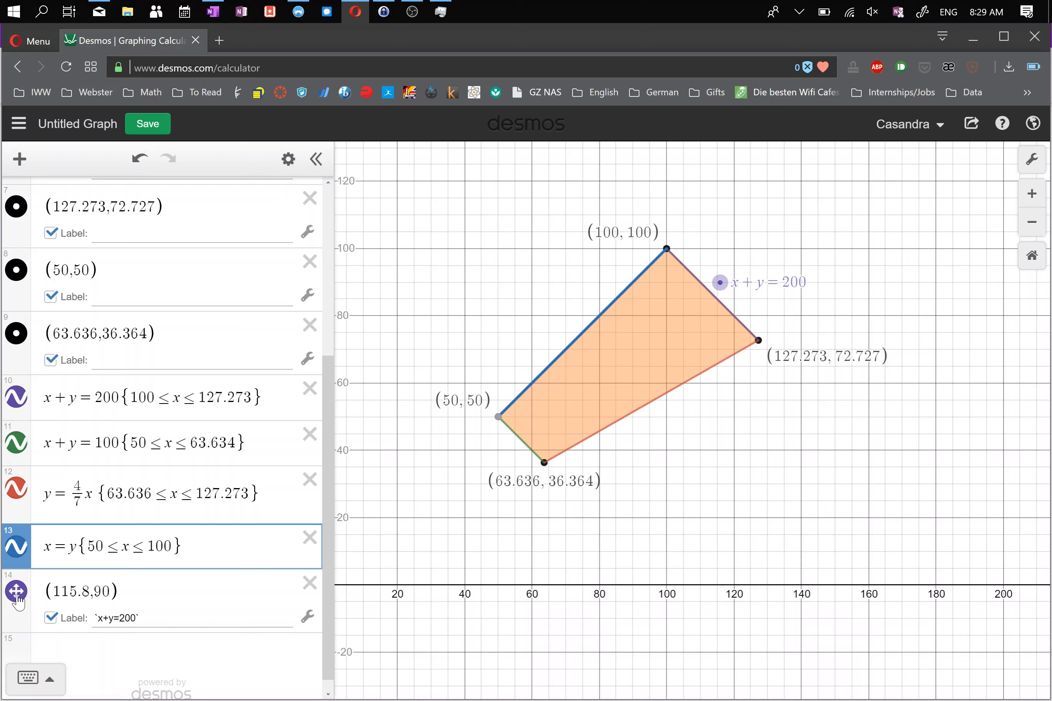
pyautogui.click(17, 596)
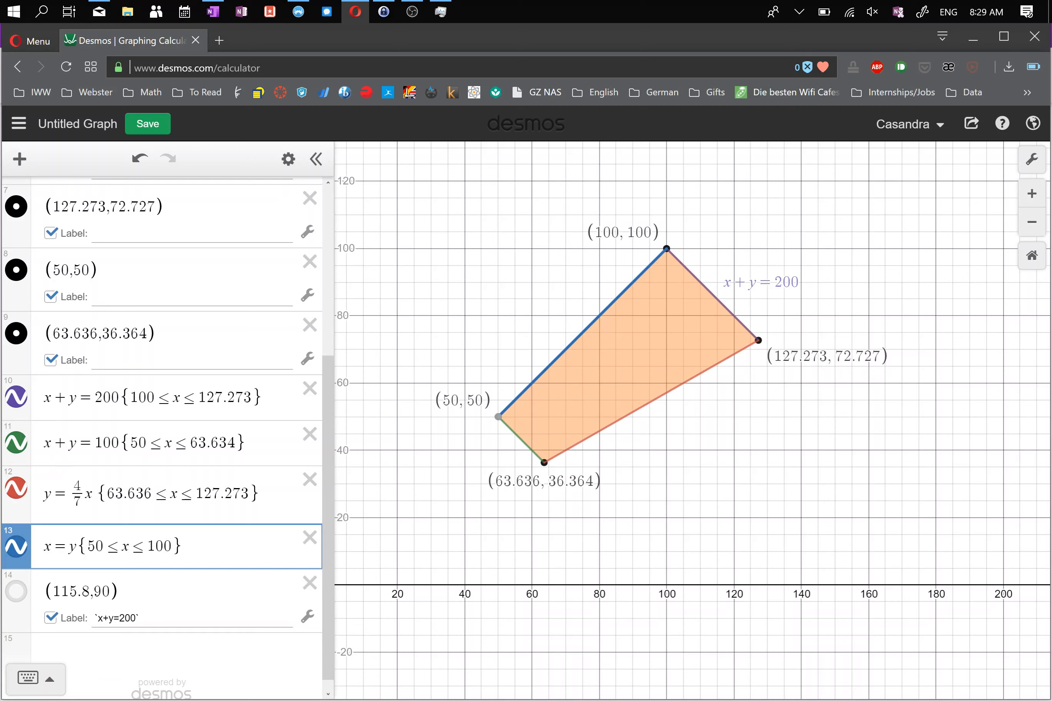
# Step: Plot the point (60,80) as the fifteenth expression and label it `x+y=100` in backticks
pyautogui.moveTo(44, 443); pyautogui.dragTo(120, 443)
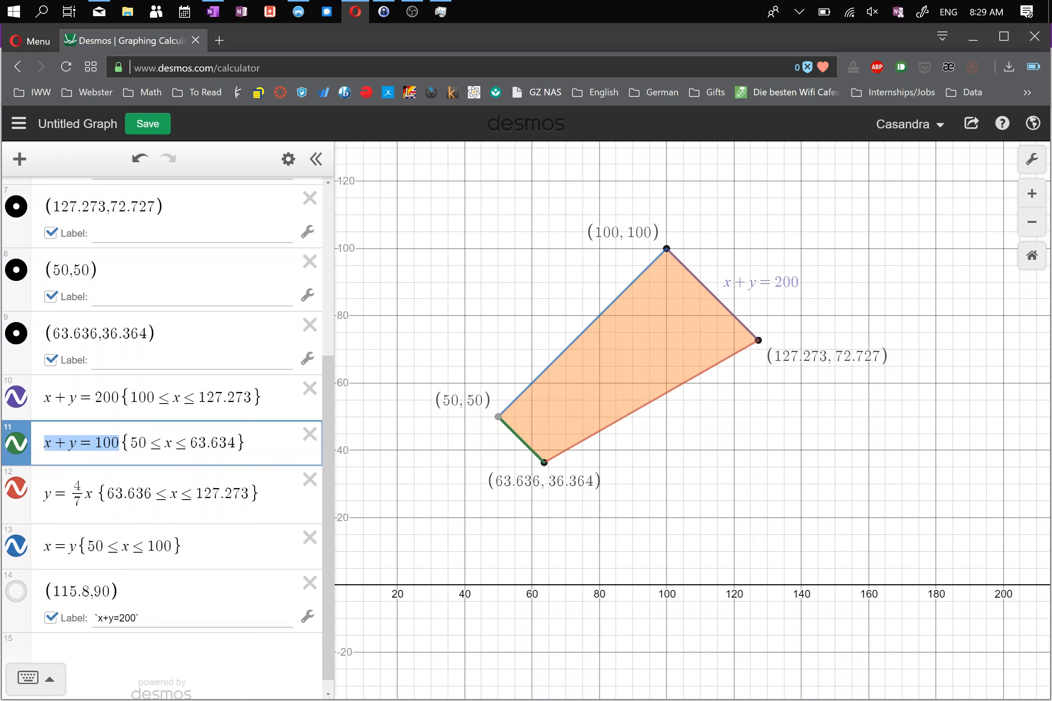
pyautogui.click(107, 654)
pyautogui.write('(60,8')
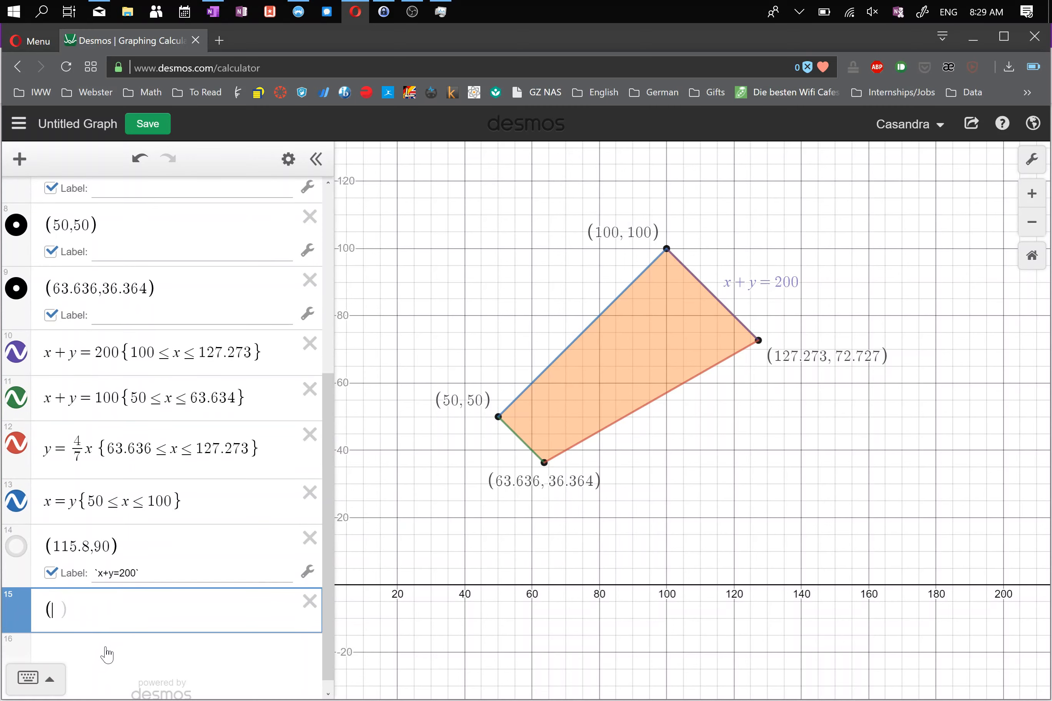
pyautogui.write('0')
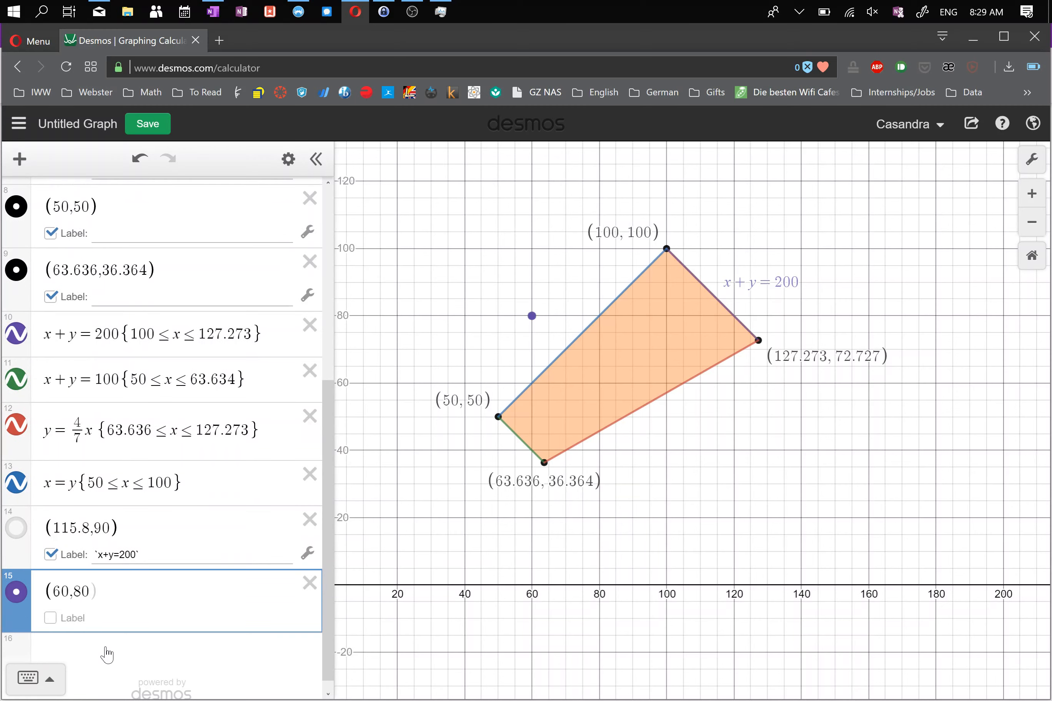
pyautogui.click(110, 629)
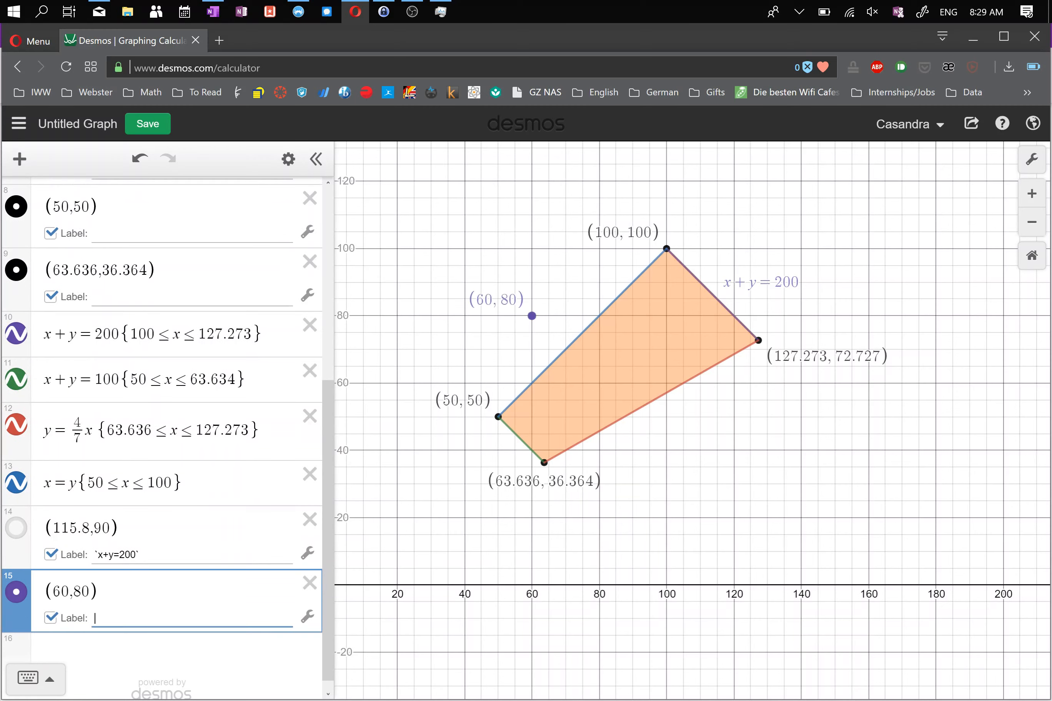
pyautogui.write('`x+y=100`')
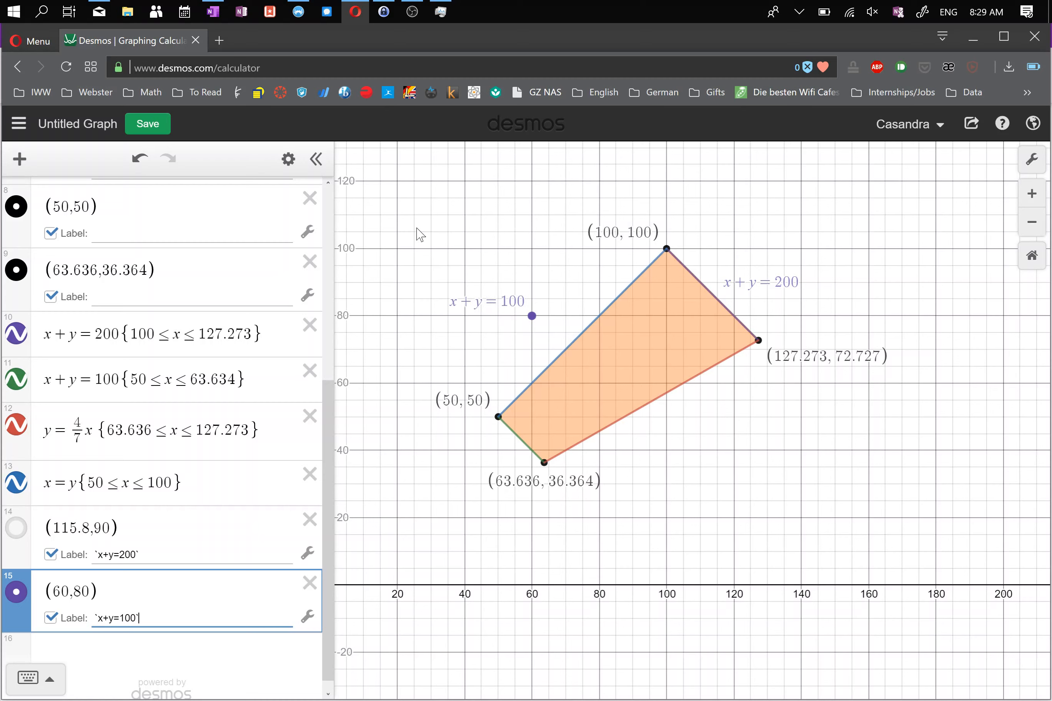
# Step: Colour the x+y=100 label point green, make it draggable and move it beside the green edge at about (51.9,40)
pyautogui.click(294, 163)
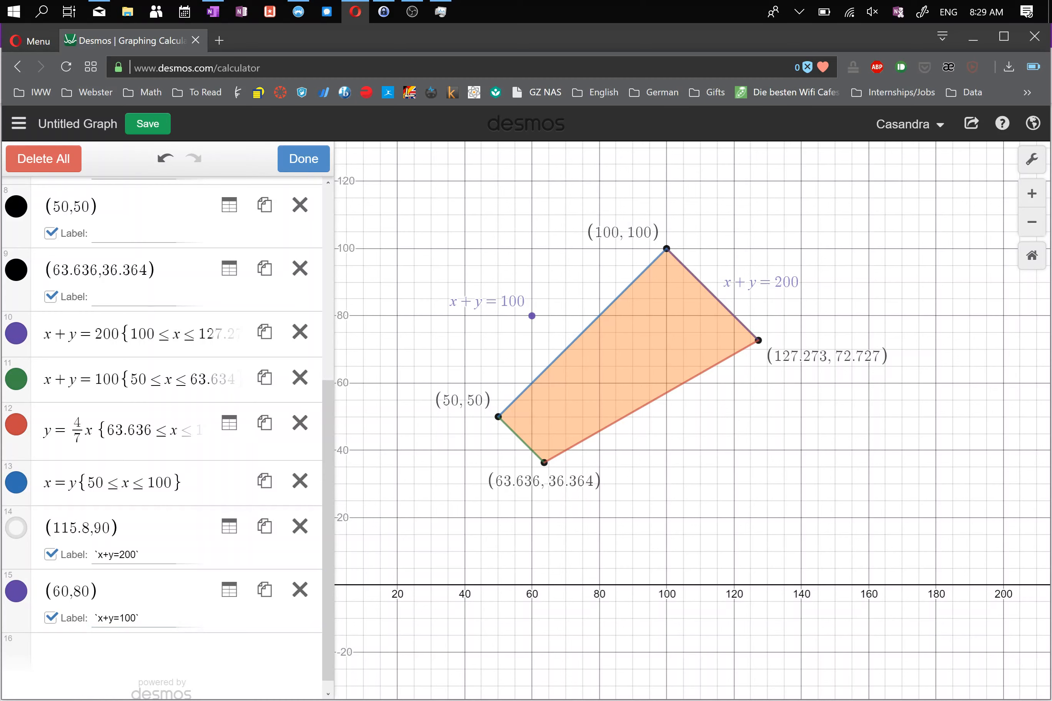
pyautogui.click(17, 606)
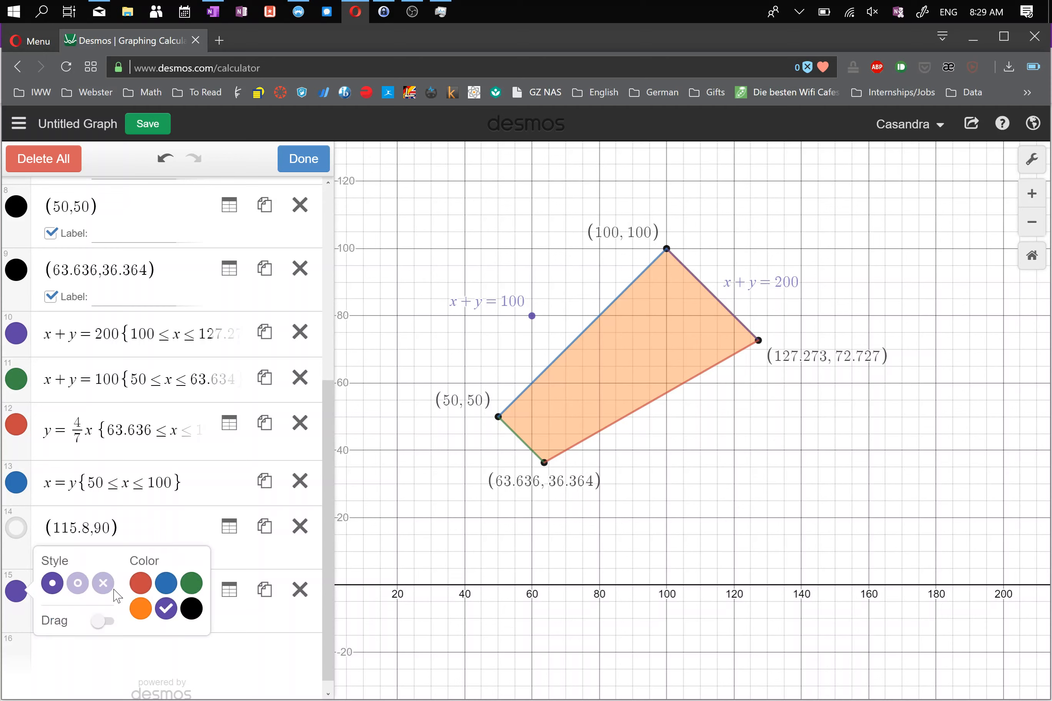
pyautogui.click(191, 583)
pyautogui.click(105, 622)
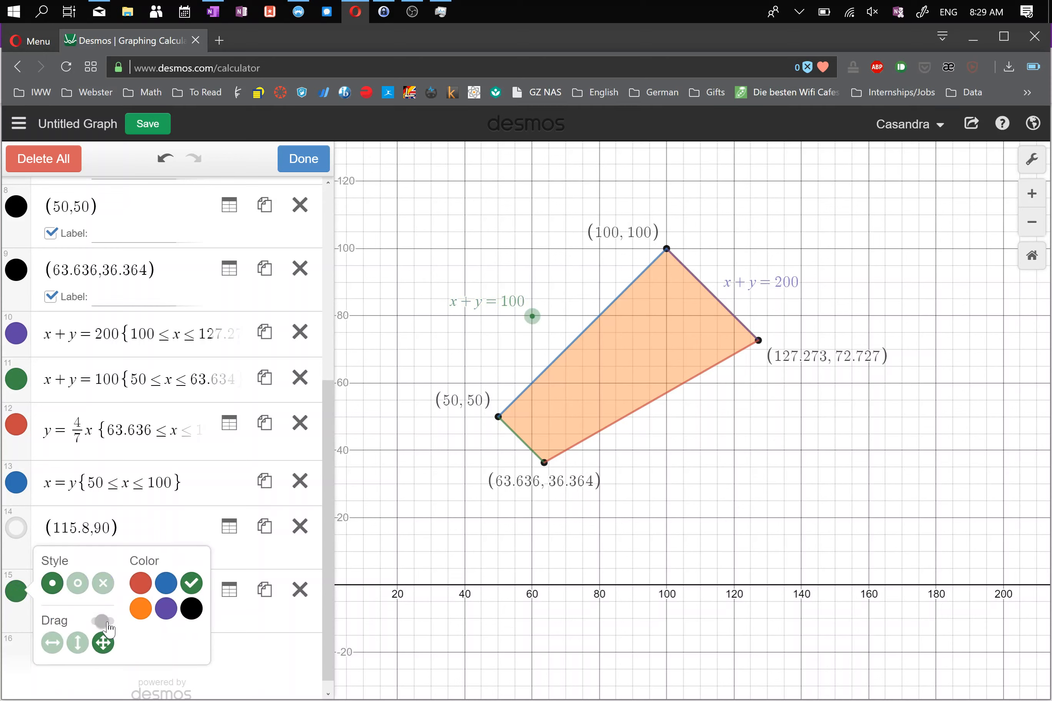
pyautogui.click(303, 158)
pyautogui.moveTo(532, 314); pyautogui.dragTo(505, 451)
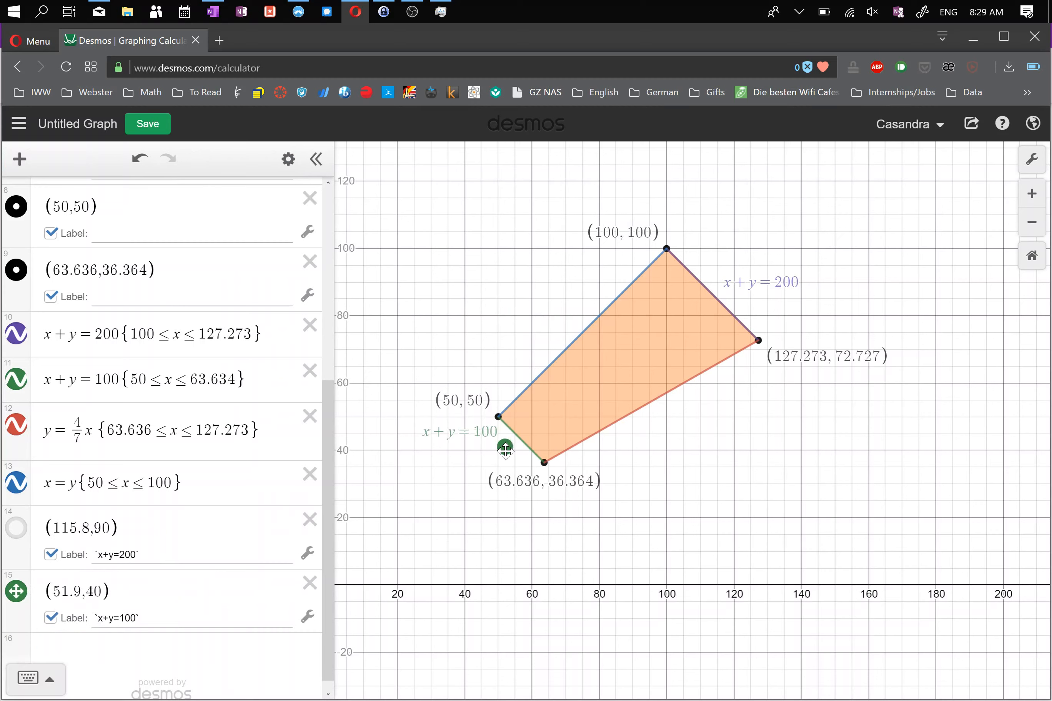
# Step: Place the x+y=100 label to the left of its point, shift the point to about (54.8,40.5) and hide its marker
pyautogui.click(307, 616)
pyautogui.click(136, 626)
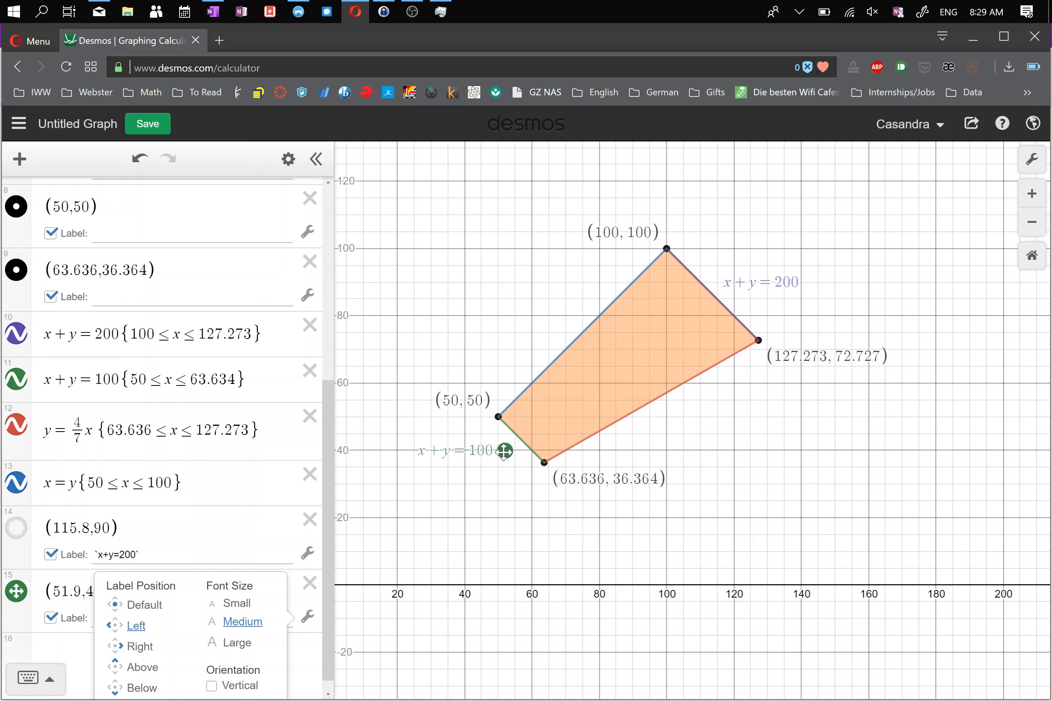
pyautogui.moveTo(502, 451); pyautogui.dragTo(514, 448)
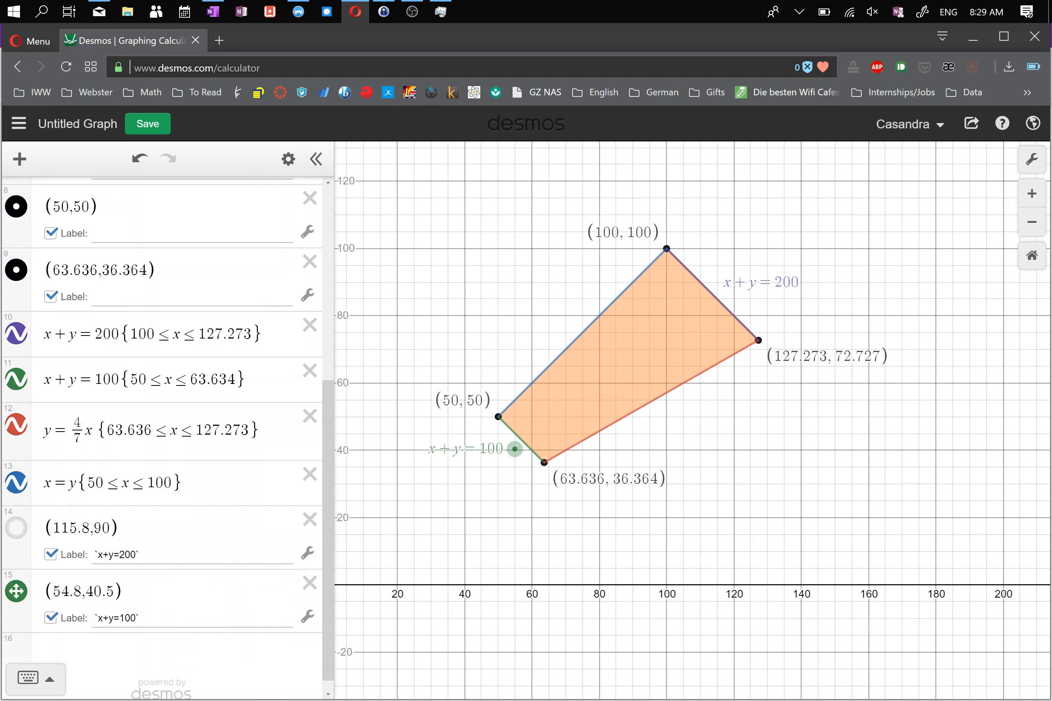
pyautogui.click(15, 593)
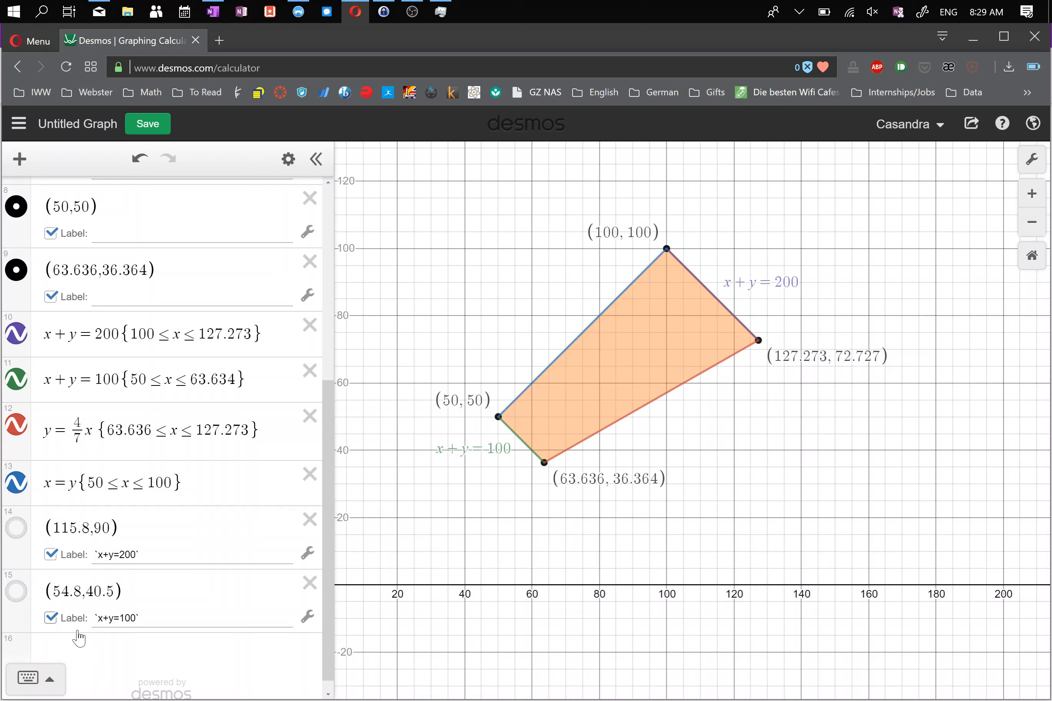
# Step: Plot the point (60,80) as the sixteenth expression and label it `y=x` in backticks
pyautogui.click(82, 656)
pyautogui.write('(6,')
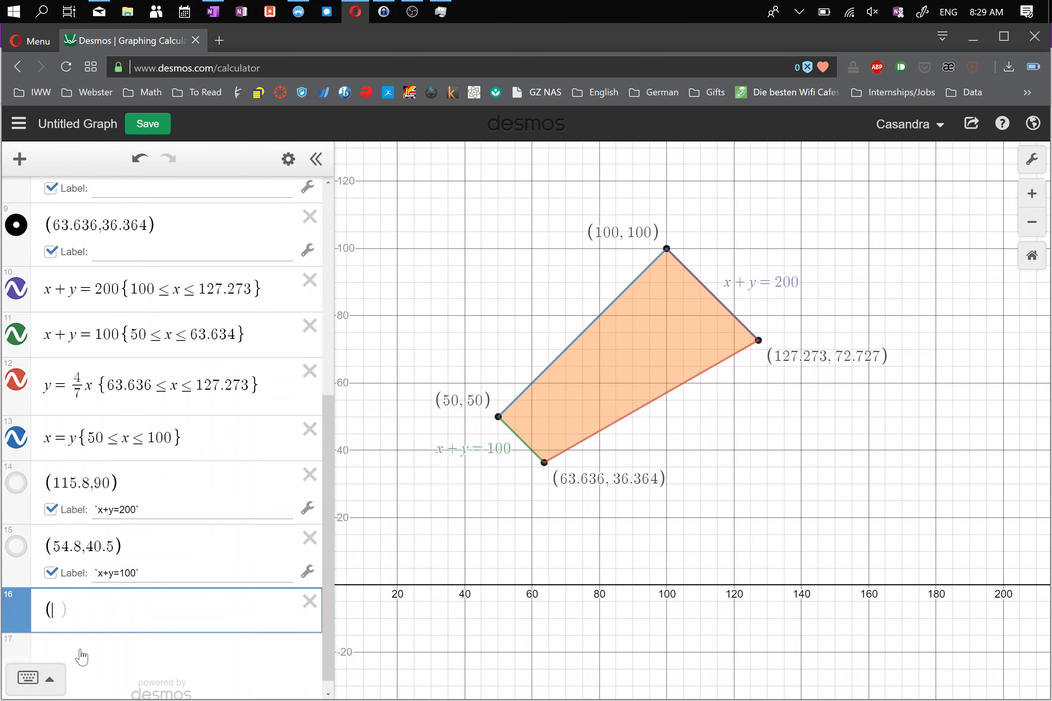
pyautogui.press('BackSpace')
pyautogui.write('0,80')
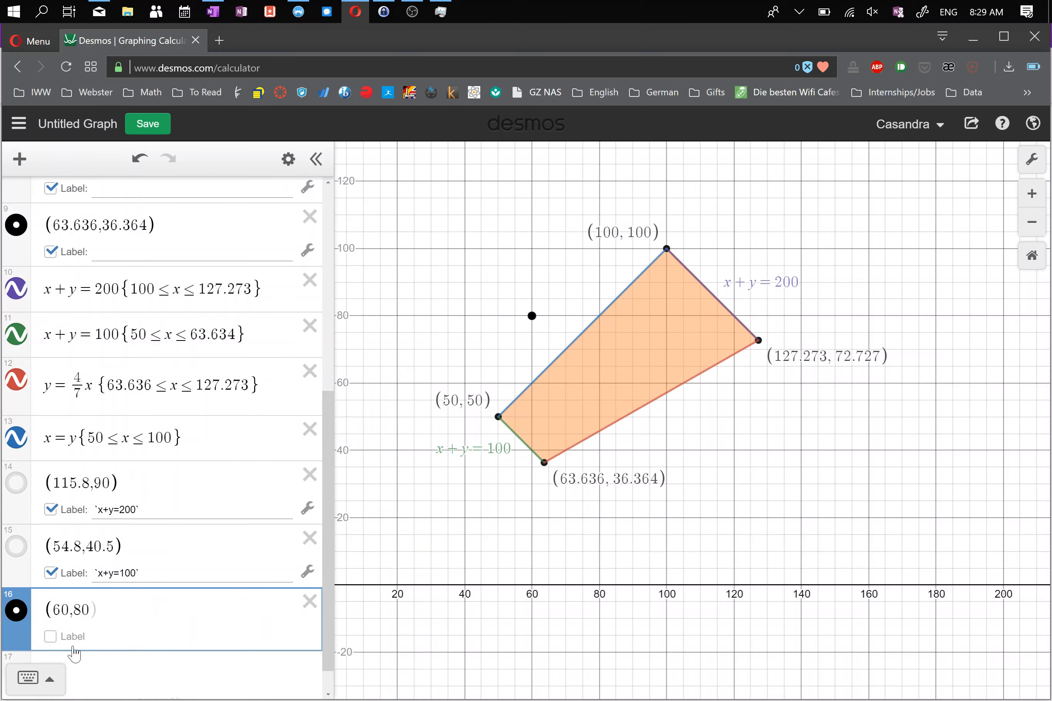
pyautogui.click(51, 637)
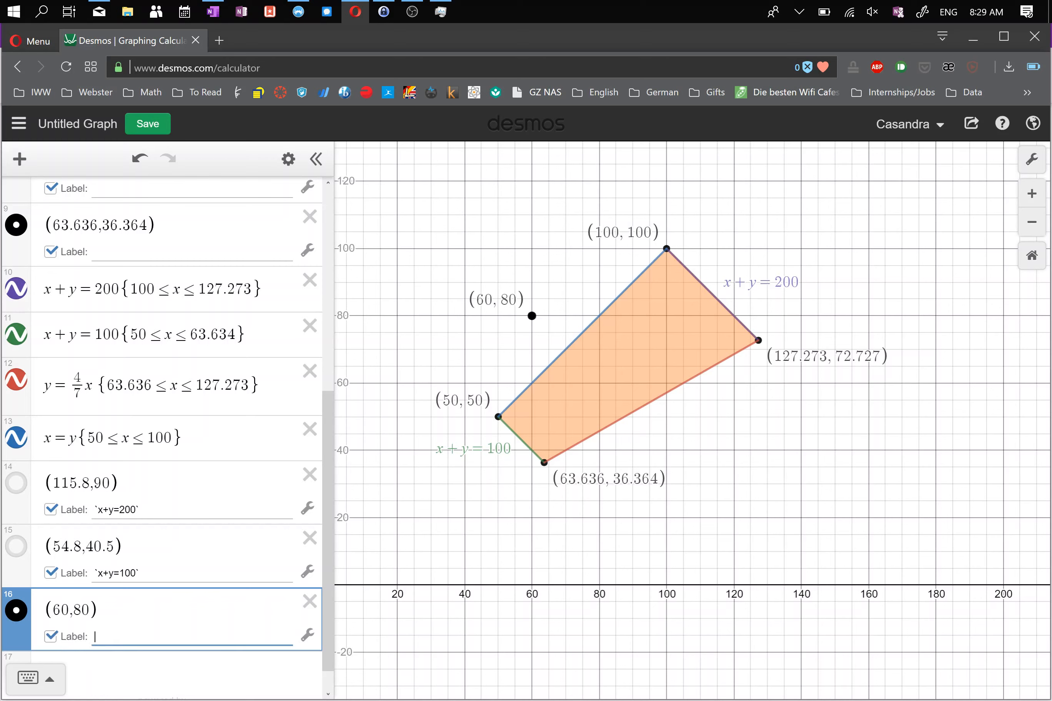
pyautogui.write('`y=x')
pyautogui.write('`')
# Step: Colour the y=x label point blue, make it draggable and move it beside the blue edge at about (67.2,72.8)
pyautogui.click(289, 163)
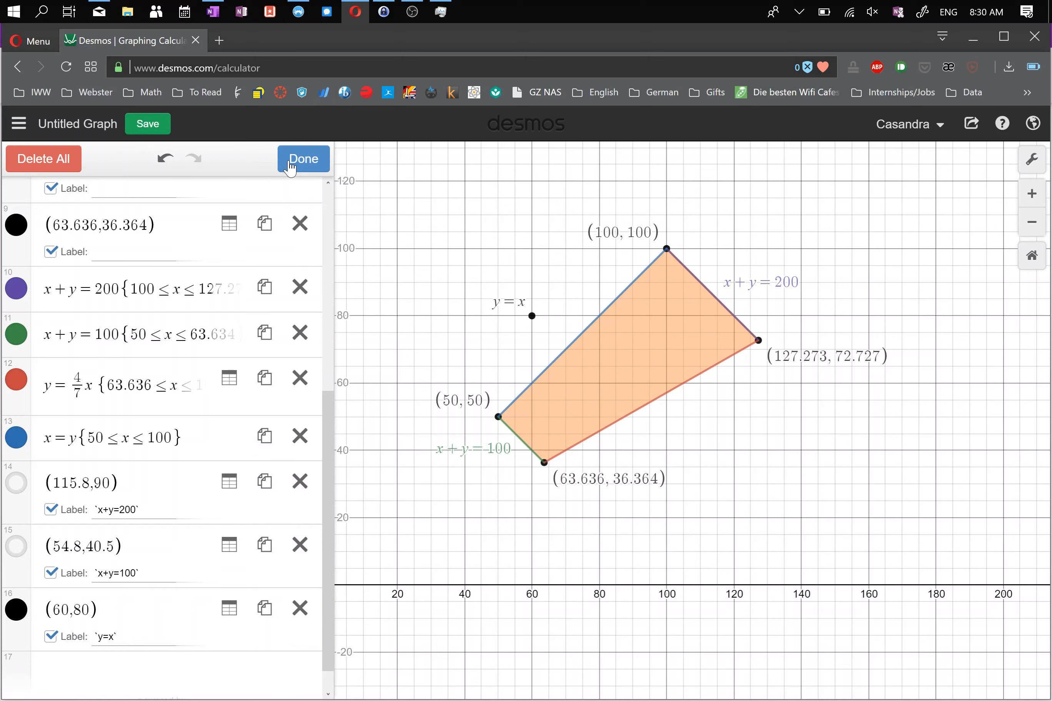
pyautogui.click(17, 619)
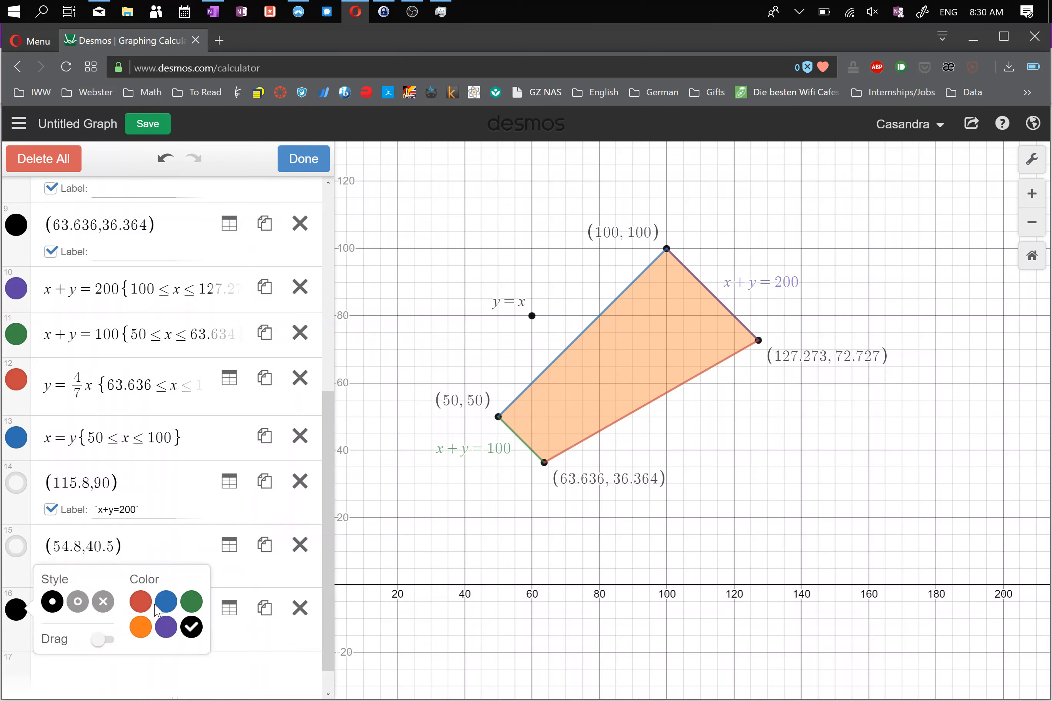
pyautogui.click(166, 611)
pyautogui.click(103, 640)
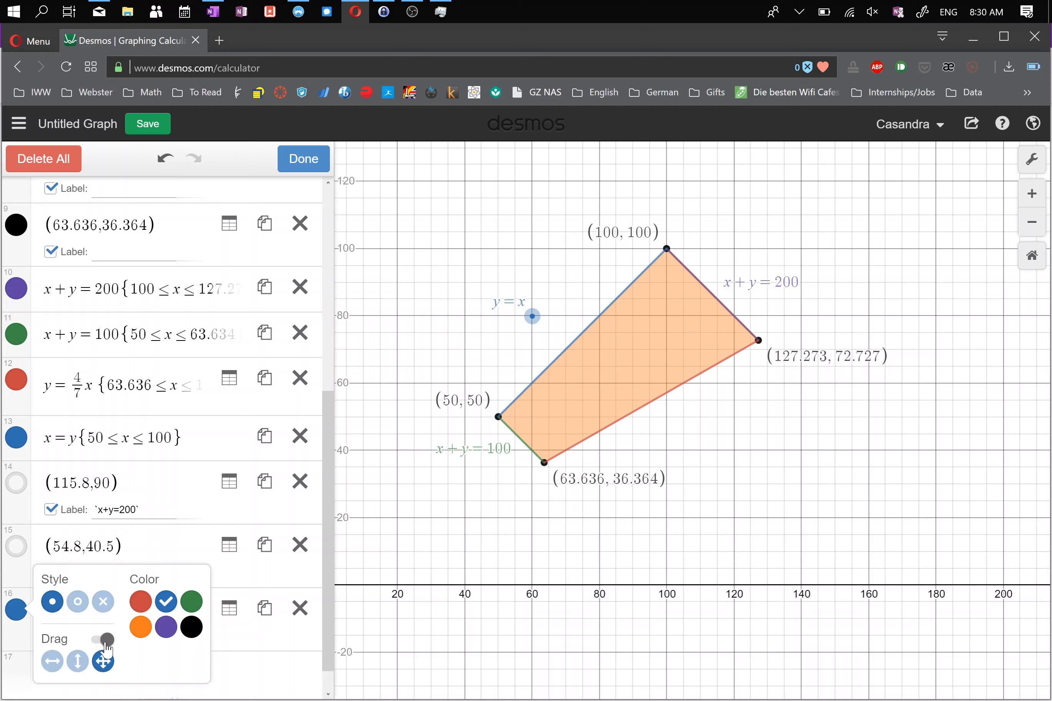
pyautogui.click(303, 161)
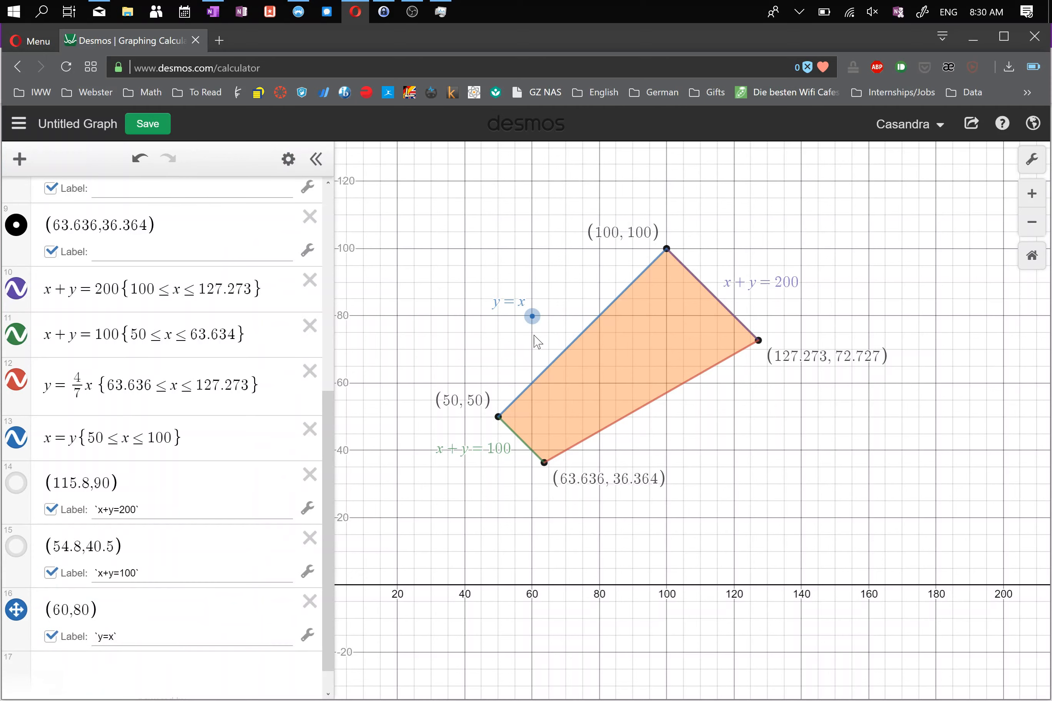
pyautogui.moveTo(533, 318); pyautogui.dragTo(556, 340)
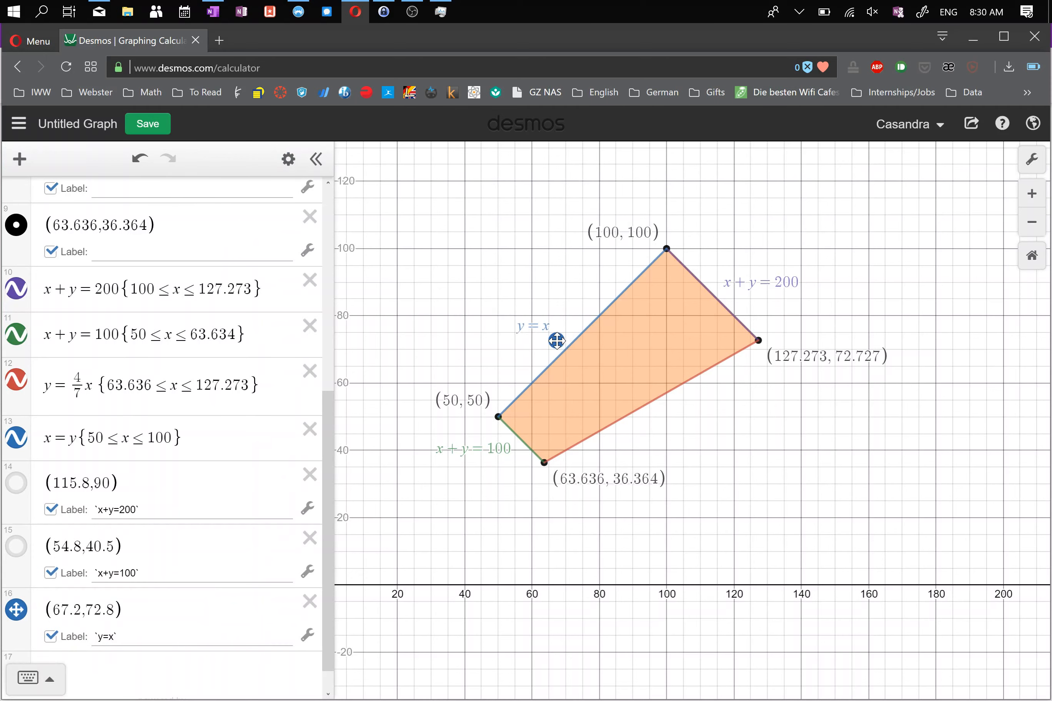
# Step: Place the y=x label to the left of its point, shift the point to about (71.7,76.2) and hide its marker
pyautogui.click(307, 635)
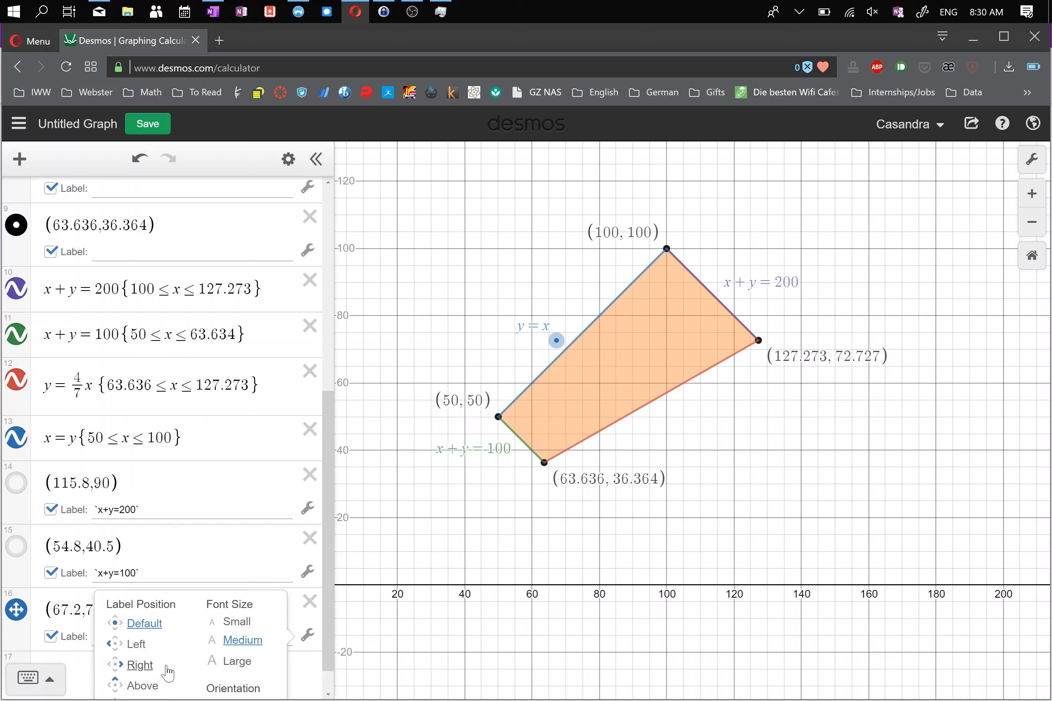
pyautogui.click(137, 647)
pyautogui.moveTo(554, 340); pyautogui.dragTo(582, 330)
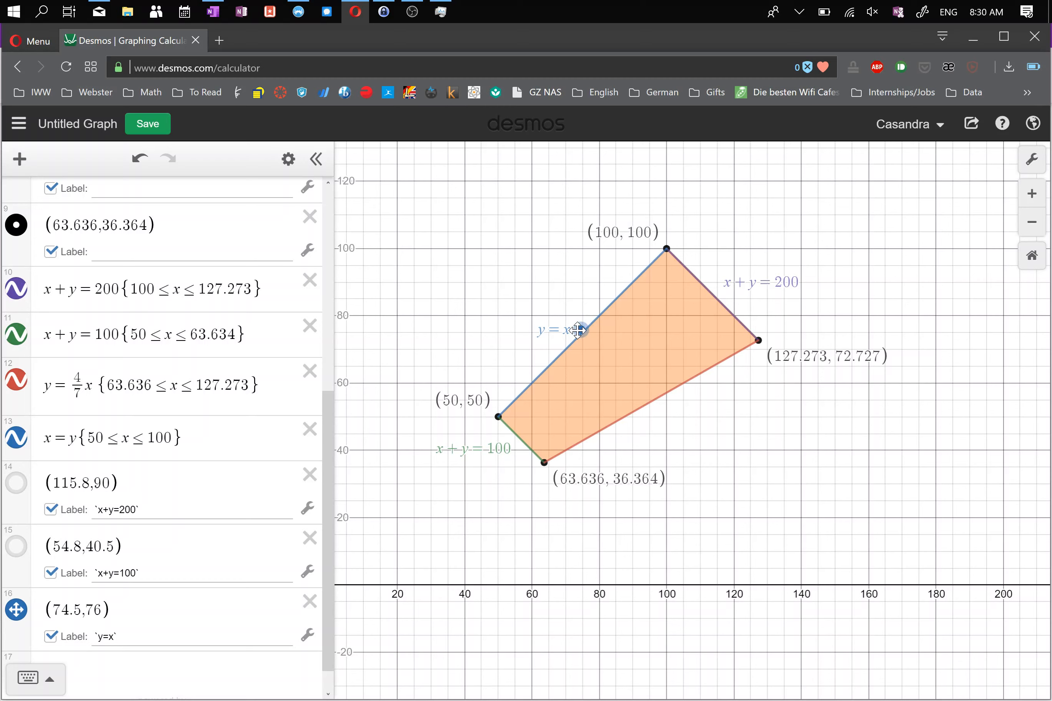
pyautogui.moveTo(579, 332); pyautogui.dragTo(571, 330)
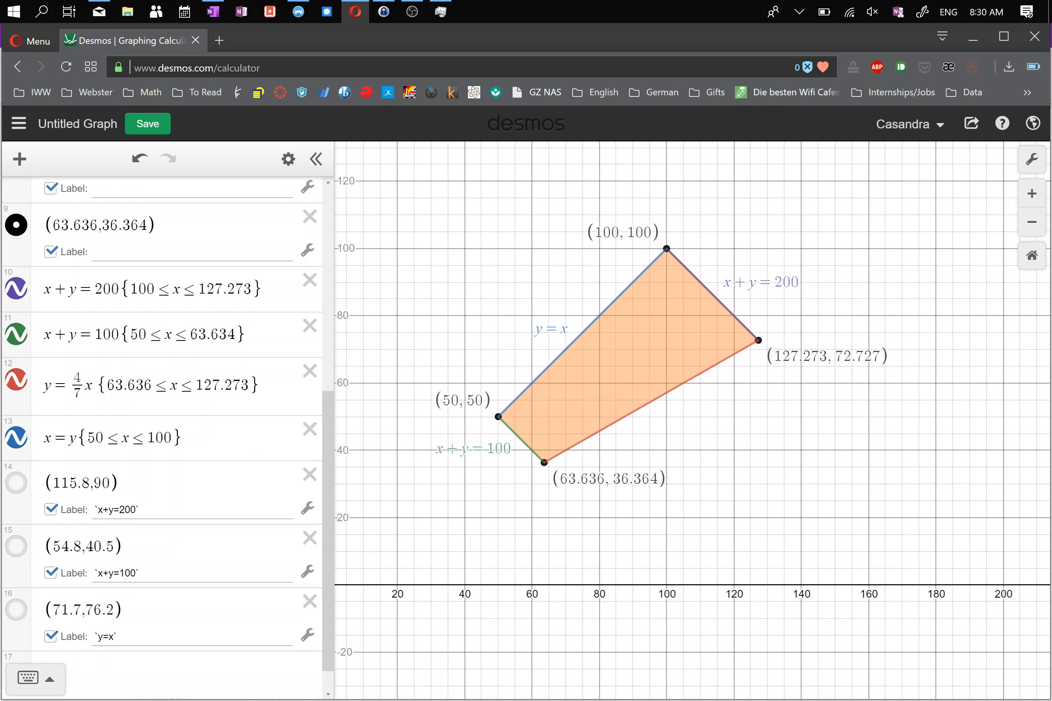
# Step: Plot the point (120,40) as the seventeenth expression and label it `y=\frac{4}{7}x` in backticks
pyautogui.moveTo(44, 386); pyautogui.dragTo(93, 386)
pyautogui.scroll(-1, 90, 385)
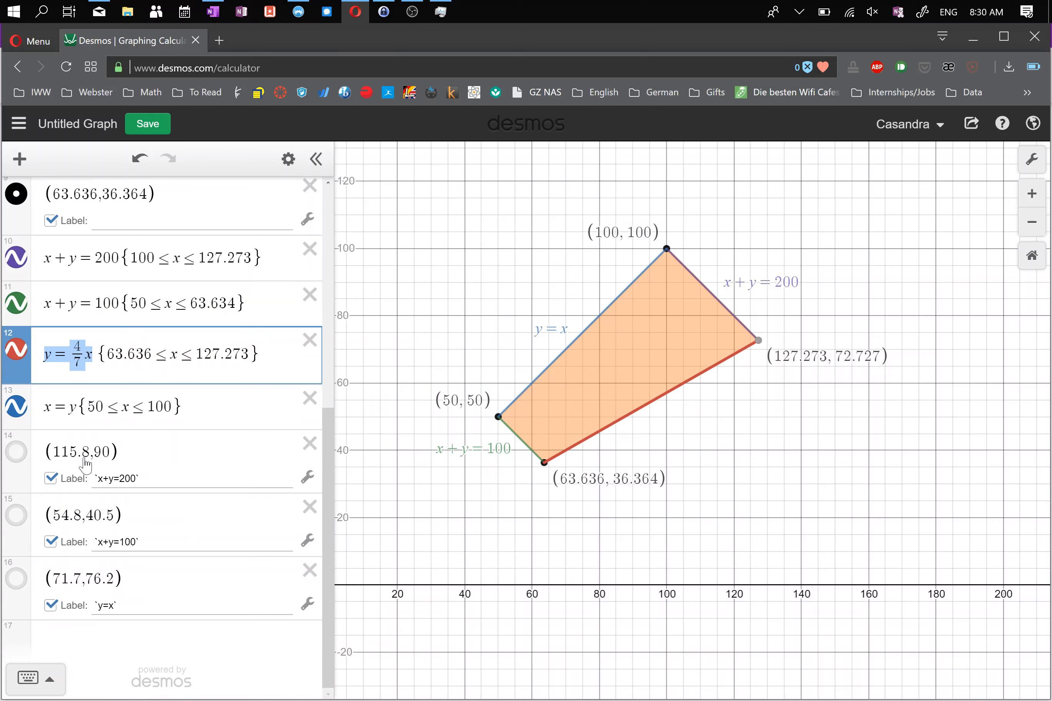
pyautogui.click(98, 644)
pyautogui.write('(')
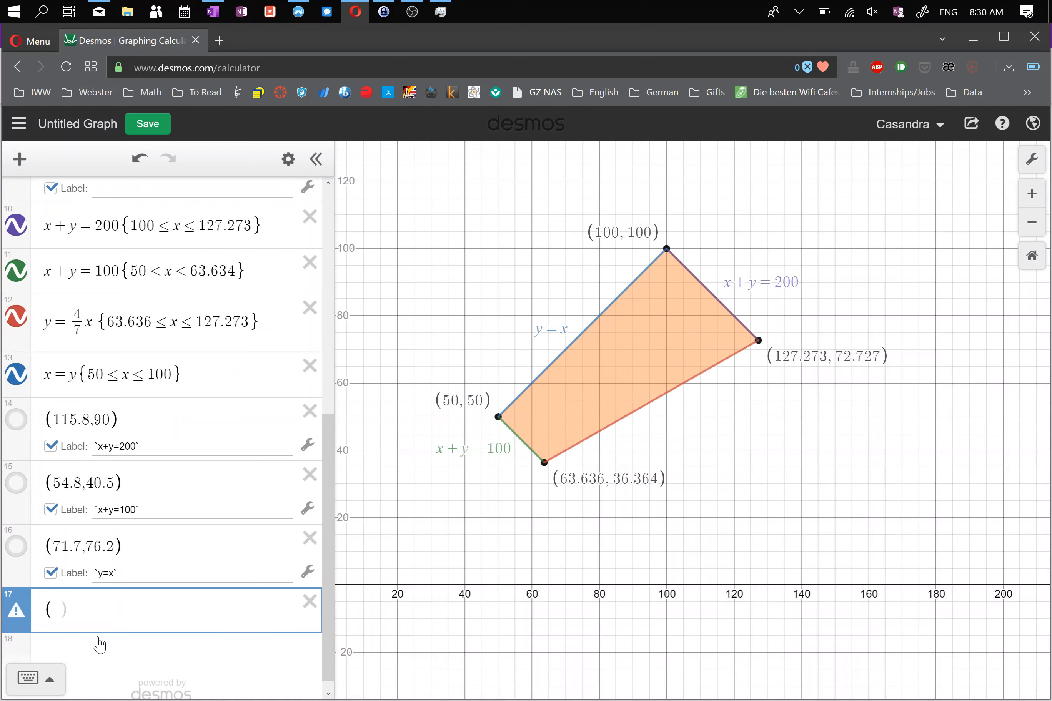
pyautogui.write('120,40')
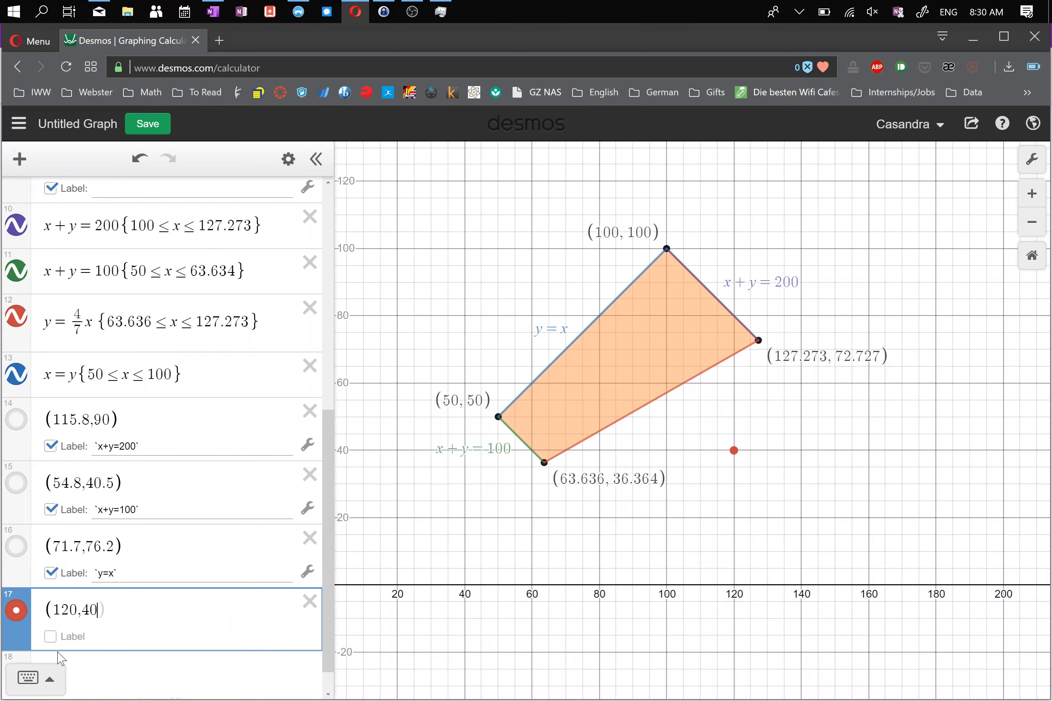
pyautogui.click(54, 639)
pyautogui.click(111, 637)
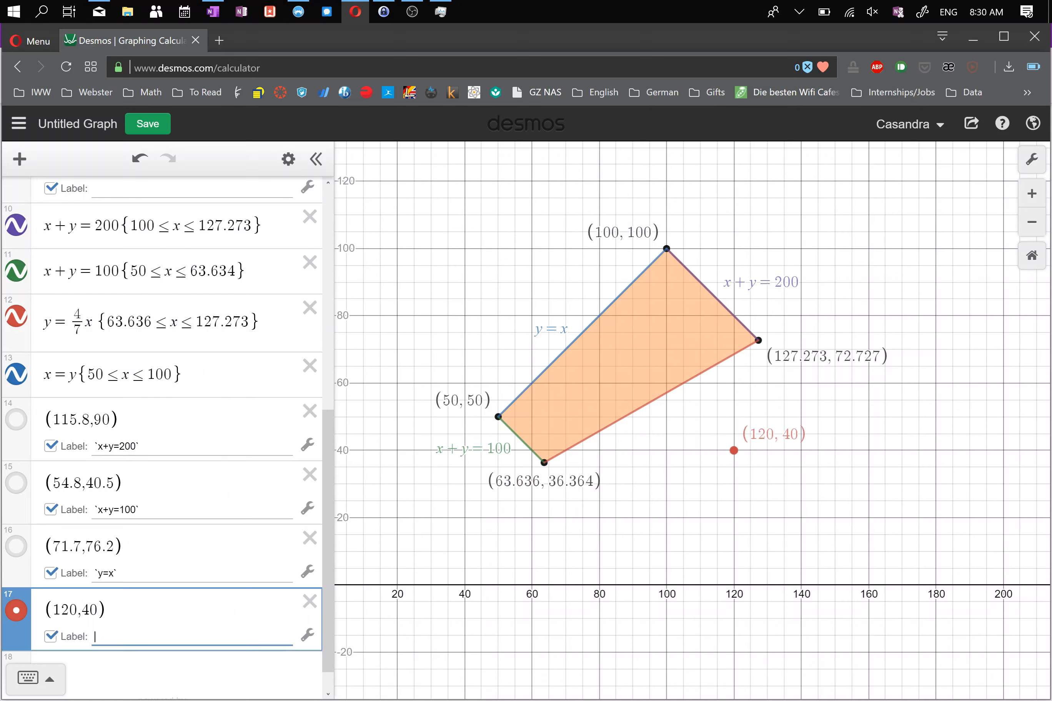
pyautogui.write('`')
pyautogui.write('y=\\frac{4}{7}x')
pyautogui.write('`')
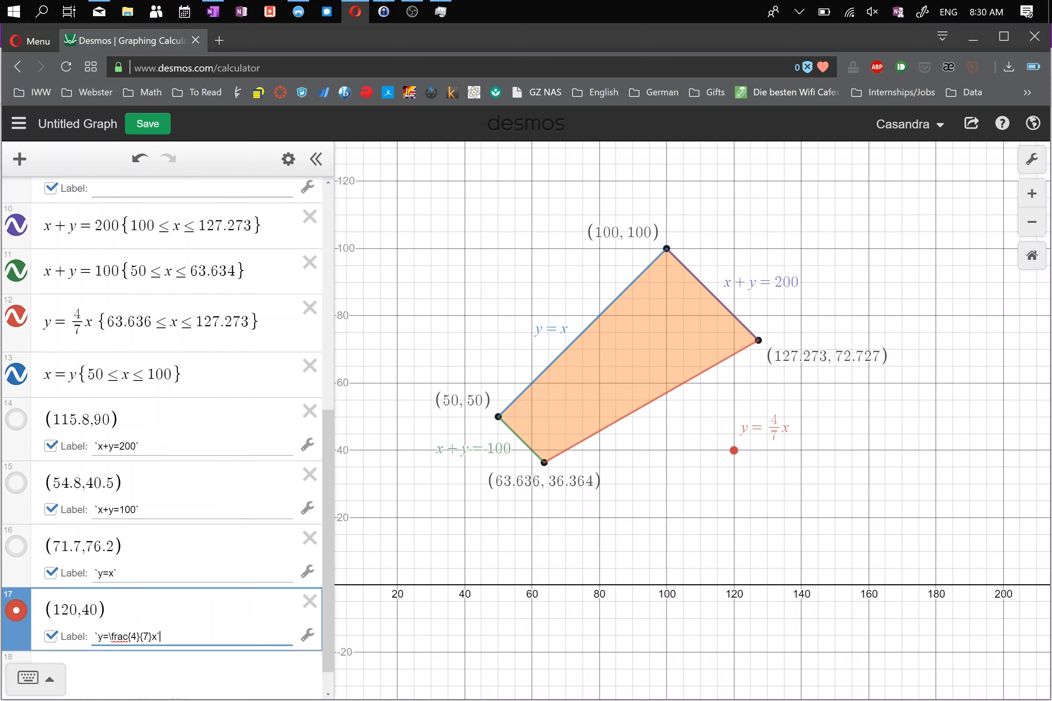
# Step: Try the cross style on the (120,40) label point, restore the solid dot and make the point draggable
pyautogui.click(289, 161)
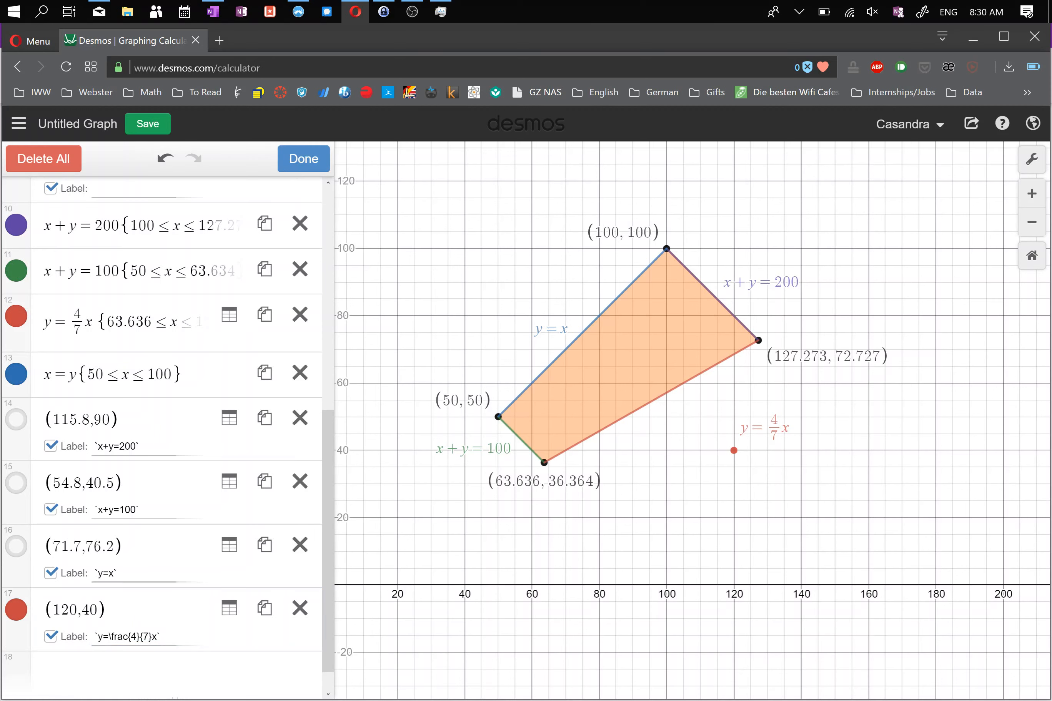
pyautogui.click(20, 616)
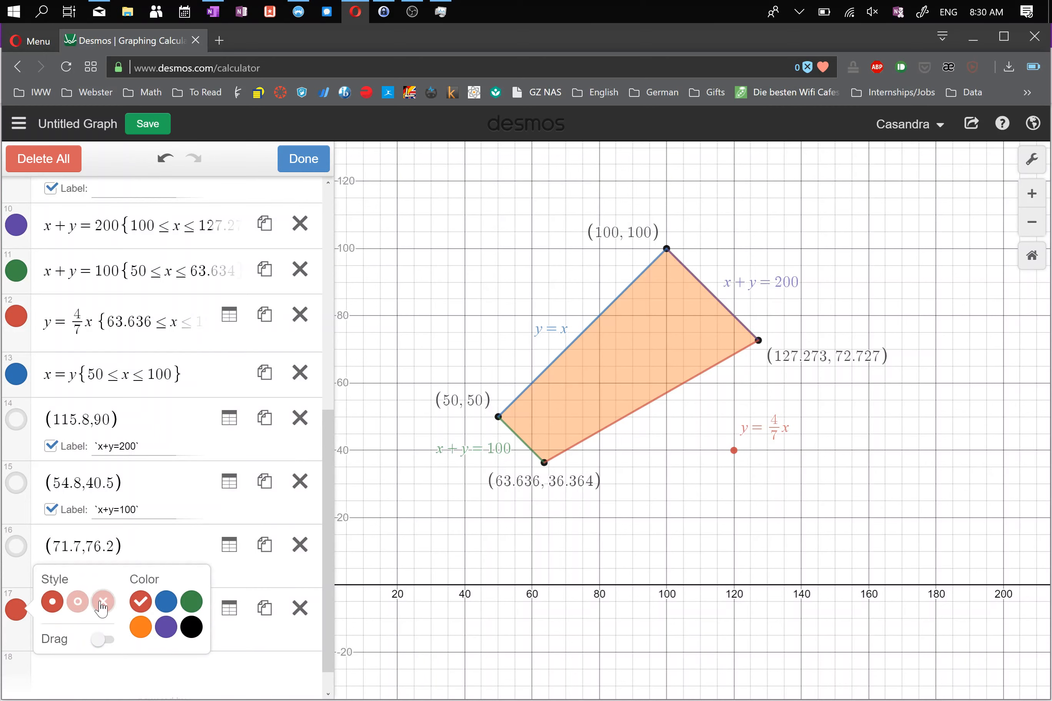
pyautogui.click(103, 602)
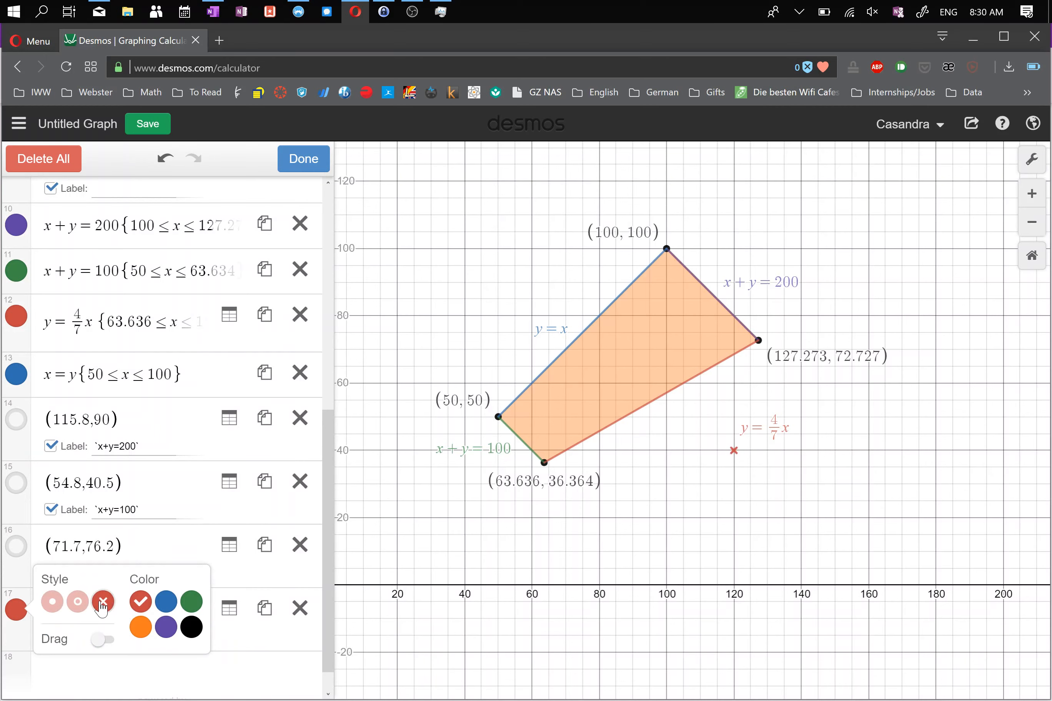
pyautogui.click(52, 602)
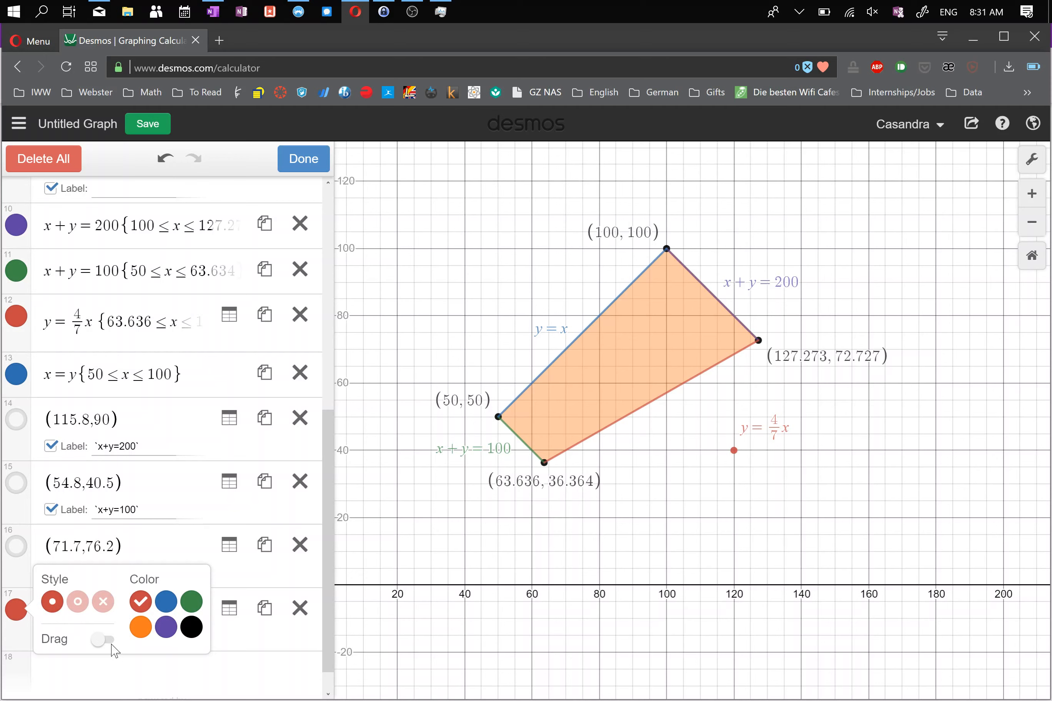
pyautogui.click(105, 641)
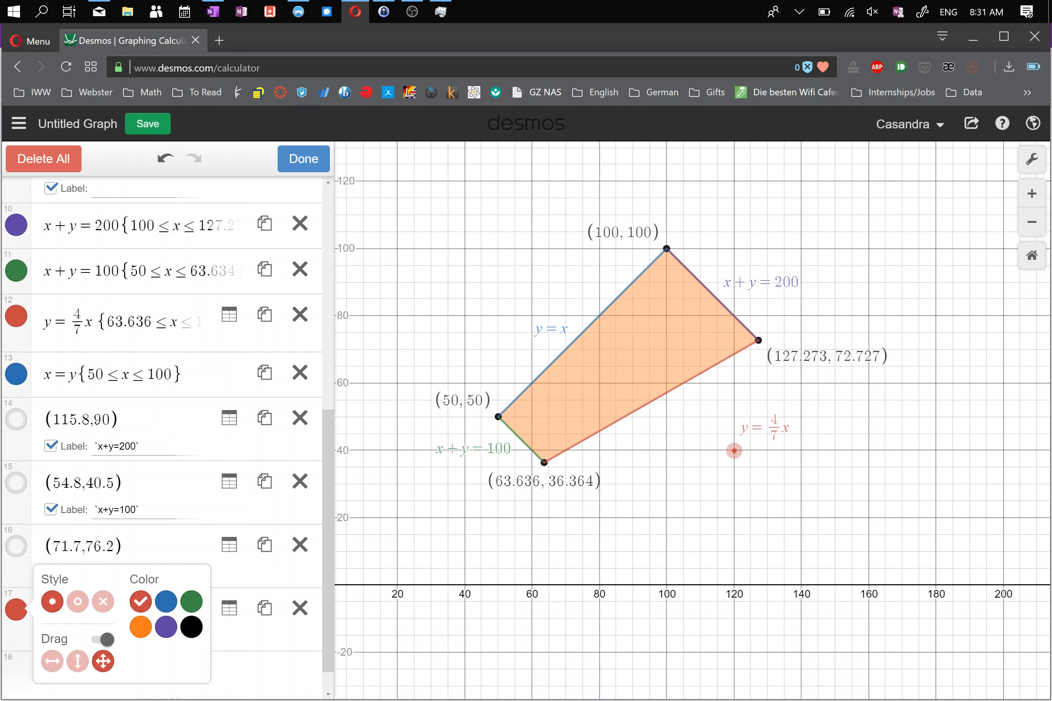
pyautogui.click(303, 175)
pyautogui.click(301, 175)
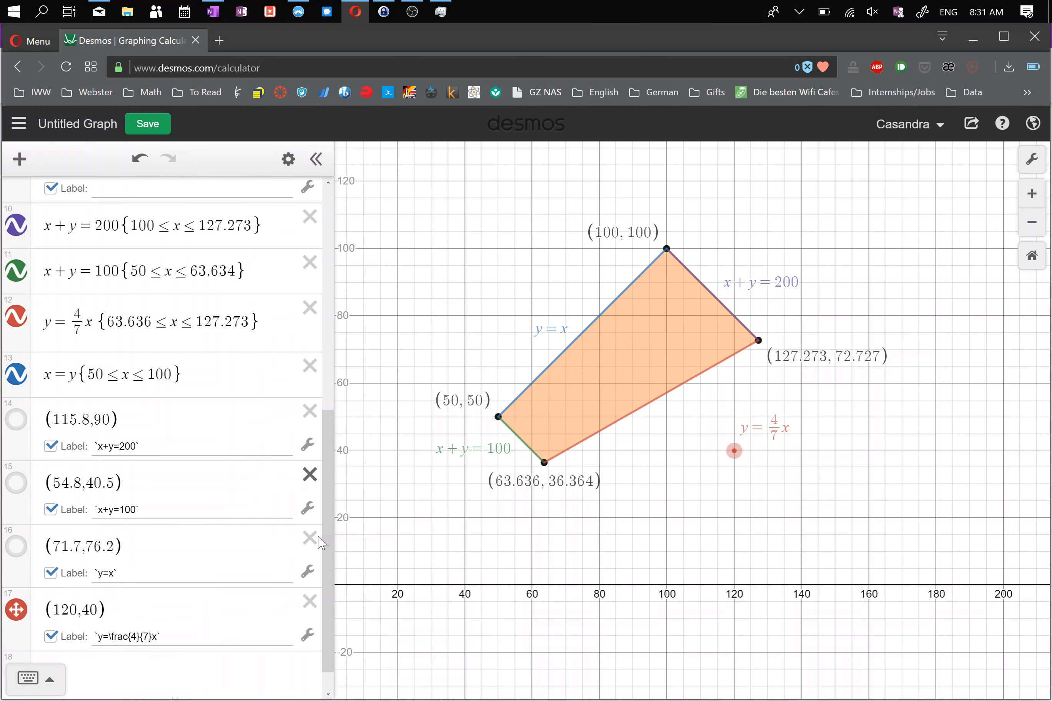
# Step: Place the y=4/7x label to the right of its point, move the point to about (98,51) and hide its marker
pyautogui.click(308, 636)
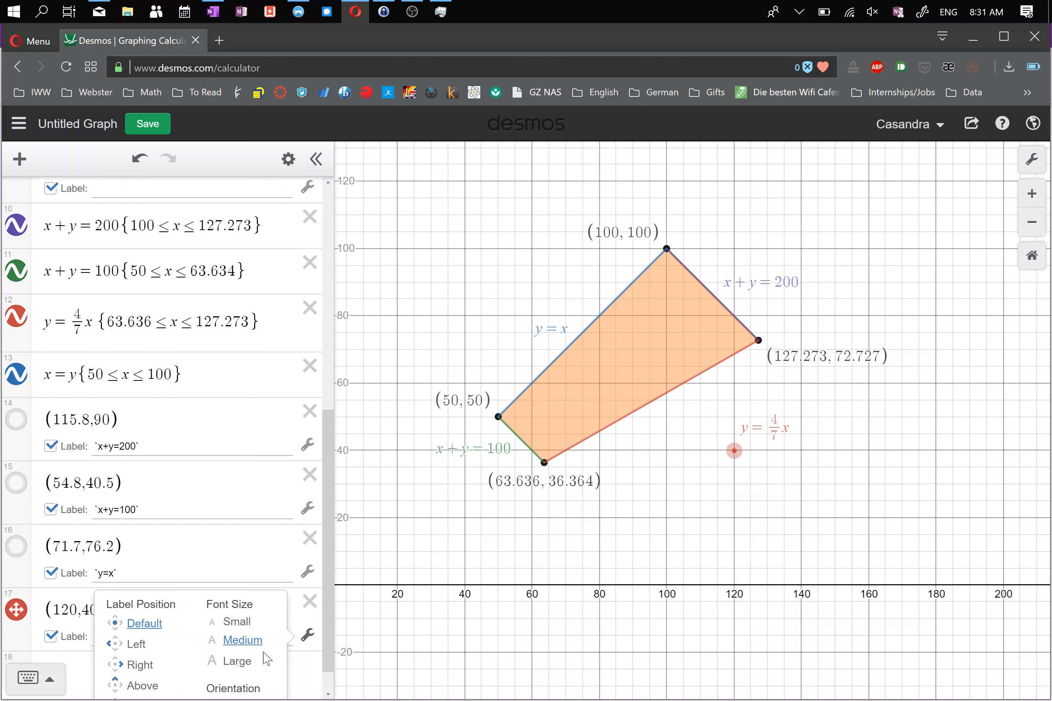
pyautogui.click(140, 666)
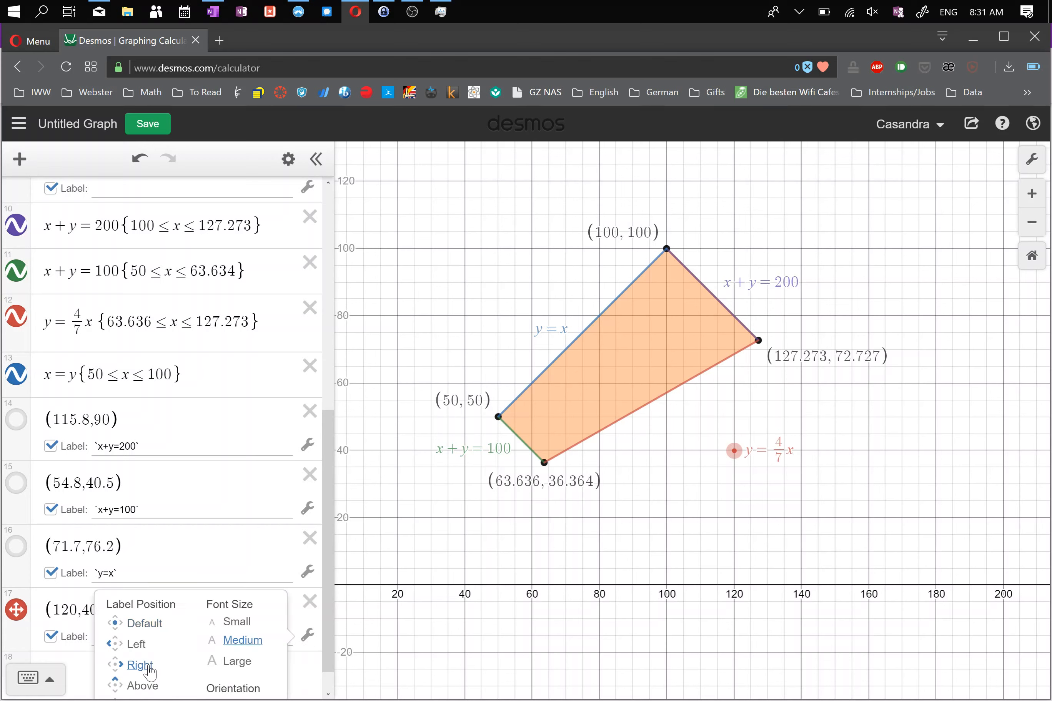
pyautogui.moveTo(735, 451); pyautogui.dragTo(670, 415)
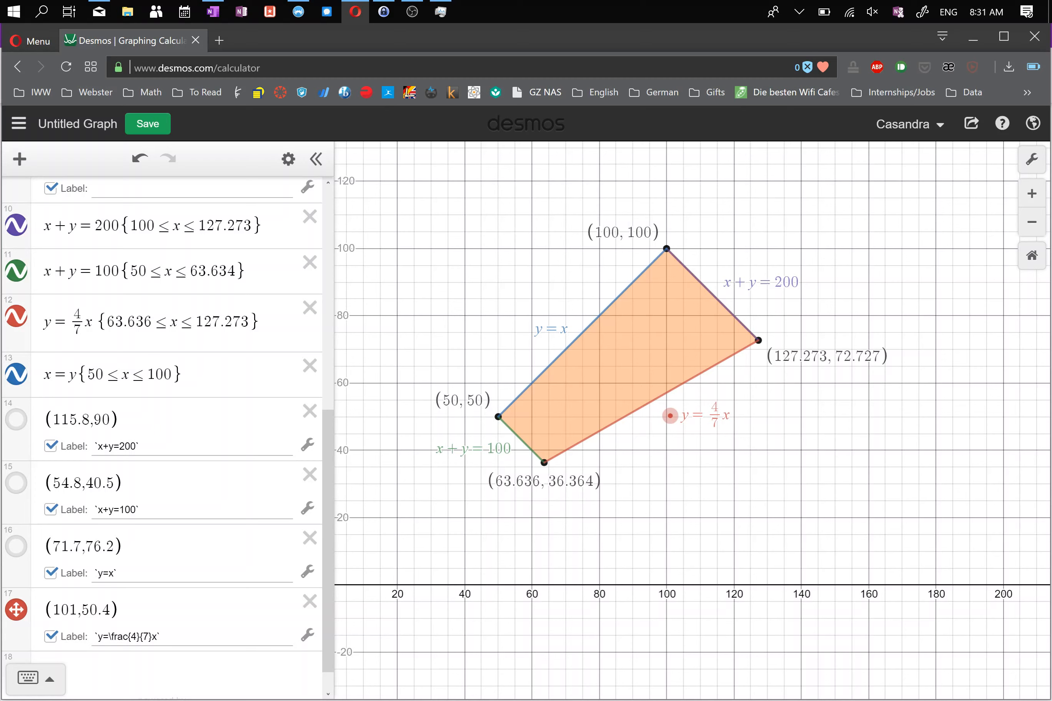
pyautogui.moveTo(670, 415); pyautogui.dragTo(661, 414)
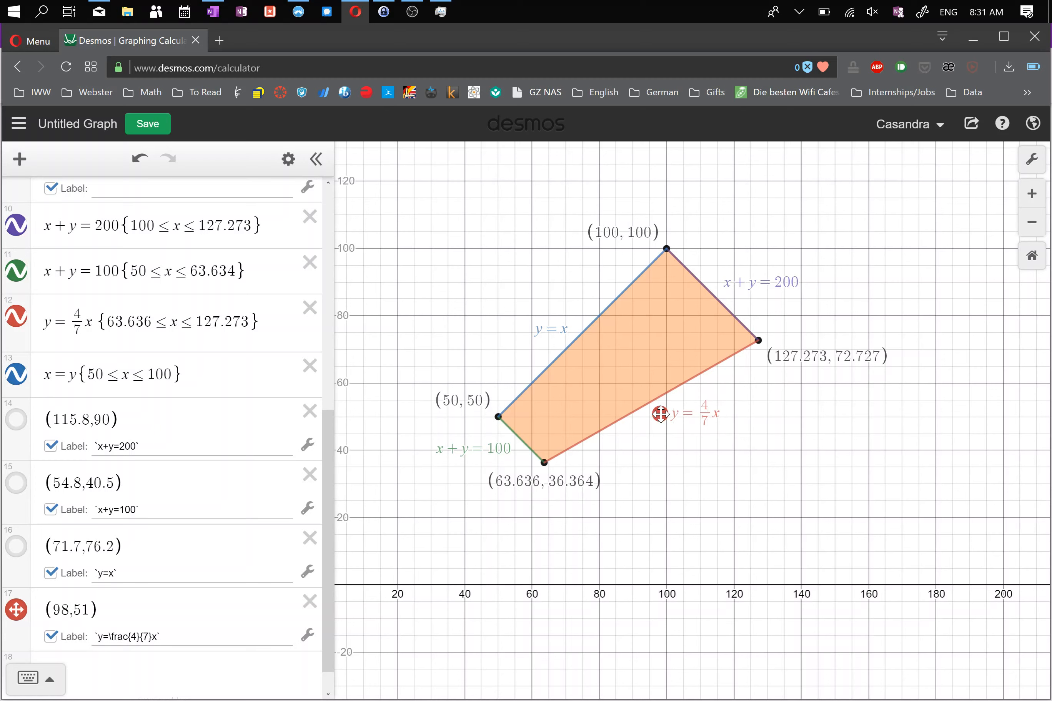
pyautogui.click(17, 609)
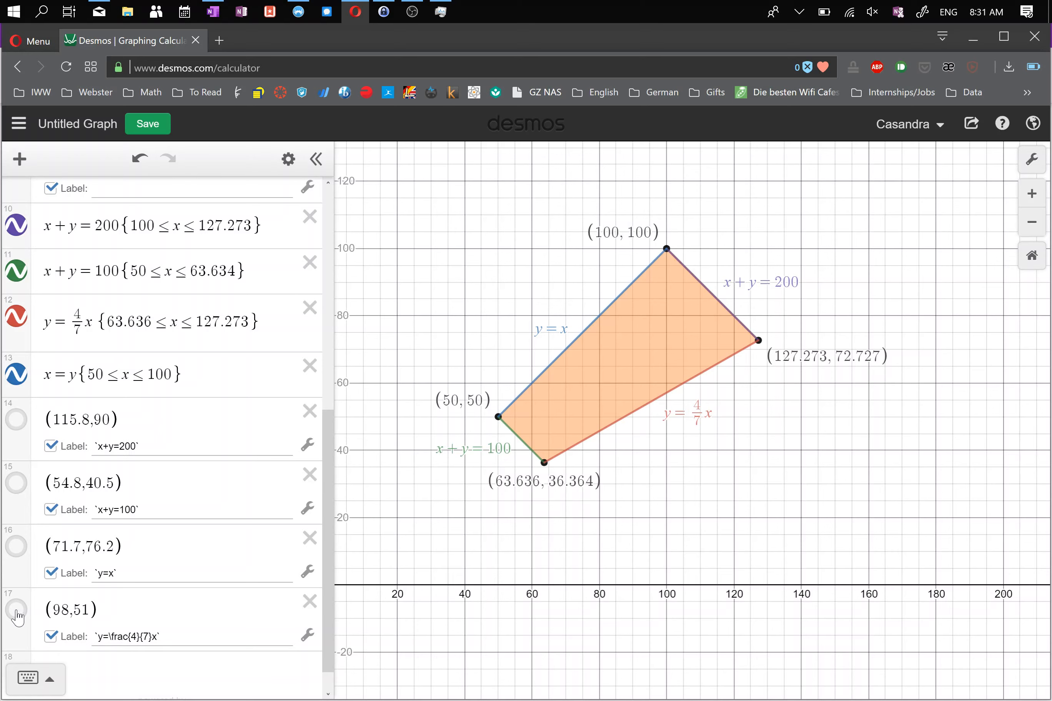
# Step: Turn off the graph's minor gridlines, and try Projector Mode before switching it back off
pyautogui.scroll(-2, 741, 504)
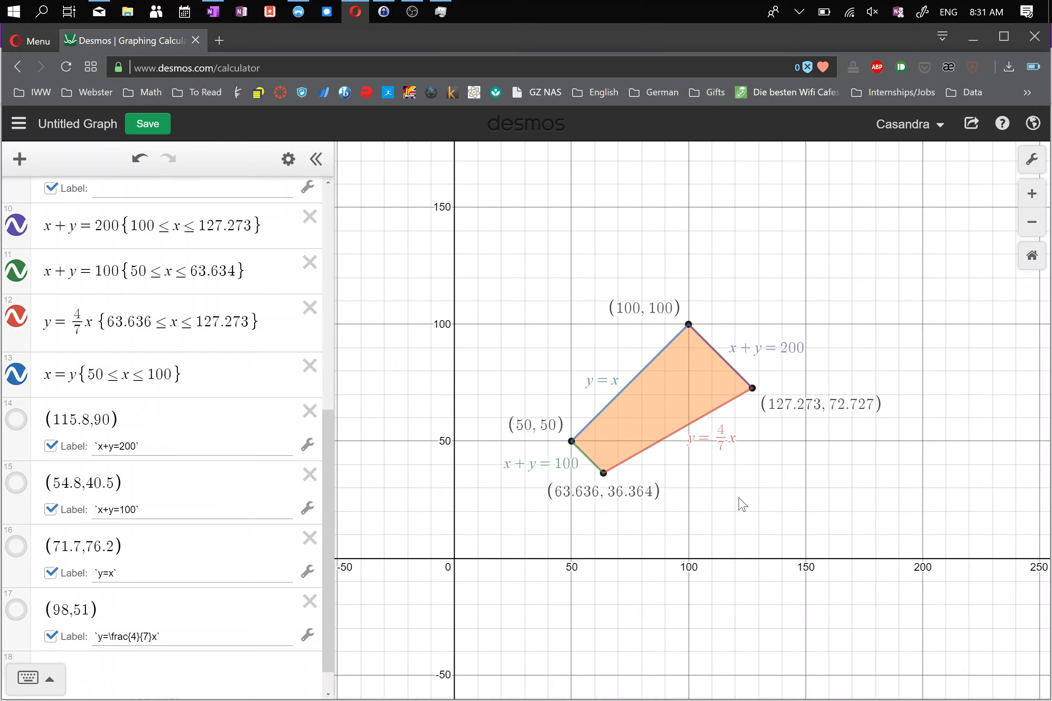
pyautogui.scroll(2, 741, 503)
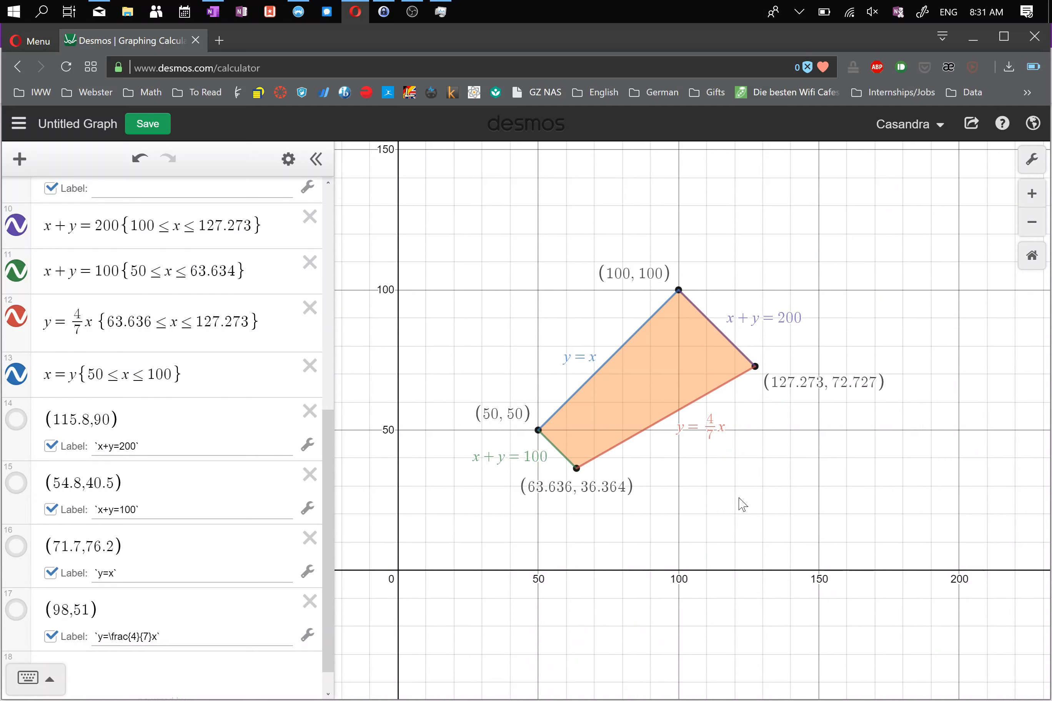
pyautogui.click(1033, 164)
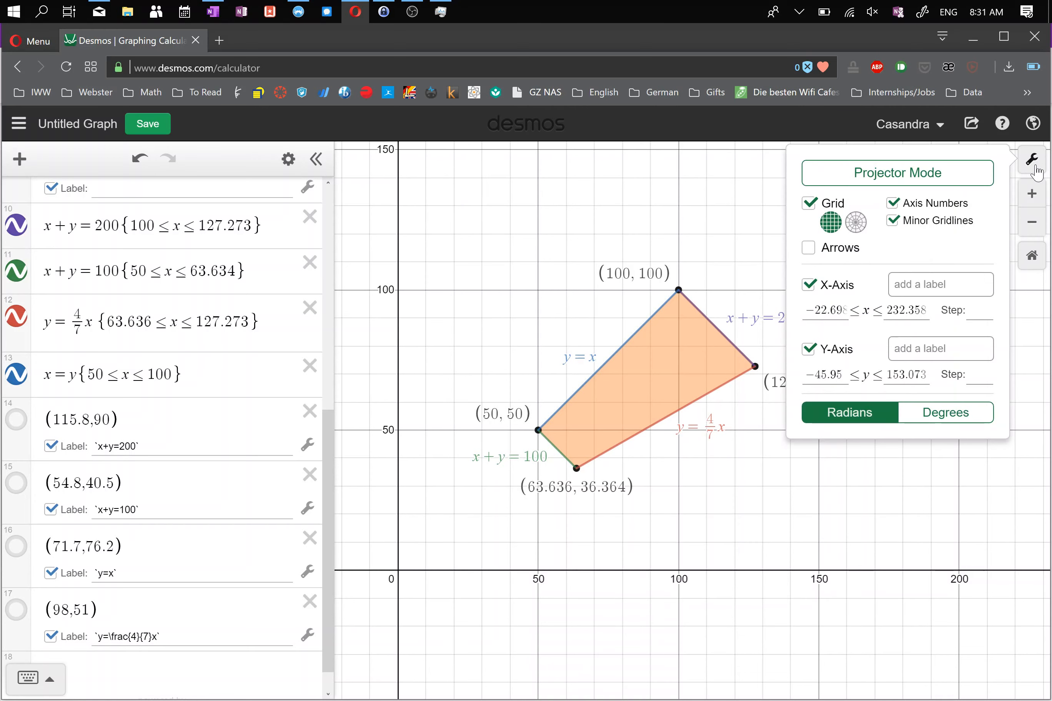
pyautogui.click(893, 221)
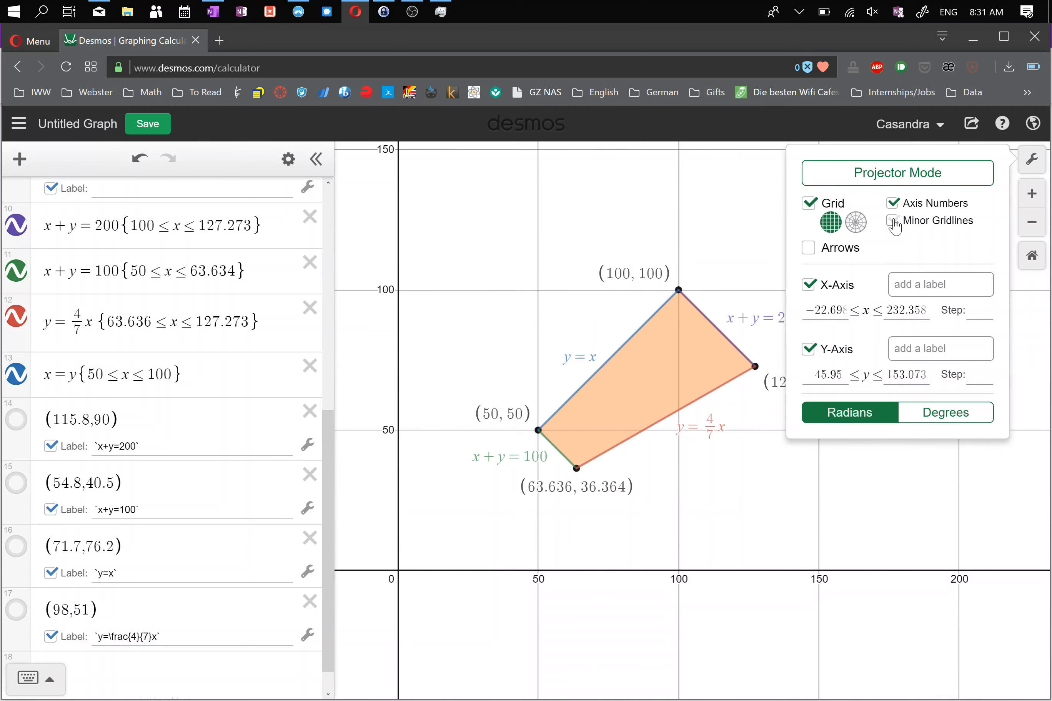
pyautogui.click(894, 224)
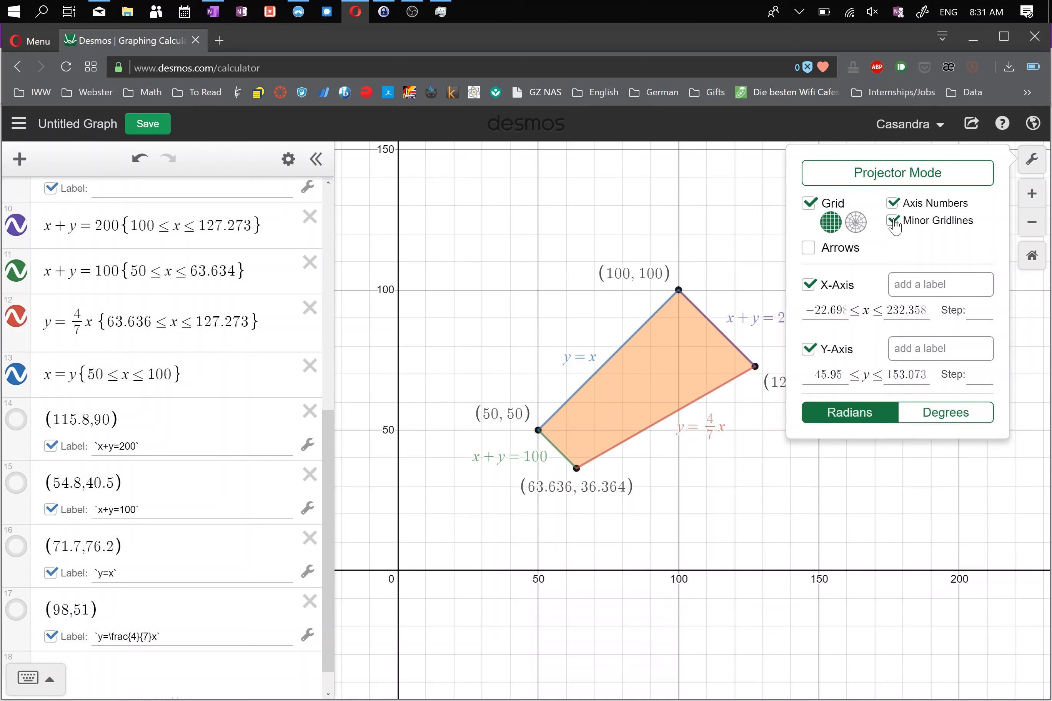
pyautogui.click(893, 222)
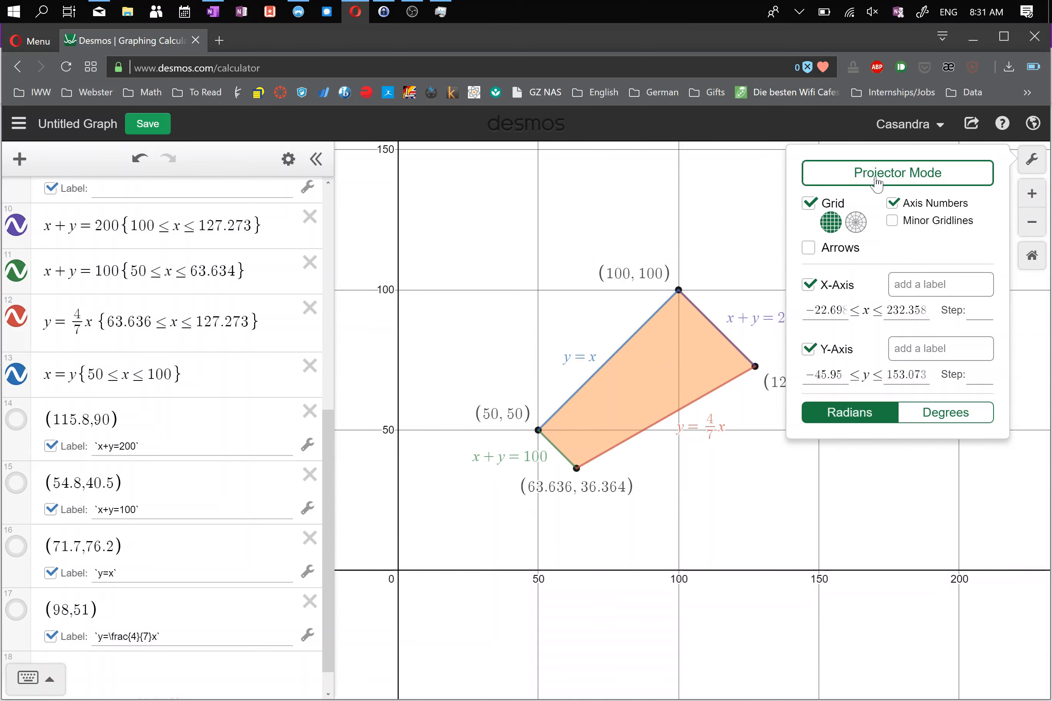
pyautogui.click(877, 181)
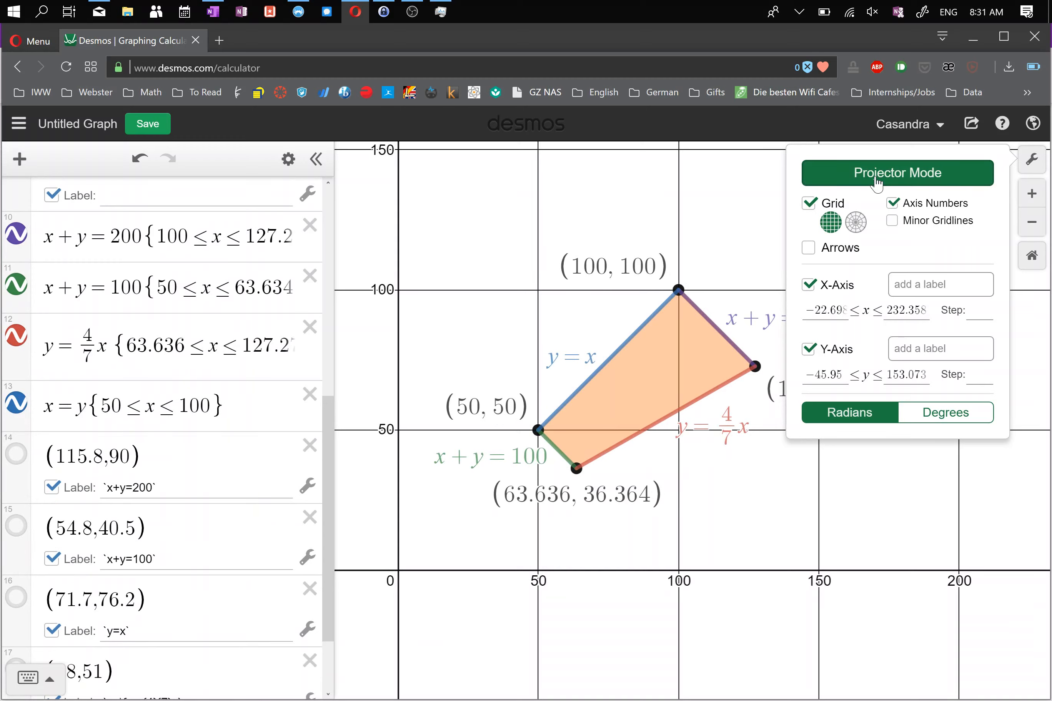
pyautogui.click(876, 181)
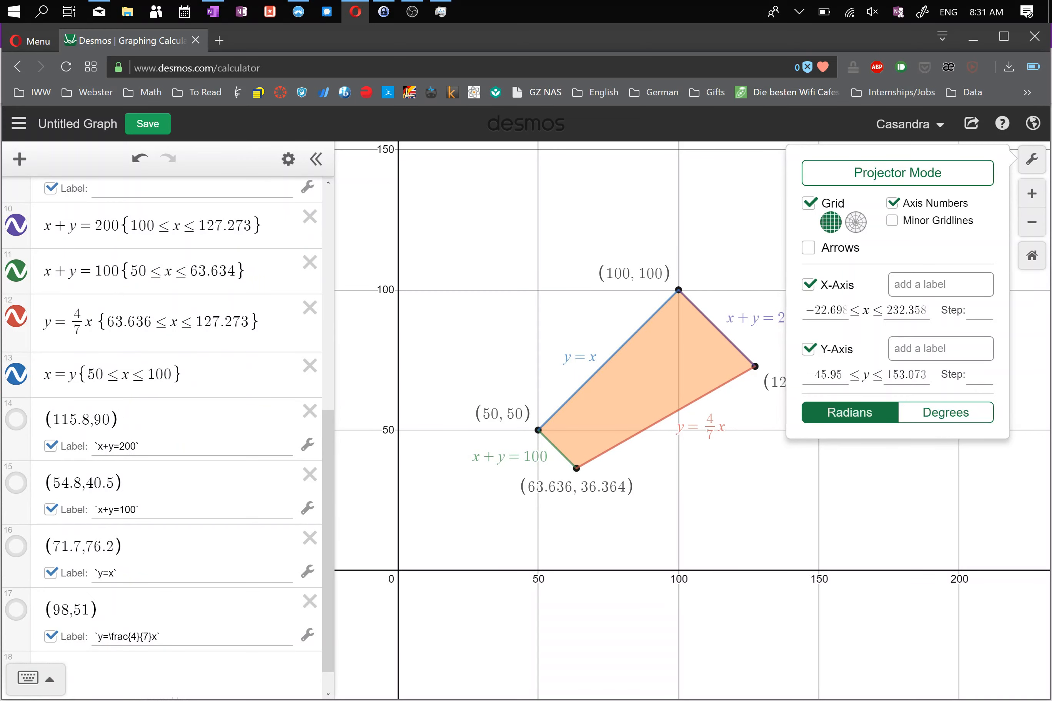
# Step: Try a step of 10 on both the x-axis and the y-axis
pyautogui.click(975, 313)
pyautogui.write('10')
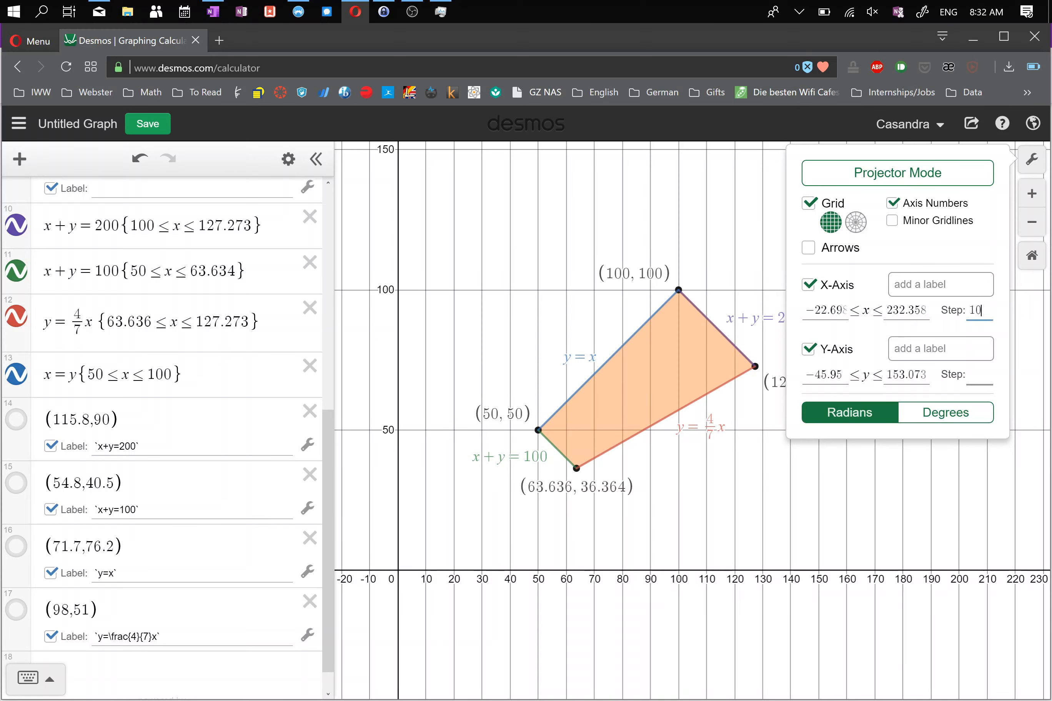
pyautogui.write('10')
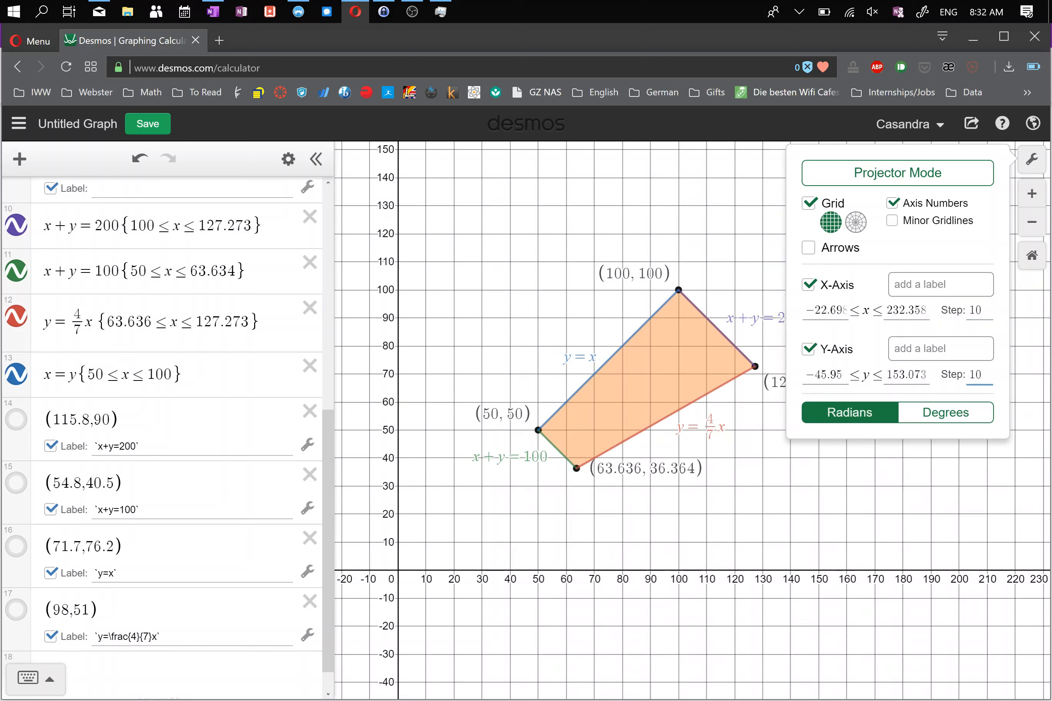
# Step: Set the step of both the x-axis and the y-axis to 20
pyautogui.click(975, 310)
pyautogui.press('BackSpace')
pyautogui.write('2')
pyautogui.click(975, 375)
pyautogui.press('BackSpace')
pyautogui.write('2')
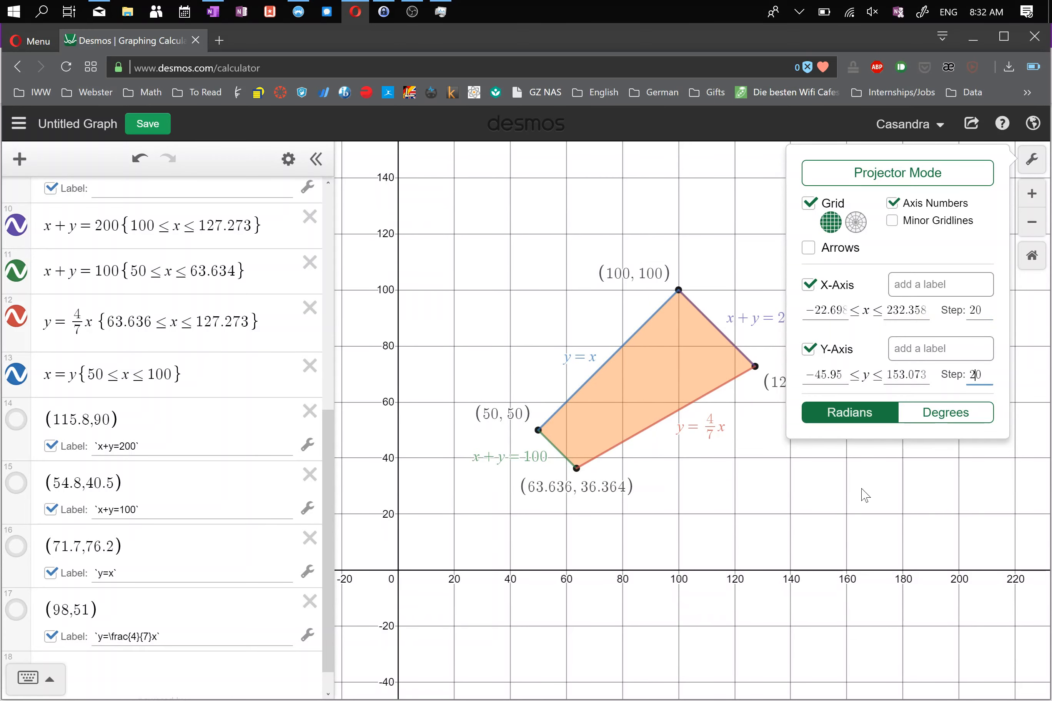
# Step: Try the label "Oreos" on the x-axis in the graph settings, and remove it again
pyautogui.click(821, 500)
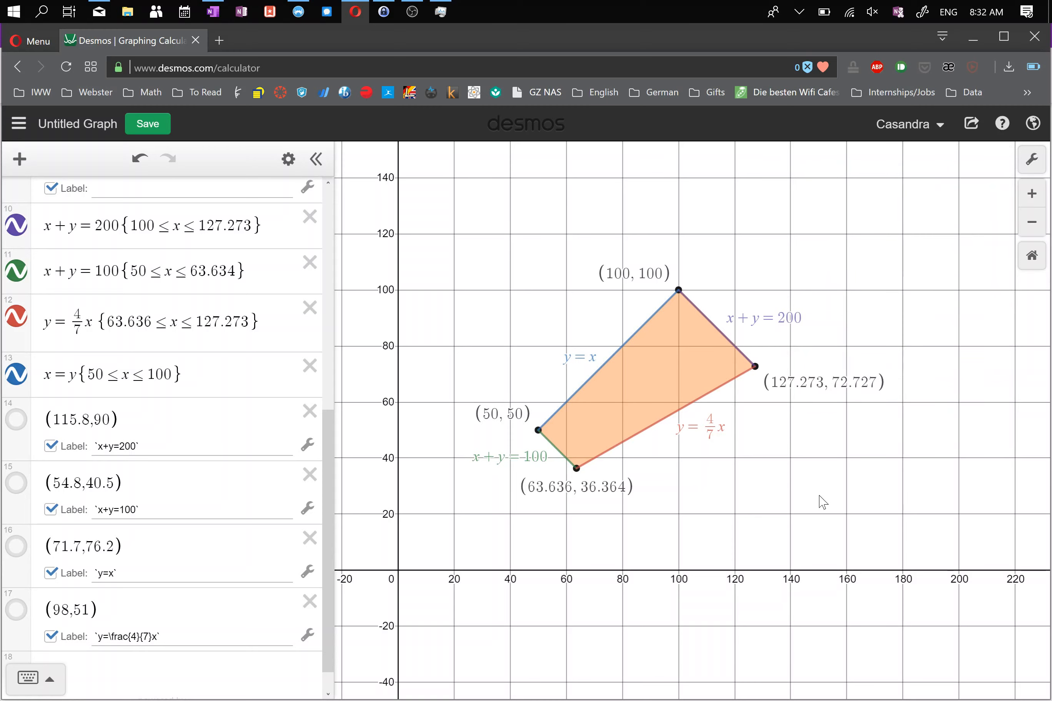
pyautogui.click(1033, 160)
pyautogui.click(940, 284)
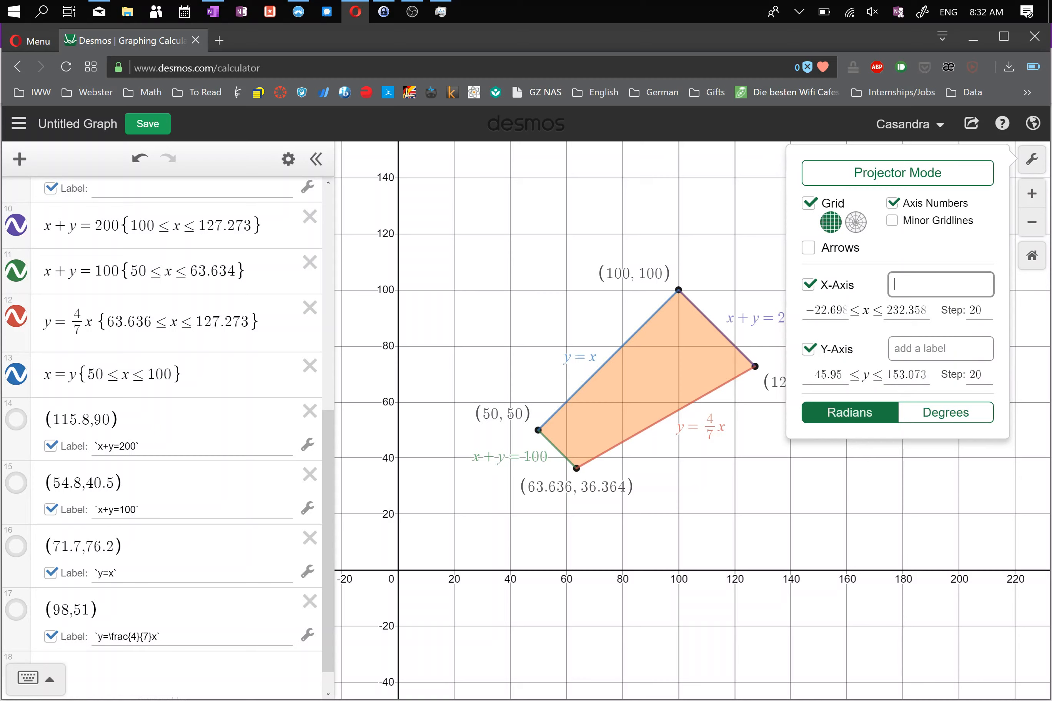
pyautogui.write('Oreos')
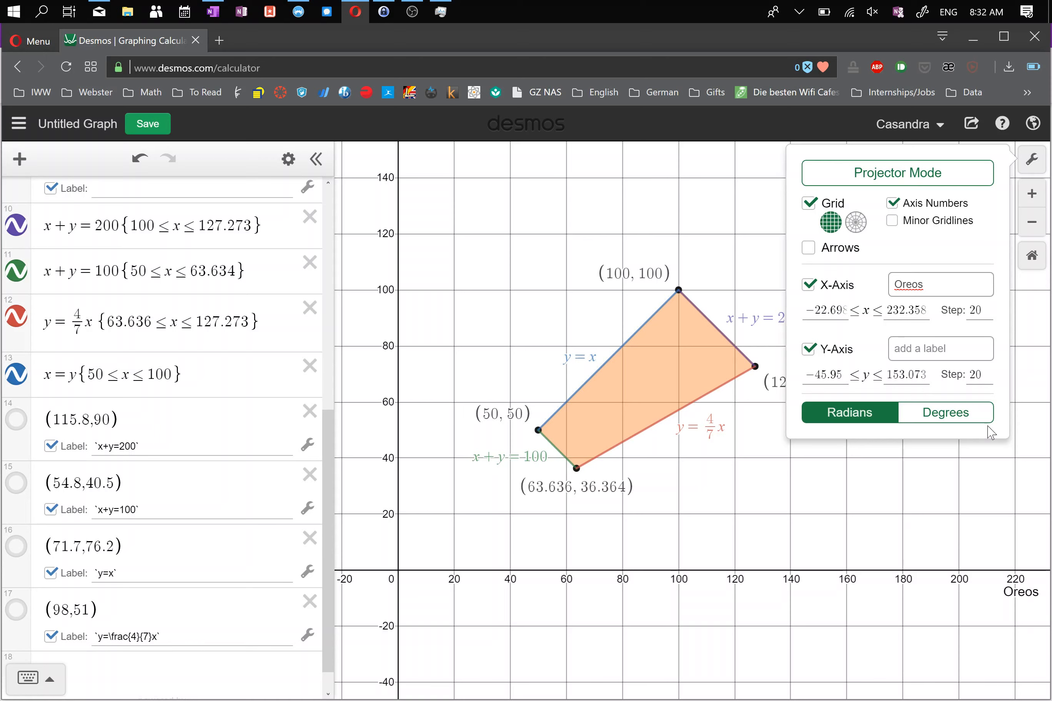
pyautogui.doubleClick(905, 284)
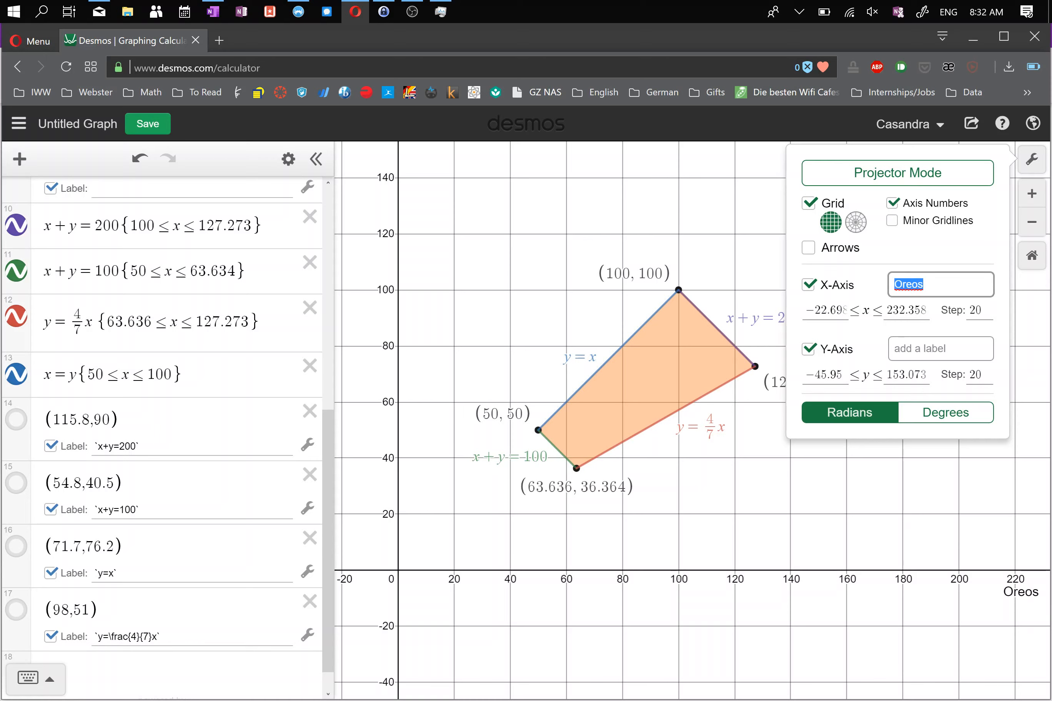
pyautogui.press('BackSpace')
pyautogui.click(760, 486)
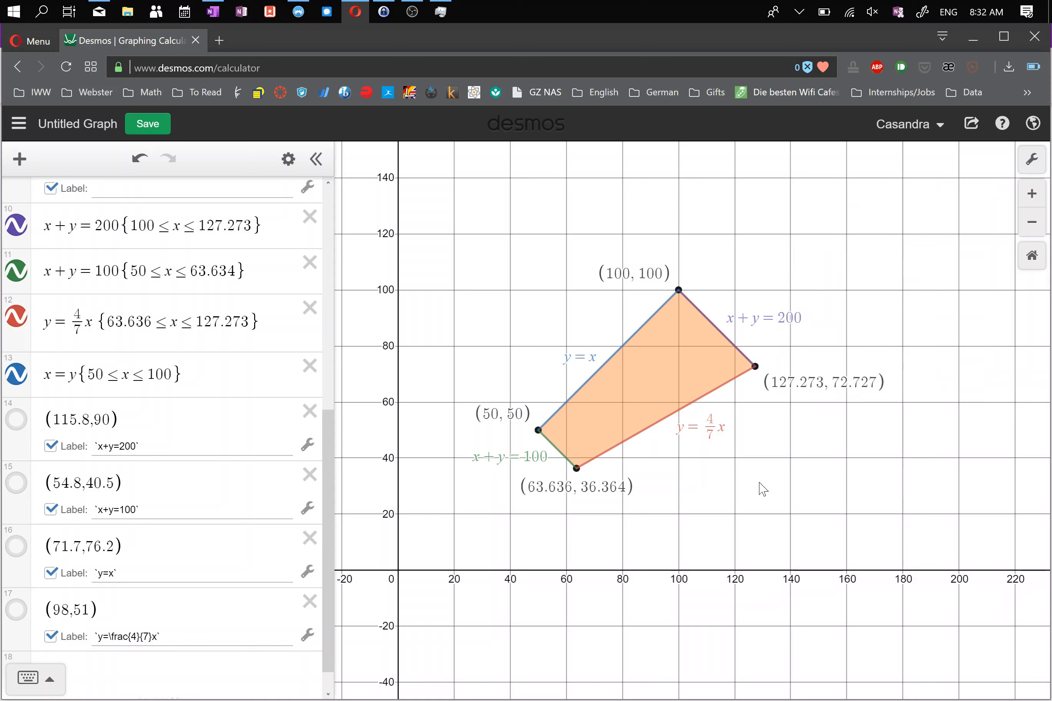
# Step: Add the point (120,-10) below the x-axis and give it the label "Numbers"
pyautogui.scroll(-1, 188, 525)
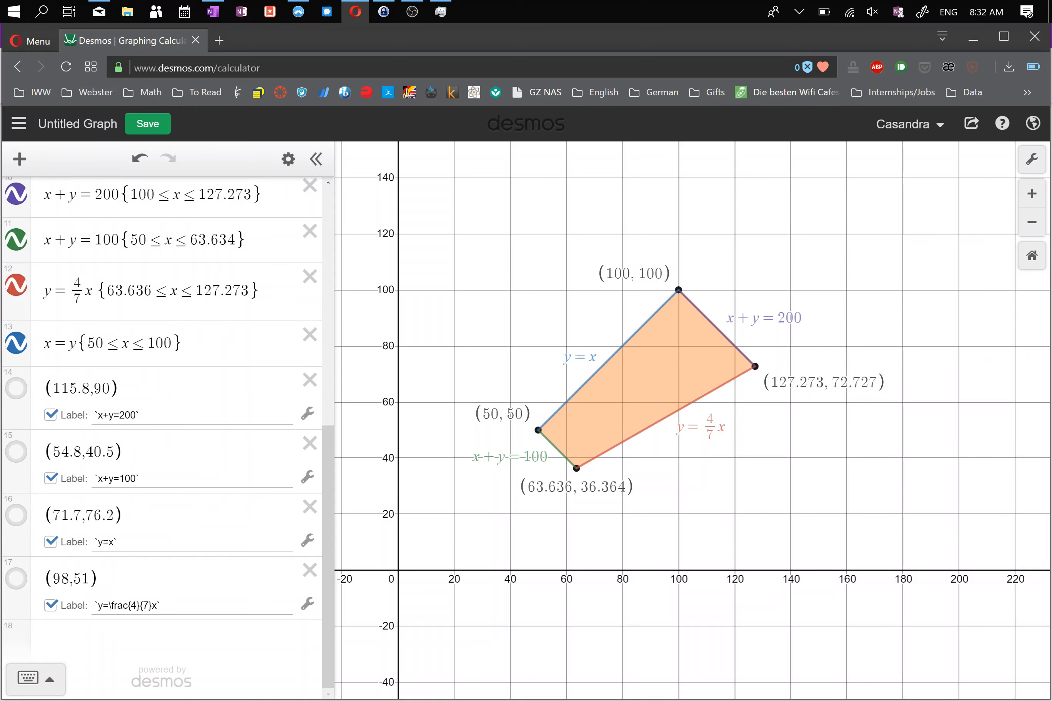
pyautogui.click(123, 638)
pyautogui.write('(120,')
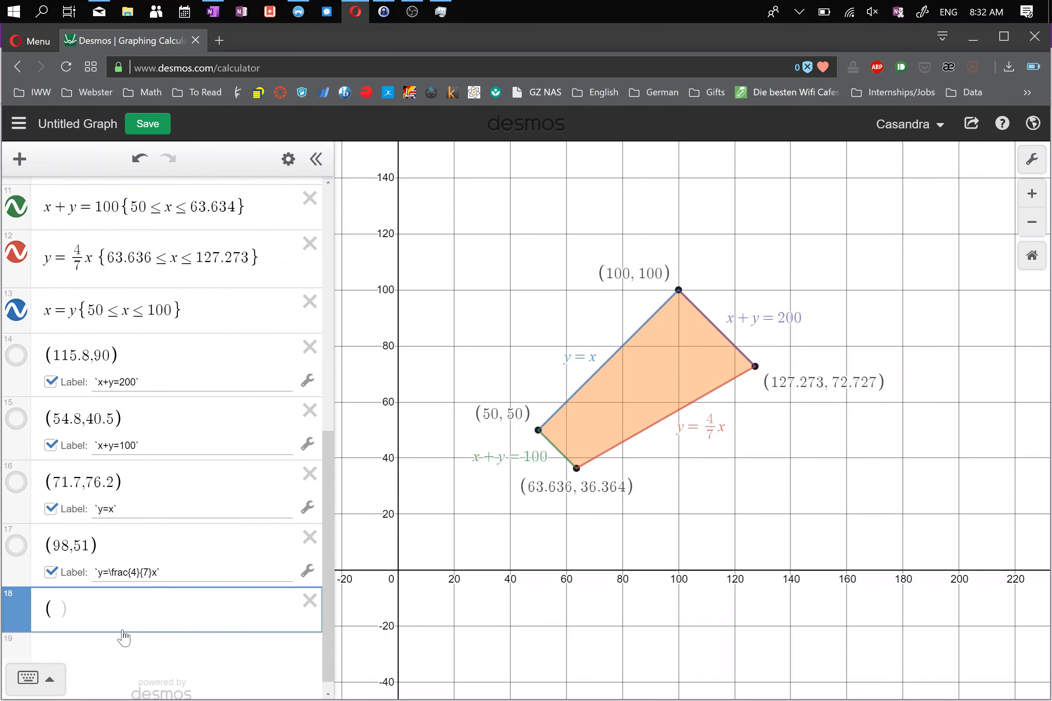
pyautogui.write('-10')
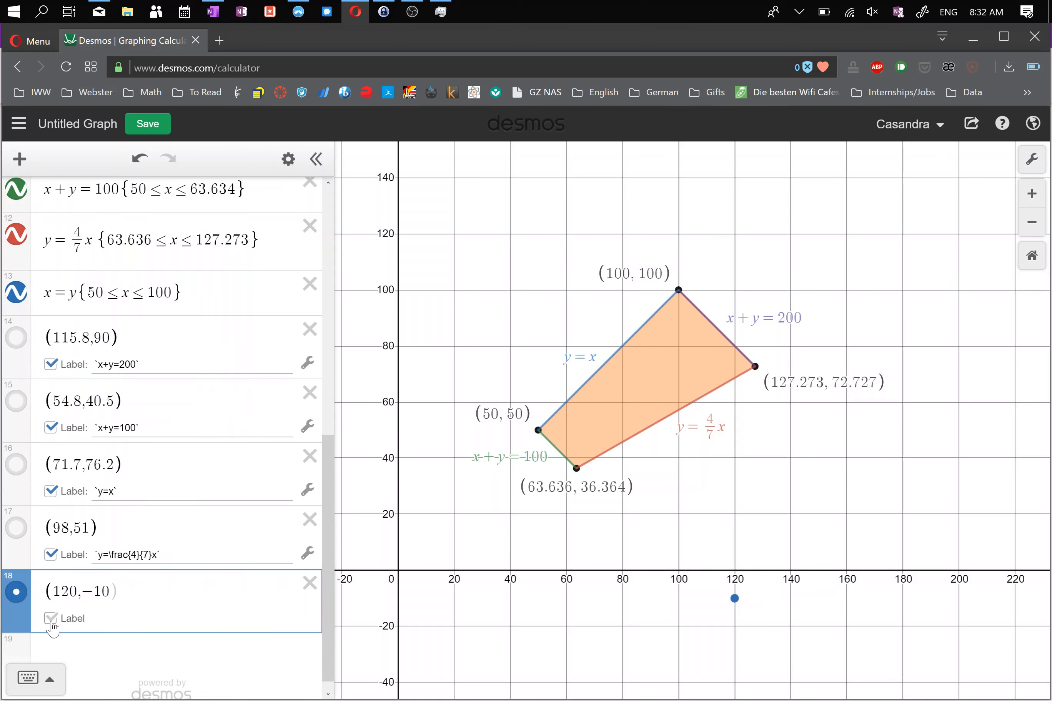
pyautogui.click(51, 618)
pyautogui.write('N')
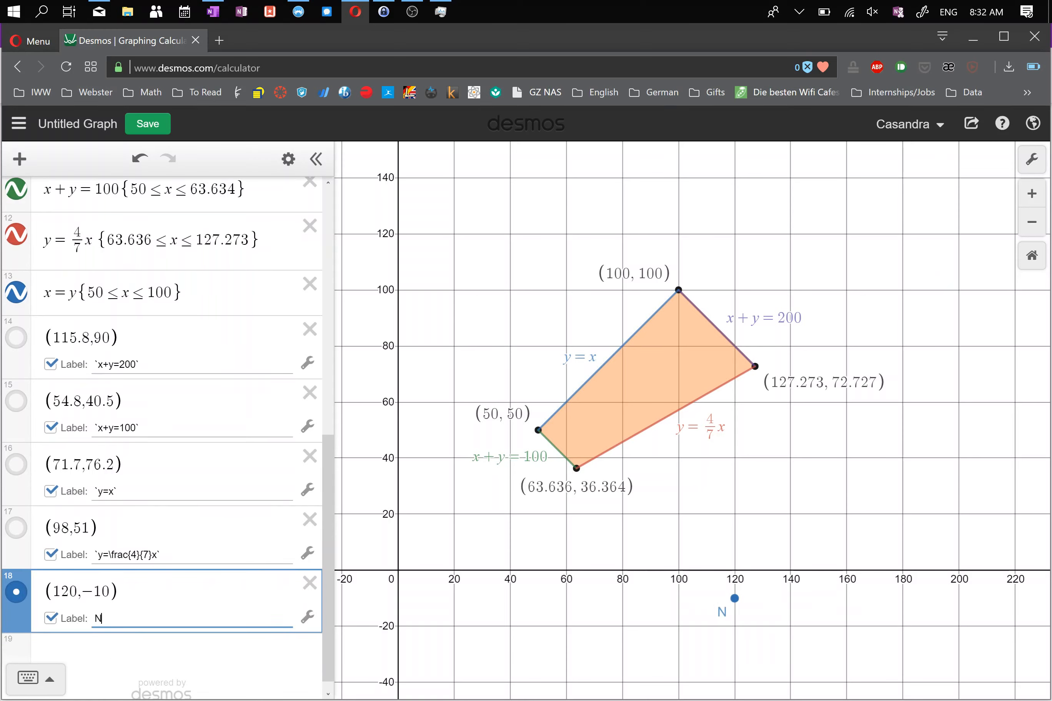
pyautogui.write('umbers')
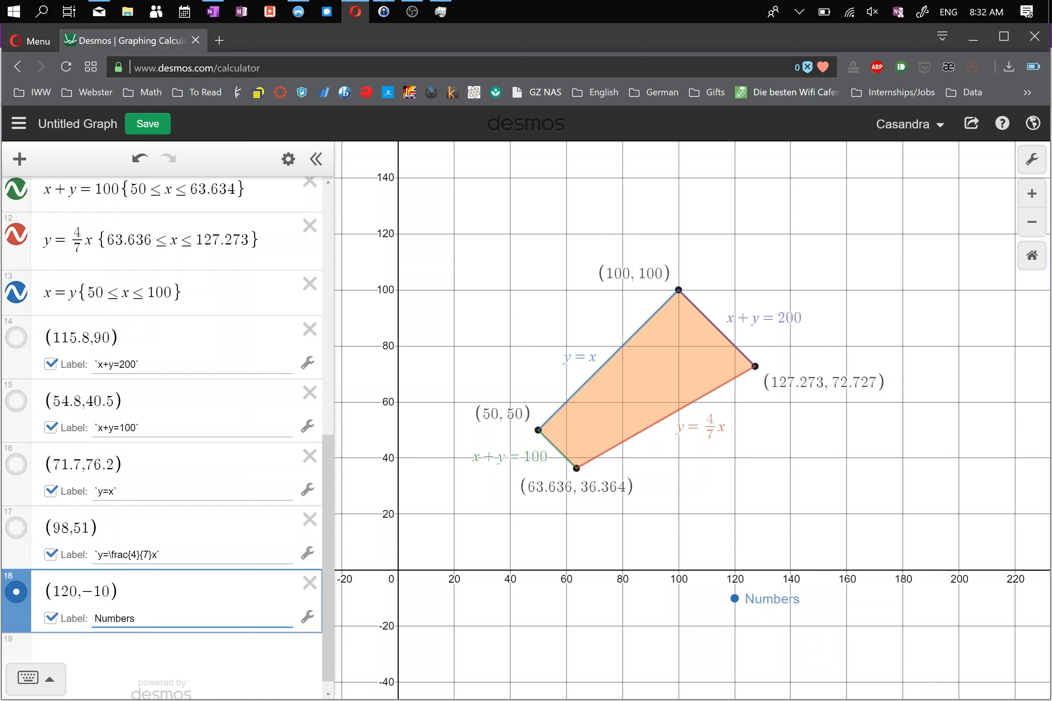
# Step: Replace the label text of the point (120,-10) with "Oreos (number of packages)"
pyautogui.press('BackSpace')
pyautogui.press('BackSpace')
pyautogui.press('BackSpace')
pyautogui.press('BackSpace')
pyautogui.press('BackSpace')
pyautogui.press('BackSpace')
pyautogui.press('BackSpace')
pyautogui.write('O')
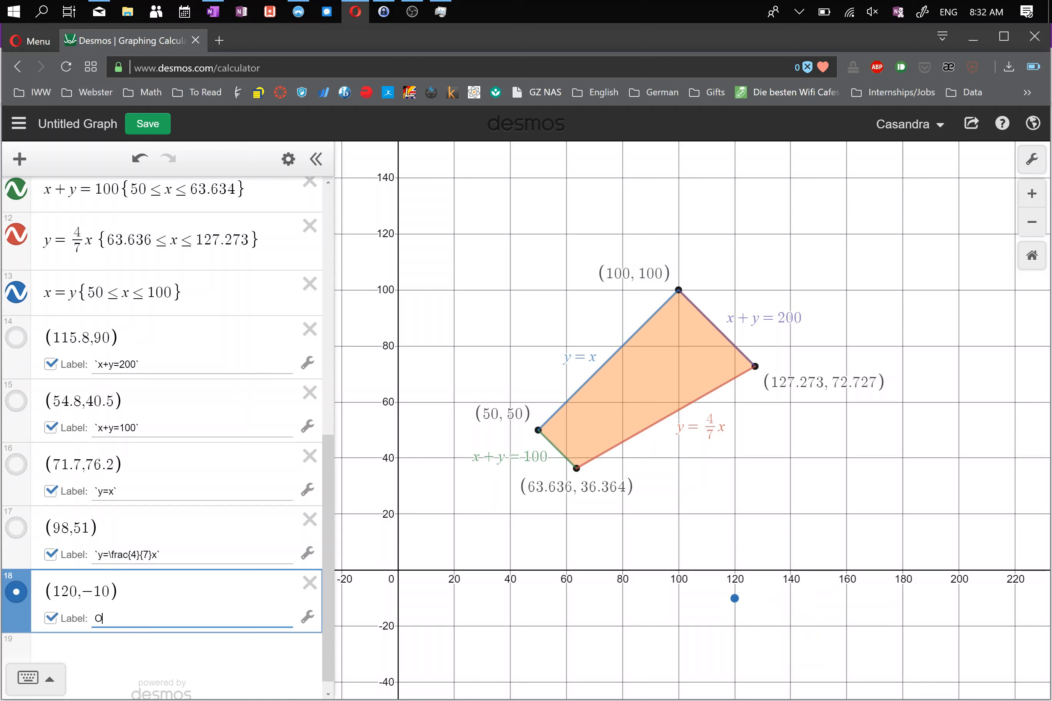
pyautogui.write('reos (num')
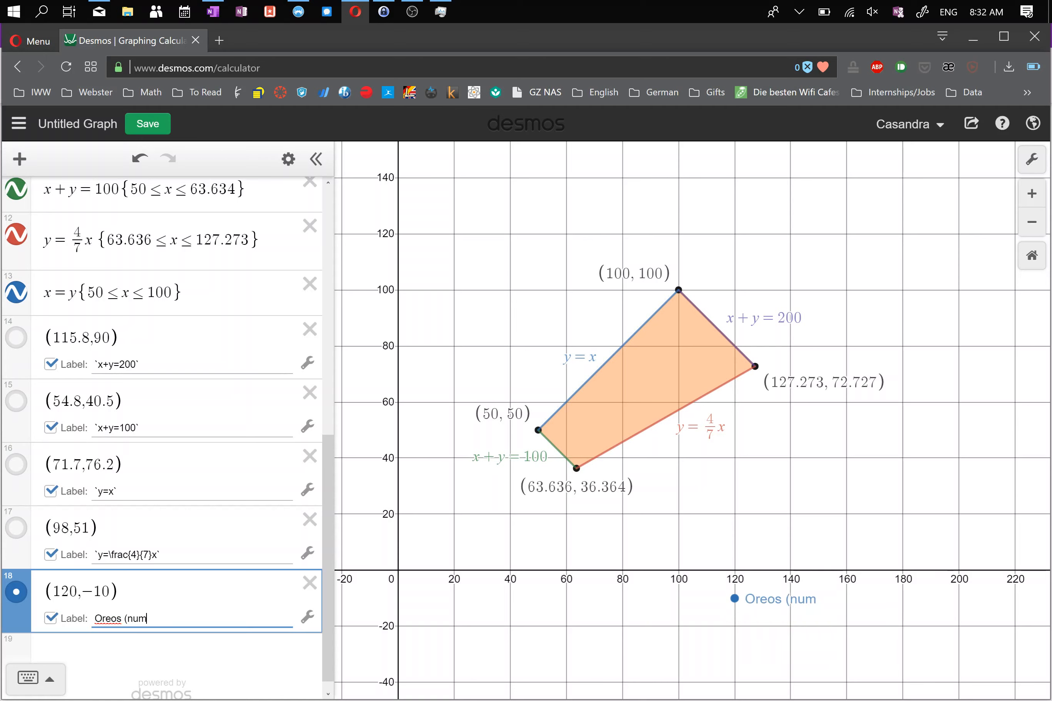
pyautogui.write('ber of packages')
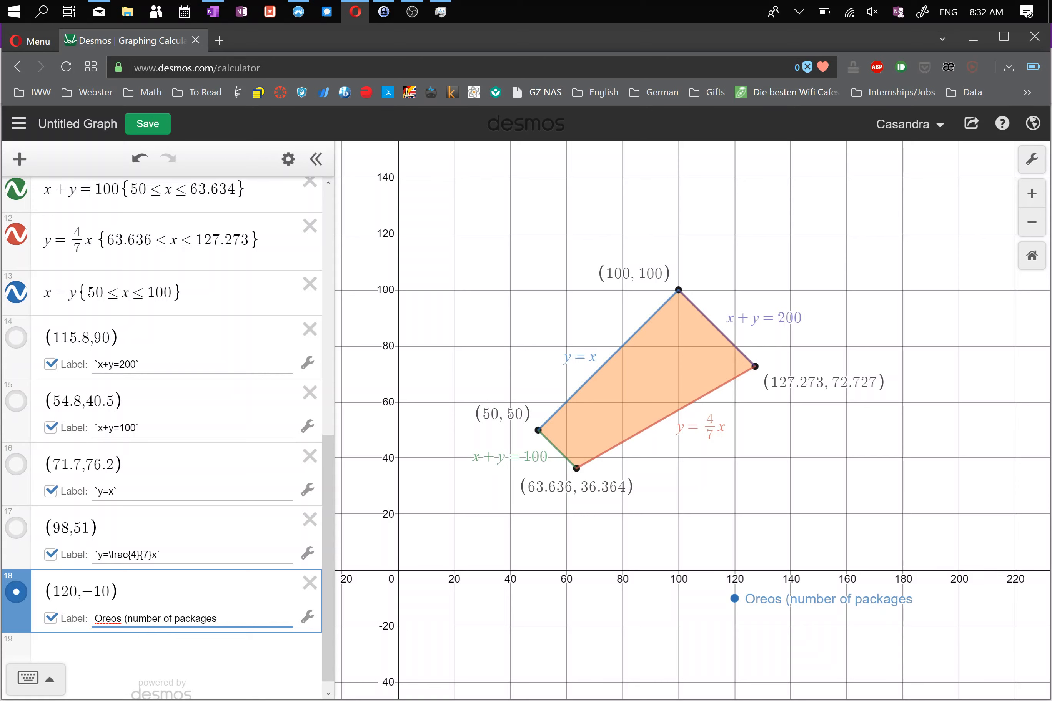
pyautogui.write(')')
# Step: Colour the Oreos label point black and make it draggable in all directions
pyautogui.click(288, 159)
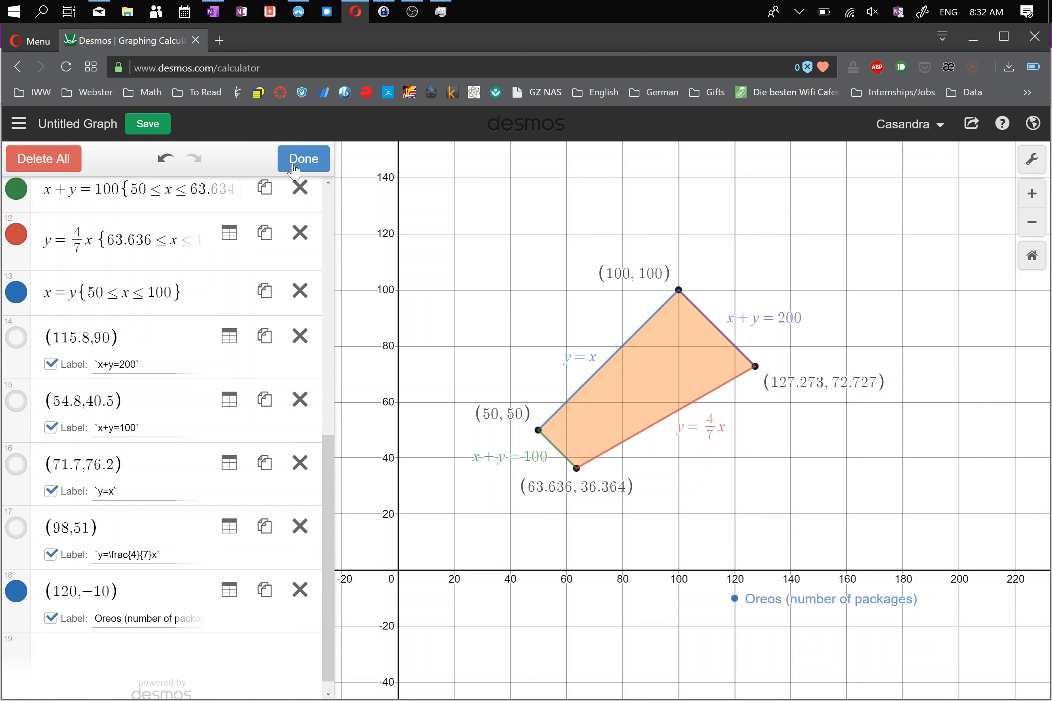
pyautogui.click(16, 591)
pyautogui.click(191, 609)
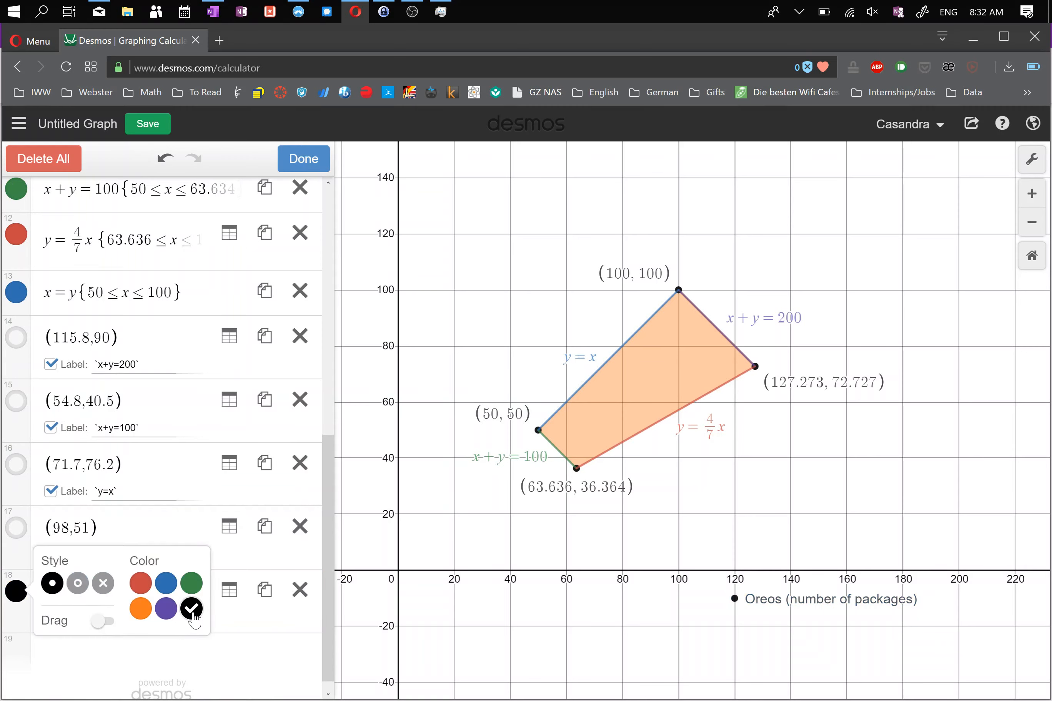
pyautogui.click(102, 623)
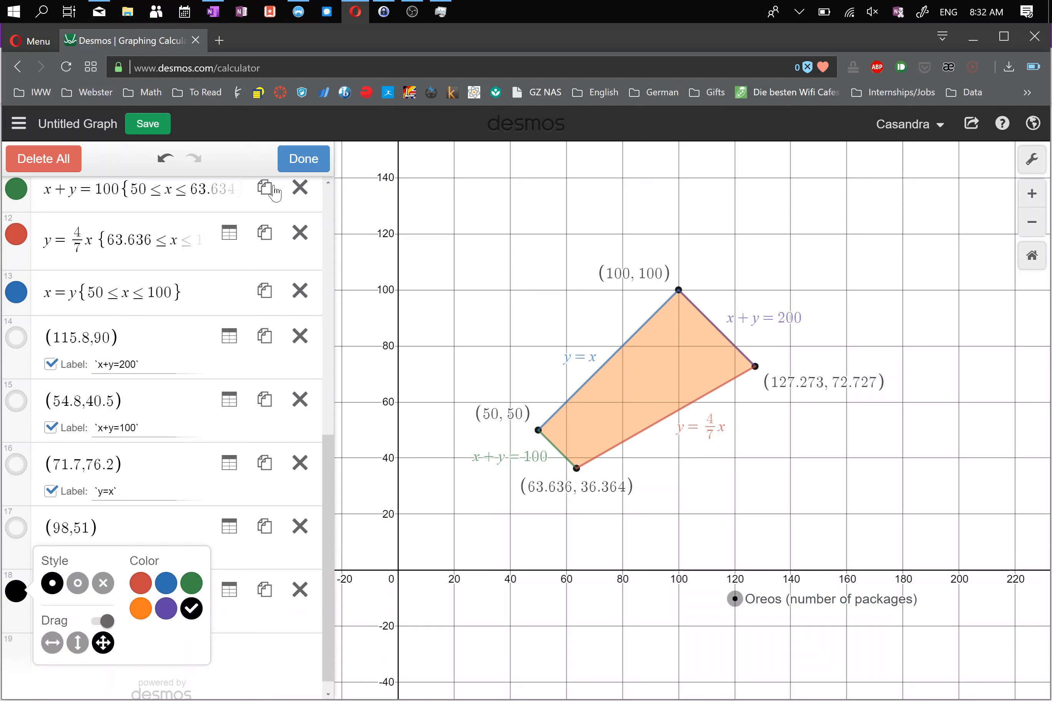
pyautogui.click(302, 163)
pyautogui.click(303, 161)
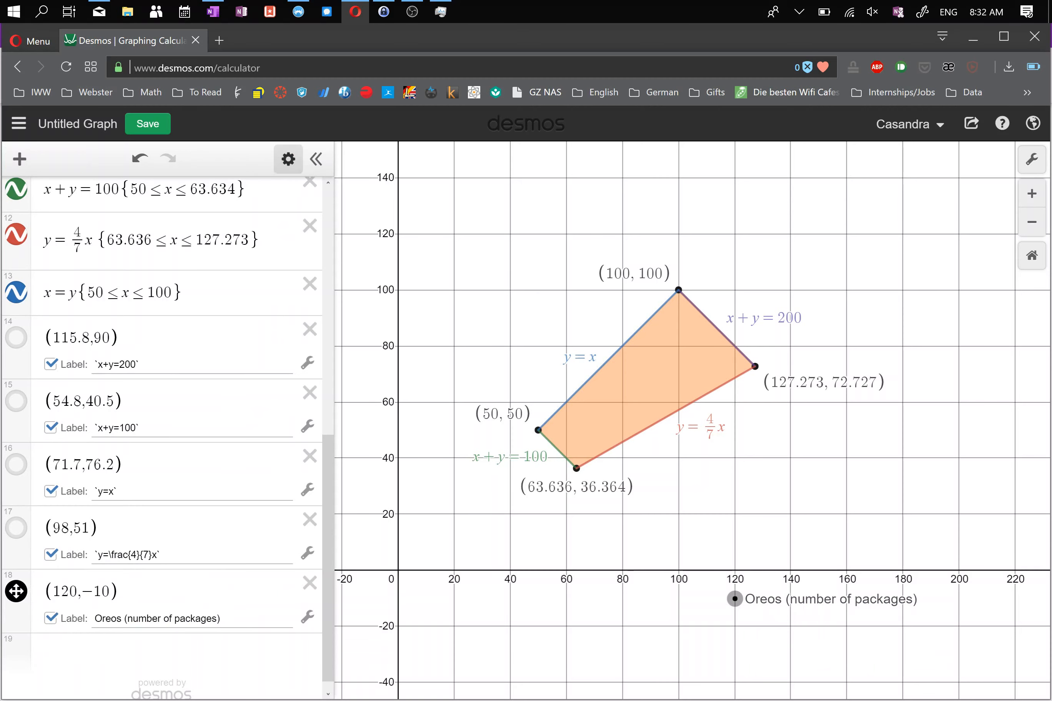
# Step: Set the Oreos label to large font and right of its point, and move the point to about (50.3,-15)
pyautogui.click(308, 619)
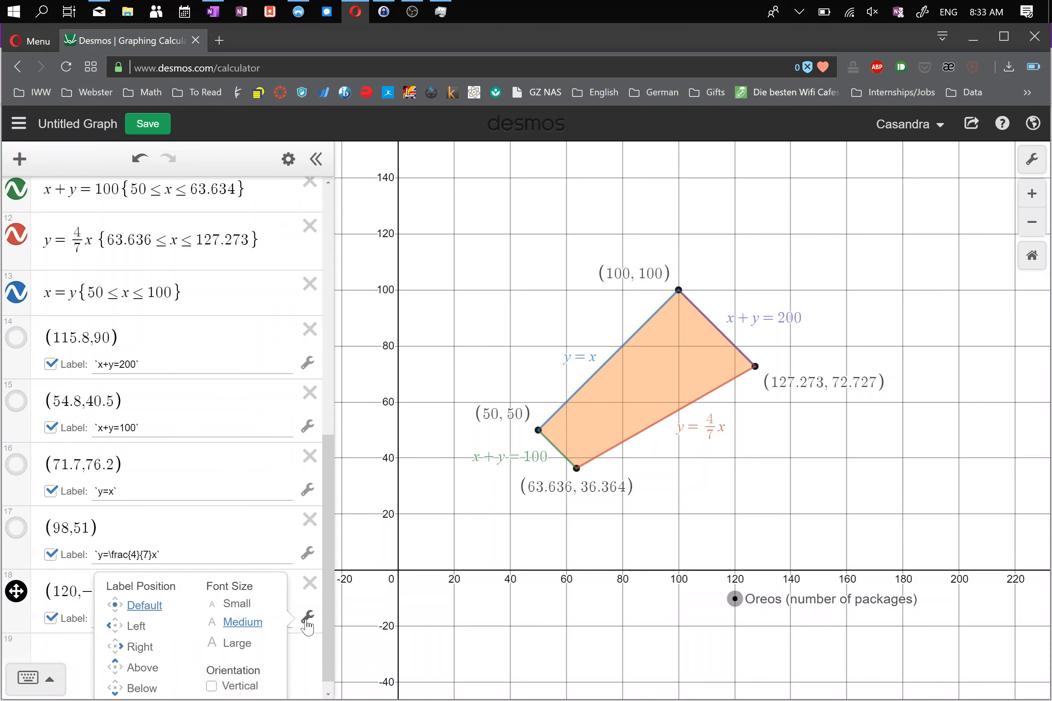
pyautogui.click(232, 646)
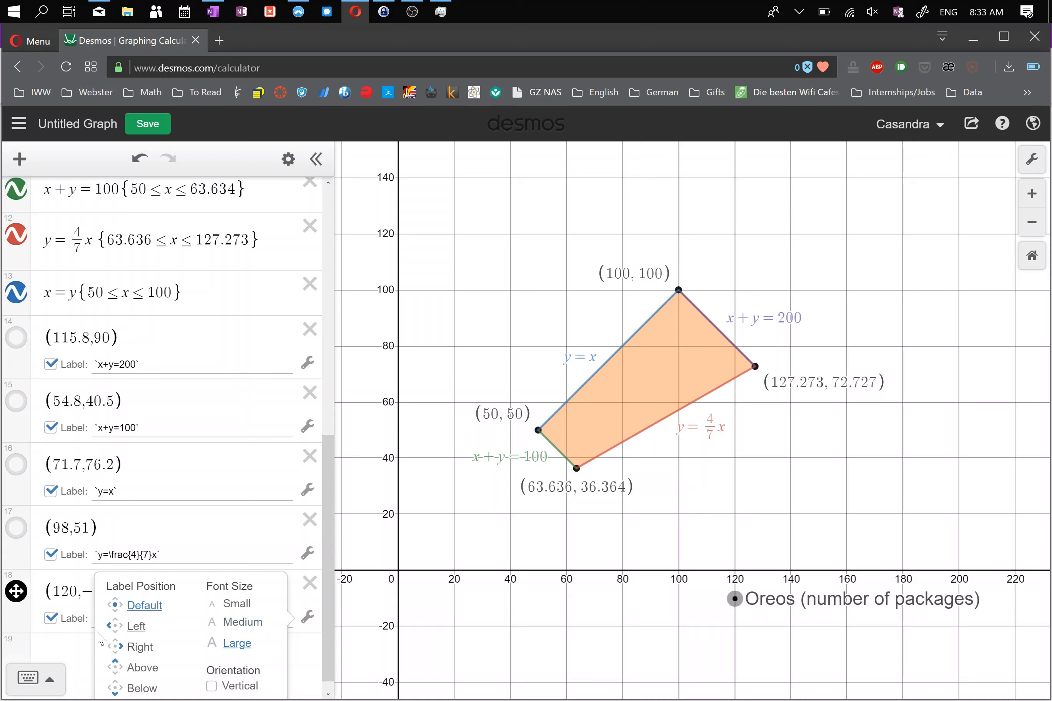
pyautogui.click(138, 648)
pyautogui.click(709, 620)
pyautogui.moveTo(619, 612); pyautogui.dragTo(539, 613)
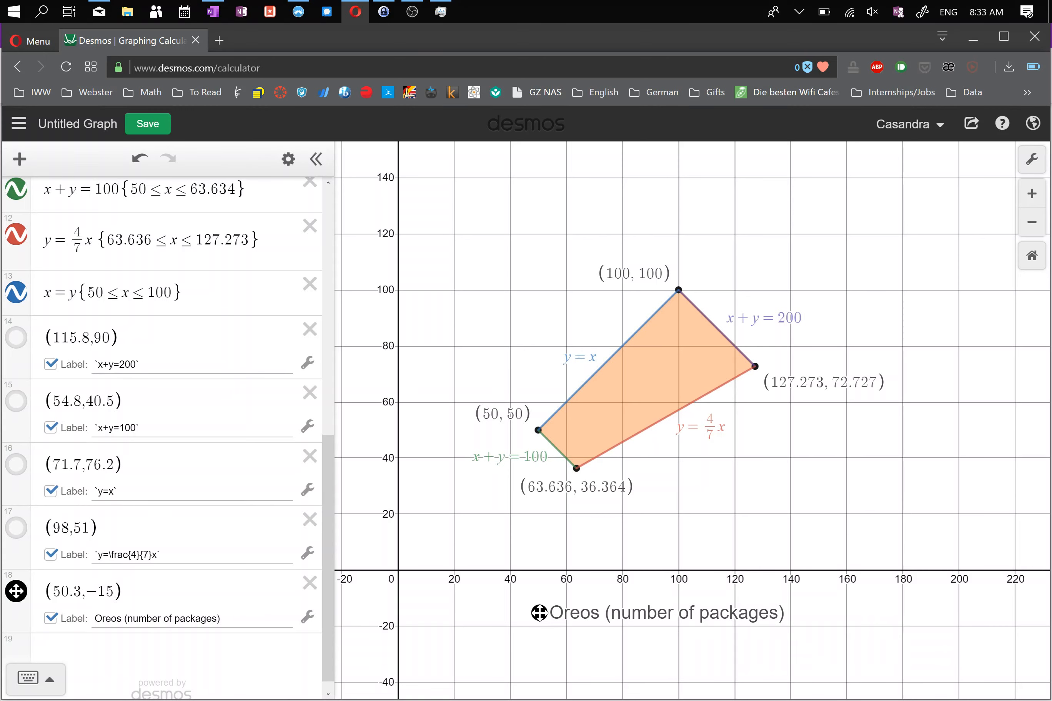
# Step: Turn off the graph's grid while keeping the axis numbers, and hide the marker of the Oreos label point
pyautogui.click(1032, 165)
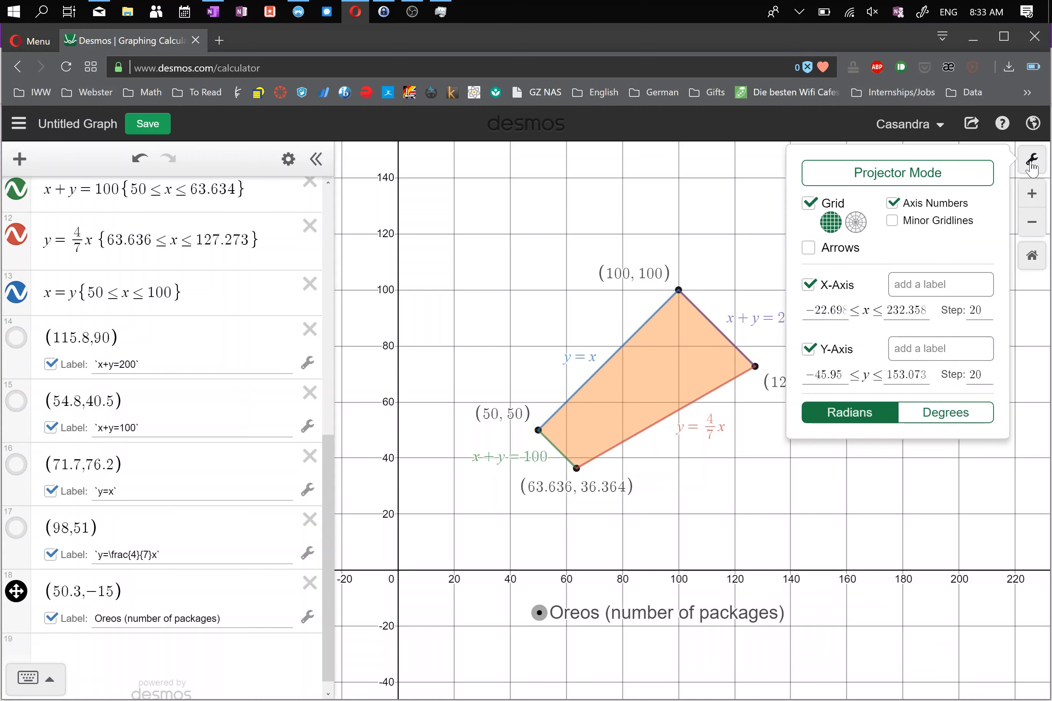
pyautogui.click(834, 208)
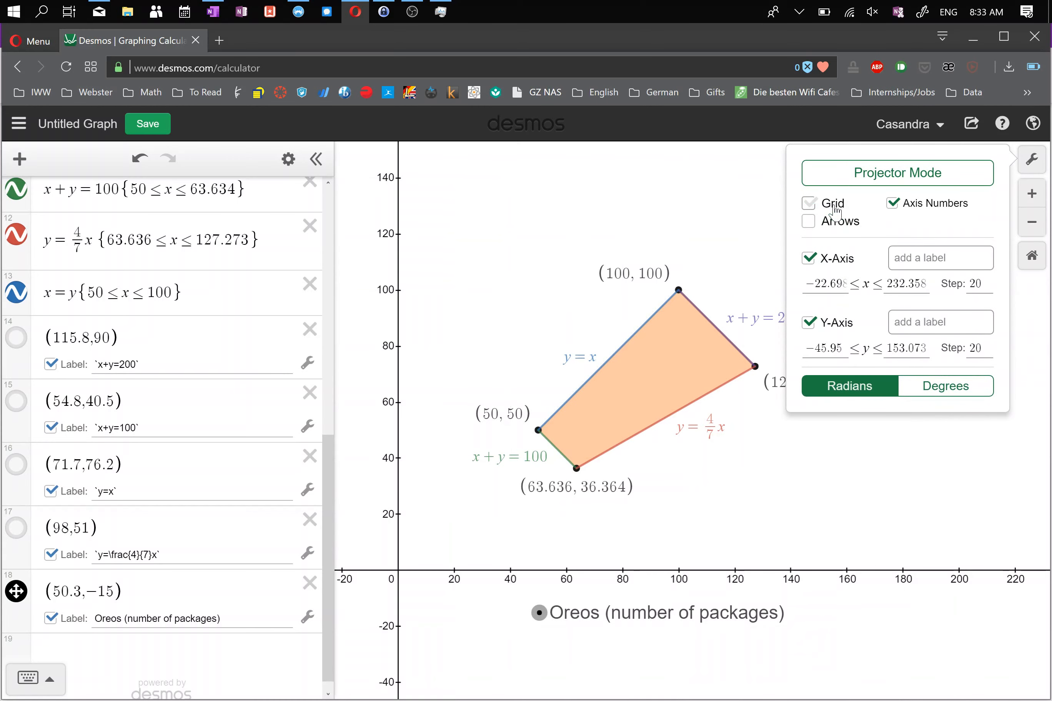
pyautogui.click(893, 208)
pyautogui.click(893, 208)
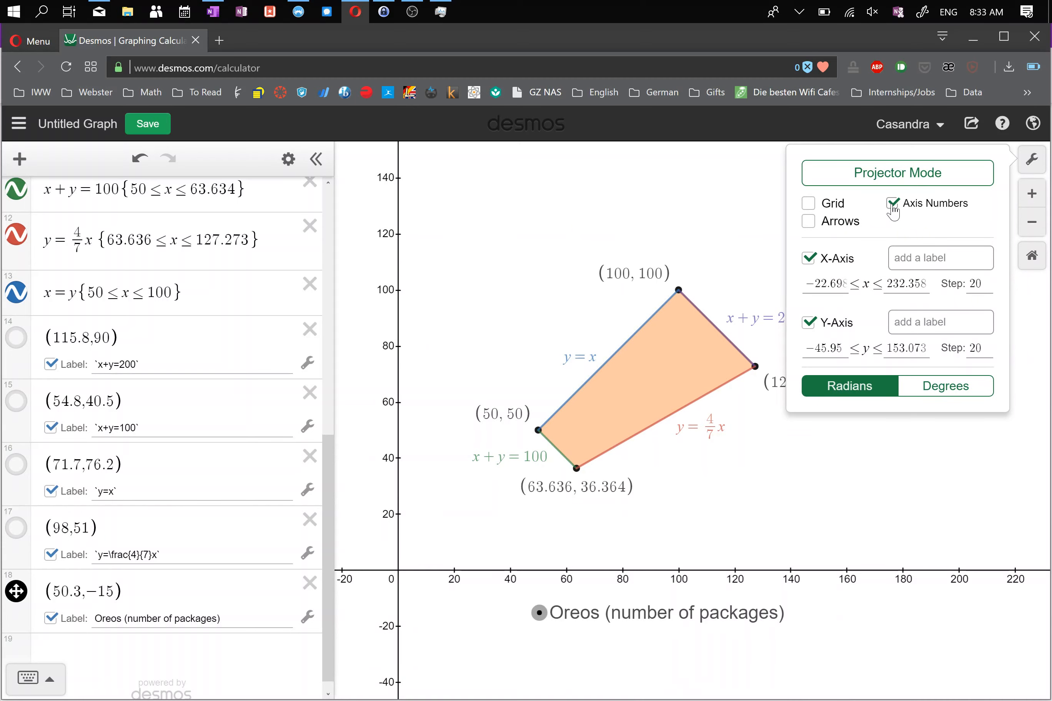
pyautogui.click(16, 591)
pyautogui.click(16, 591)
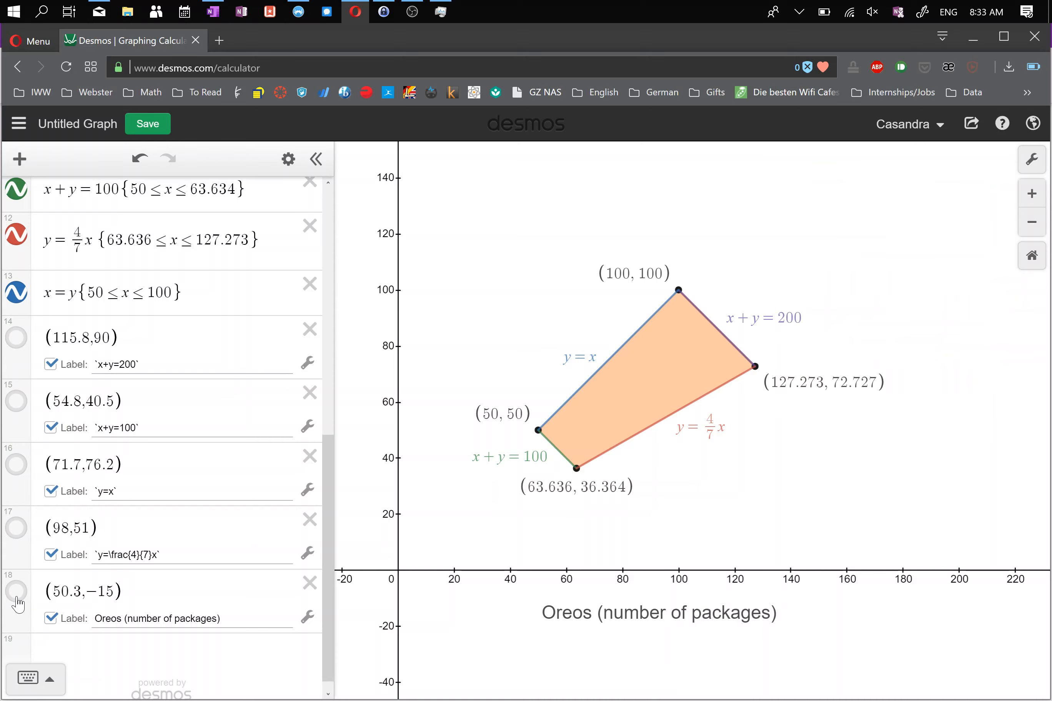
# Step: Add the point (10,100) and label it "Sour Patch Kids (number of boxes)"
pyautogui.click(66, 652)
pyautogui.write('(10,100')
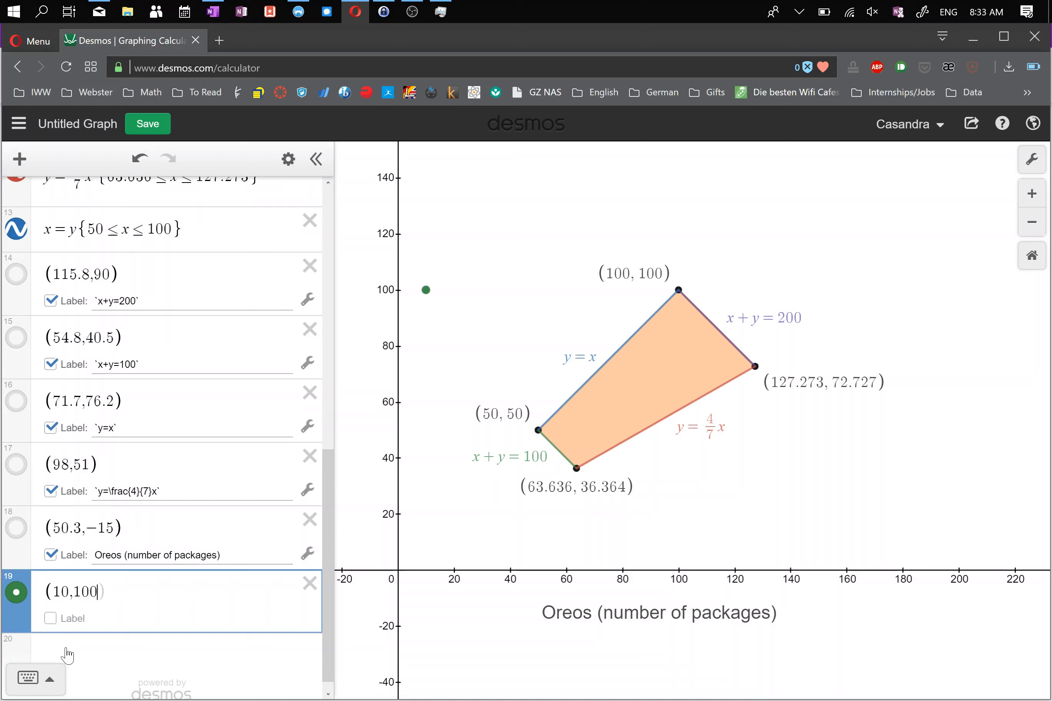
pyautogui.click(51, 618)
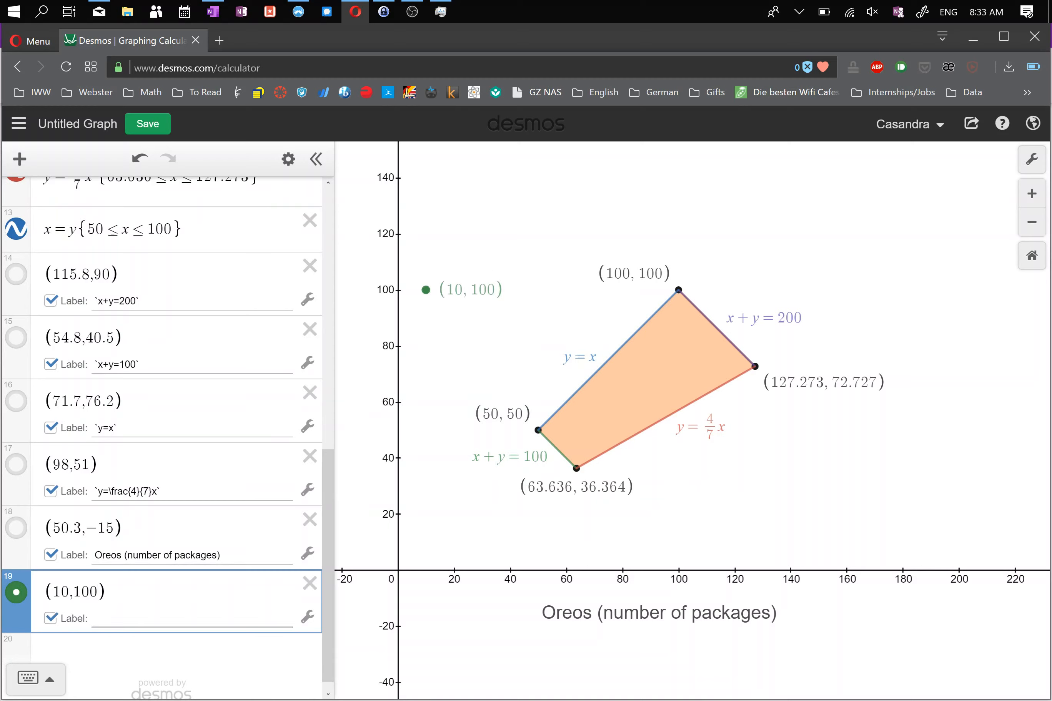
pyautogui.write('Sour Pad')
pyautogui.write('ch Kids (numb')
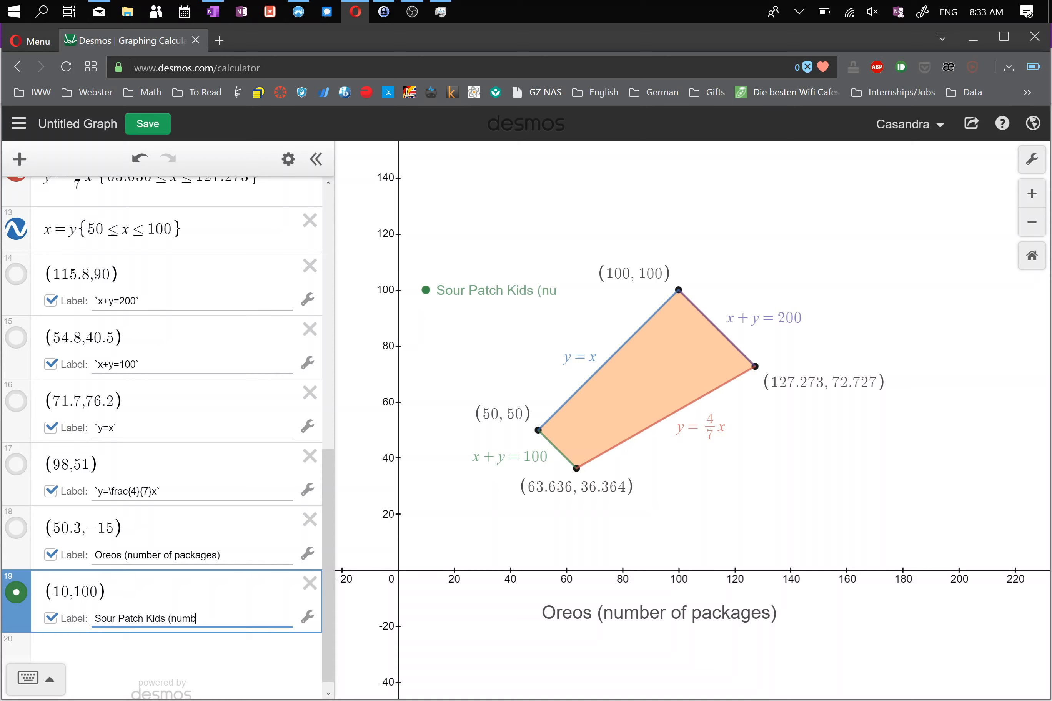
pyautogui.write('er of boxes)')
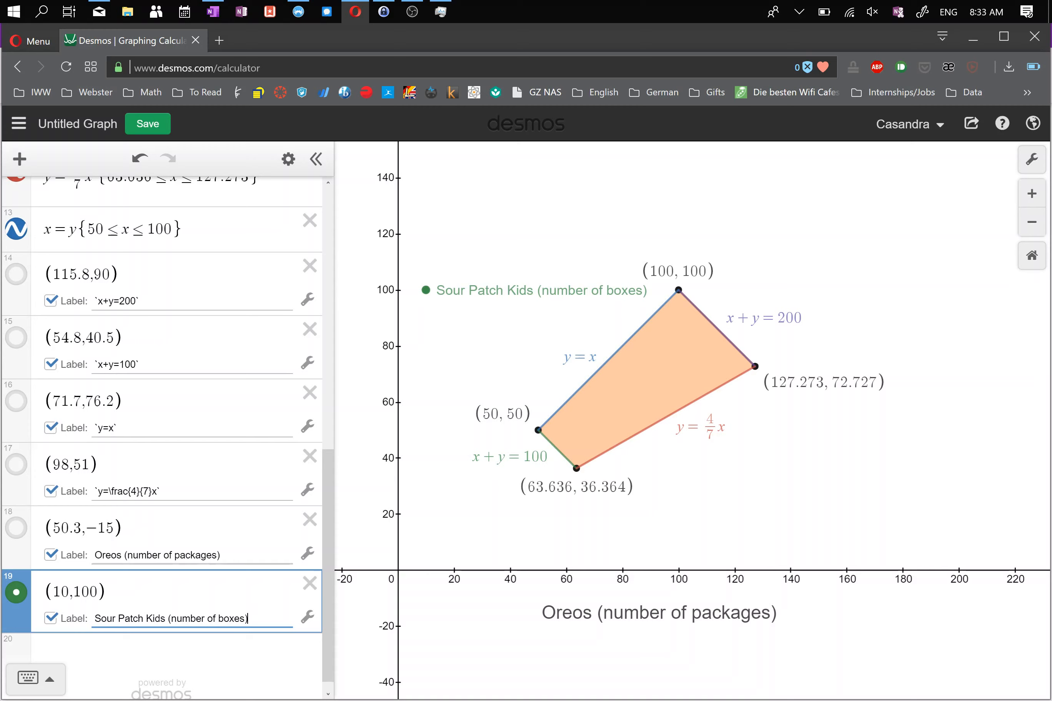
# Step: Colour the Sour Patch Kids label point black and make it draggable in all directions
pyautogui.click(291, 168)
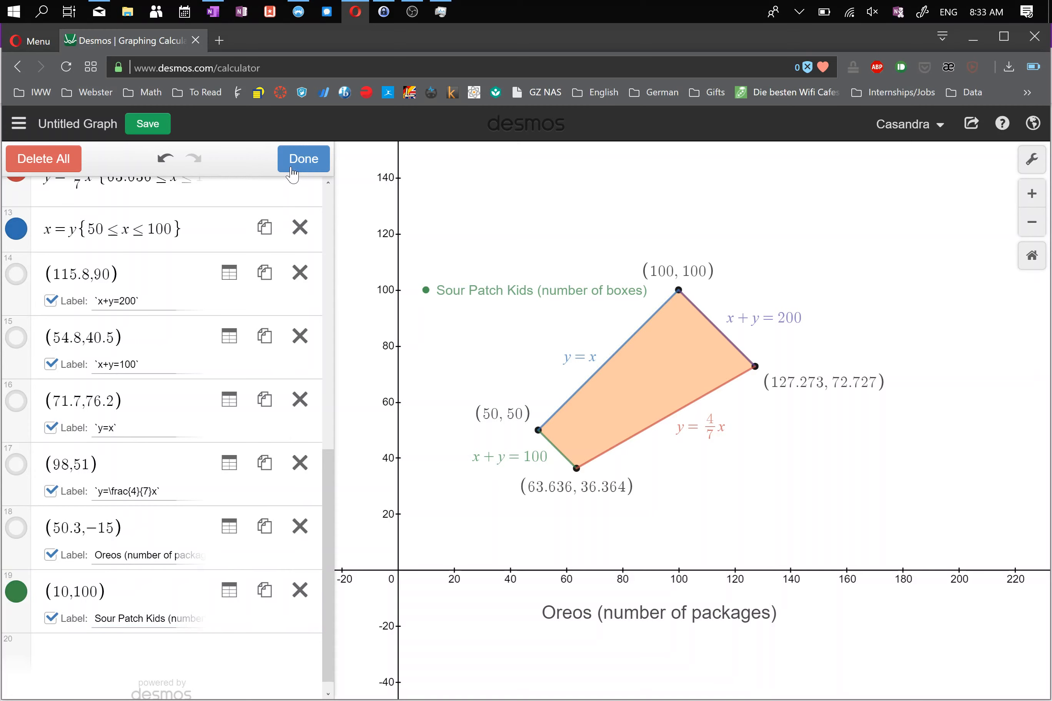
pyautogui.click(17, 593)
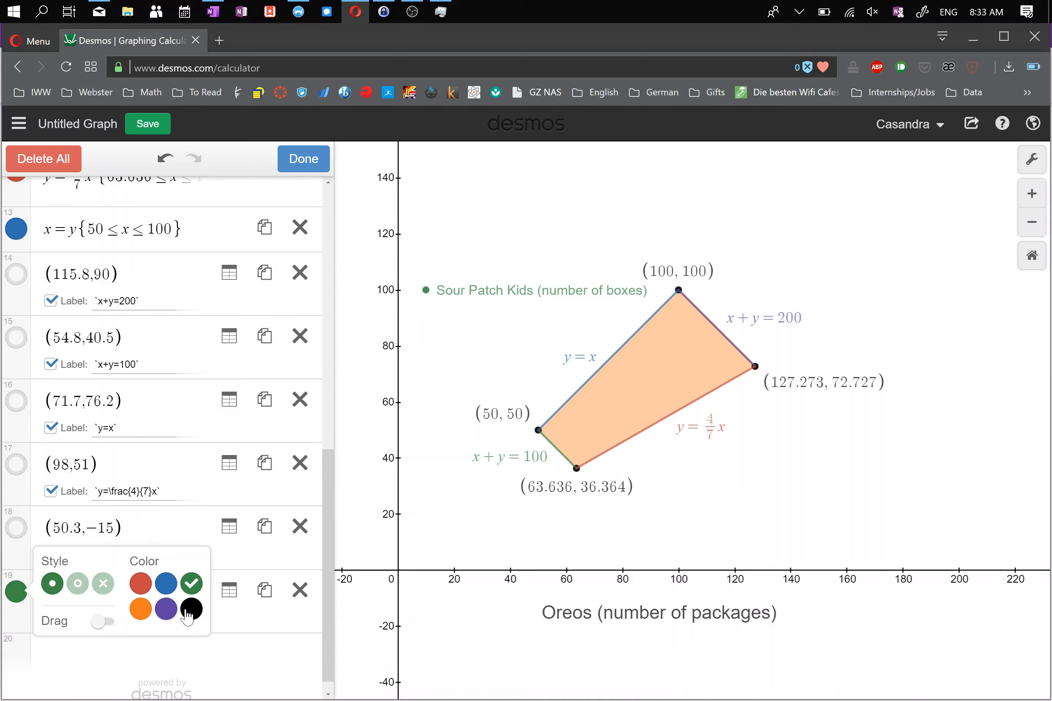
pyautogui.click(191, 609)
pyautogui.click(102, 623)
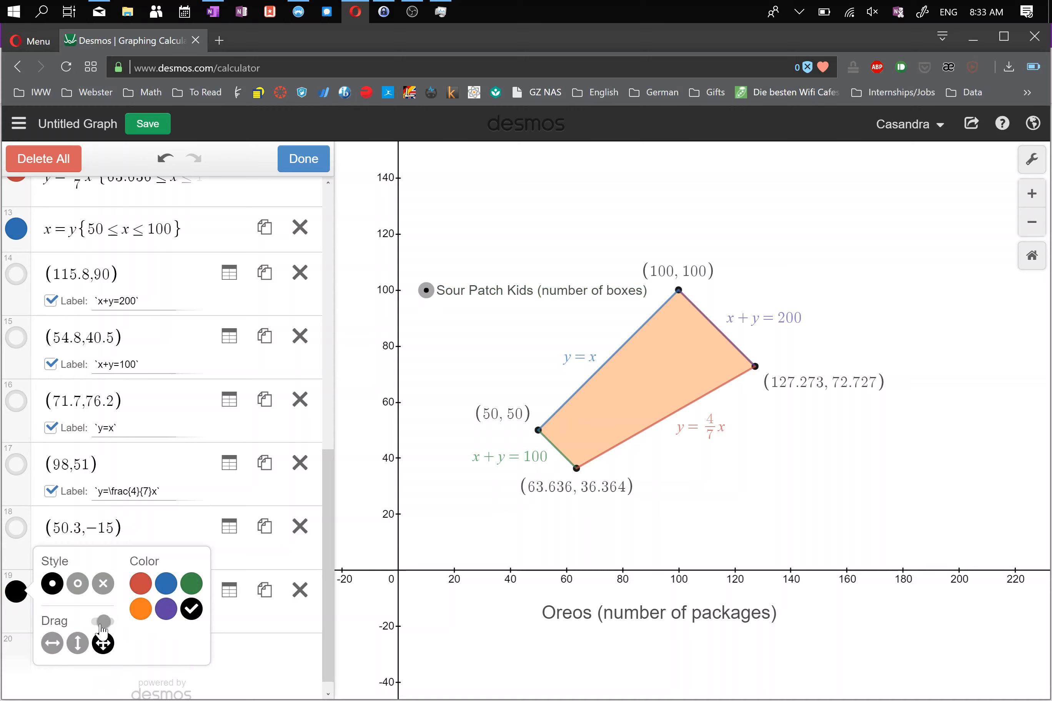
pyautogui.click(256, 645)
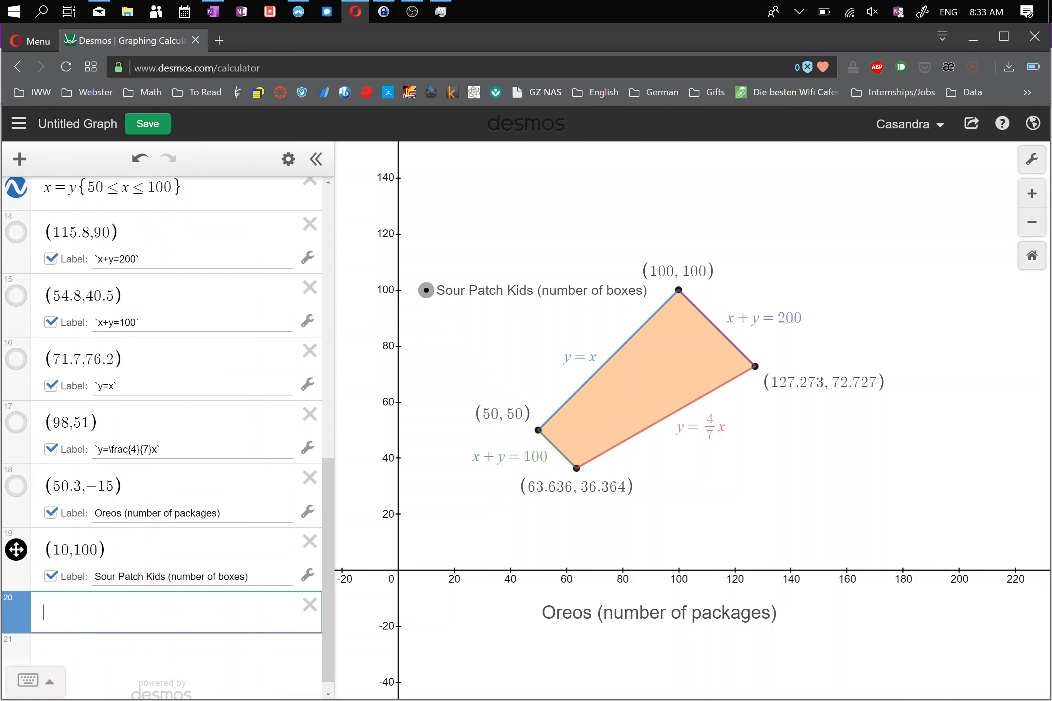
# Step: Set the Sour Patch Kids label to large font, above its point, with vertical orientation
pyautogui.moveTo(462, 351); pyautogui.dragTo(557, 399)
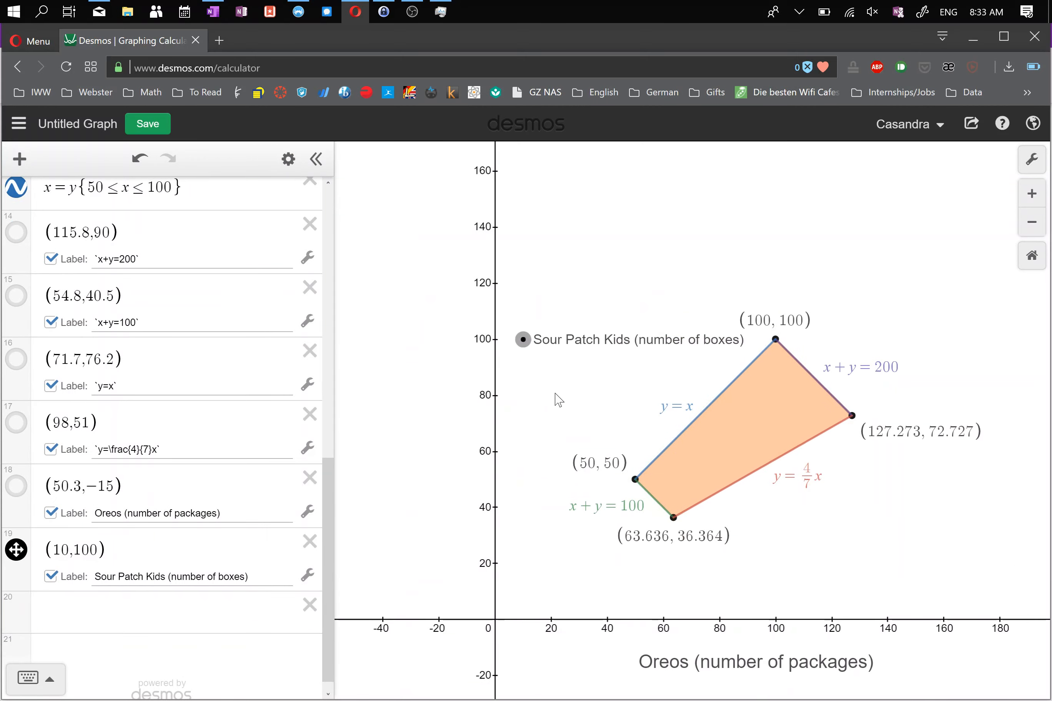
pyautogui.moveTo(523, 337); pyautogui.dragTo(527, 427)
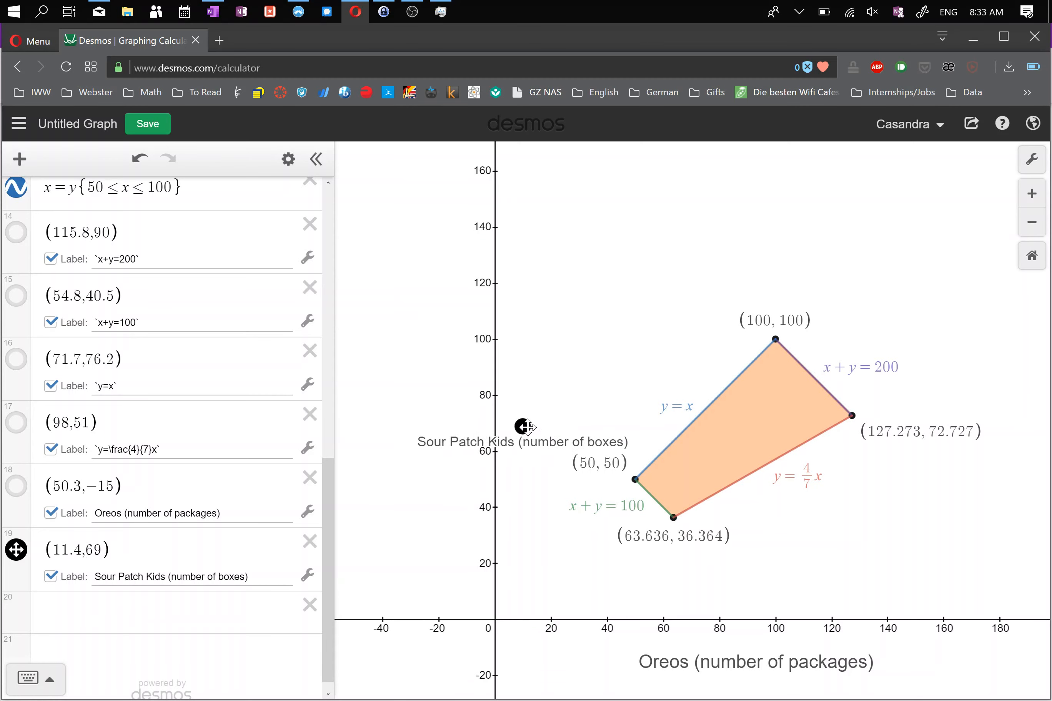
pyautogui.click(308, 577)
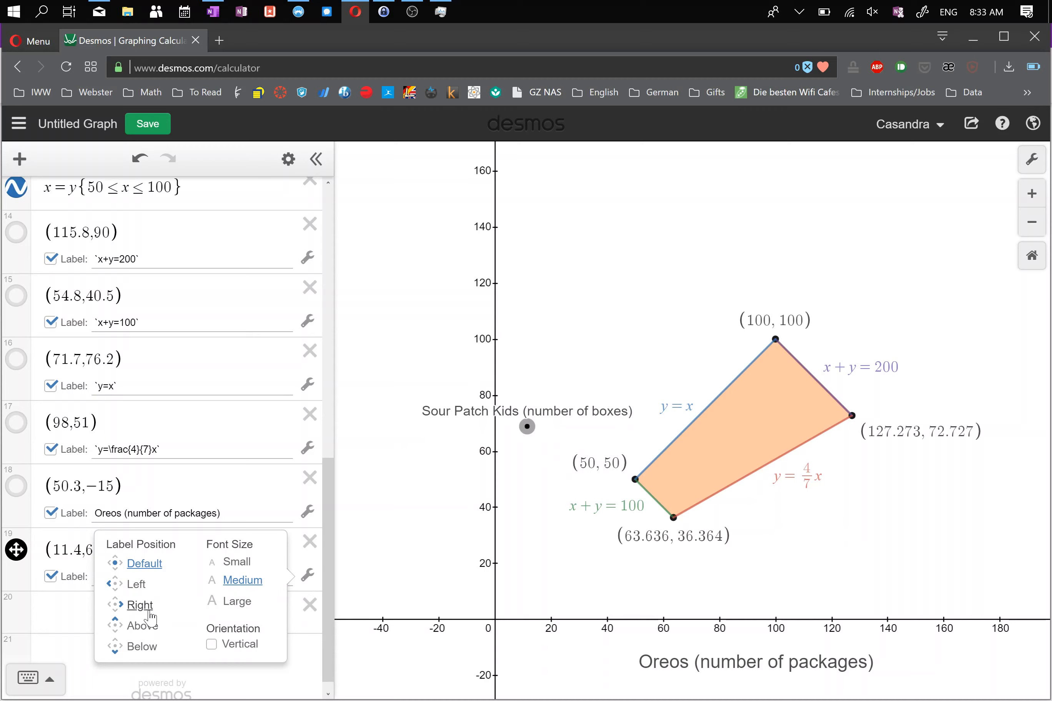
pyautogui.click(143, 629)
pyautogui.click(236, 603)
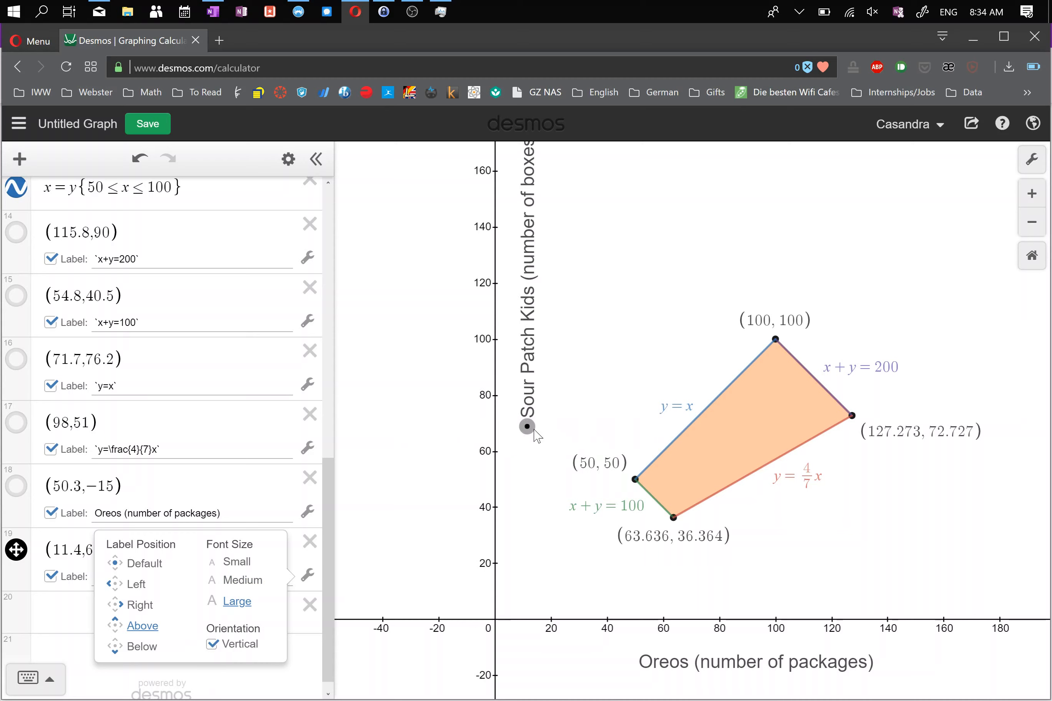
# Step: Move the Sour Patch Kids label point beside the y-axis, to about (-17.7,26.4), and hide its marker
pyautogui.moveTo(526, 427); pyautogui.dragTo(445, 546)
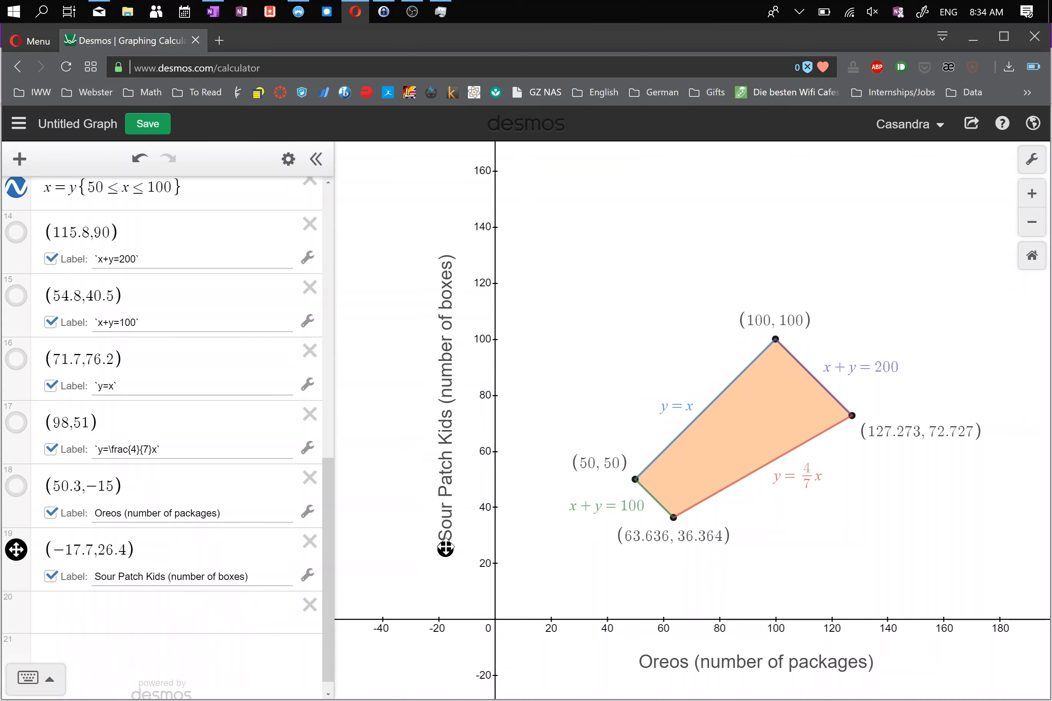
pyautogui.click(17, 556)
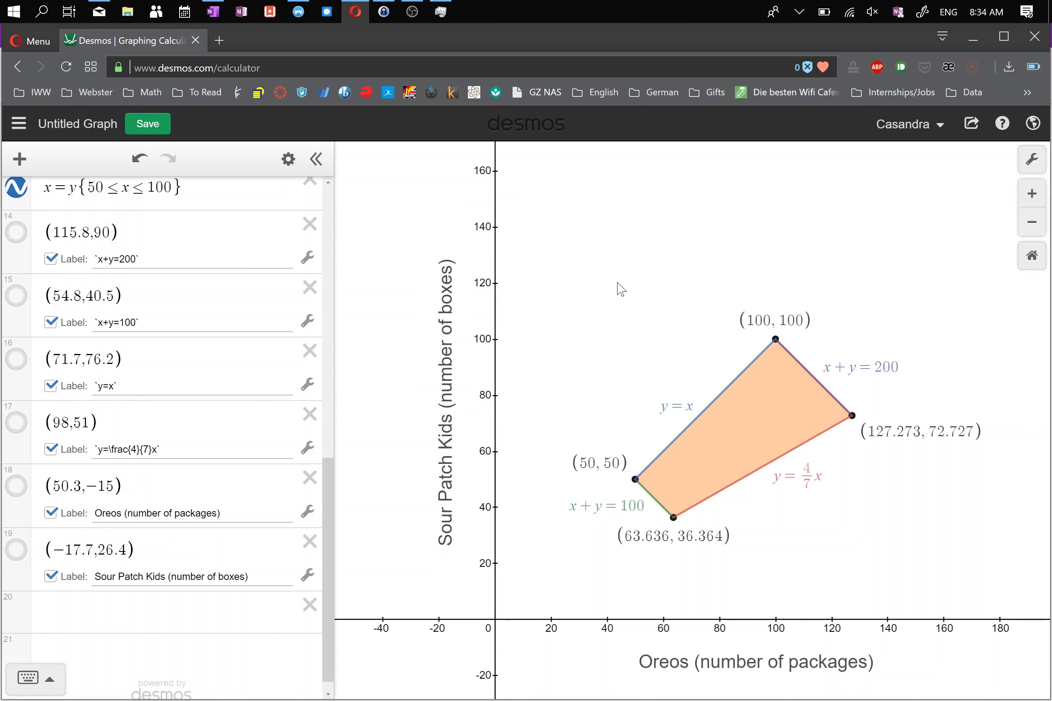
pyautogui.moveTo(617, 286); pyautogui.dragTo(582, 221)
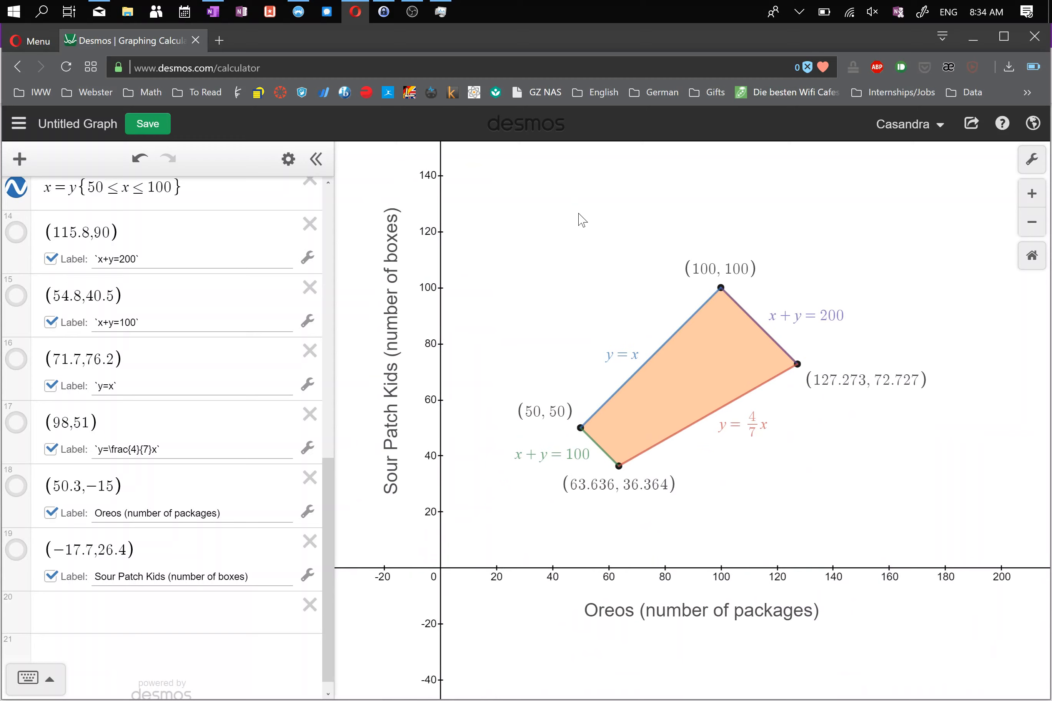
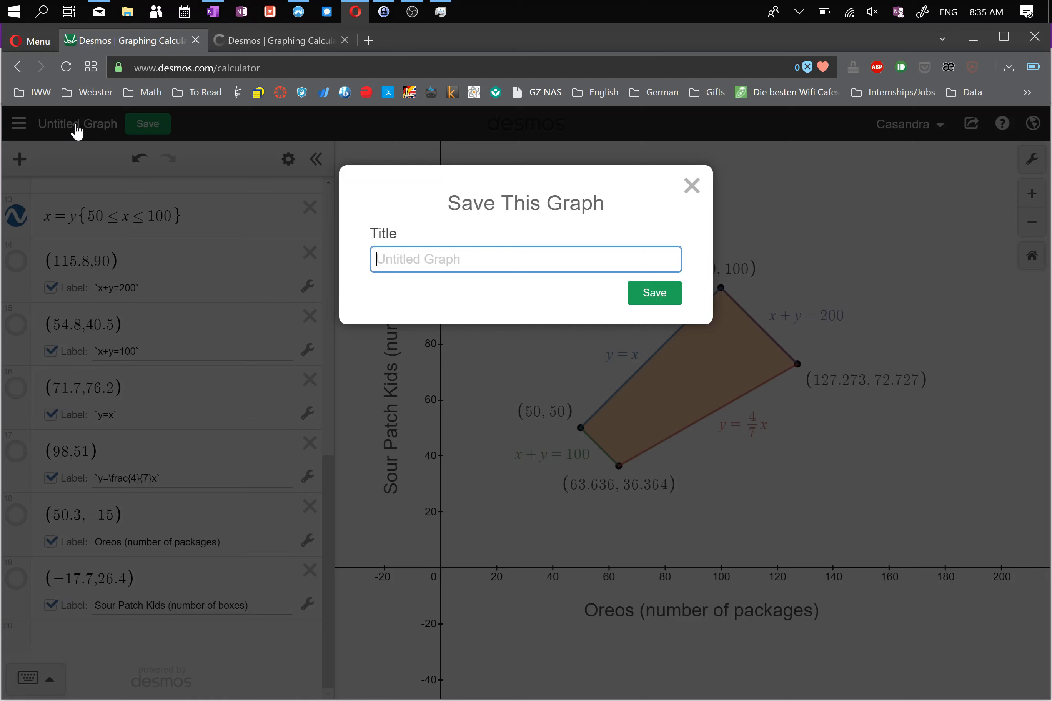
# Step: Save the graph with the title "Linear Programing Oreos SPK"
pyautogui.write('Linear')
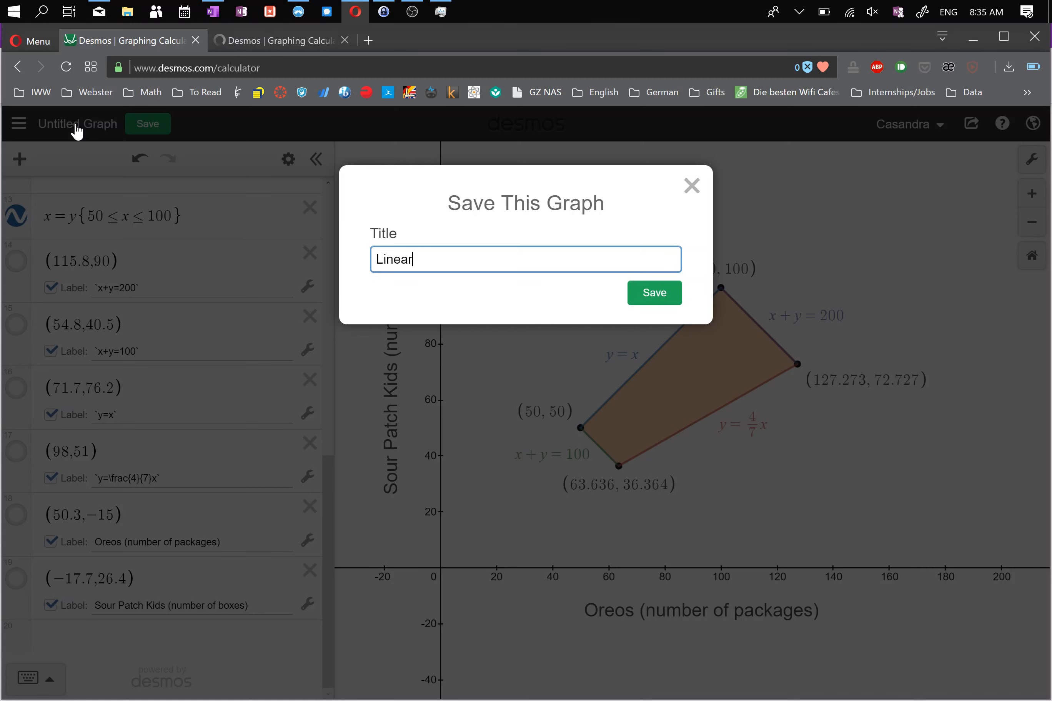
pyautogui.write(' Programing re')
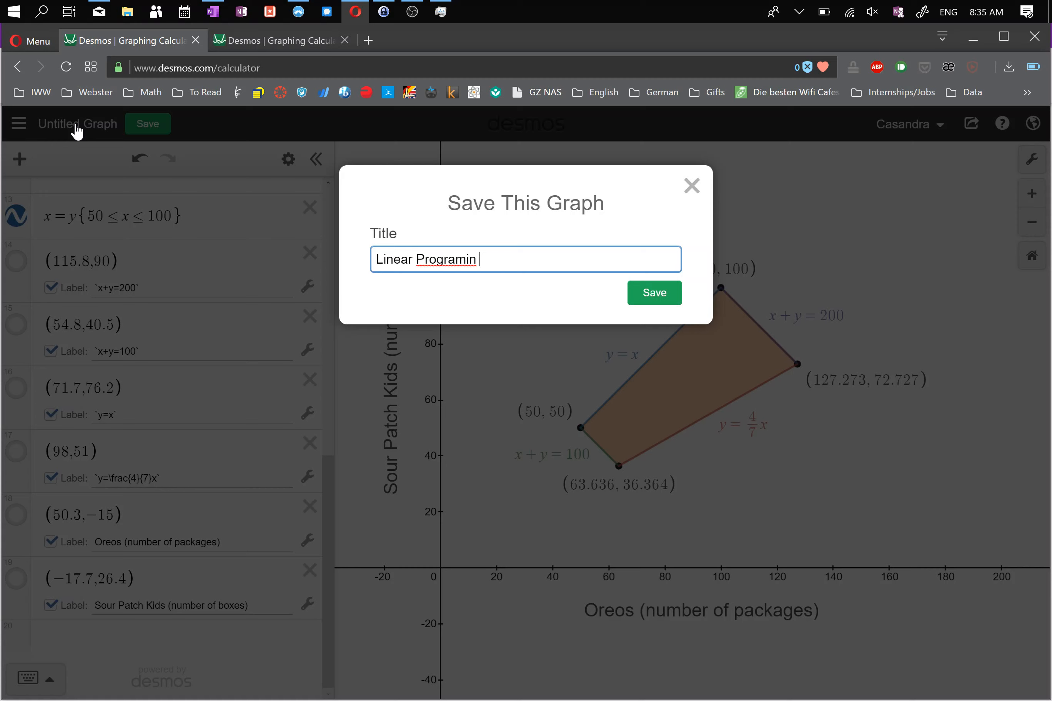
pyautogui.press('BackSpace')
pyautogui.press('BackSpace')
pyautogui.write('Oreo')
pyautogui.press('BackSpace')
pyautogui.write('os SPK')
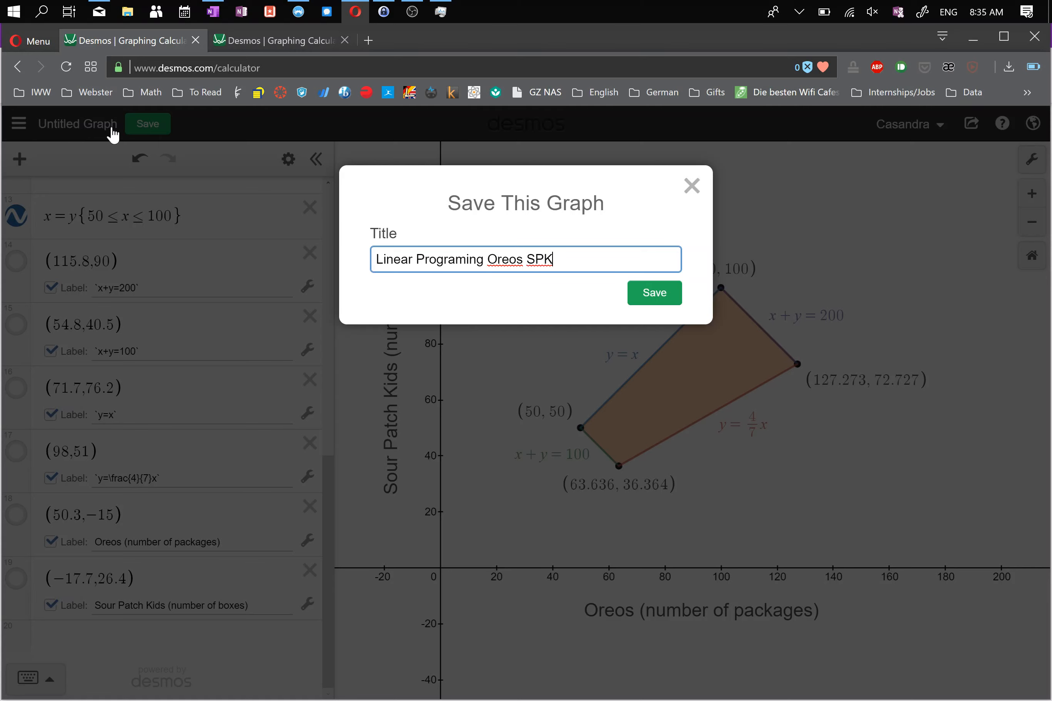
pyautogui.click(642, 297)
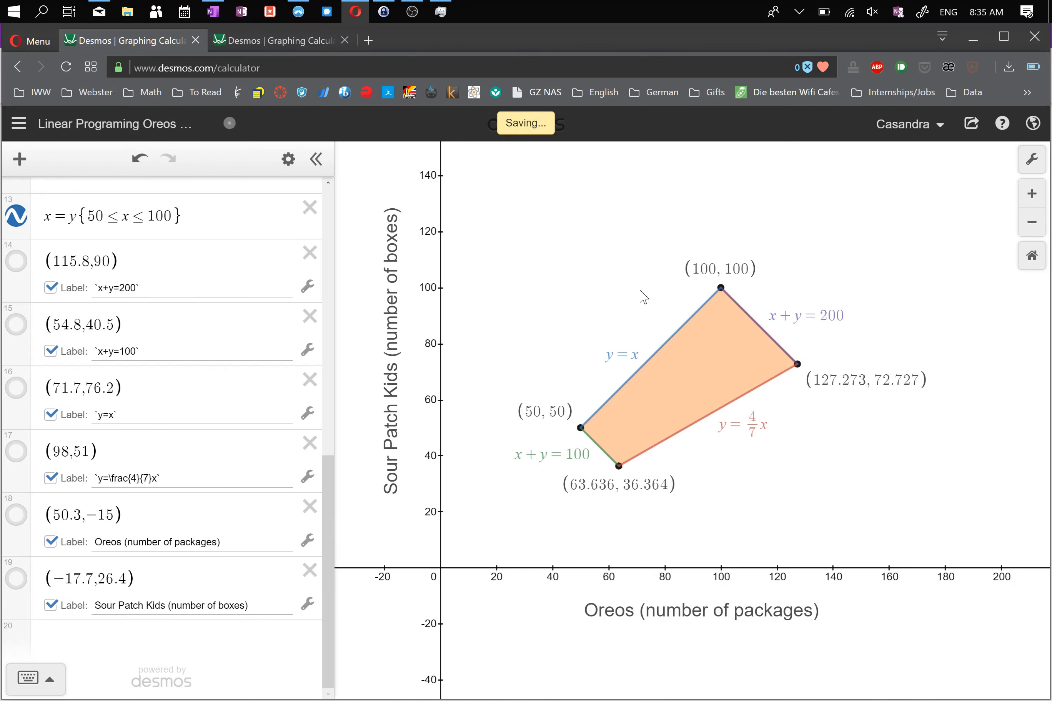
pyautogui.click(980, 127)
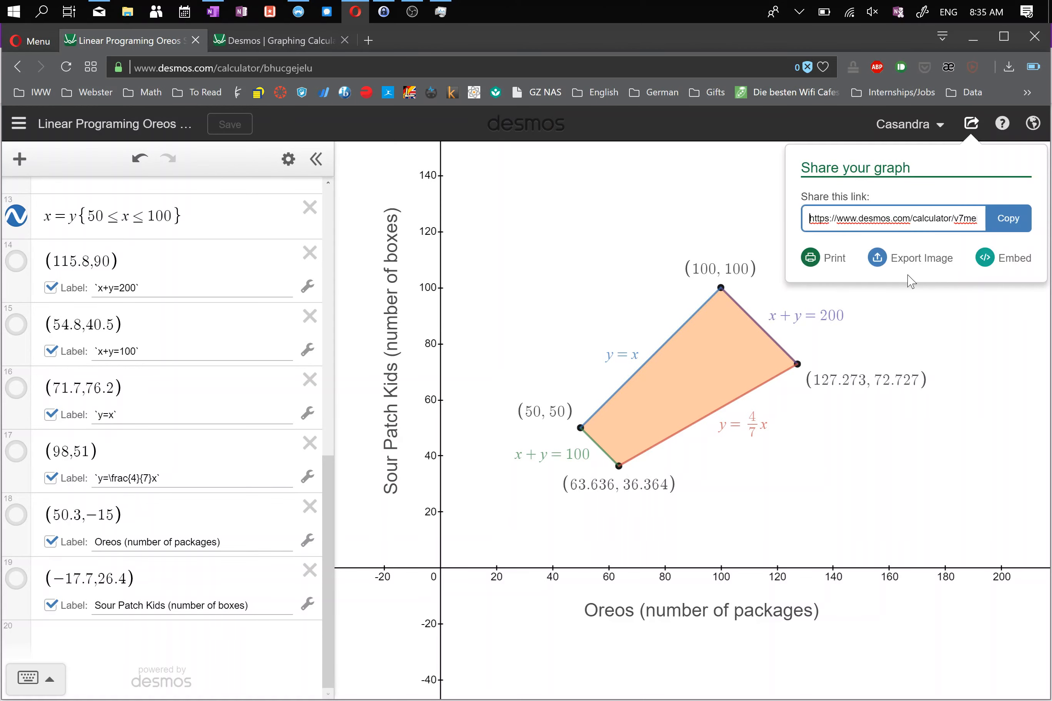
pyautogui.click(922, 258)
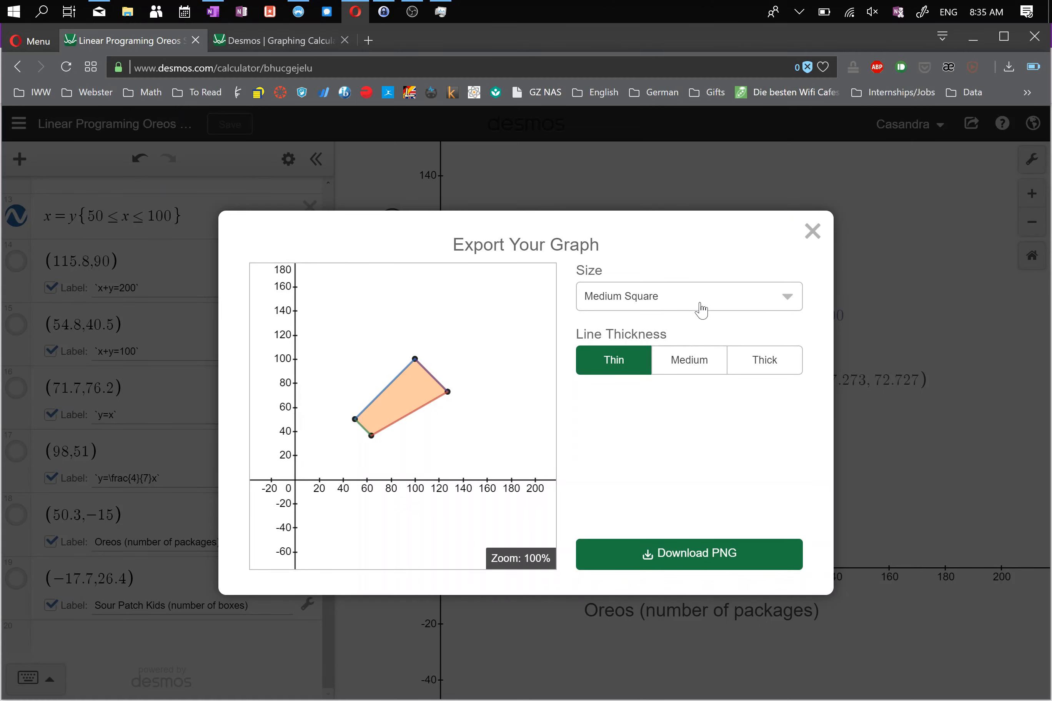
pyautogui.click(812, 232)
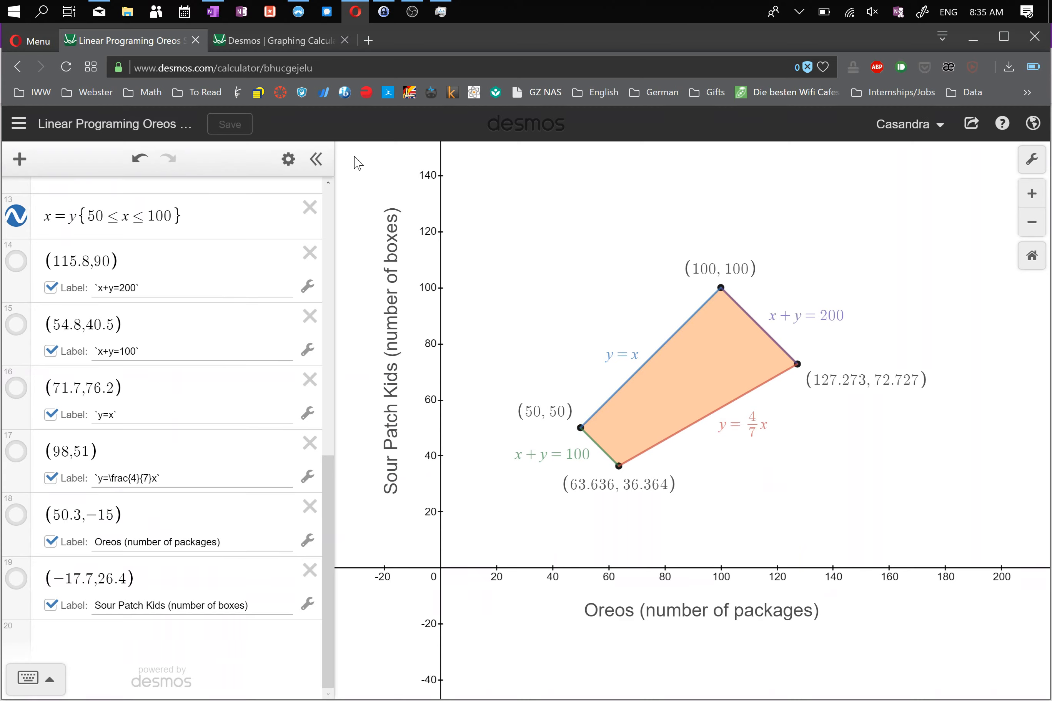
# Step: Capture a snip of the labelled graph and paste it below the constraints on the OneNote linear programming page
pyautogui.press('super+shift+s')
pyautogui.moveTo(354, 155)
pyautogui.mouseDown()
pyautogui.moveTo(821, 549)
pyautogui.moveTo(1017, 669)
pyautogui.moveTo(959, 627)
pyautogui.moveTo(971, 640)
pyautogui.mouseUp()
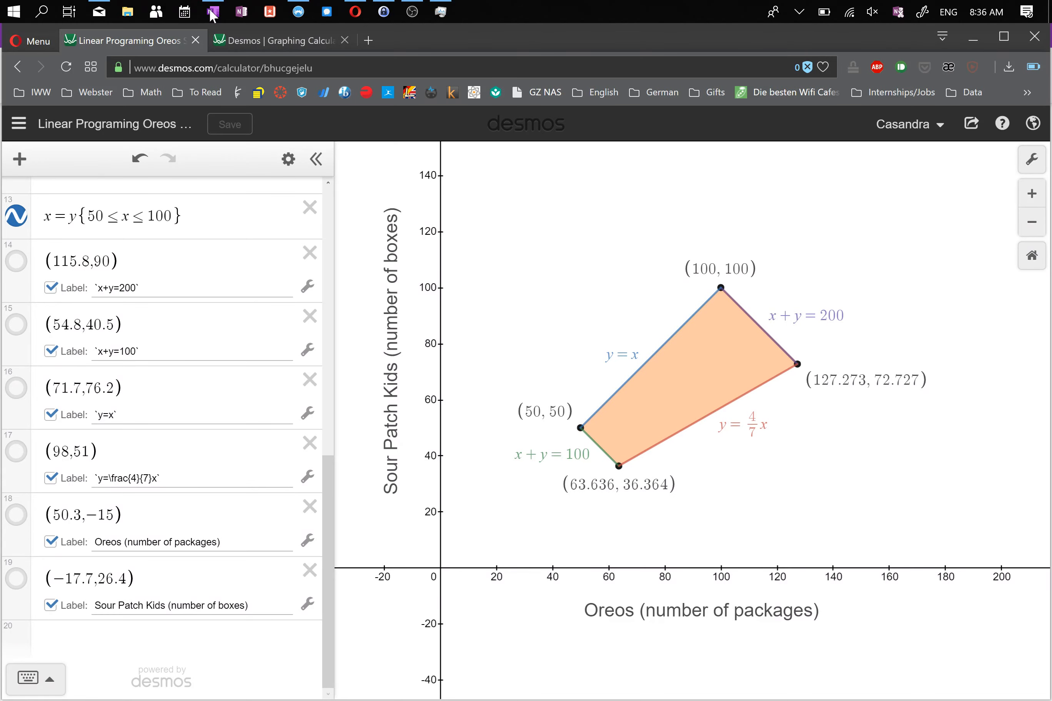
pyautogui.moveTo(212, 13)
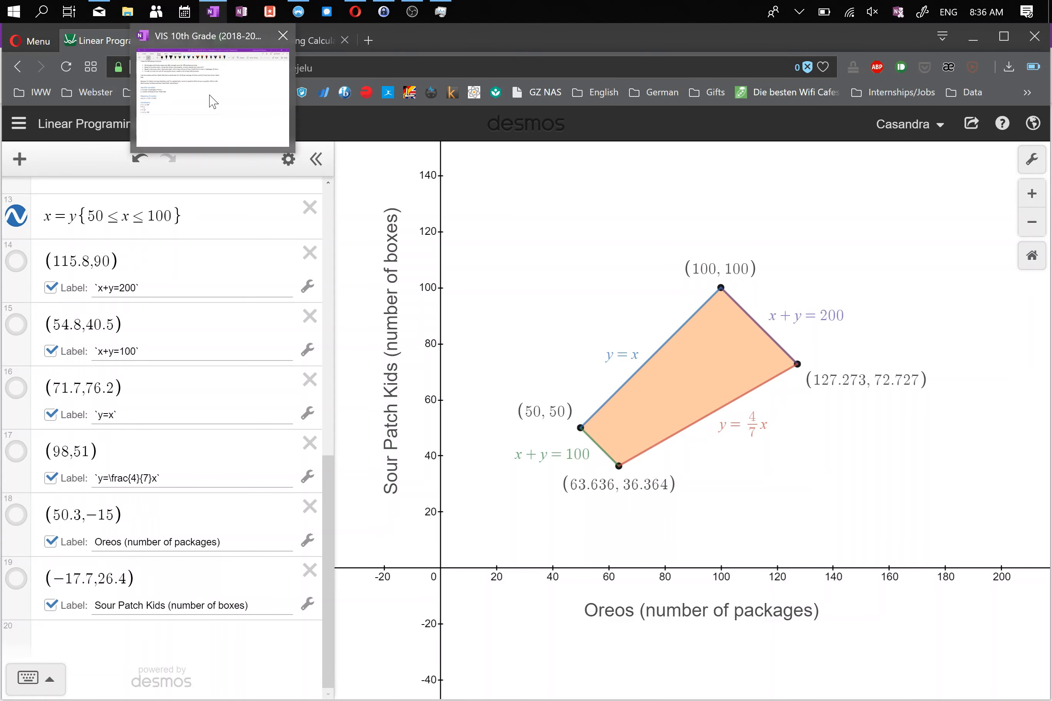
pyautogui.click(213, 101)
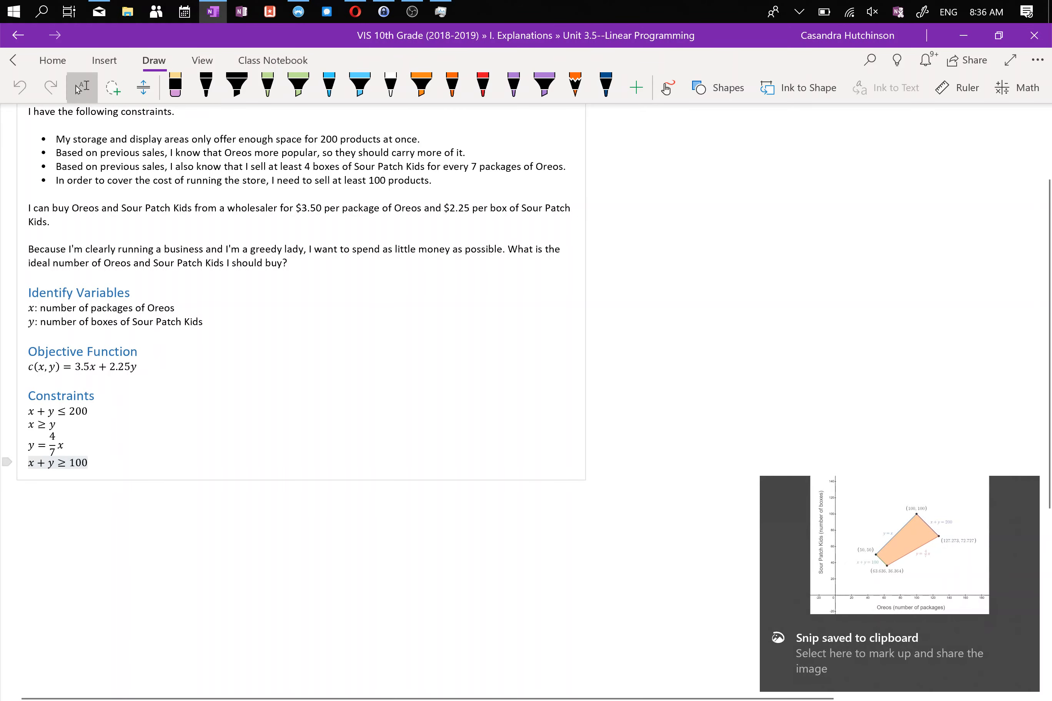
pyautogui.press('Return')
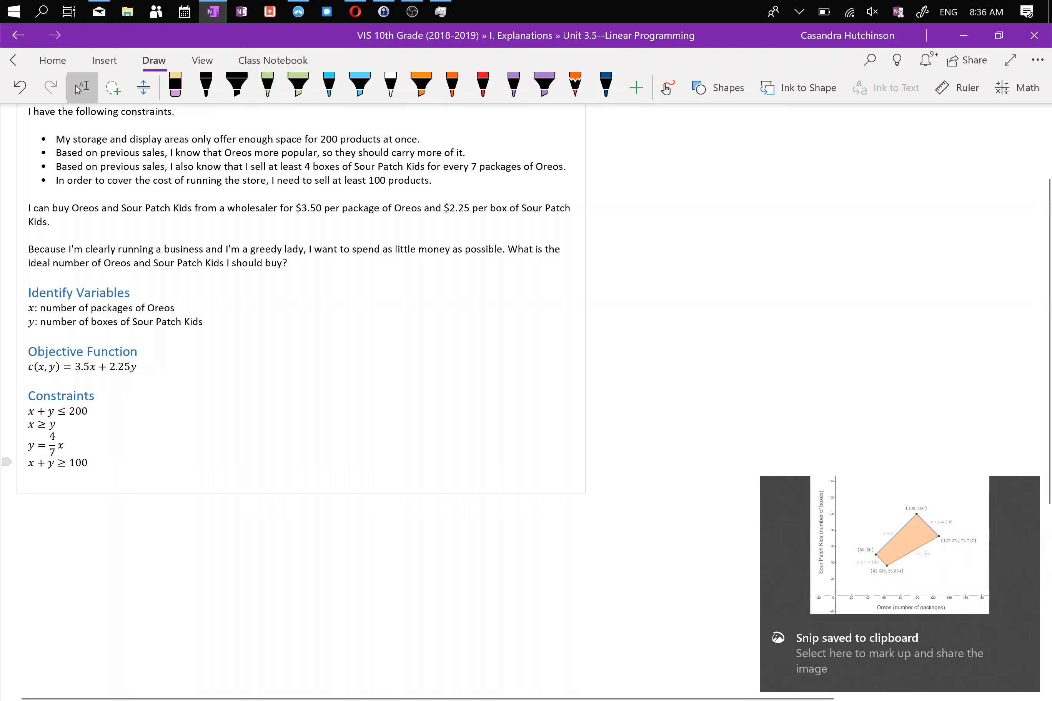
pyautogui.press('Return')
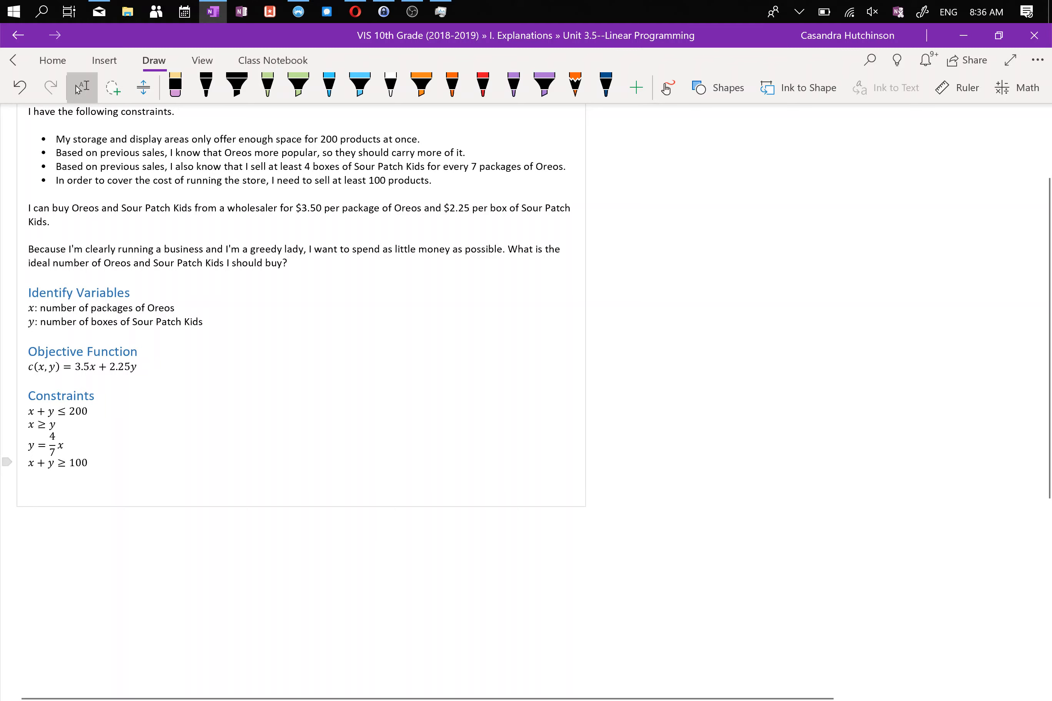
pyautogui.hotkey('ctrl', 'v')
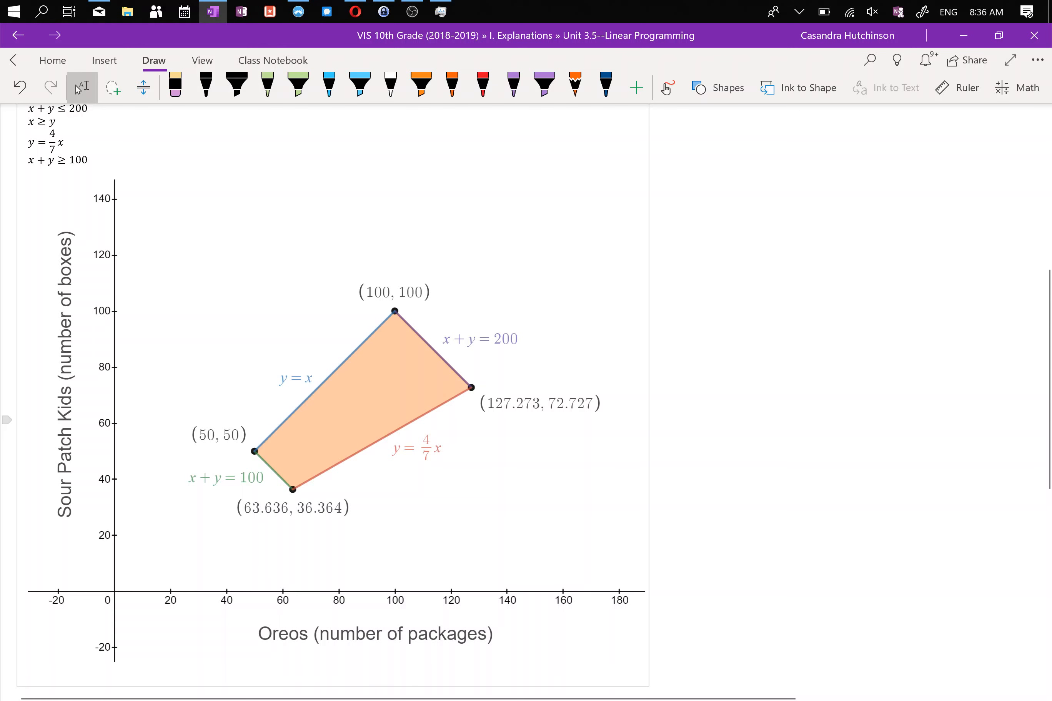
# Step: Shrink the pasted graph picture proportionally so it fits within the width of the note text
pyautogui.click(567, 617)
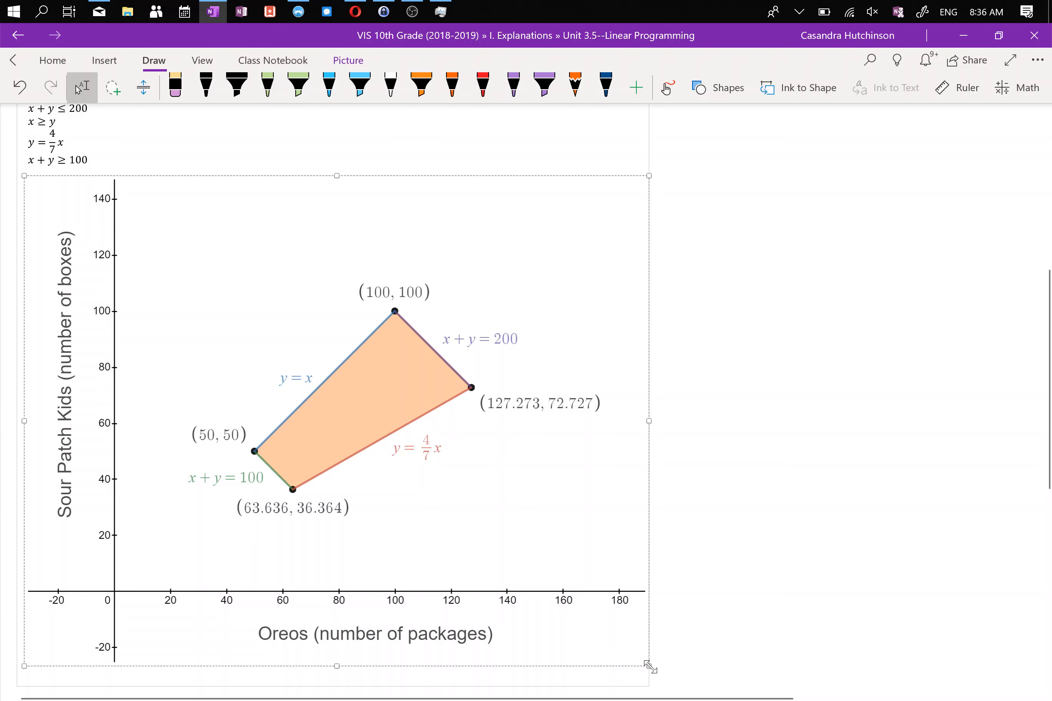
pyautogui.moveTo(651, 668); pyautogui.dragTo(461, 570)
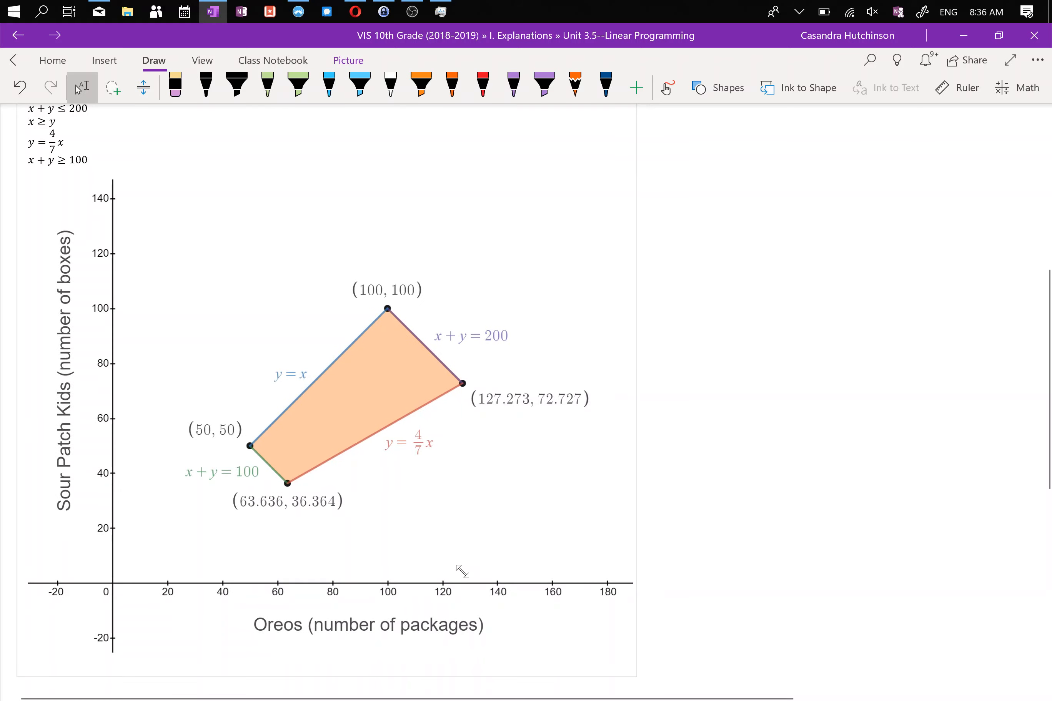
pyautogui.scroll(2, 462, 571)
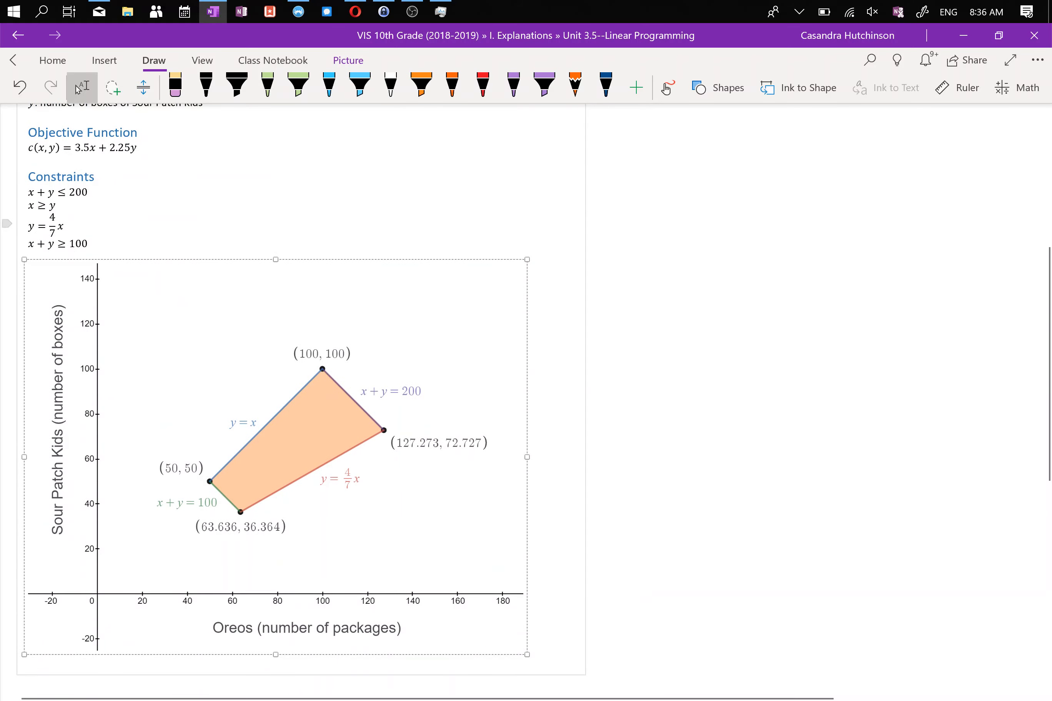
# Step: Check the 4/7 x inequality in the Desmos graph and correct the OneNote constraint to y ≥ 4/7 x
pyautogui.click(46, 226)
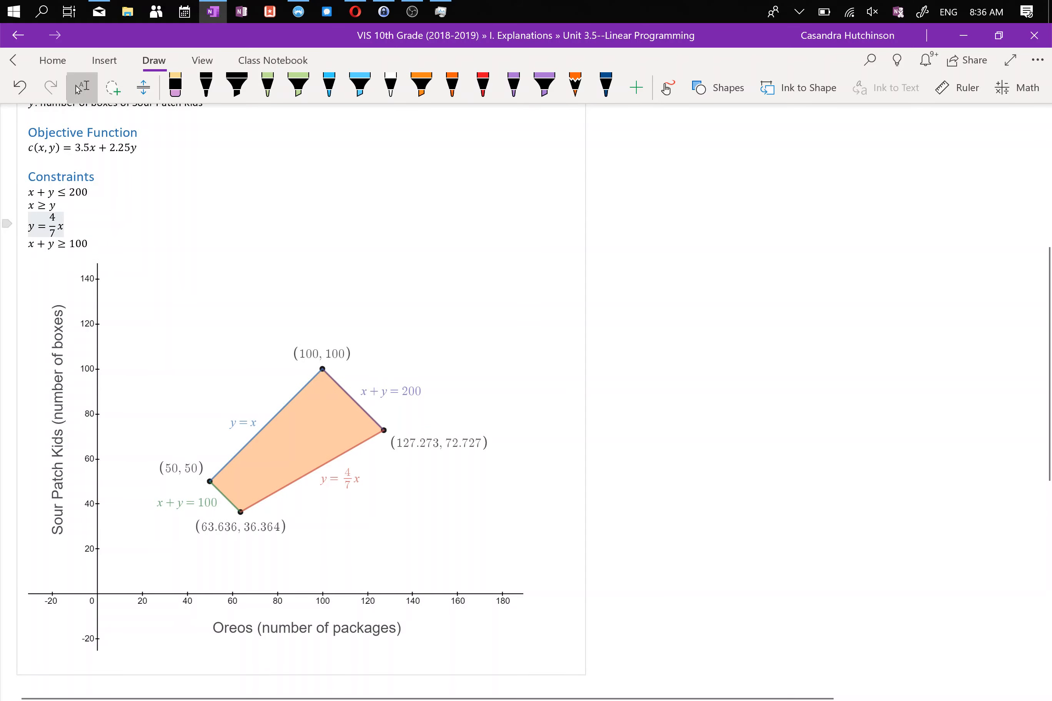
pyautogui.click(357, 11)
pyautogui.scroll(10, 214, 294)
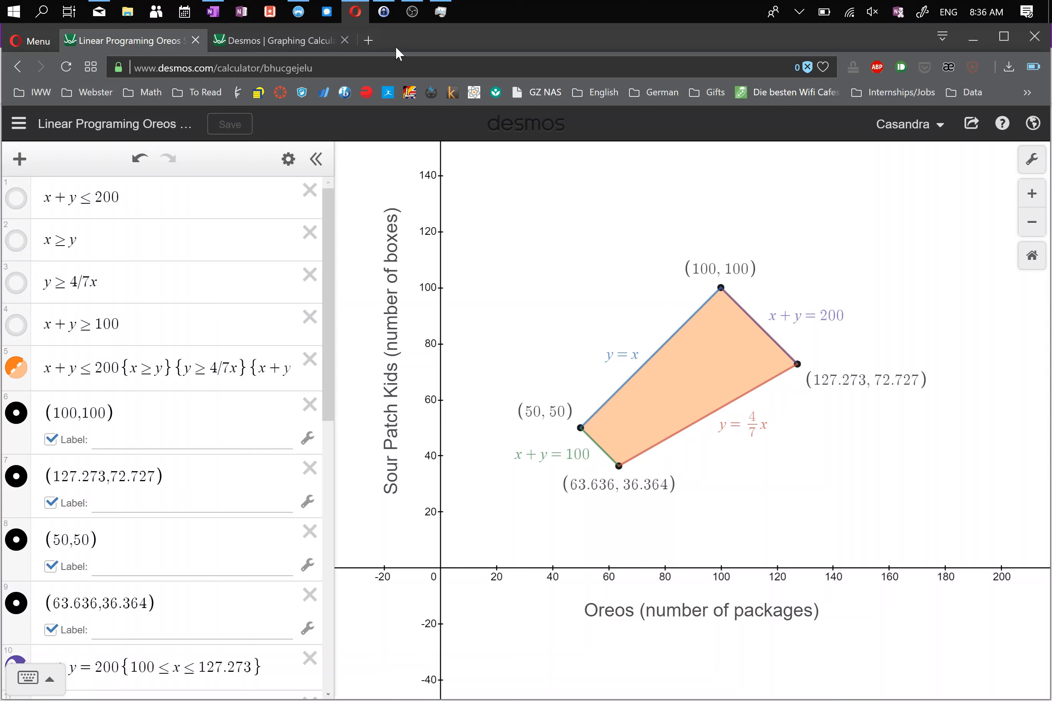
pyautogui.moveTo(51, 283)
pyautogui.mouseDown()
pyautogui.moveTo(89, 283)
pyautogui.moveTo(69, 282)
pyautogui.mouseUp()
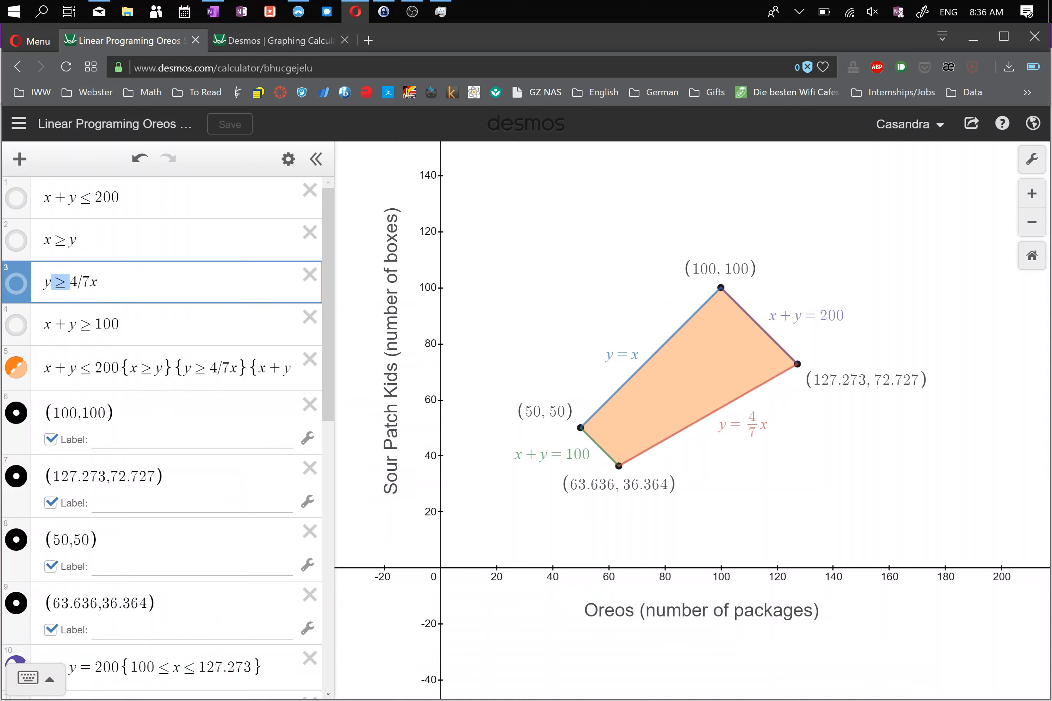
pyautogui.click(213, 11)
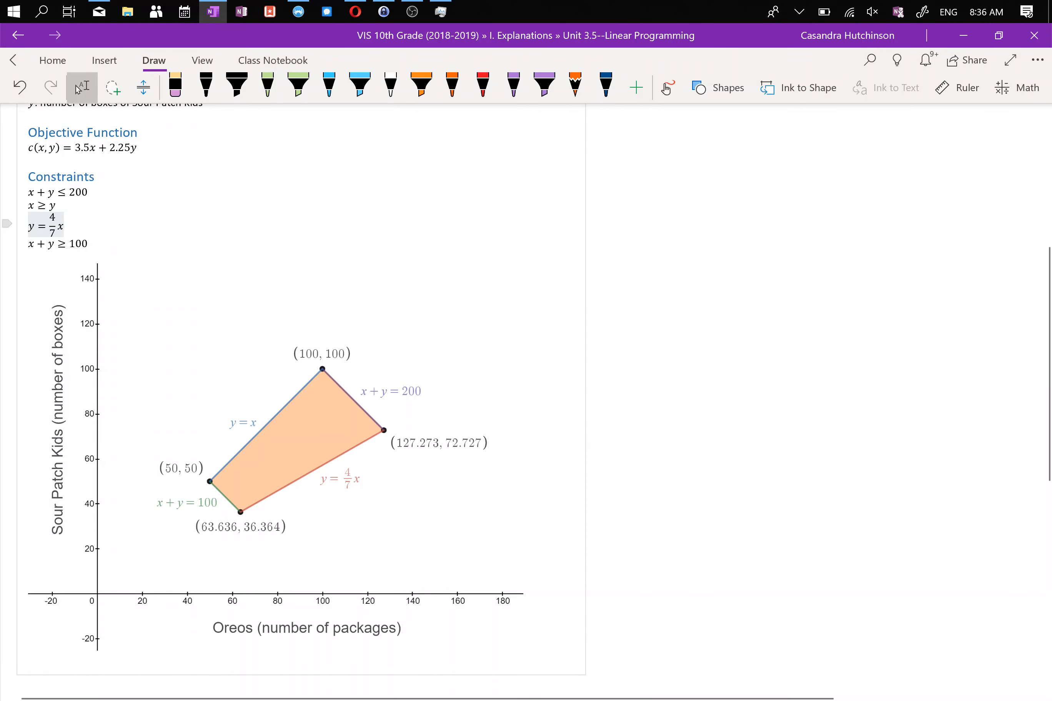
pyautogui.moveTo(36, 226); pyautogui.dragTo(47, 226)
pyautogui.write('\\ge')
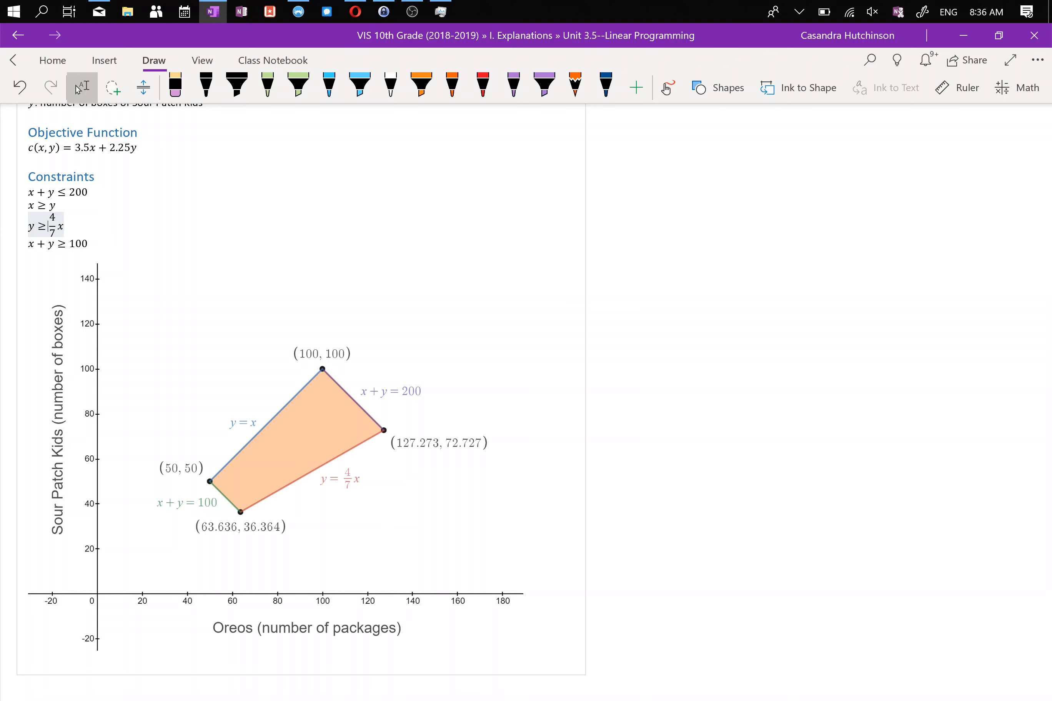
pyautogui.click(747, 290)
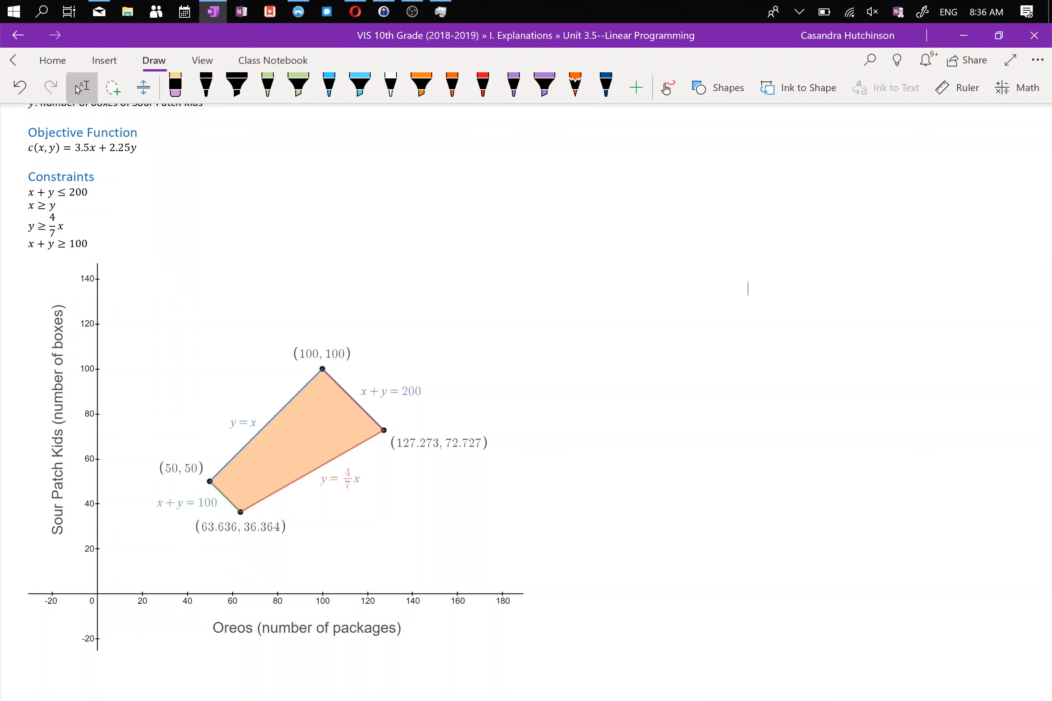
# Step: Reduce the graph picture's size slightly further, keeping its proportions
pyautogui.scroll(-3, 525, 402)
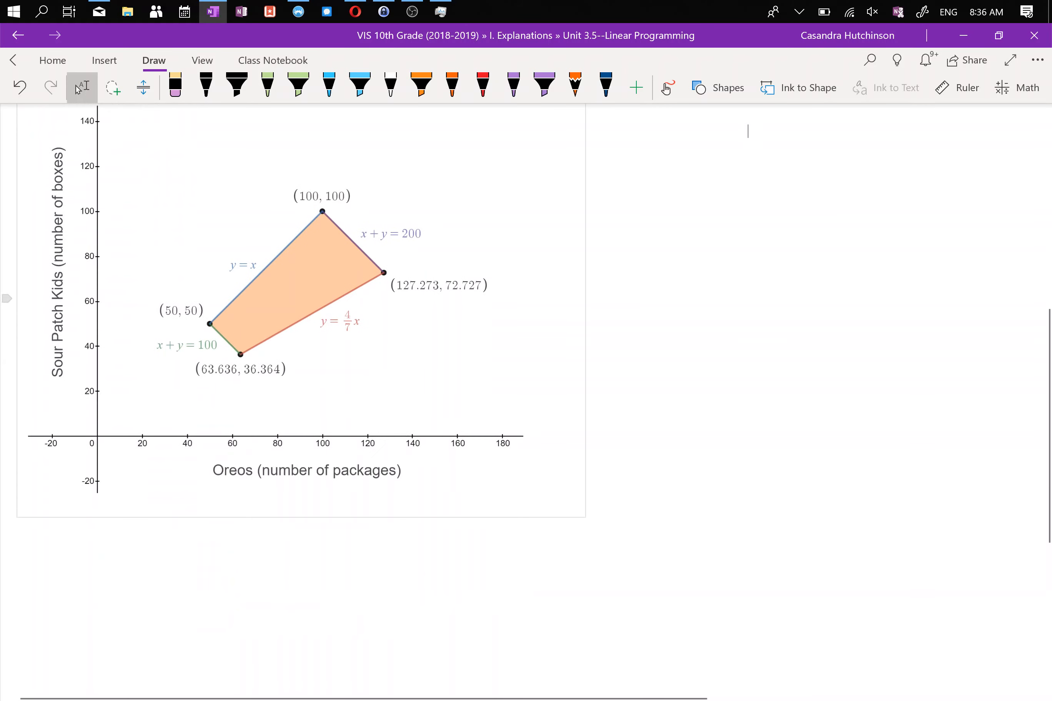
pyautogui.click(504, 471)
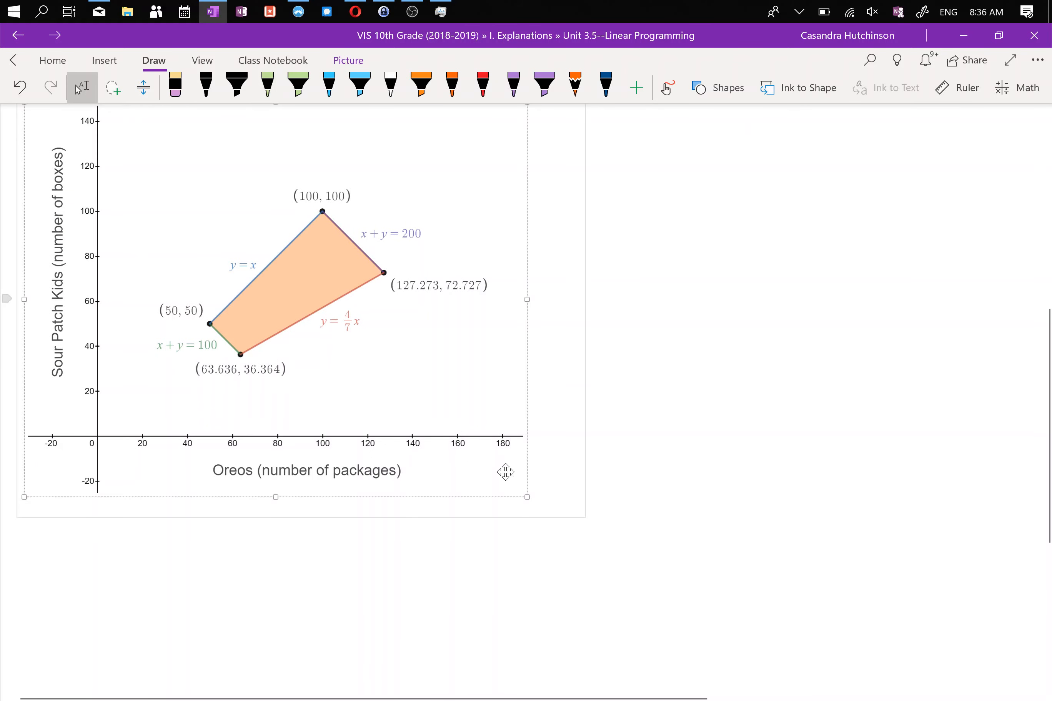
pyautogui.moveTo(525, 494); pyautogui.dragTo(457, 453)
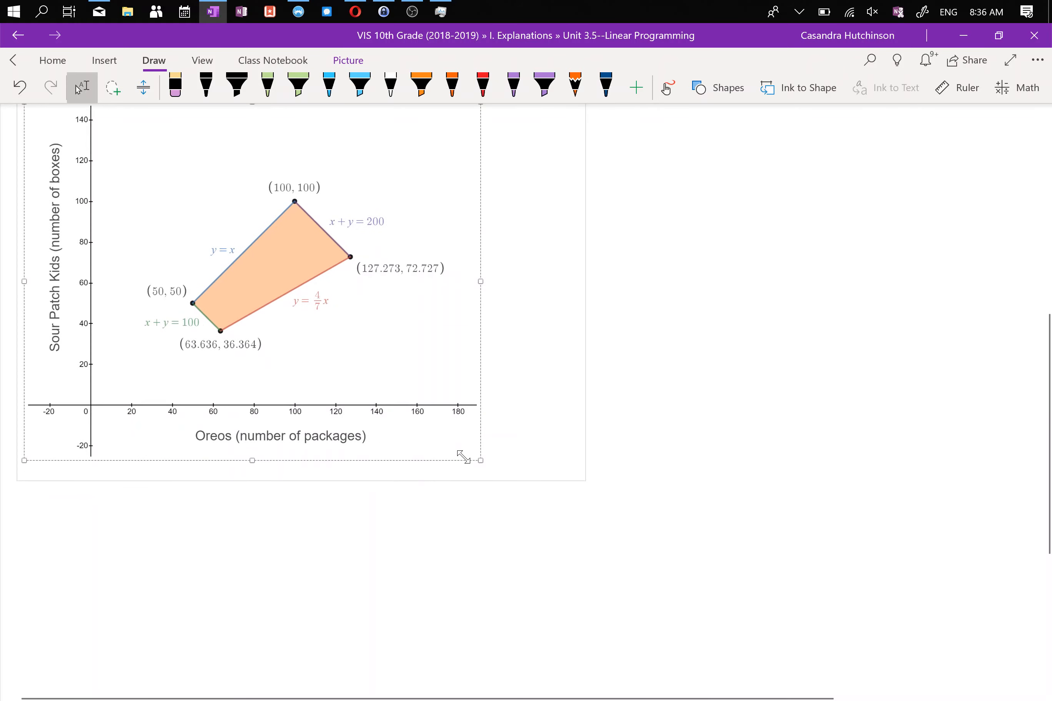
# Step: Start a new equation below the graph picture and enter c(50,50) =
pyautogui.click(28, 462)
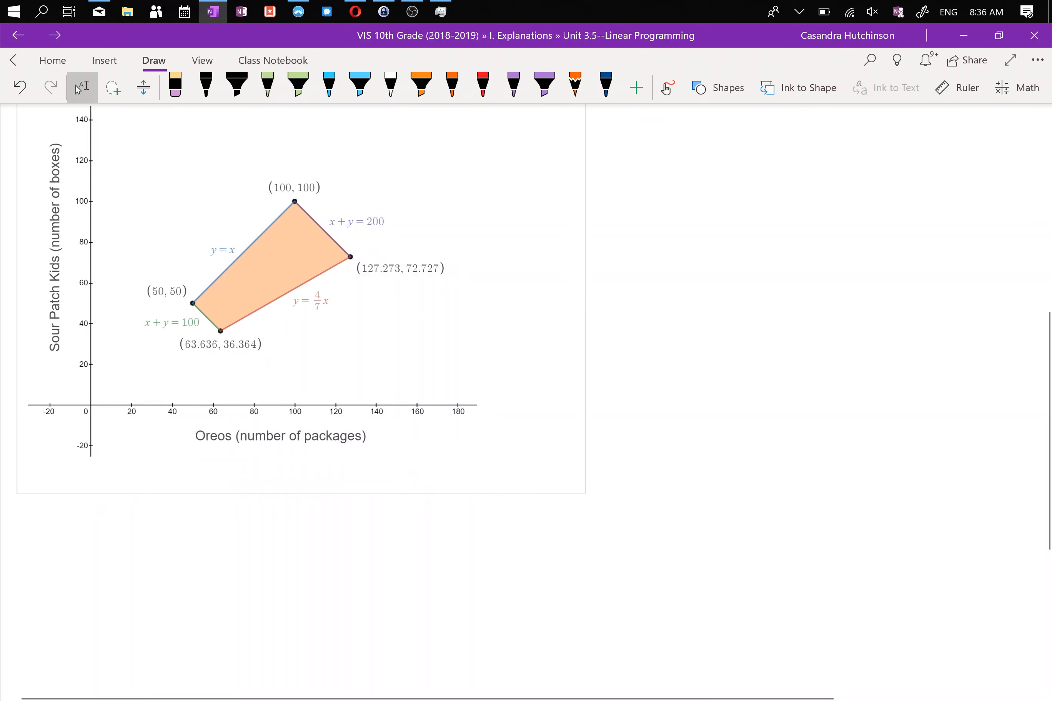
pyautogui.hotkey('alt', '=')
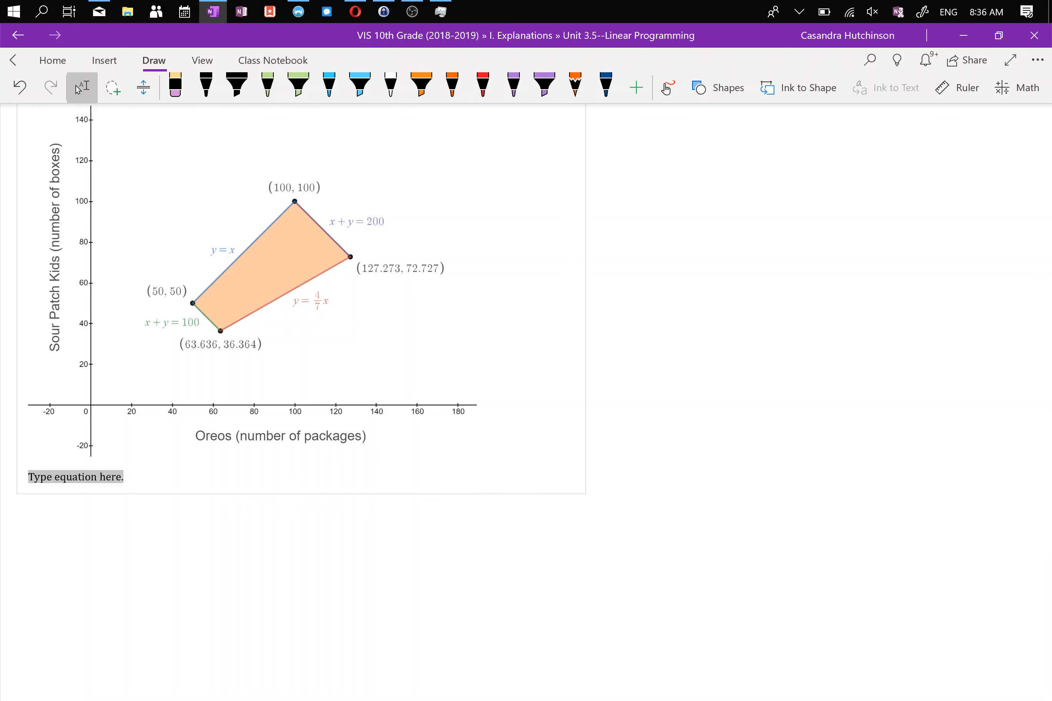
pyautogui.write('c')
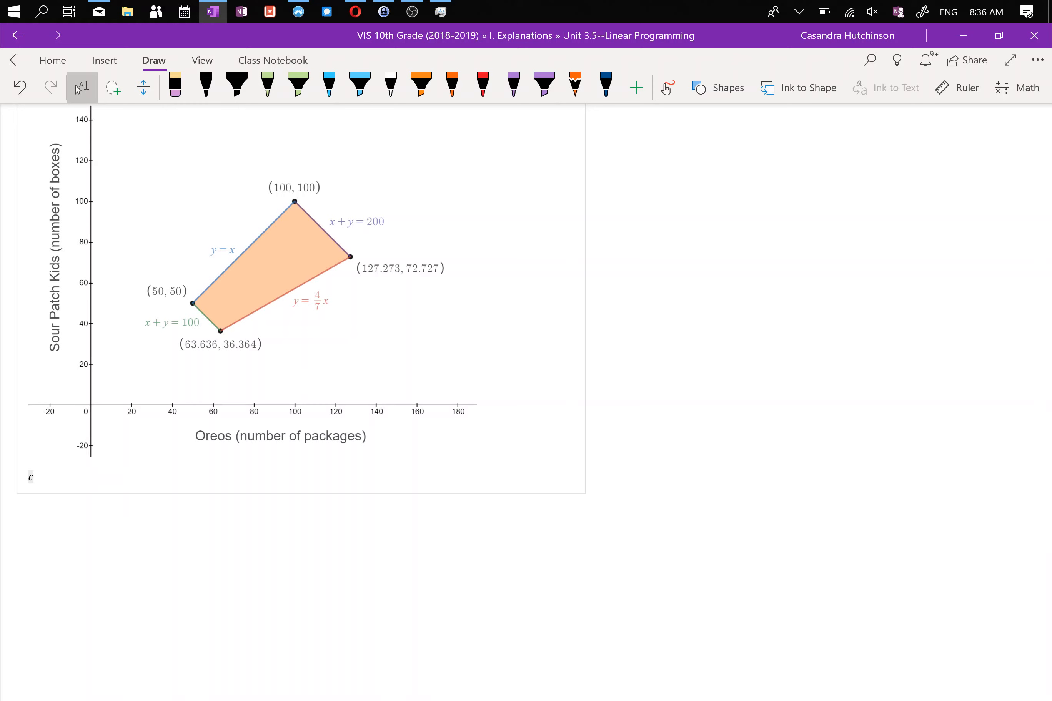
pyautogui.write('(50,50) =')
# Step: Copy the expression 3.5x + 2.25y from the objective function and paste it after the equals sign of the c(50,50) equation
pyautogui.scroll(4, 78, 89)
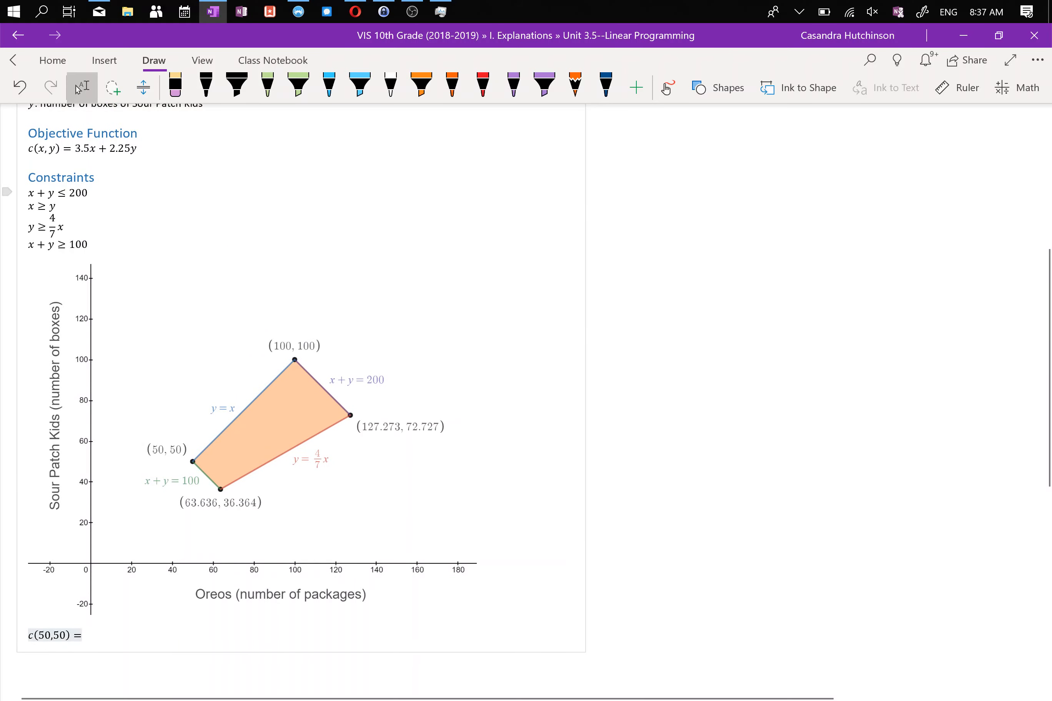
pyautogui.hotkey('shift', 'Right')
pyautogui.hotkey('shift', 'Right')
pyautogui.hotkey('shift', 'Right')
pyautogui.hotkey('shift', 'Right')
pyautogui.hotkey('shift', 'Right')
pyautogui.hotkey('shift', 'Right')
pyautogui.hotkey('shift', 'Right')
pyautogui.hotkey('shift', 'Right')
pyautogui.hotkey('shift', 'Right')
pyautogui.hotkey('shift', 'Right')
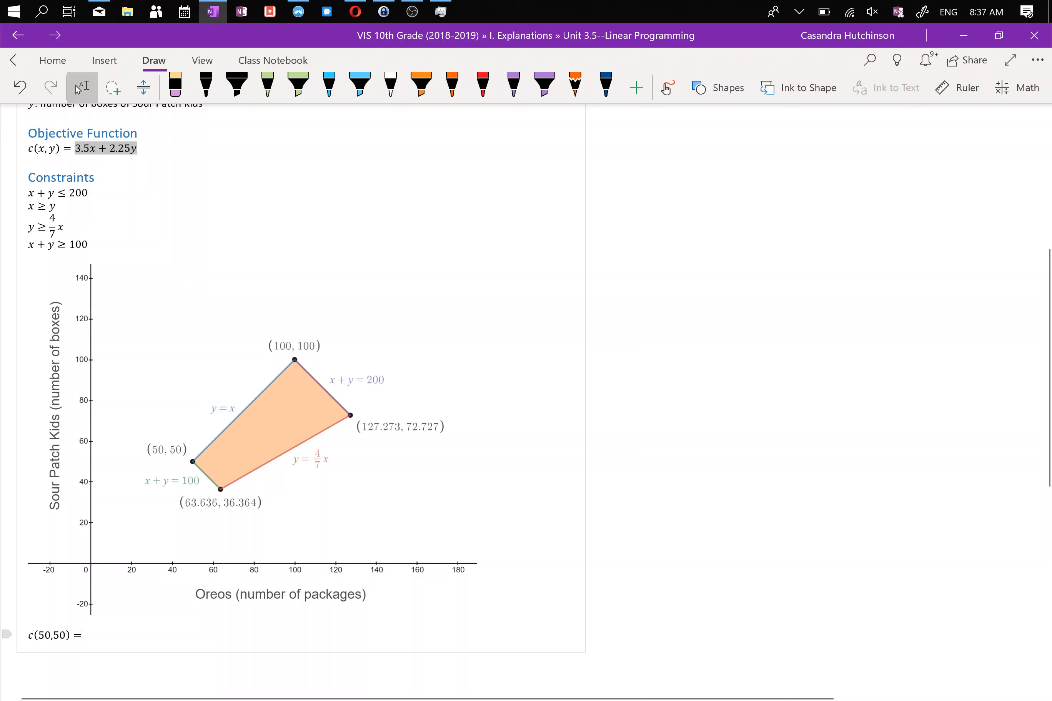
pyautogui.write('3.5x + 2.25y')
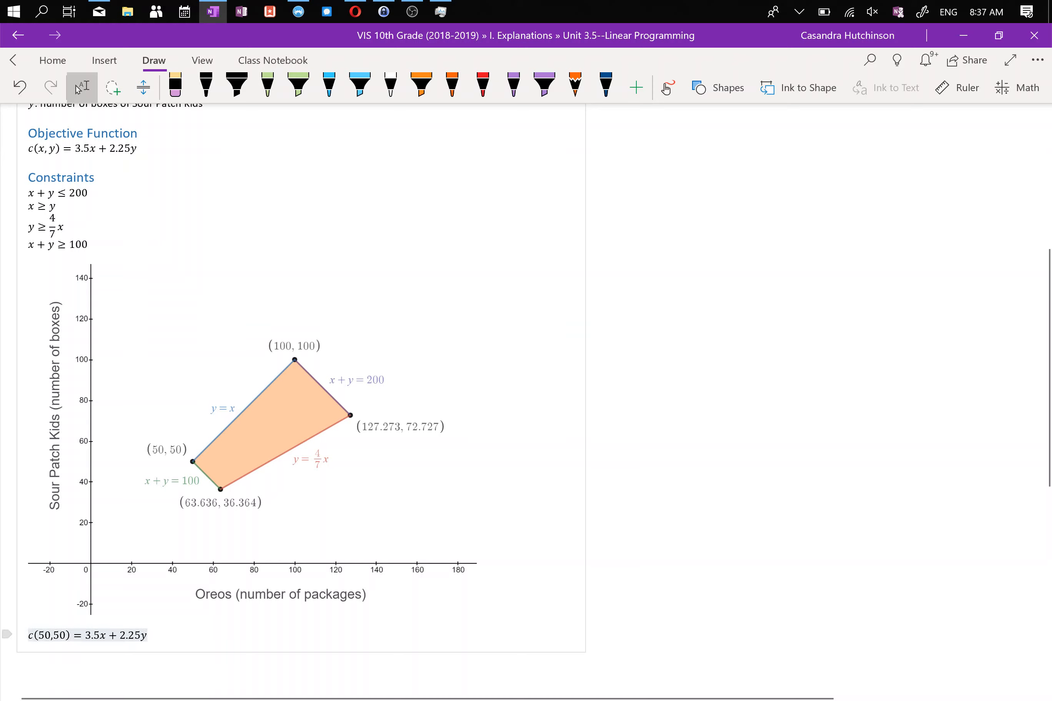
# Step: Replace x and y in the c(50,50) equation with · 50 each and add an equals sign at its end
pyautogui.moveTo(99, 636); pyautogui.dragTo(106, 636)
pyautogui.write('\\cdot 50')
pyautogui.moveTo(156, 636); pyautogui.dragTo(161, 636)
pyautogui.write('\\cdot ')
pyautogui.write('50')
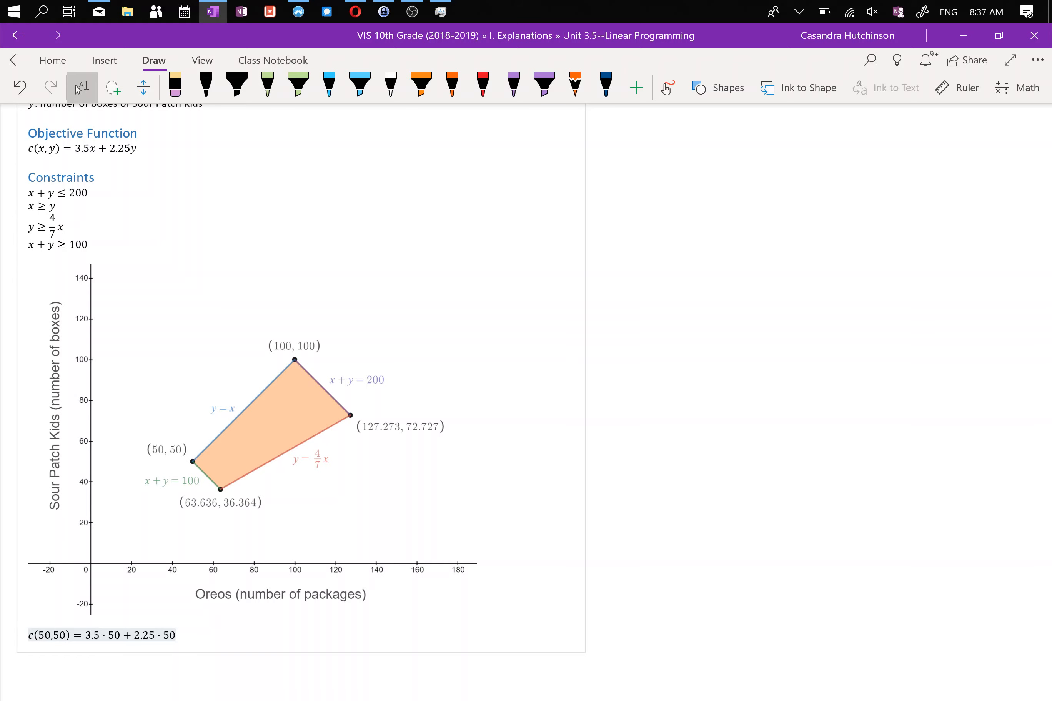
pyautogui.write('=')
# Step: Calculate 3.5 × 50 + 2.25 × 50 in Calculator and enter 287.50 as the result of the c(50,50) equation in OneNote
pyautogui.press('super')
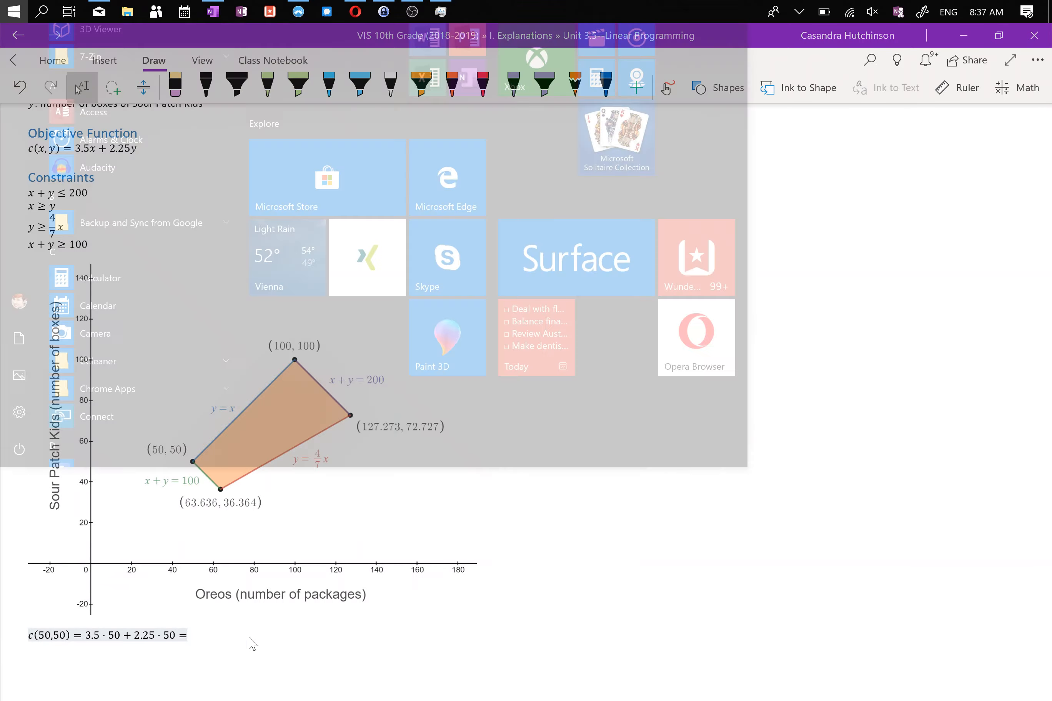
pyautogui.write('calc')
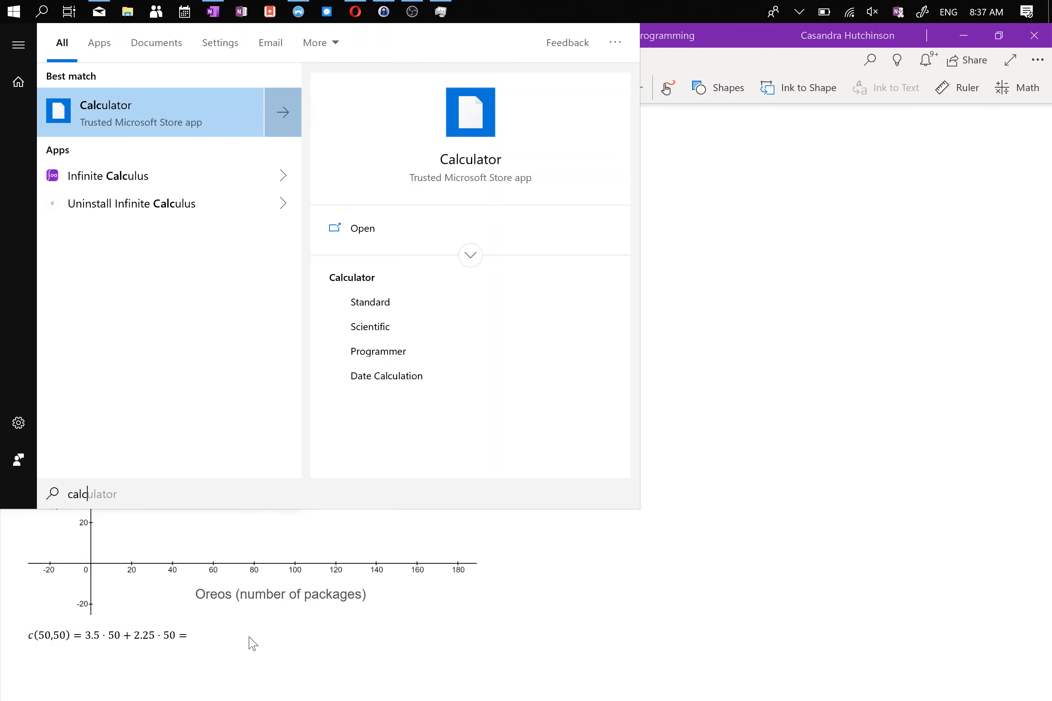
pyautogui.press('Return')
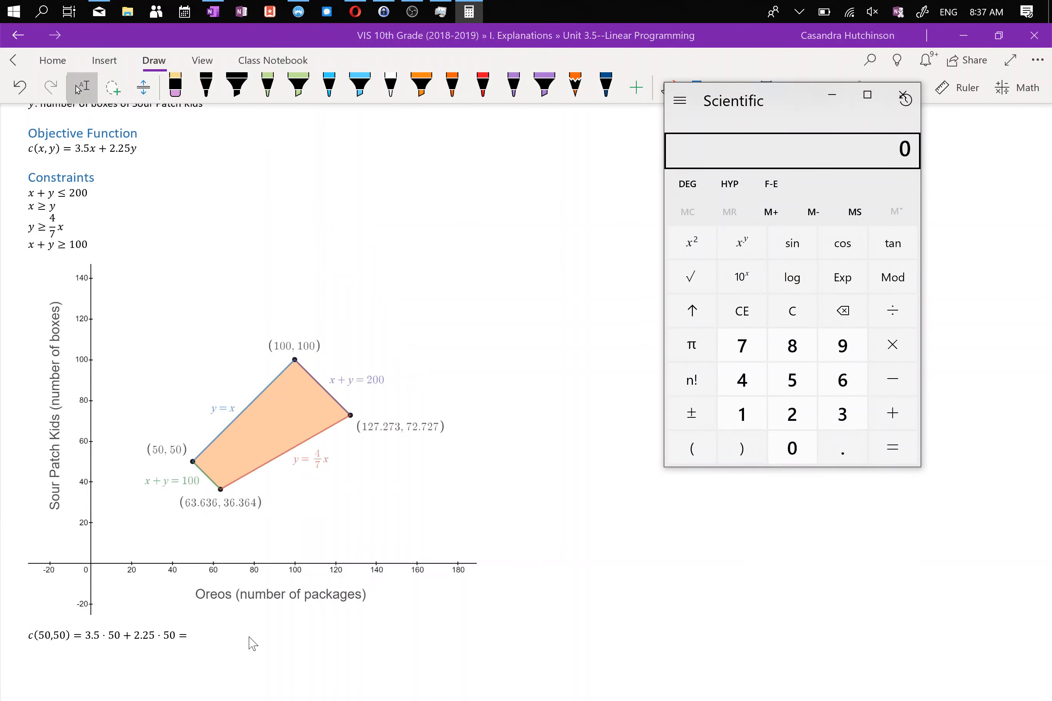
pyautogui.write('3.5*50+')
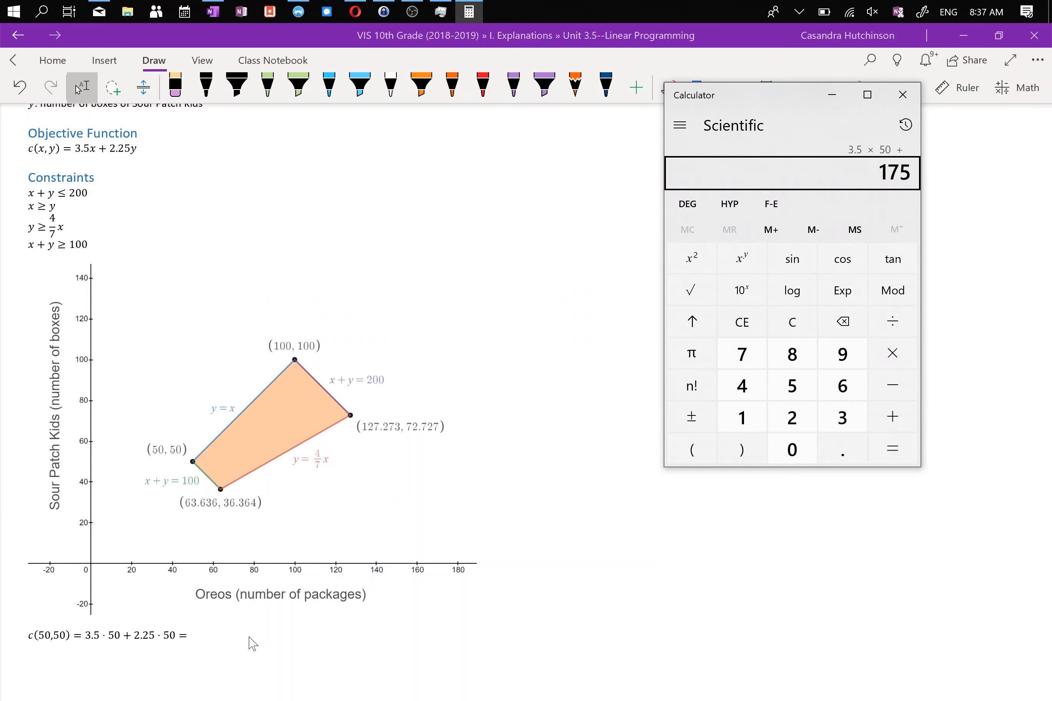
pyautogui.write('2.25*50=')
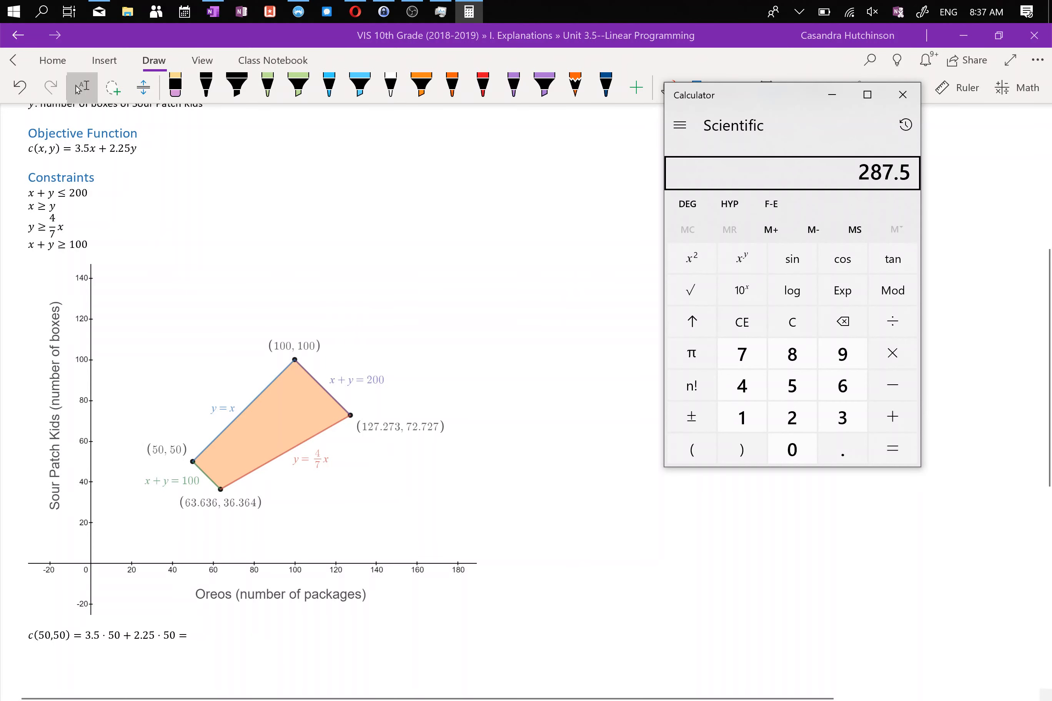
pyautogui.hotkey('alt', 'Tab')
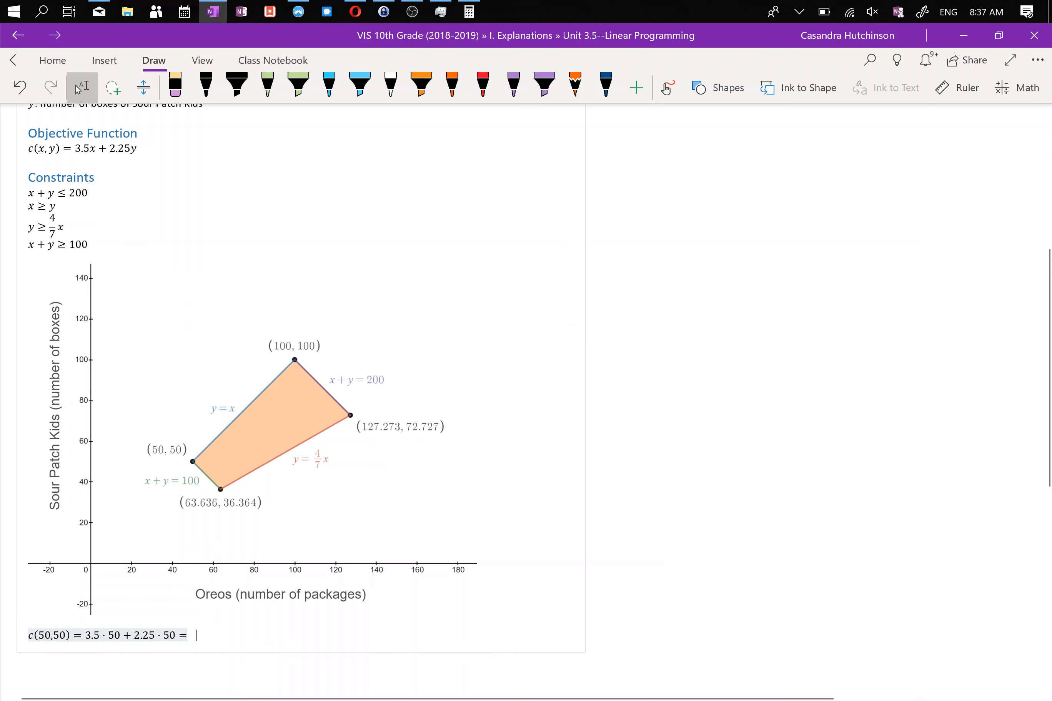
pyautogui.write('287.50')
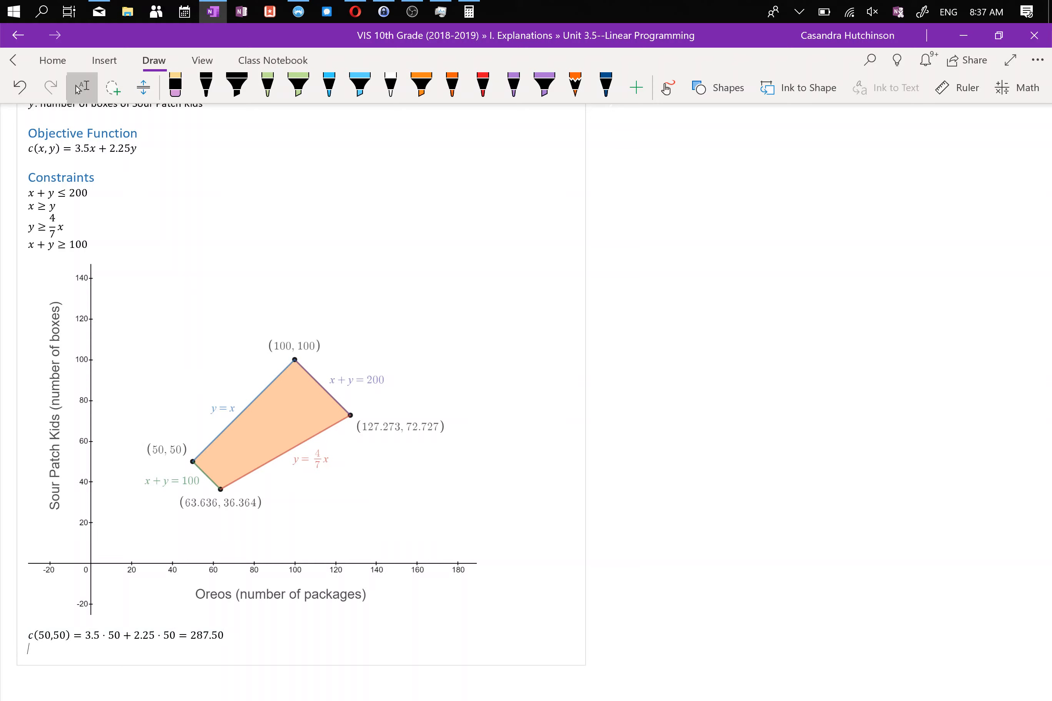
# Step: Add a second equation below the first one: c(63.636,36.364) = 3.5 · 63.636 + 2.25 · 36.364
pyautogui.hotkey('alt', '=')
pyautogui.write('c(63.636,36.364)')
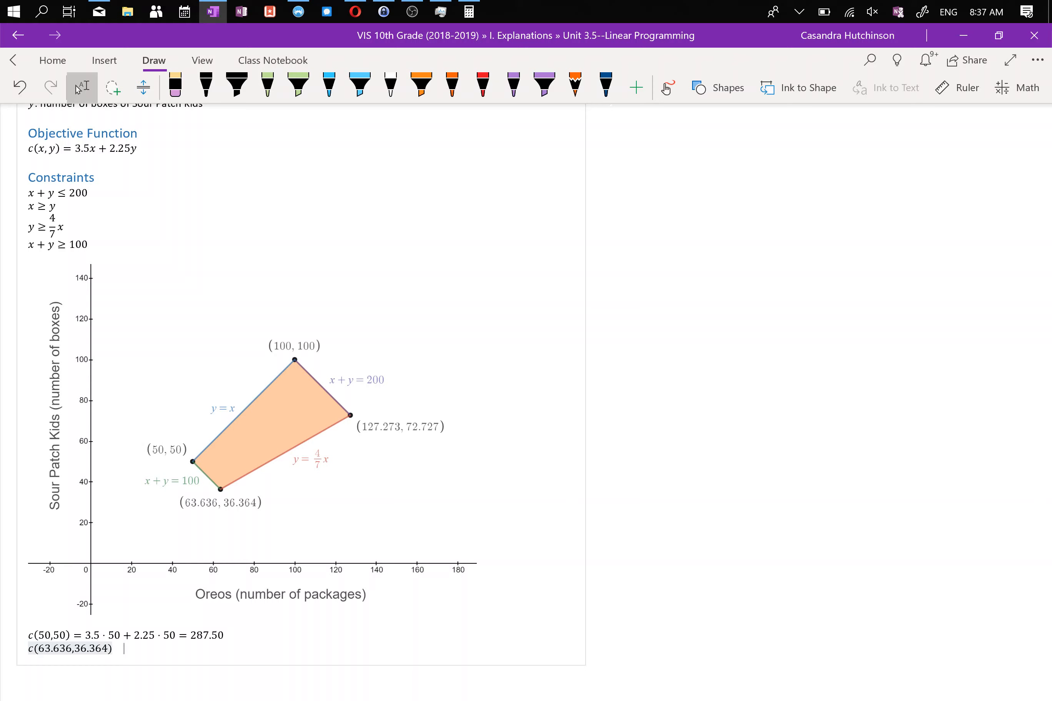
pyautogui.write('=3.')
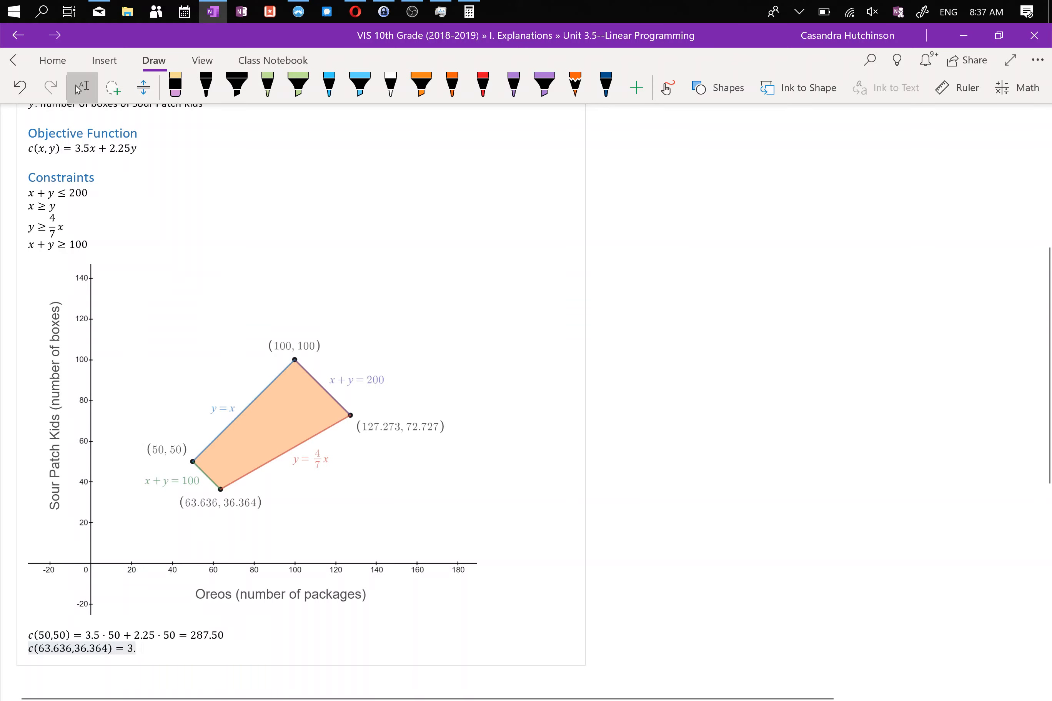
pyautogui.write('5')
pyautogui.write('\\cdot ')
pyautogui.write('63.636')
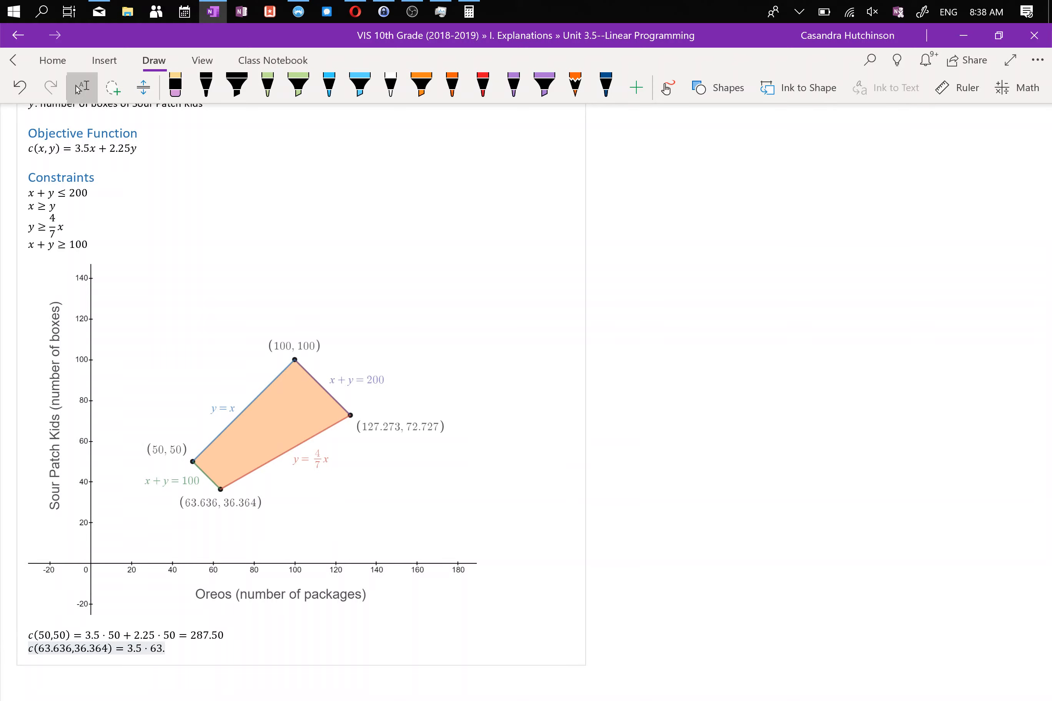
pyautogui.write('+2.26\\cdot ')
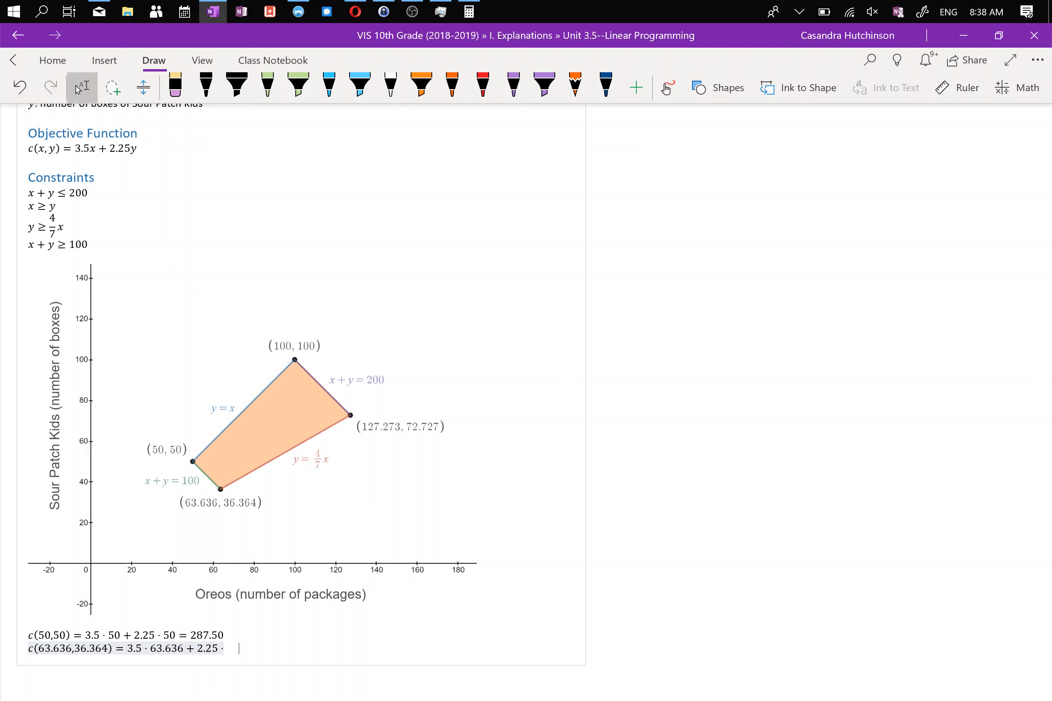
pyautogui.write('36.364')
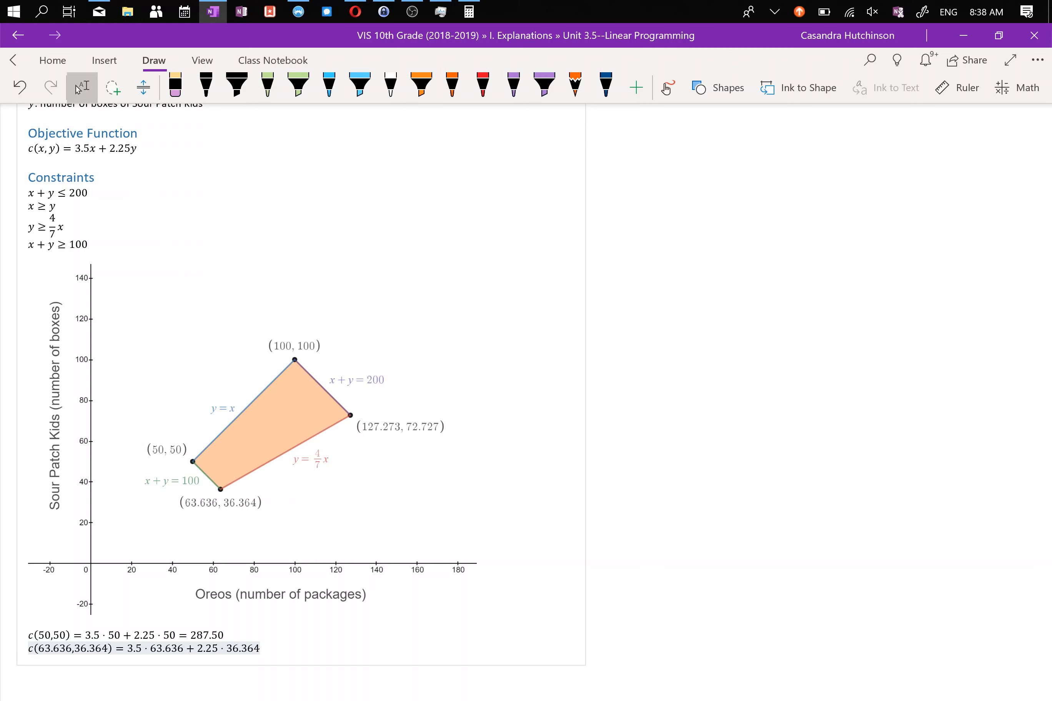
# Step: Switch to Calculator and calculate 3.5 × 63.636 + 2.25 × 36.364
pyautogui.click(469, 12)
pyautogui.write('3')
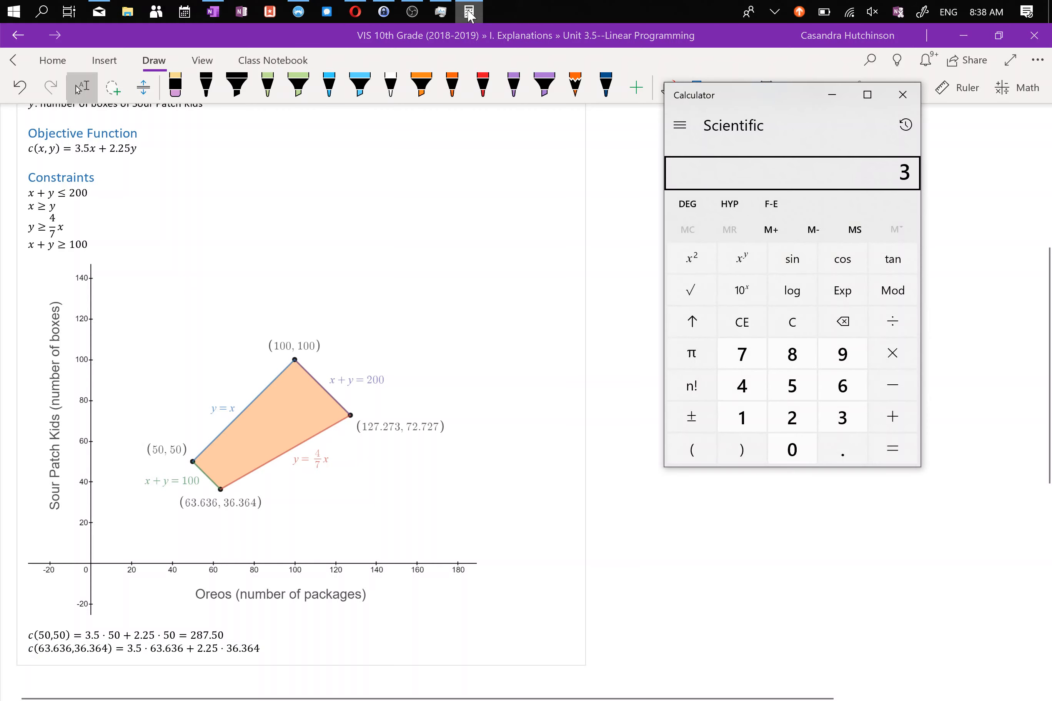
pyautogui.write('.5')
pyautogui.press('BackSpace')
pyautogui.write('.5')
pyautogui.press('*')
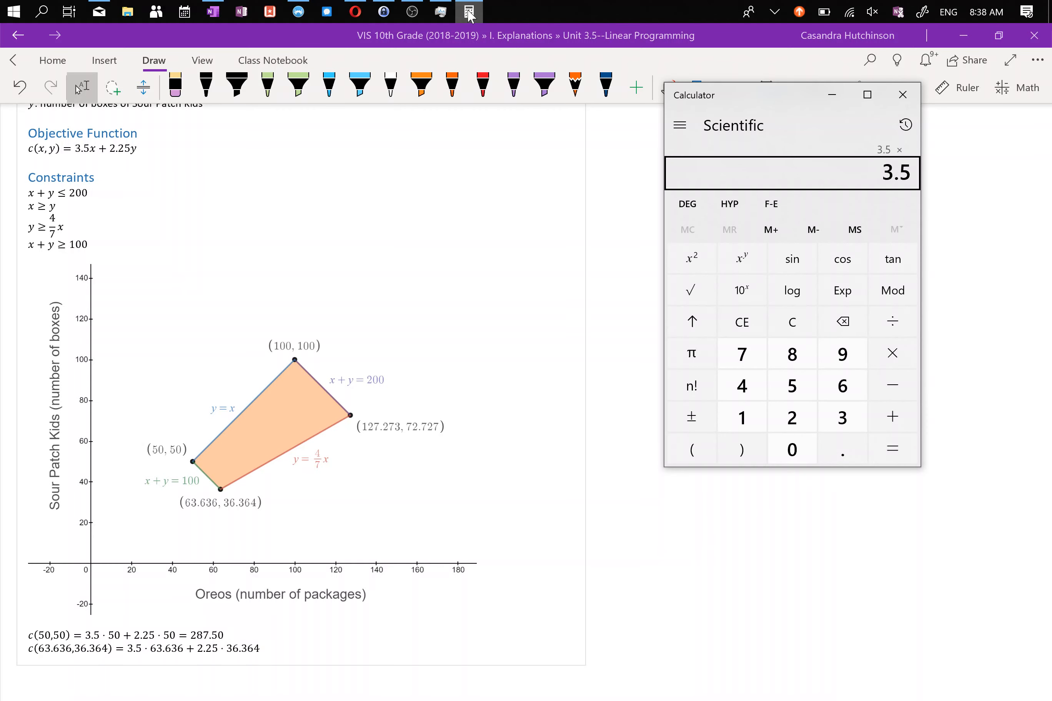
pyautogui.write('63.636')
pyautogui.press('+')
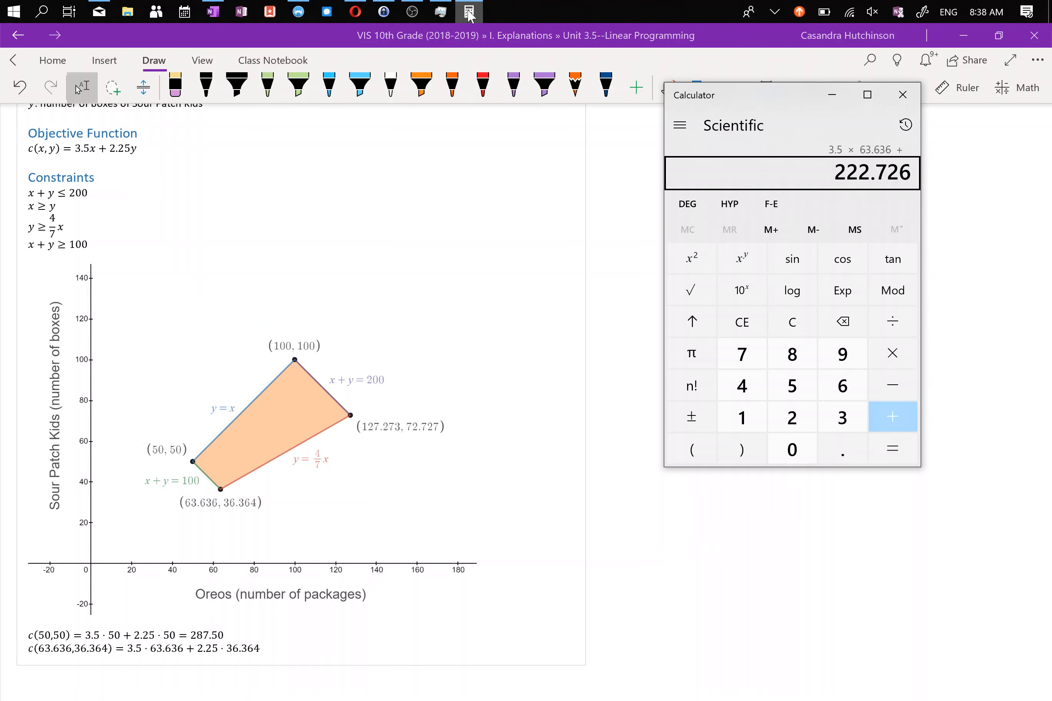
pyautogui.write('2.25')
pyautogui.press('*')
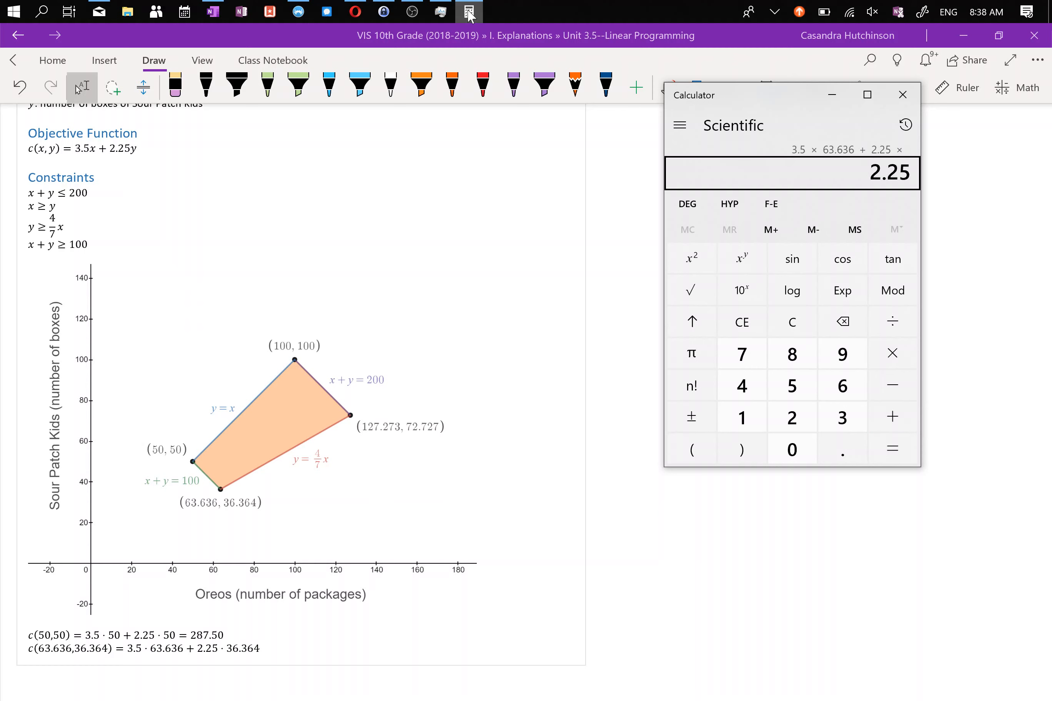
pyautogui.write('36.364')
pyautogui.press('Return')
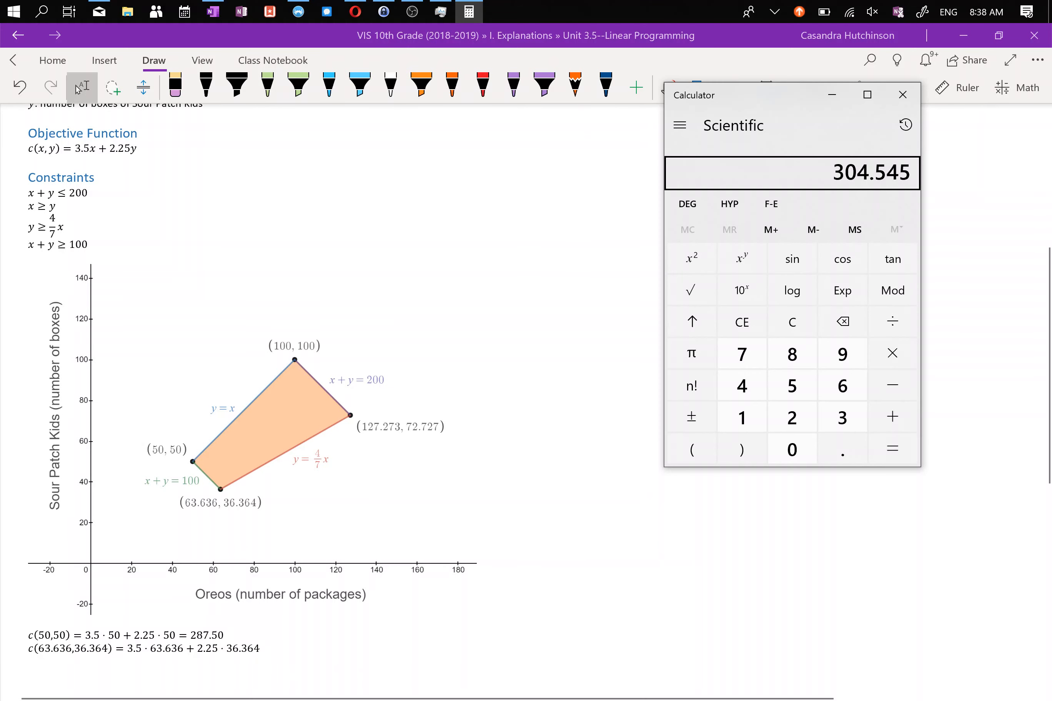
# Step: Switch back to OneNote and append =304.545 to the c(63.636,36.364) line
pyautogui.hotkey('alt', 'Tab')
pyautogui.hotkey('alt', 'Tab')
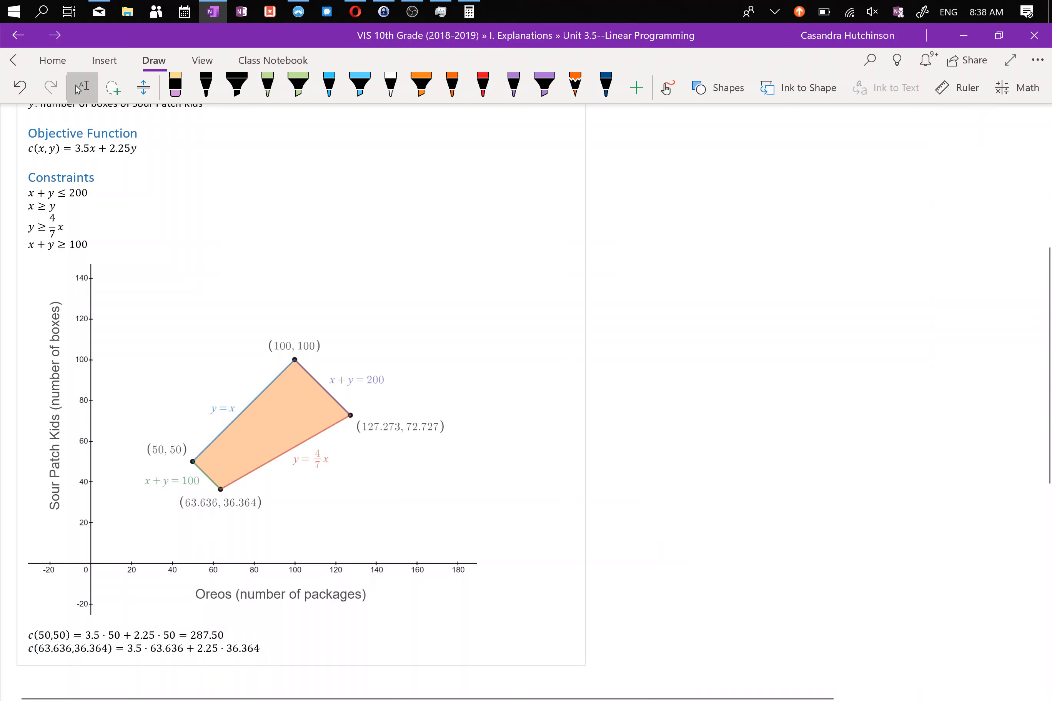
pyautogui.write('=')
pyautogui.write('304.545')
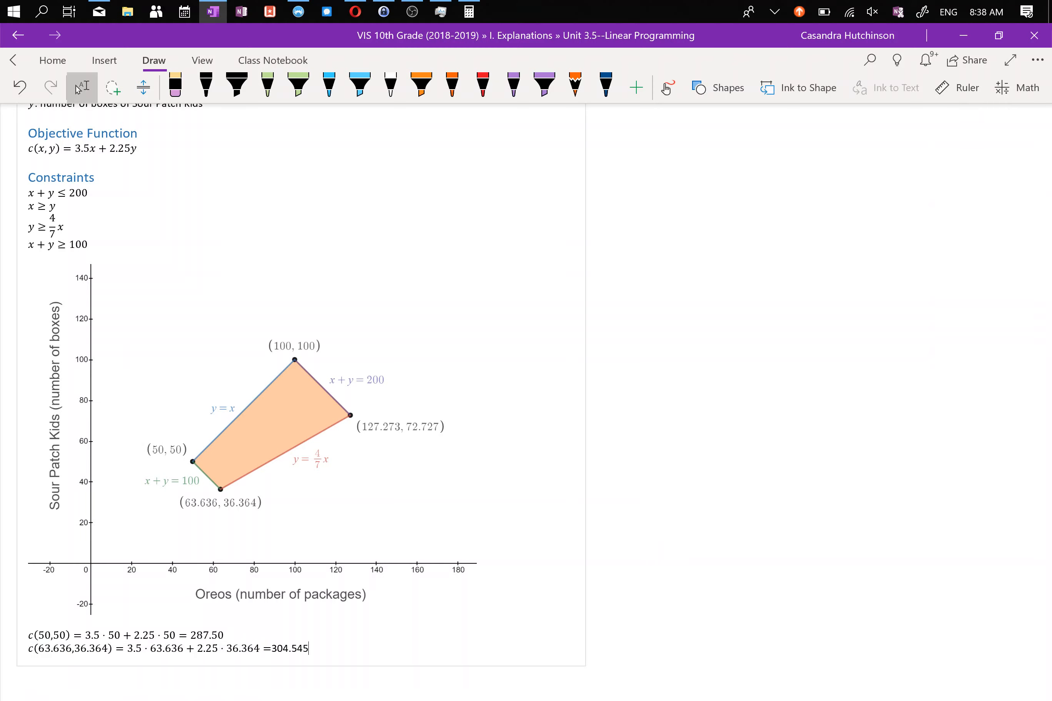
# Step: Convert the appended =304.545 to equation formatting so it joins the c(63.636,36.364) equation, and start a new line below
pyautogui.hotkey('shift', 'Left')
pyautogui.hotkey('shift', 'Left')
pyautogui.hotkey('shift', 'Left')
pyautogui.hotkey('shift', 'Left')
pyautogui.hotkey('shift', 'Left')
pyautogui.hotkey('shift', 'Left')
pyautogui.hotkey('shift', 'Left')
pyautogui.hotkey('shift', 'Left')
pyautogui.hotkey('shift', 'Left')
pyautogui.hotkey('alt', '=')
pyautogui.hotkey('alt', '=')
pyautogui.press('Right')
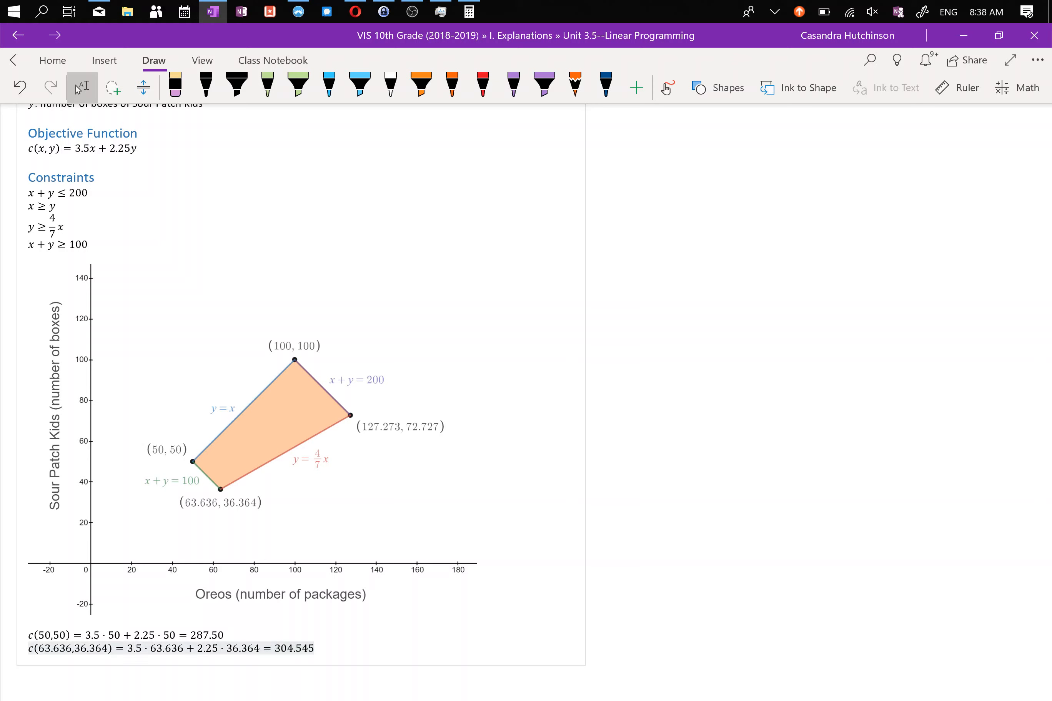
pyautogui.press('Return')
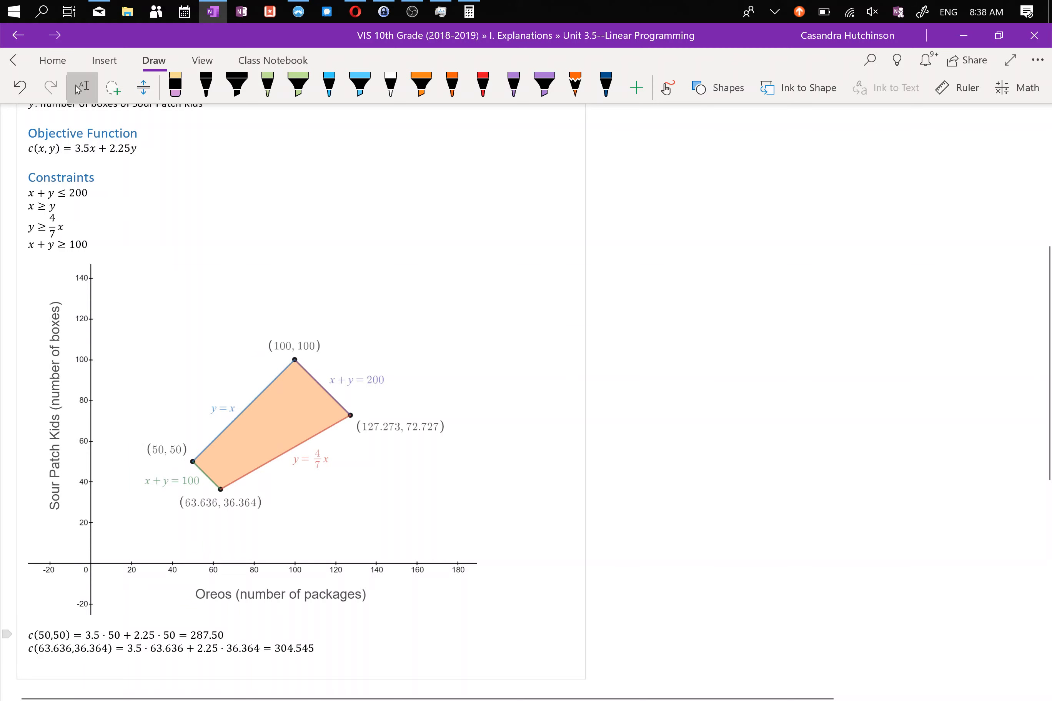
# Step: Review the c(50,50) cost equation against the problem statement, the constraints and the graph's corner points
pyautogui.click(7, 635)
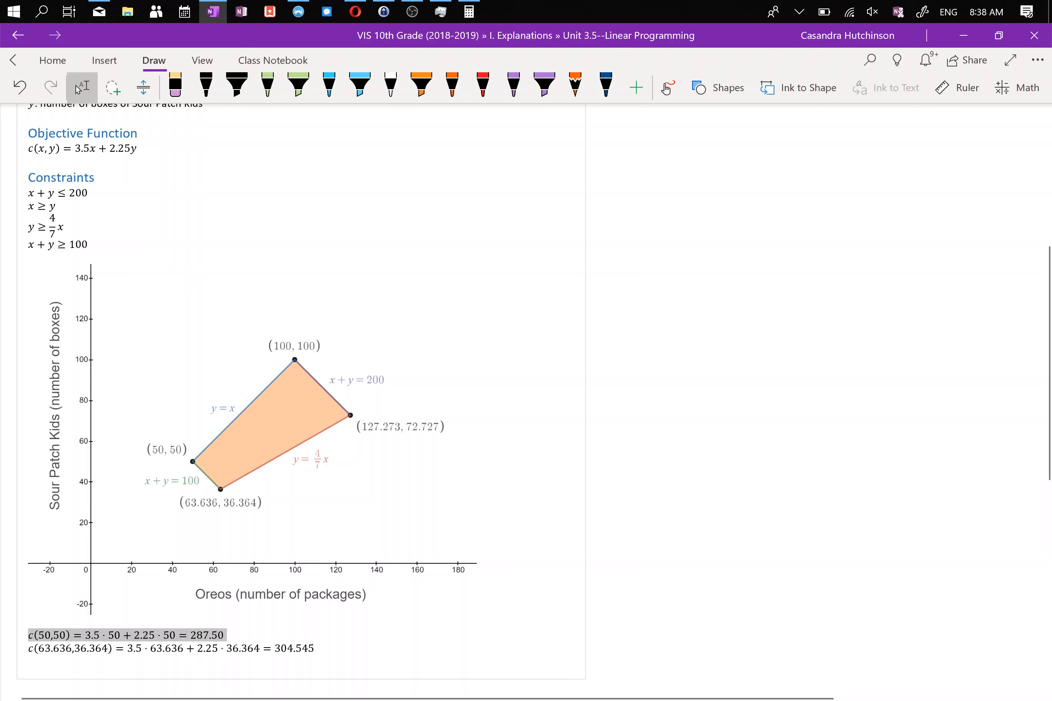
pyautogui.click(224, 635)
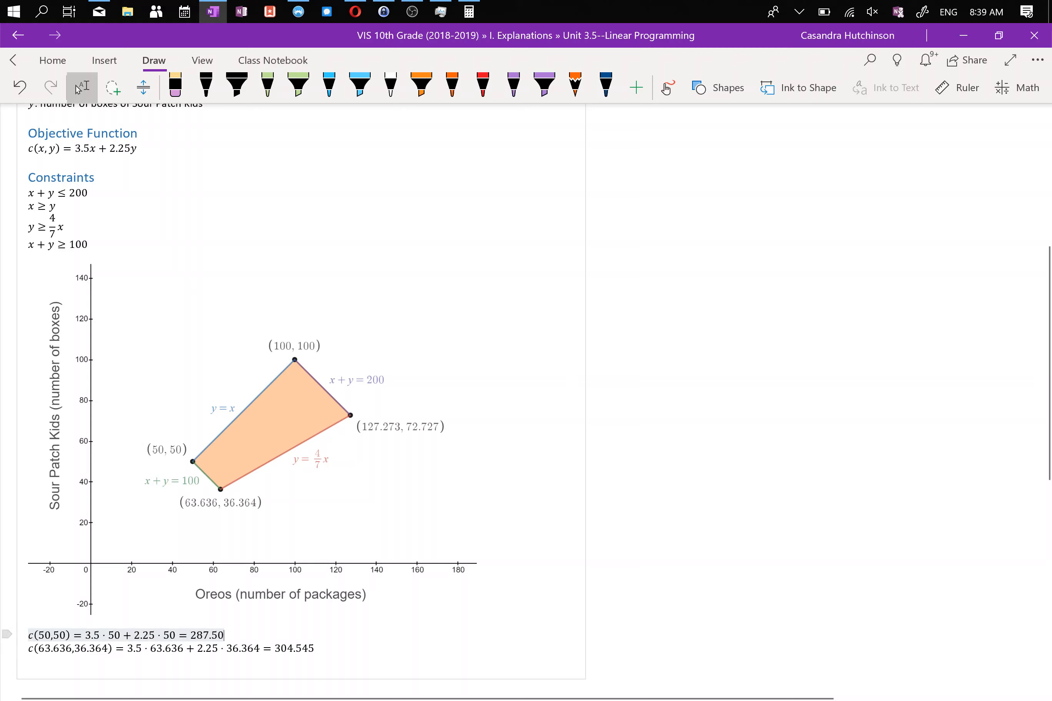
pyautogui.moveTo(29, 635); pyautogui.dragTo(71, 635)
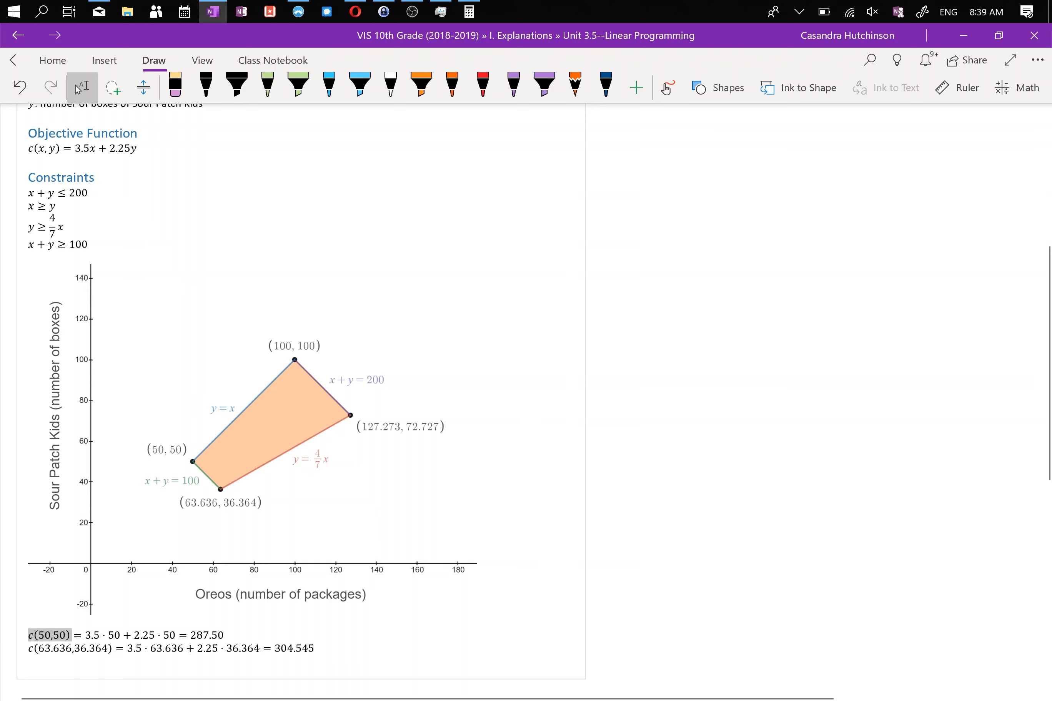
pyautogui.scroll(7, 301, 402)
pyautogui.scroll(-5, 301, 403)
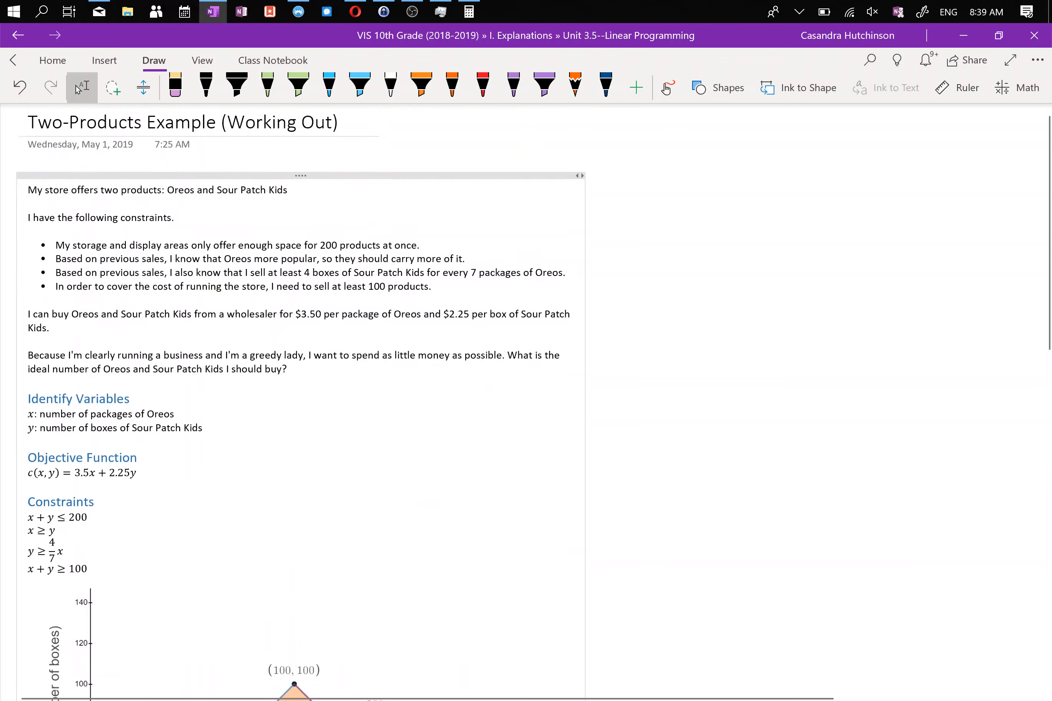
pyautogui.scroll(-5, 301, 403)
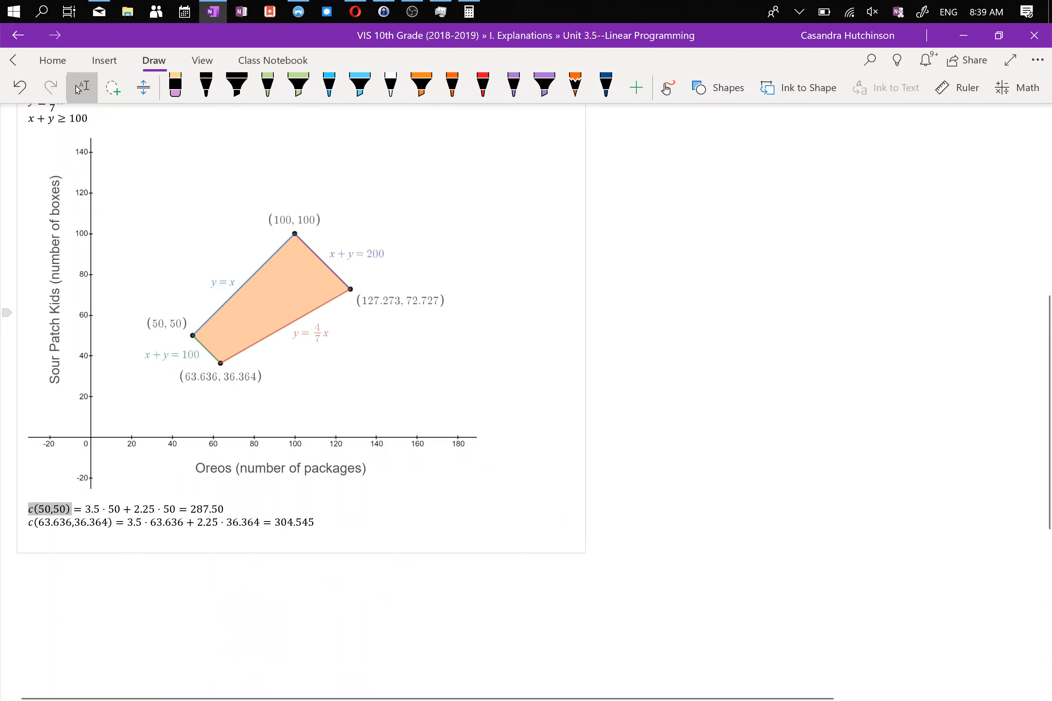
pyautogui.scroll(10, 301, 402)
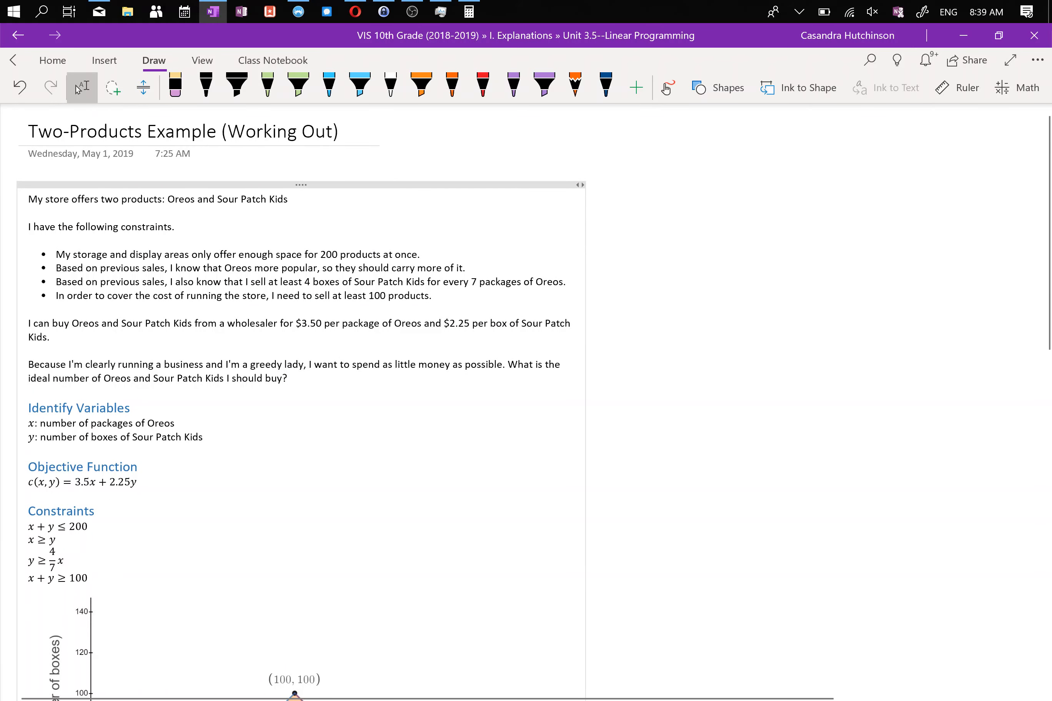
pyautogui.scroll(-5, 301, 402)
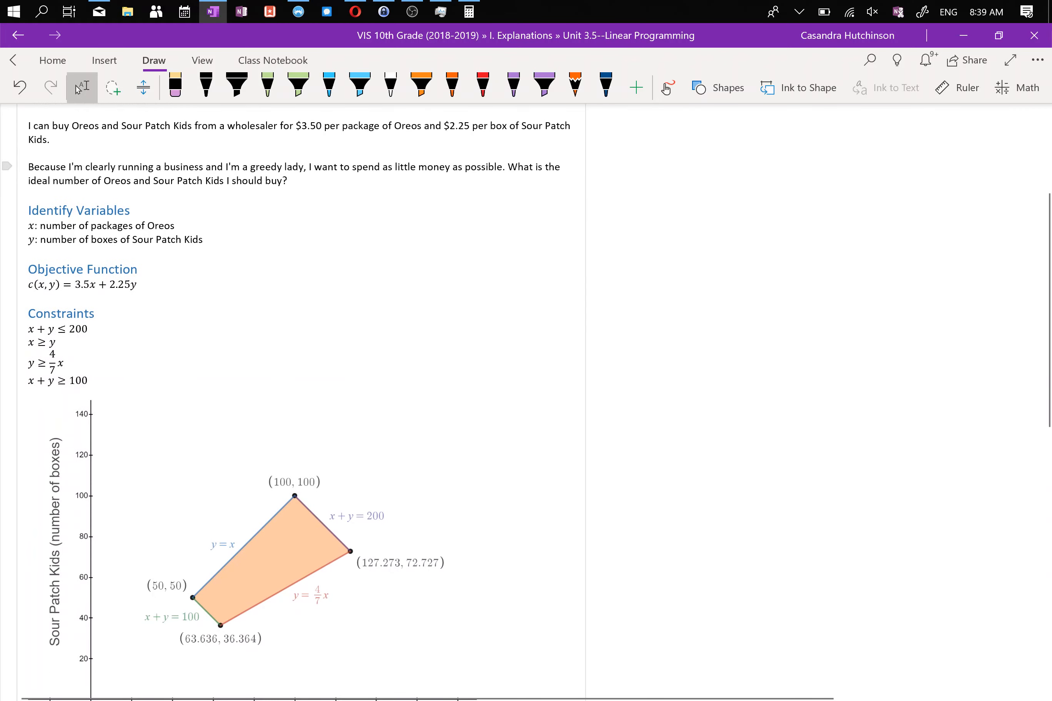
pyautogui.scroll(5, 301, 402)
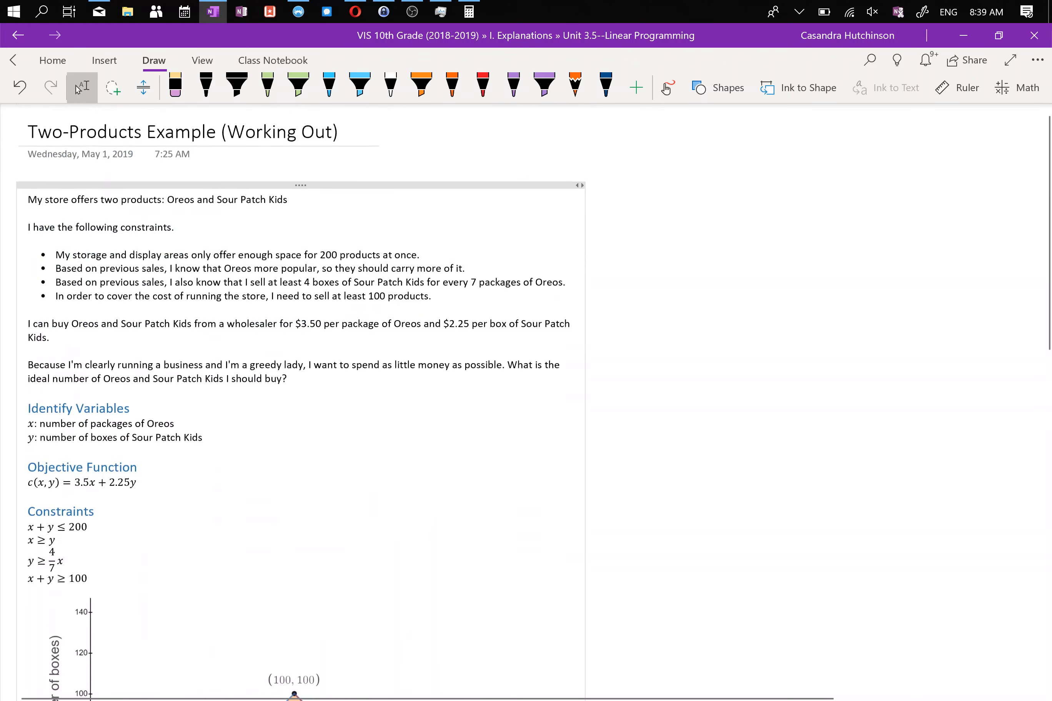
pyautogui.scroll(-9, 301, 403)
pyautogui.scroll(4, 301, 402)
pyautogui.scroll(-4, 301, 402)
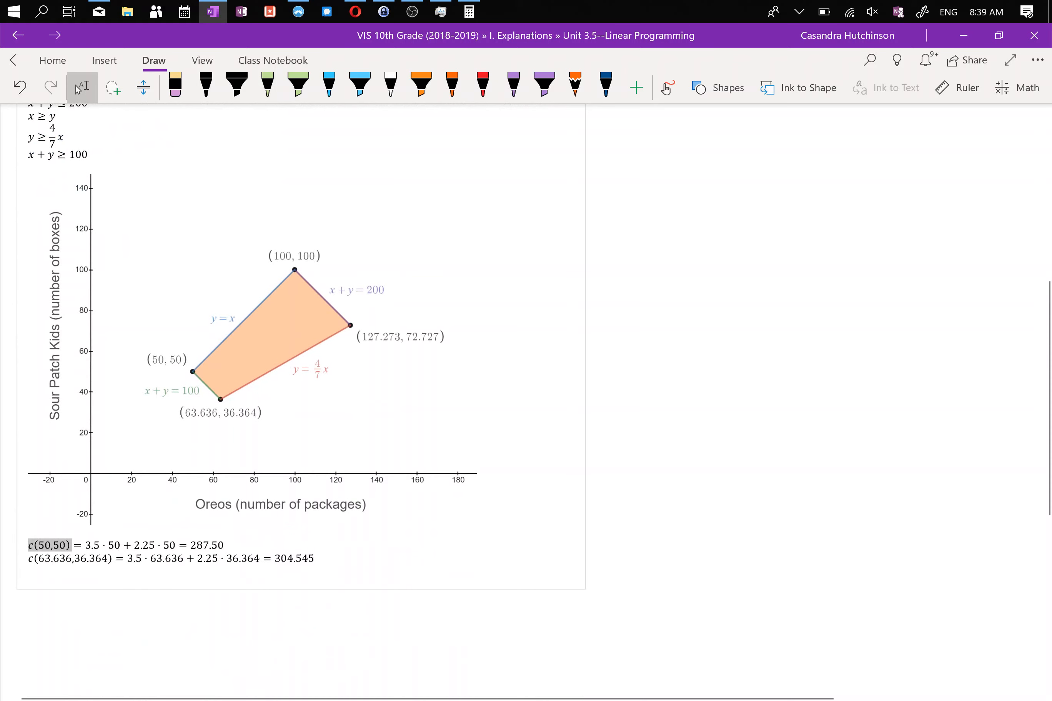